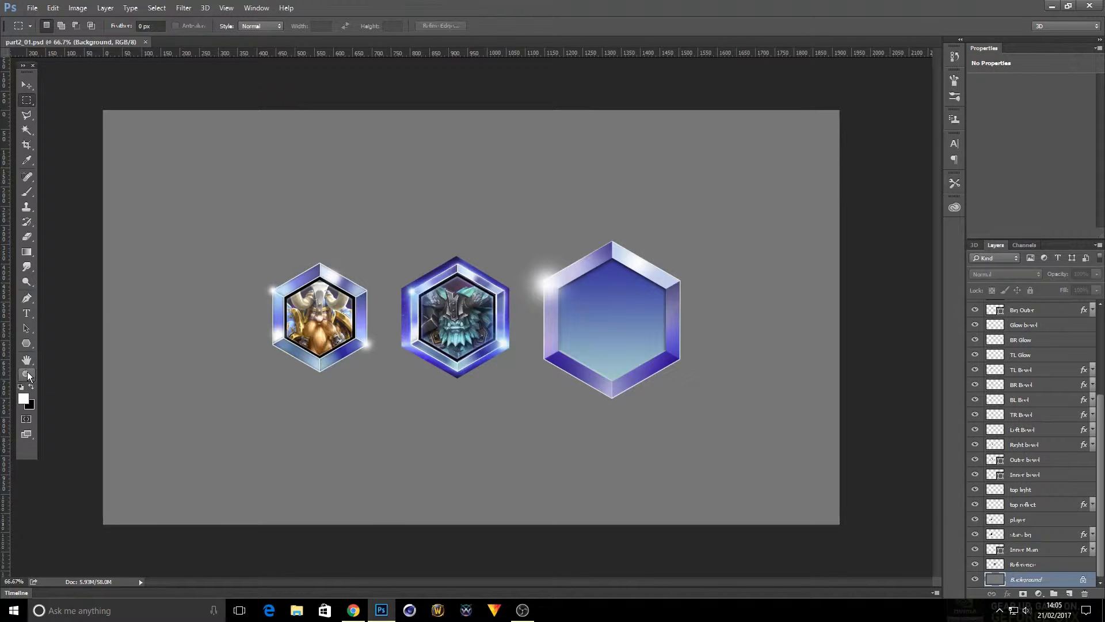
- Examine the two smaller hexagon badges at 200% zoom and check which one the Reference layer holds
left_click(27, 374)
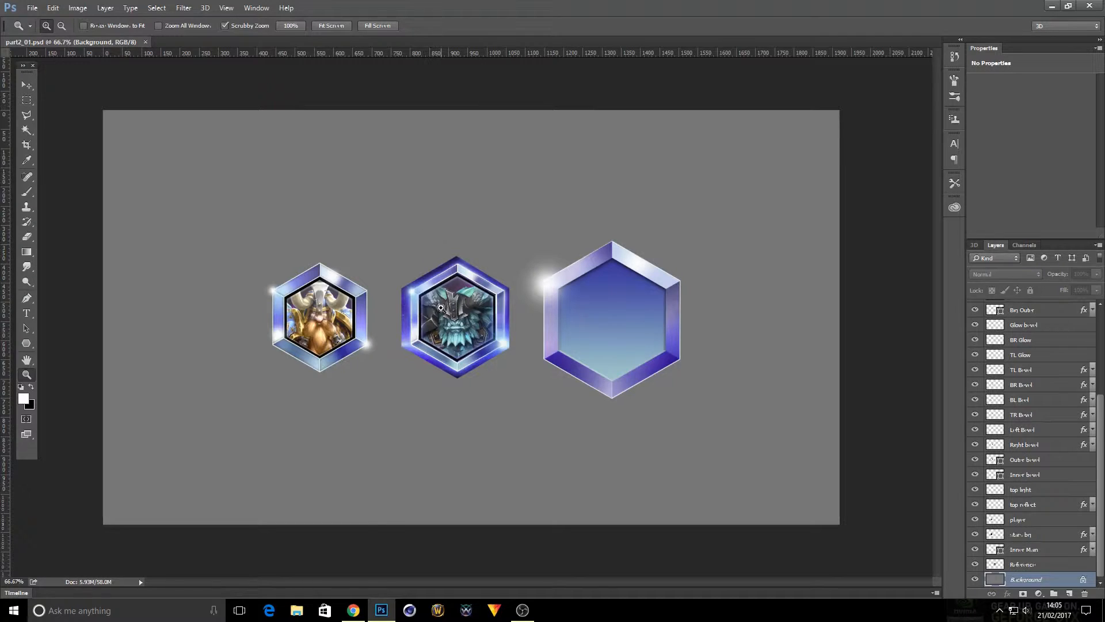
left_click(440, 308)
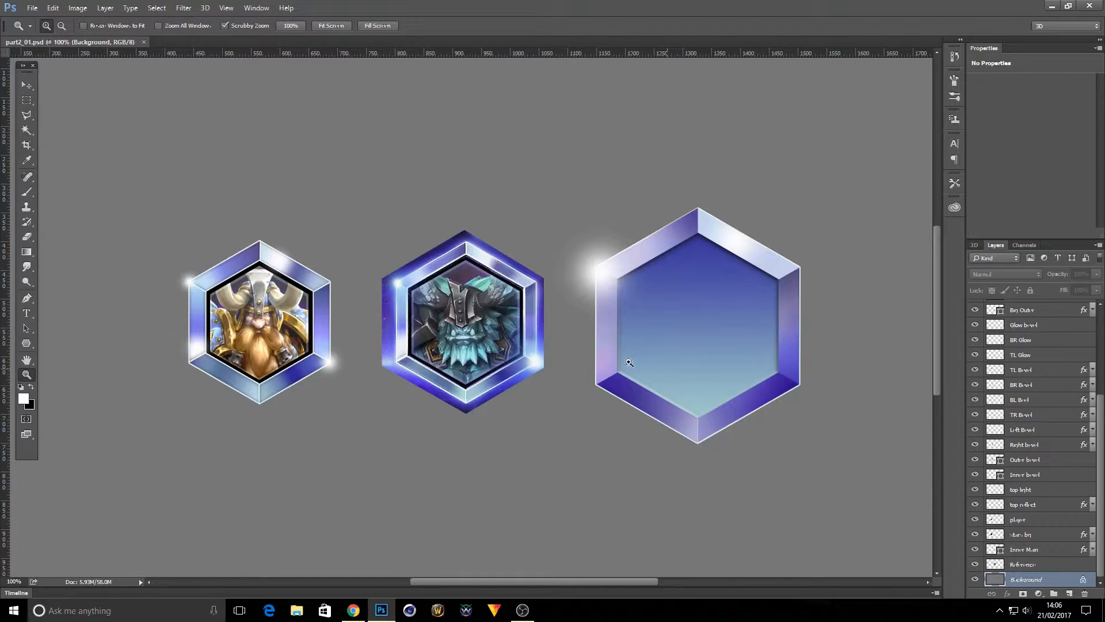
left_click(449, 310)
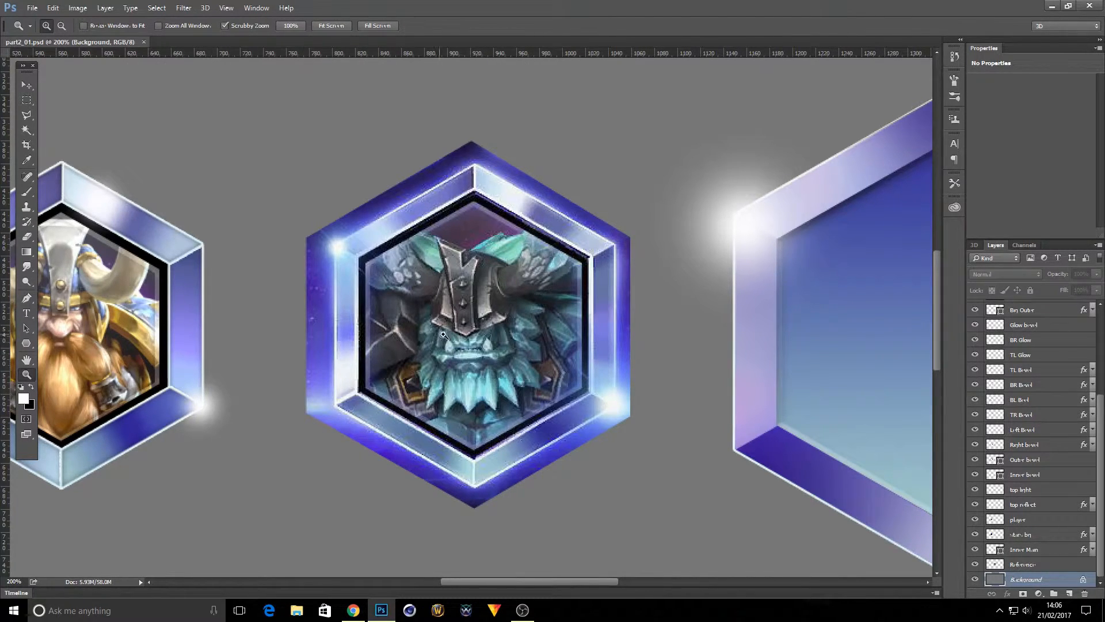
left_click_drag(583, 581, 538, 582)
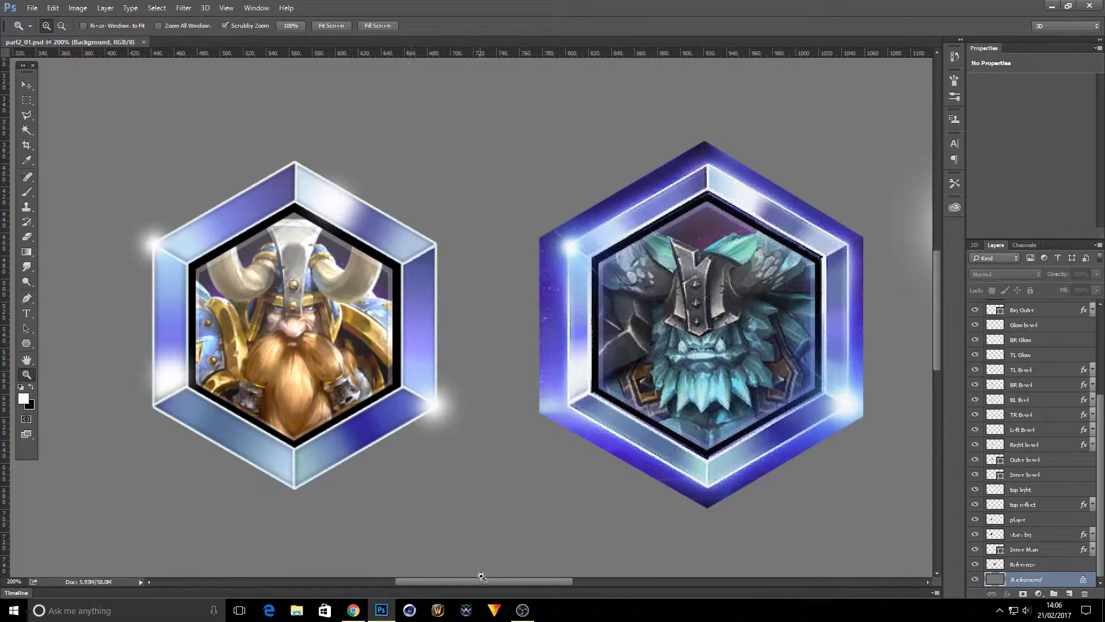
left_click_drag(485, 581, 473, 581)
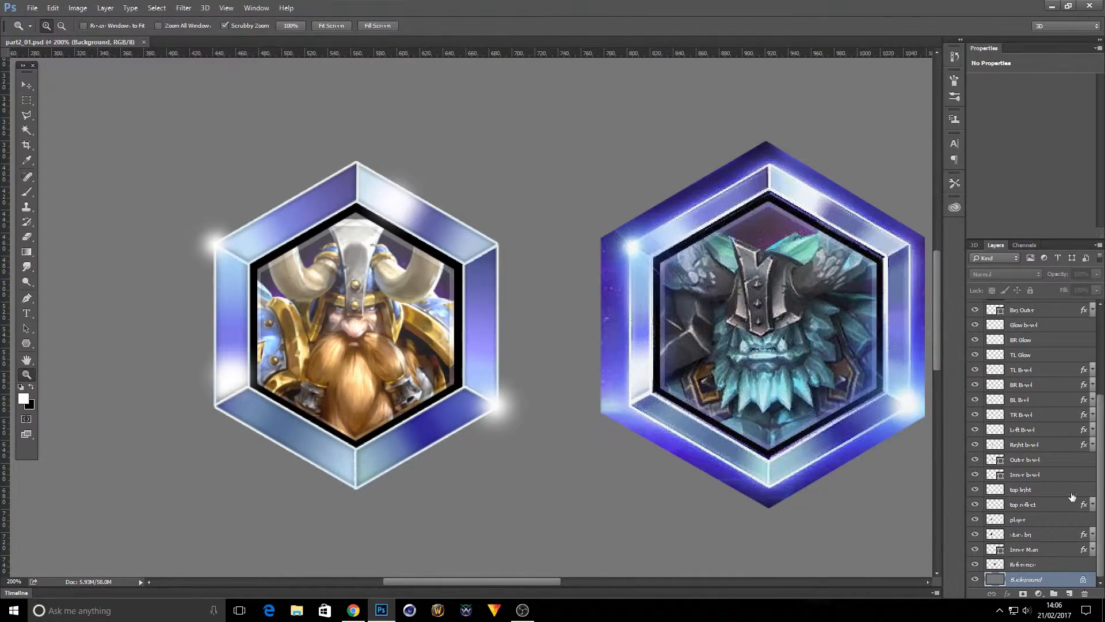
left_click(1034, 571)
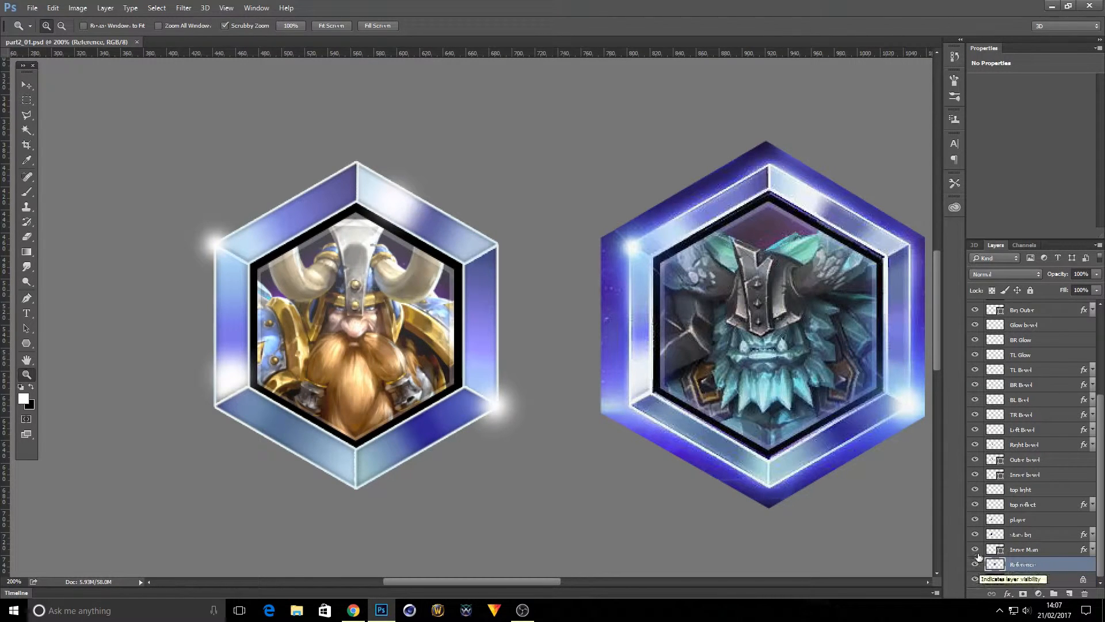
left_click(976, 565)
left_click(975, 566)
- Select the Inner Main layer and activate the Polygon tool for drawing a shape above it
left_click(1053, 550)
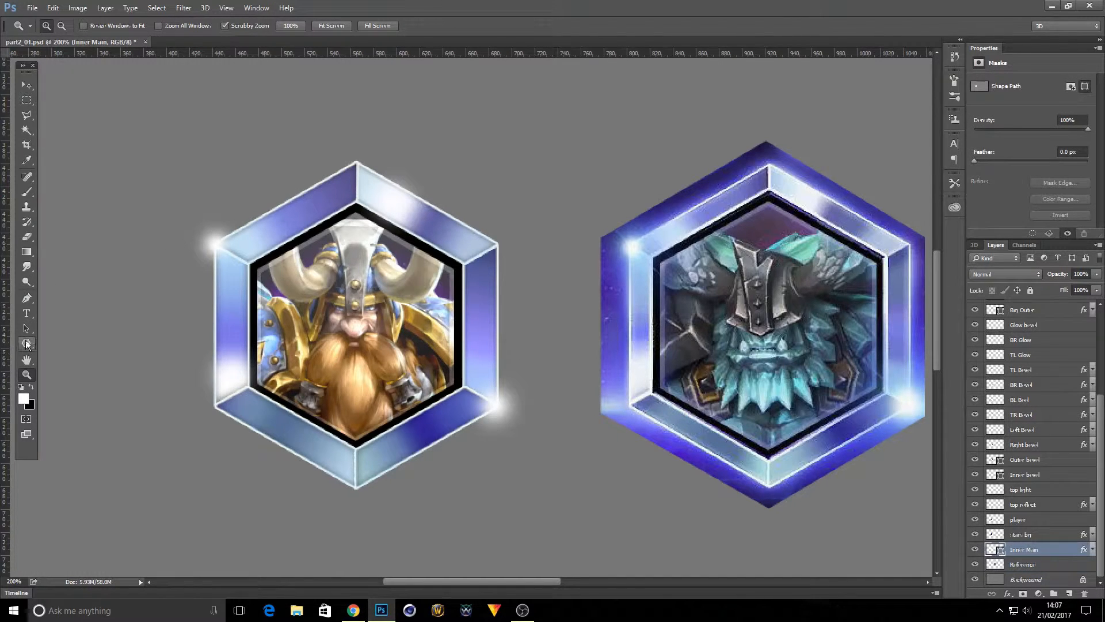
left_click(26, 344)
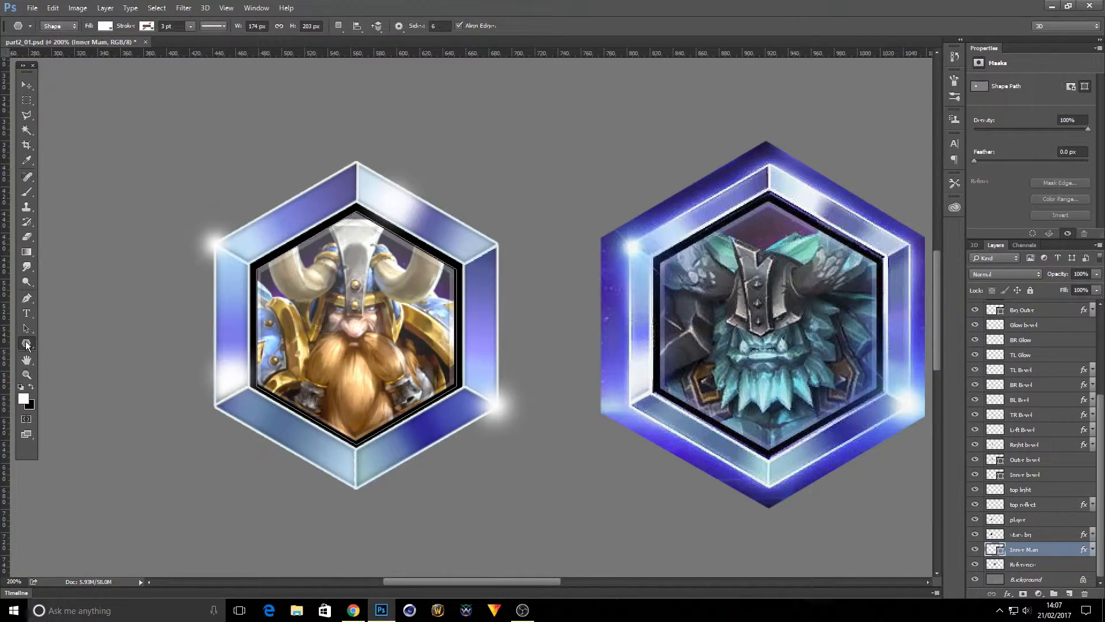
right_click(26, 346)
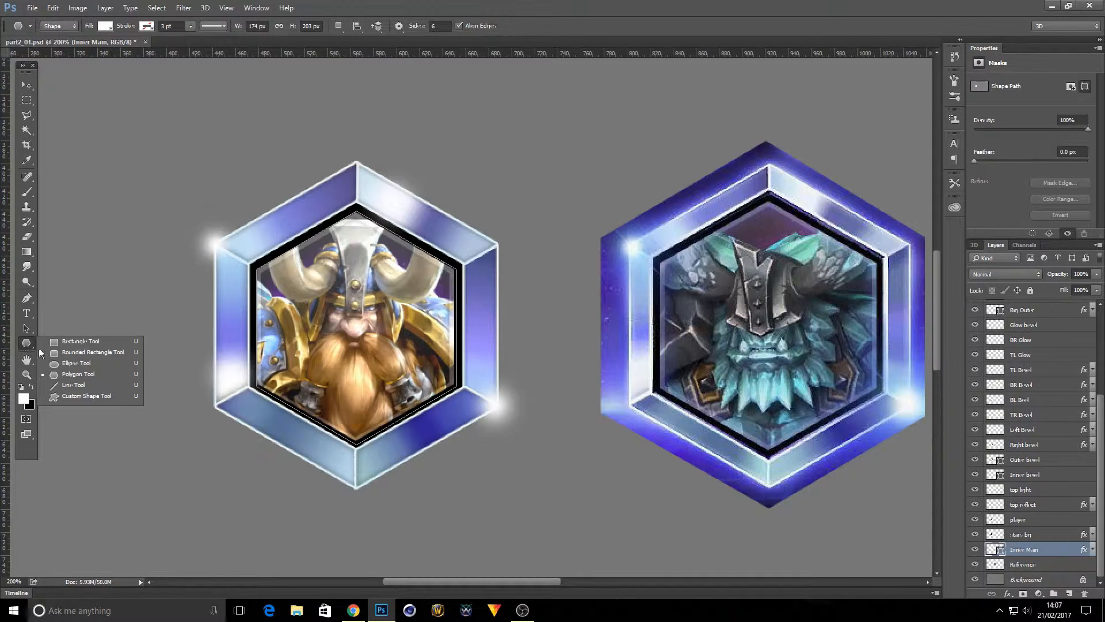
left_click(75, 374)
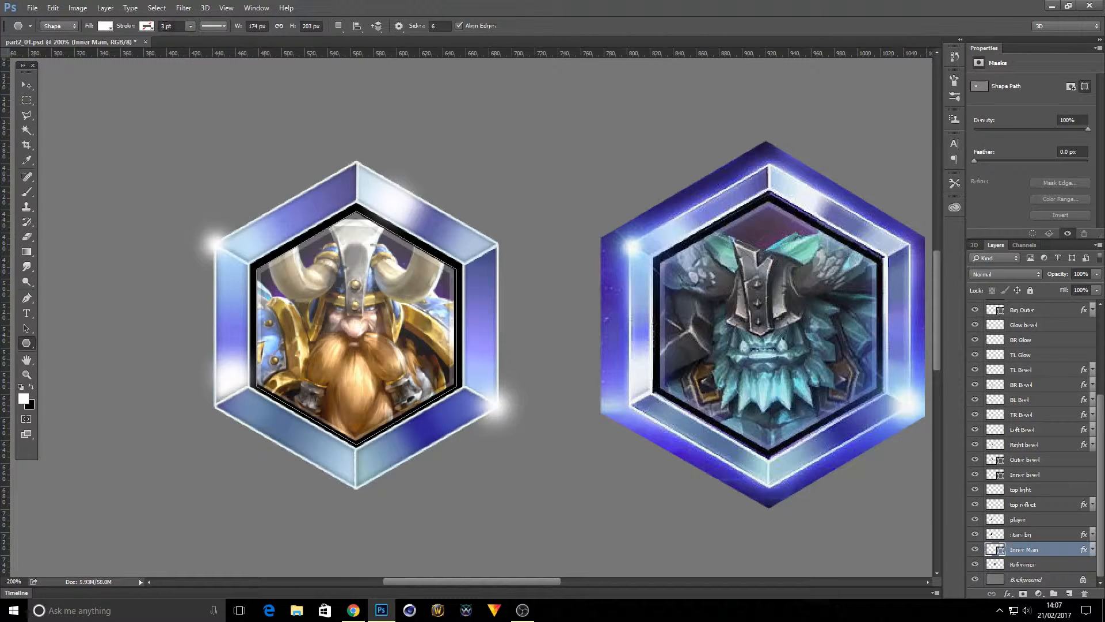
mouse_move(113, 114)
left_mouse_down()
mouse_move(213, 225)
mouse_move(230, 85)
mouse_move(167, 106)
left_mouse_up()
left_click(53, 8)
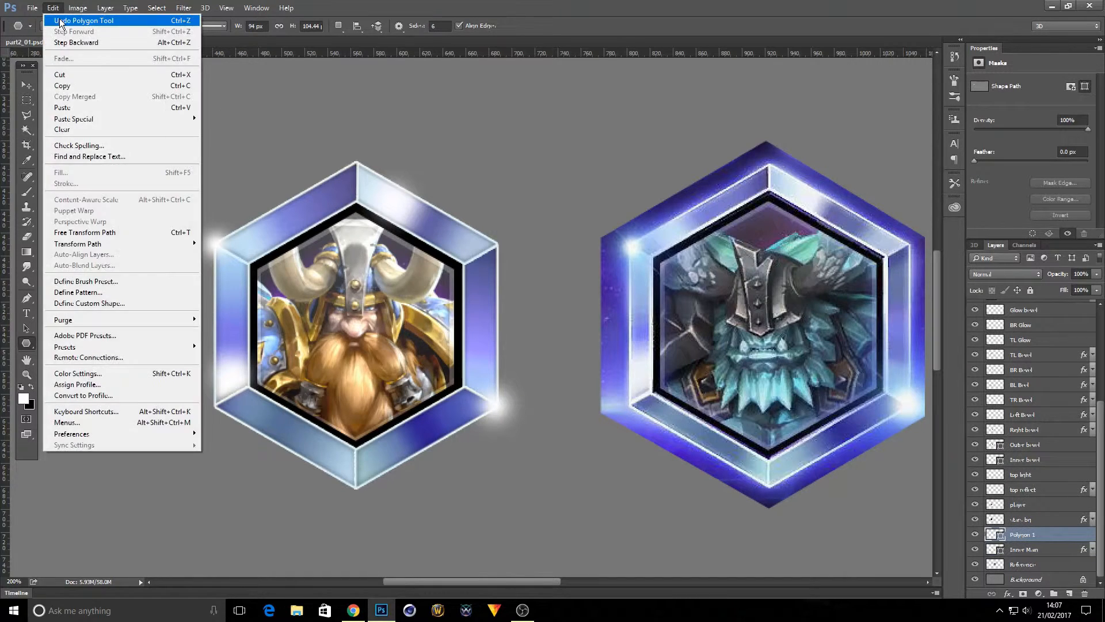
left_click(74, 18)
- Draw an upright white hexagon about 207 px wide over the dwarf badge and move it onto the reference badge
left_click_drag(285, 291, 404, 223)
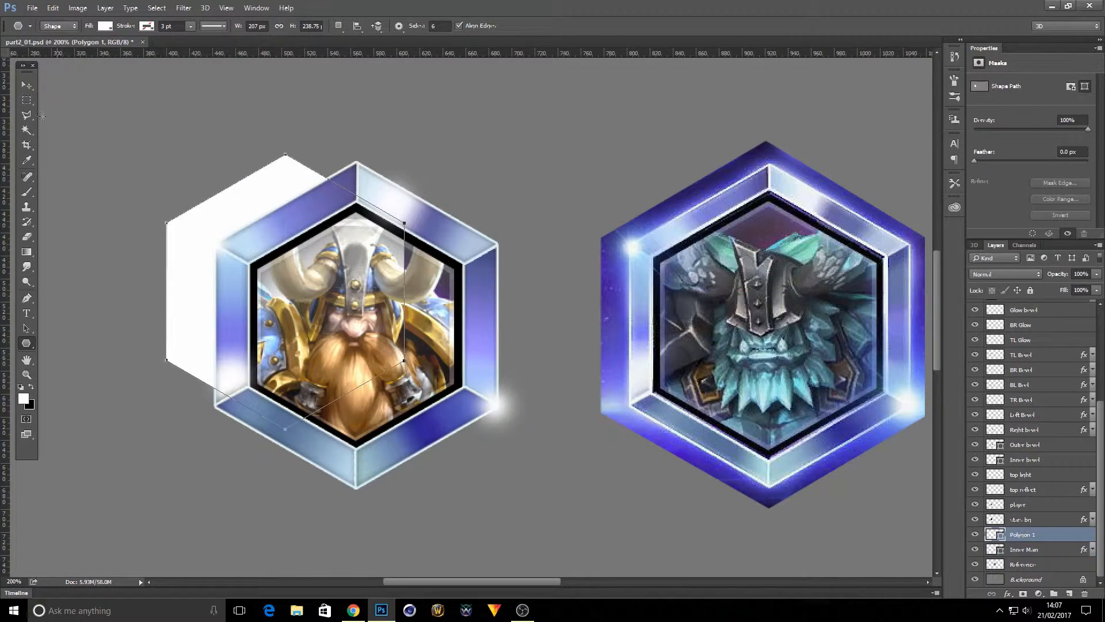
left_click(26, 85)
left_click_drag(274, 191, 778, 252)
- Scale the white hexagon to about 116% and align it with the outer edge of the reference badge's silver frame
left_click(52, 7)
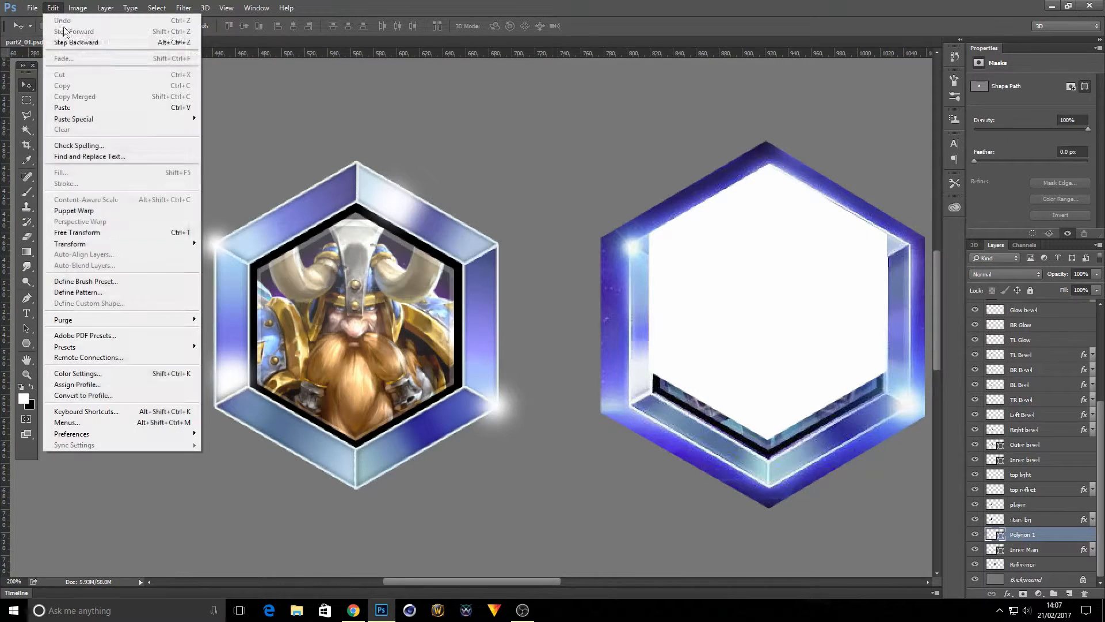
mouse_move(97, 240)
left_click(230, 259)
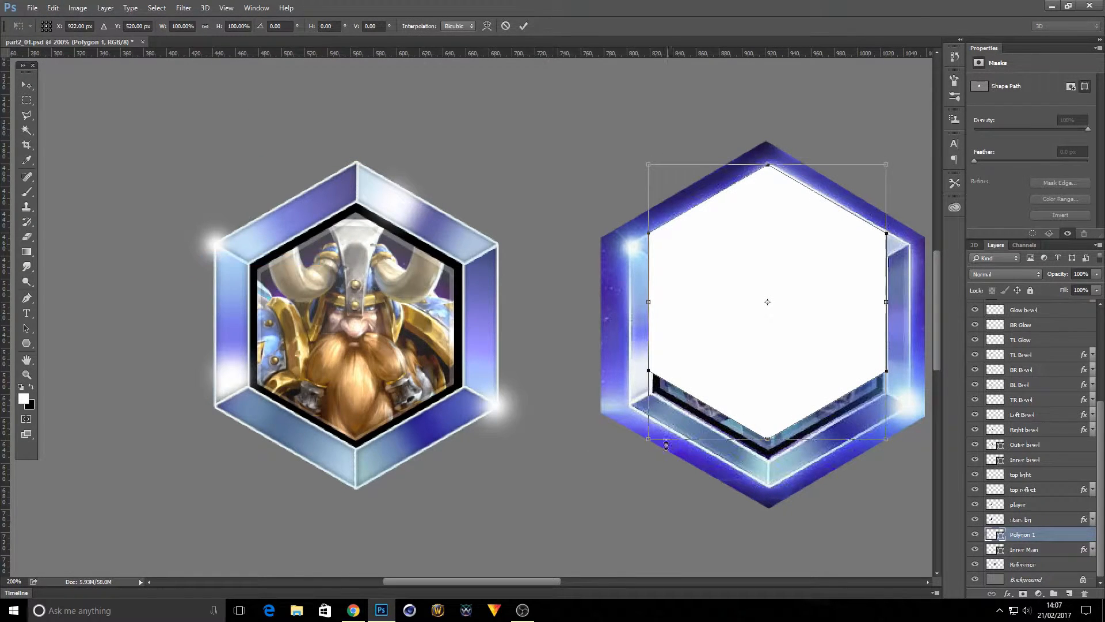
left_click_drag(649, 439, 616, 475)
left_click_drag(761, 359, 781, 367)
left_click_drag(635, 484, 627, 493)
left_click_drag(708, 408, 709, 404)
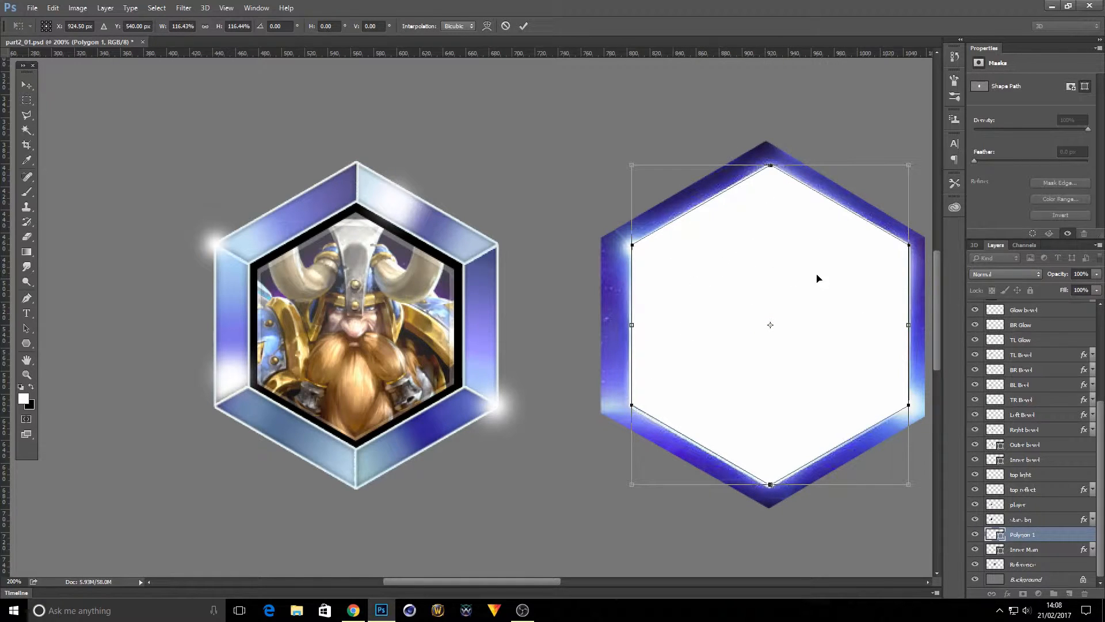
key("Return")
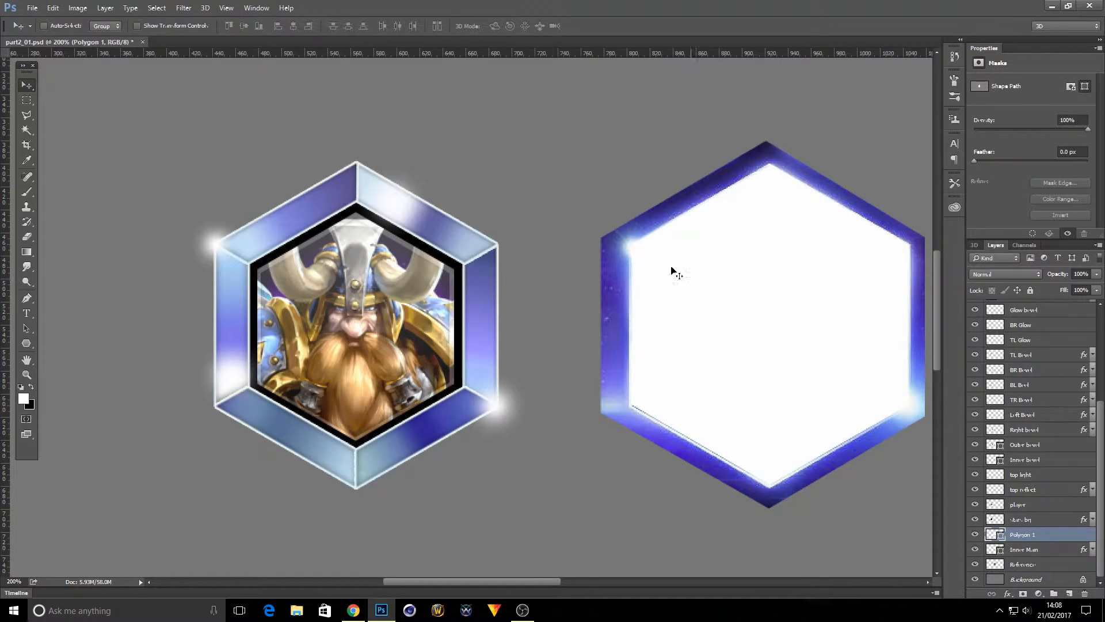
- Move the white hexagon off the reference badge to beside the dwarf badge and hide its layer
left_click(27, 85)
left_click_drag(744, 264, 201, 277)
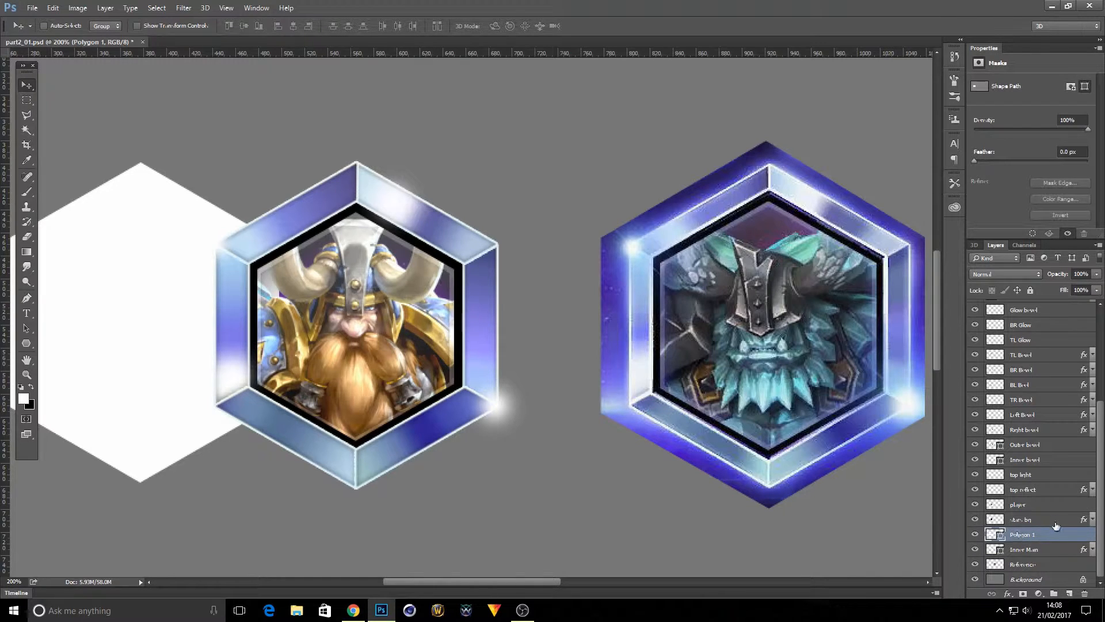
left_click(975, 535)
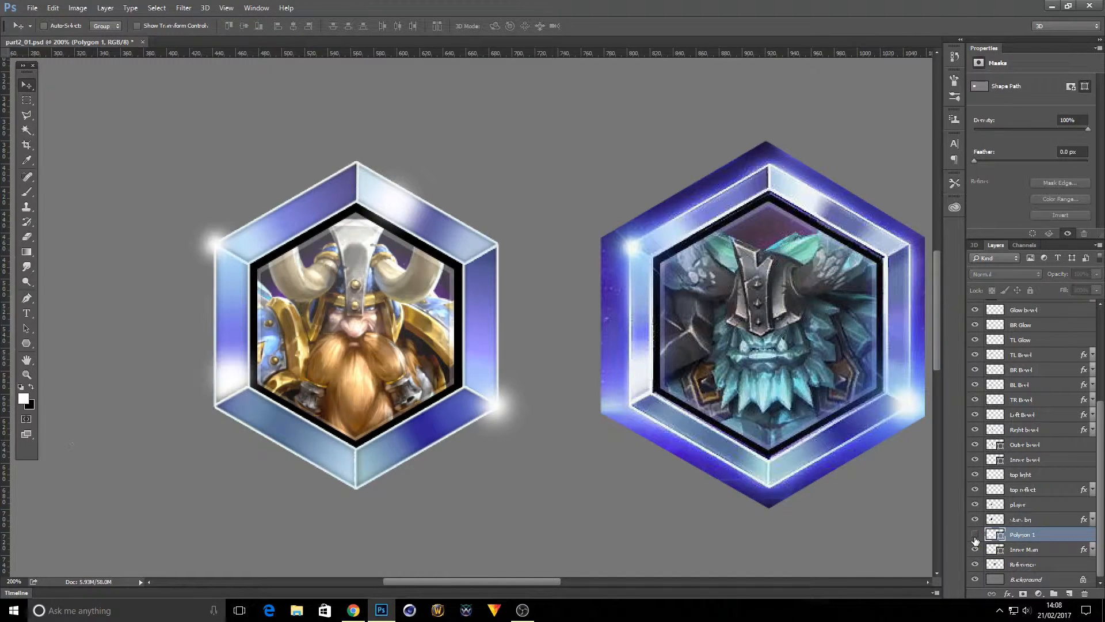
- Hide the Glow bevel, BR Glow and TL Glow layers of the dwarf badge
left_click(1024, 521)
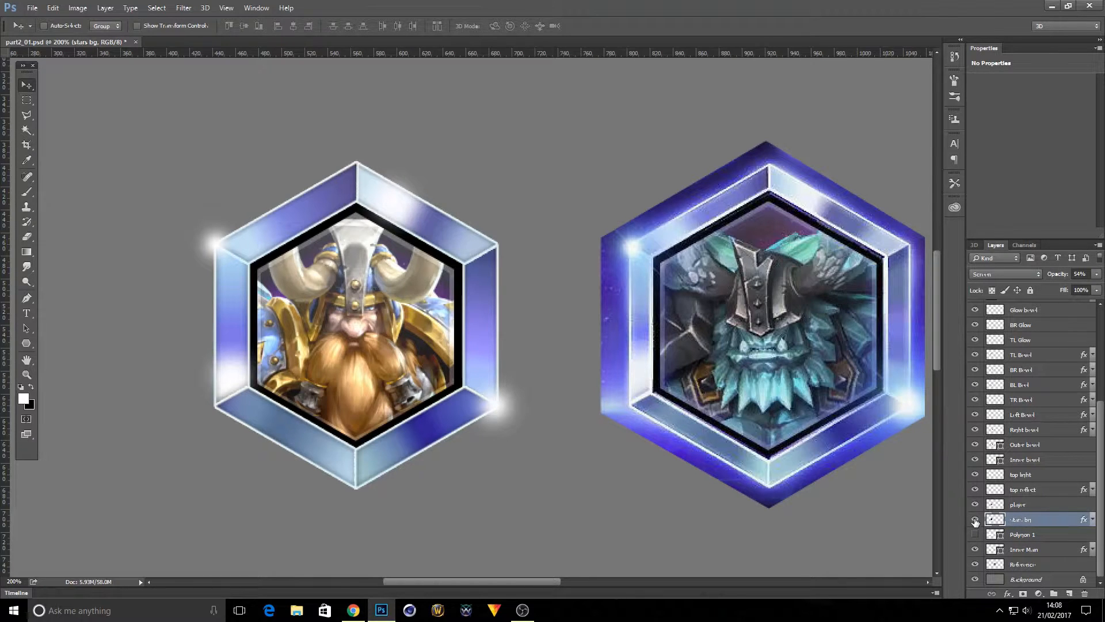
scroll(1012, 442, "up", 5)
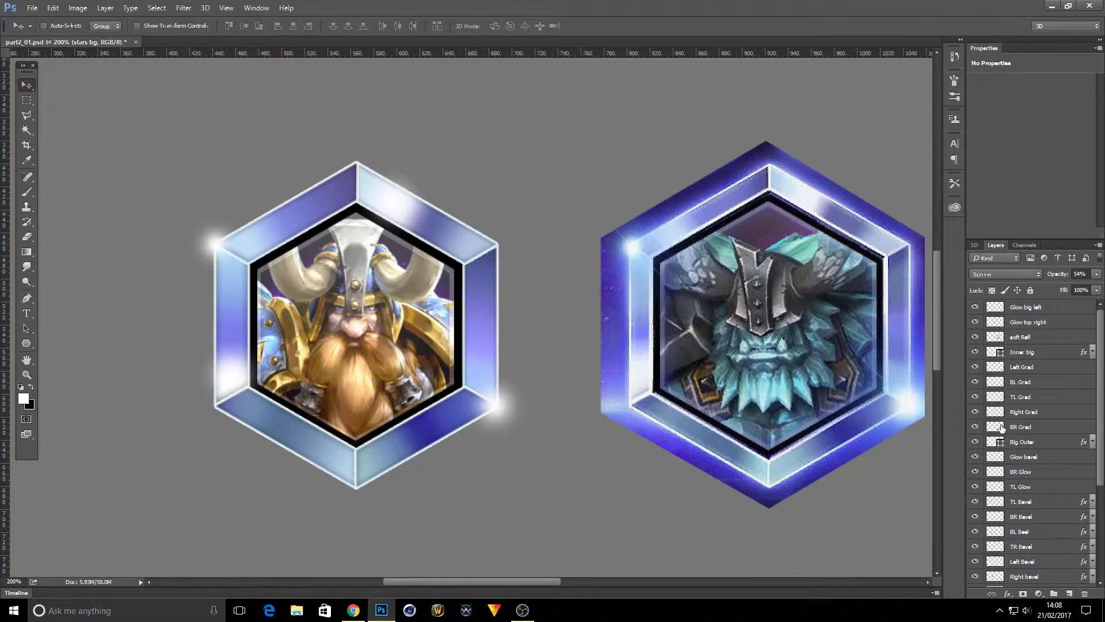
scroll(974, 410, "down", 1)
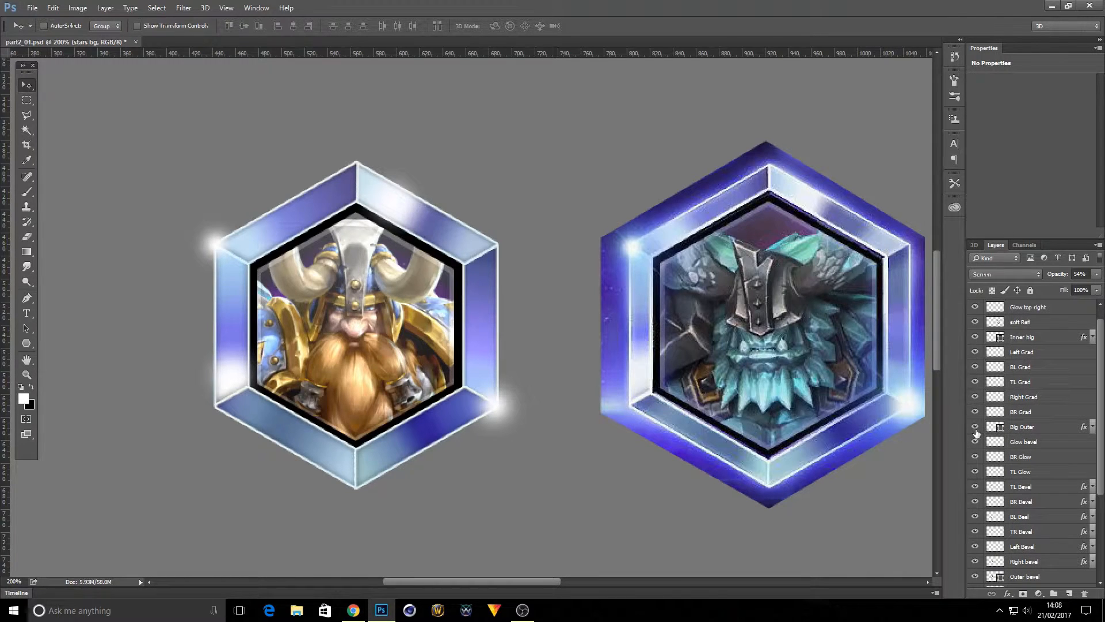
scroll(976, 430, "down", 1)
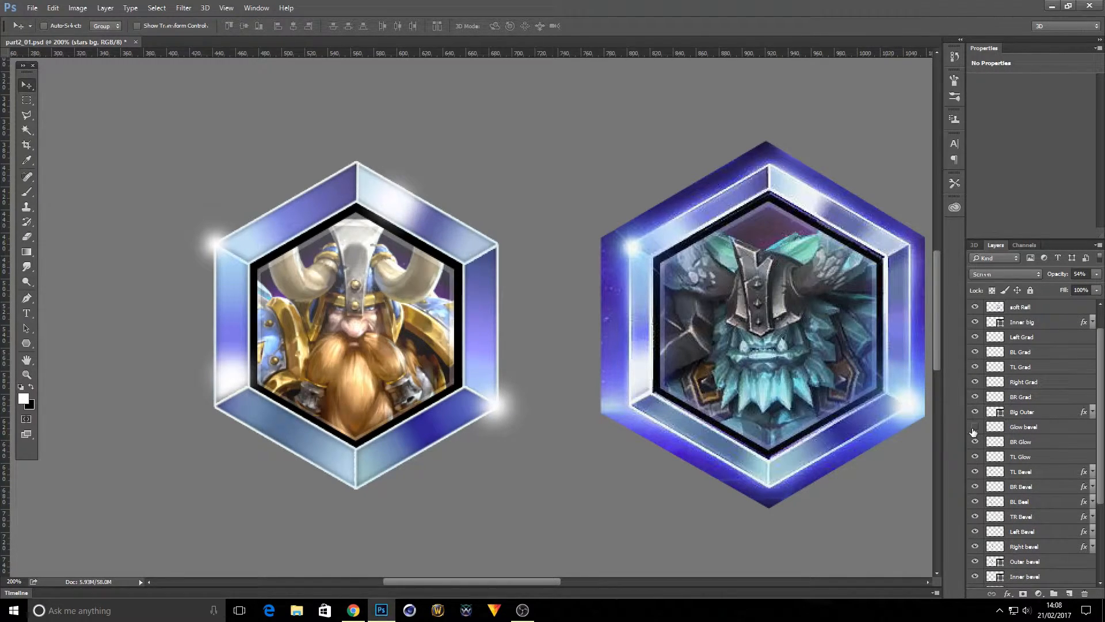
left_click(974, 427)
left_click(974, 427)
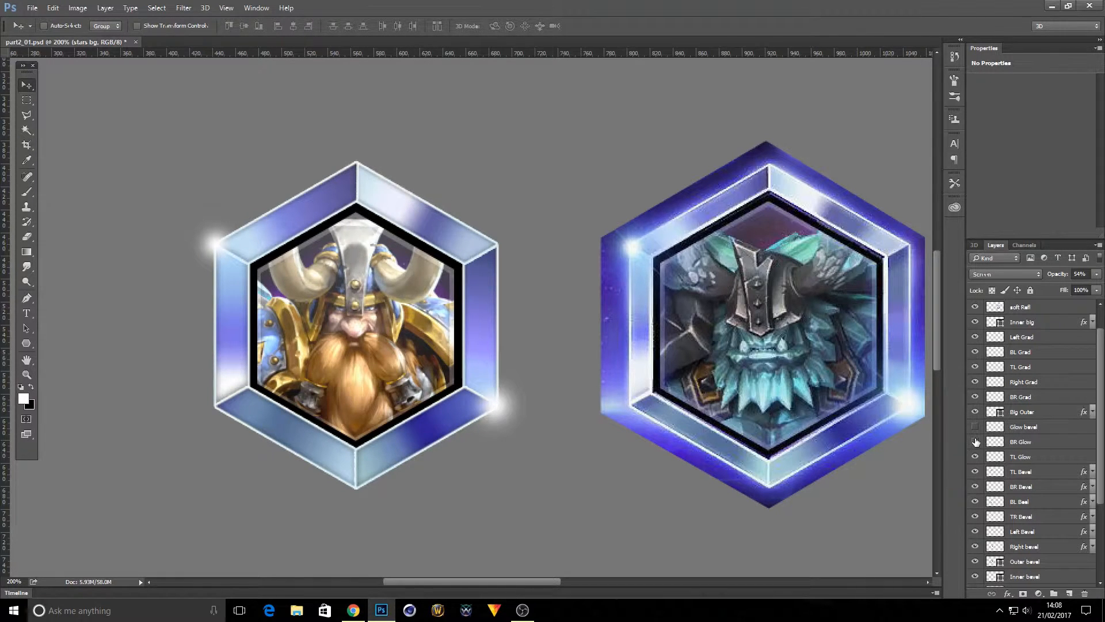
left_click(975, 441)
left_click(974, 456)
scroll(1013, 465, "down", 1)
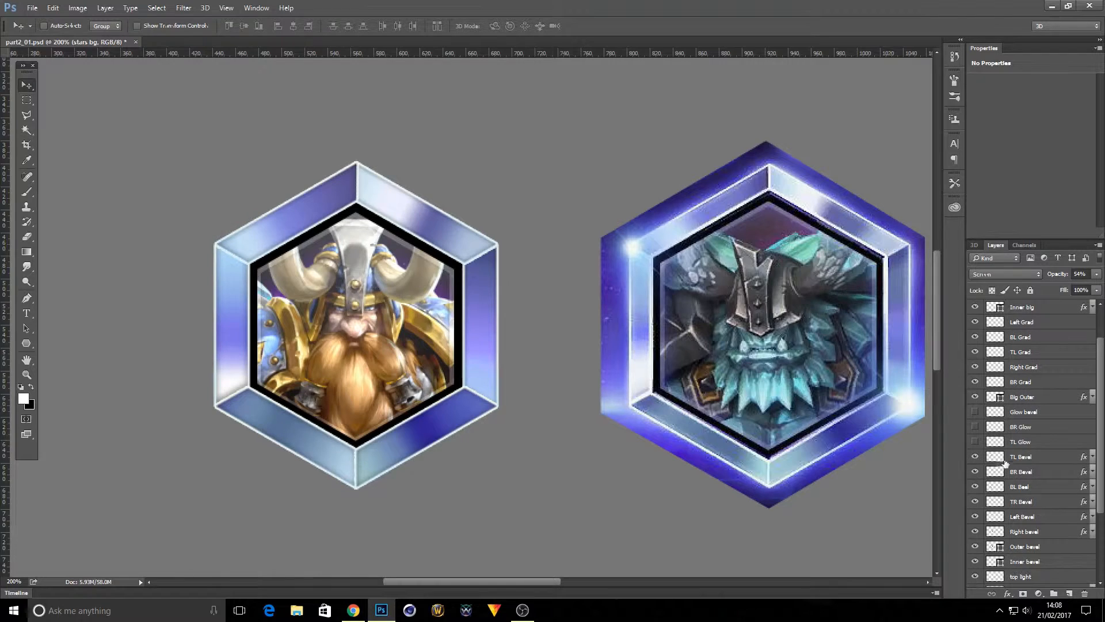
- Hide the six shaded bevel segment layers of the dwarf badge, from TL Bevel down to Right bevel
left_click(974, 457)
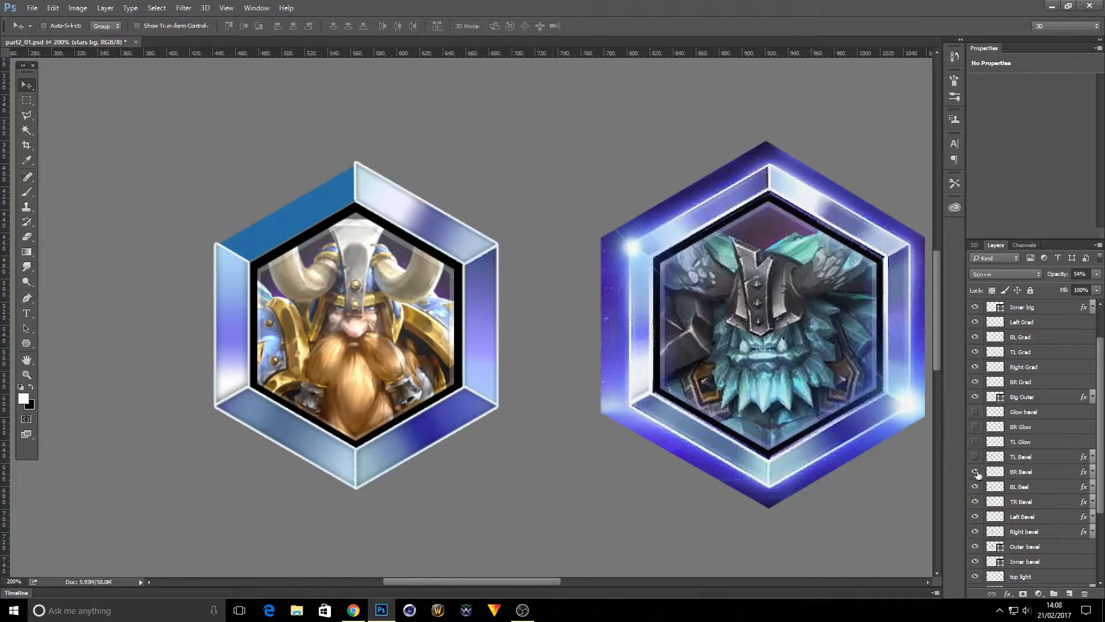
left_click(975, 472)
left_click(974, 486)
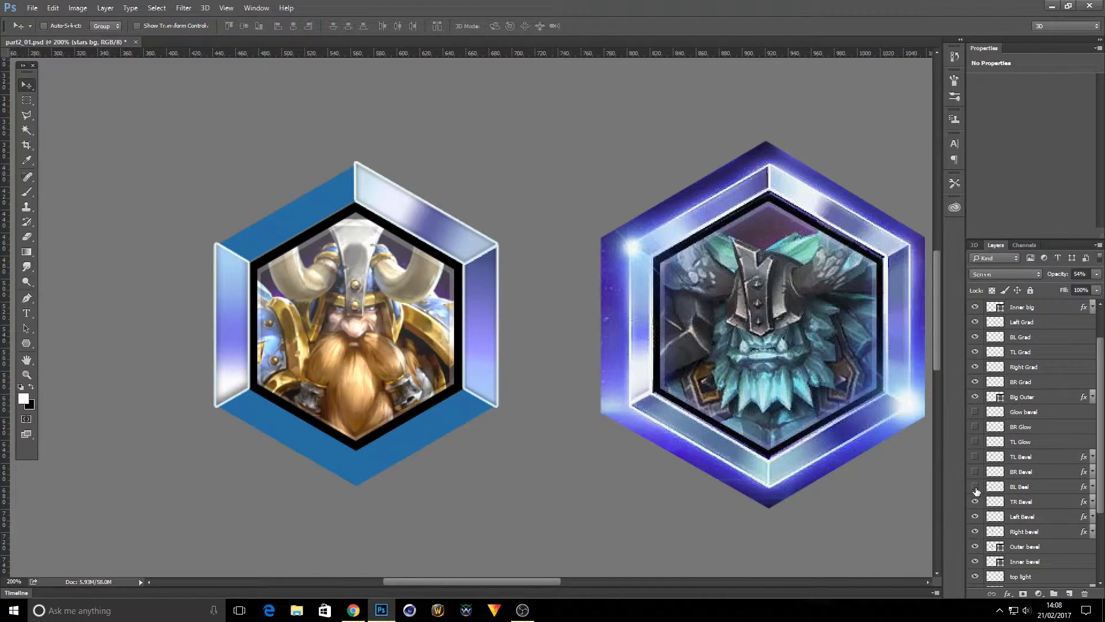
left_click(975, 502)
left_click(975, 517)
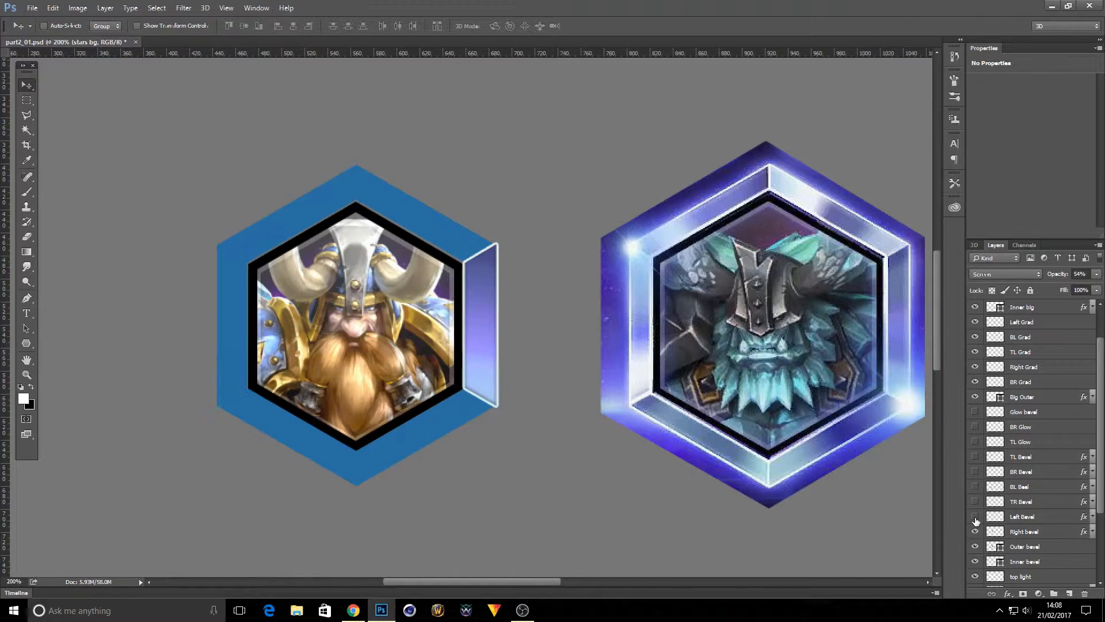
left_click(974, 531)
- Toggle the Outer bevel and Inner bevel layers off and on to compare what each contributes to the frame
scroll(975, 521, "down", 1)
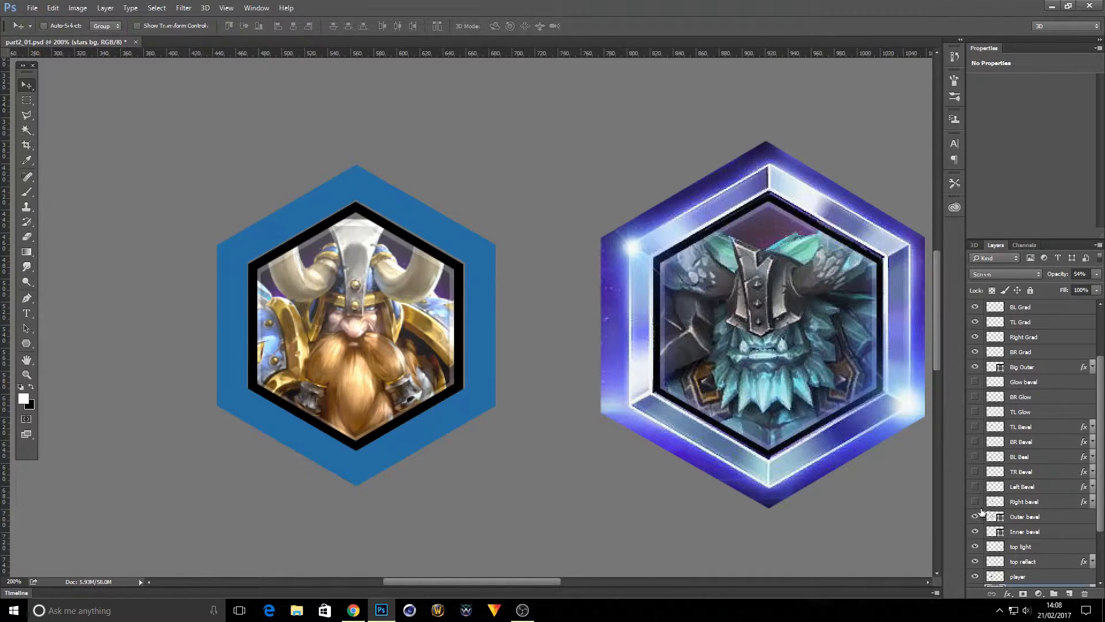
left_click(973, 517)
scroll(979, 522, "down", 1)
left_click(975, 504)
left_click(975, 503)
left_click(975, 516)
left_click(976, 517)
left_click(976, 517)
left_click(976, 516)
left_click(977, 517)
left_click(977, 516)
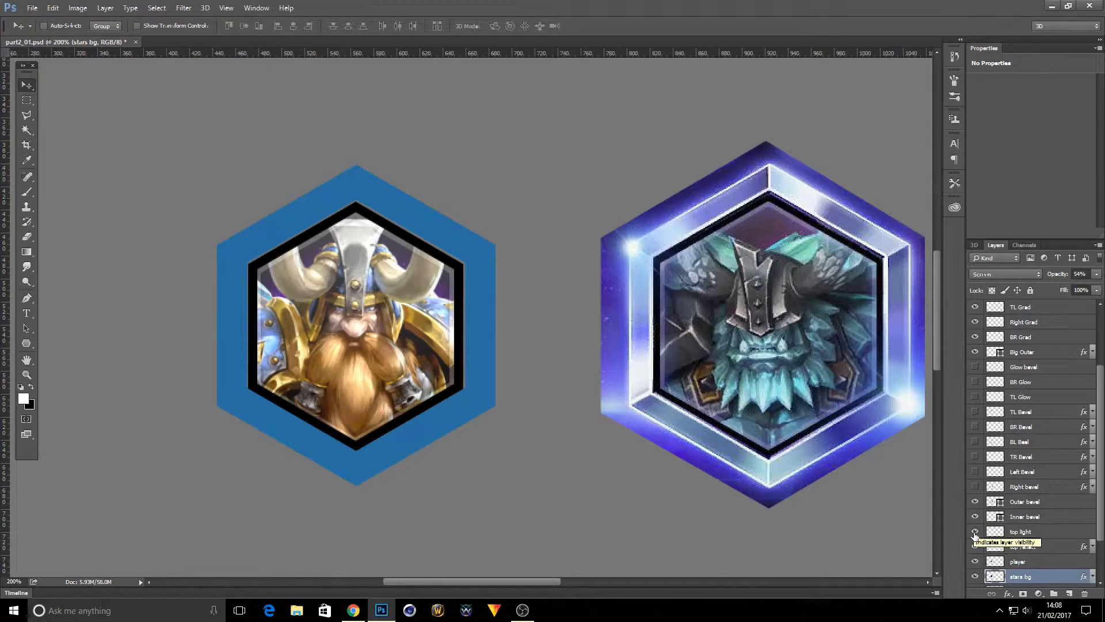
- Hide the top light, top reflect and player layers of the dwarf badge
left_click(975, 532)
left_click(975, 532)
left_click(974, 546)
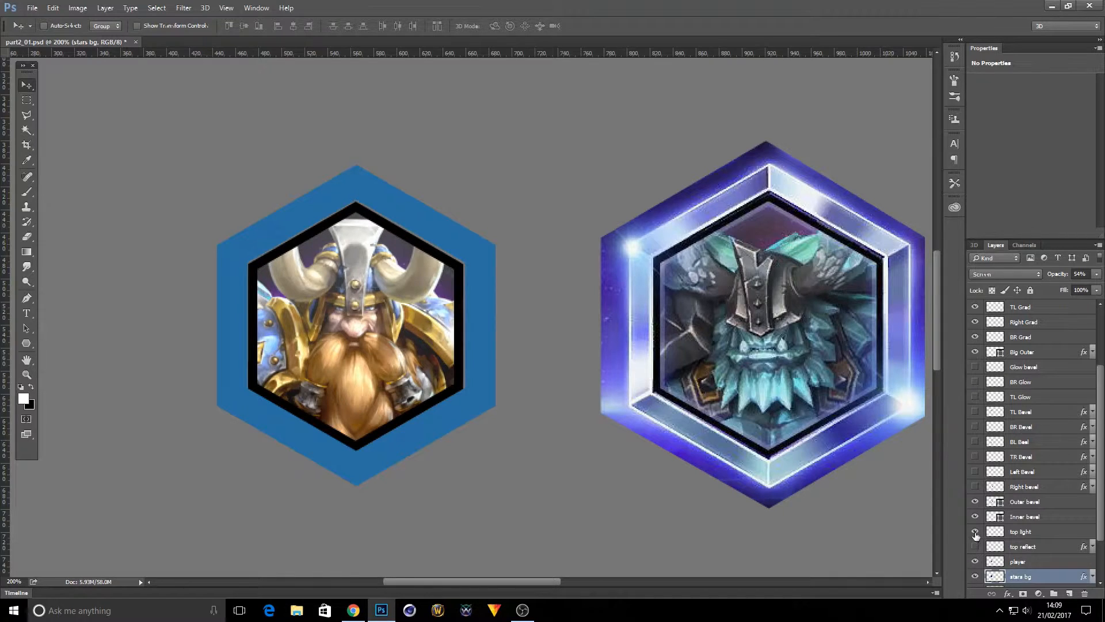
left_click(975, 531)
scroll(997, 545, "down", 1)
left_click(975, 532)
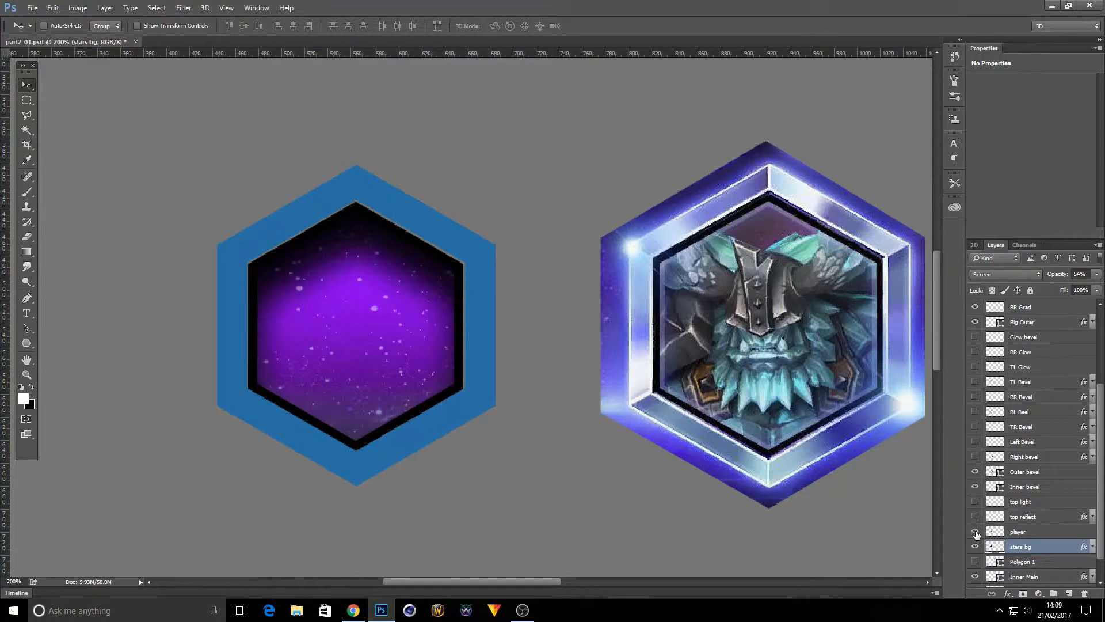
left_click(975, 532)
left_click(975, 532)
- Preview the stars bg and Inner Main layers off and on, leaving both hidden
scroll(984, 532, "down", 1)
left_click(975, 532)
left_click(975, 532)
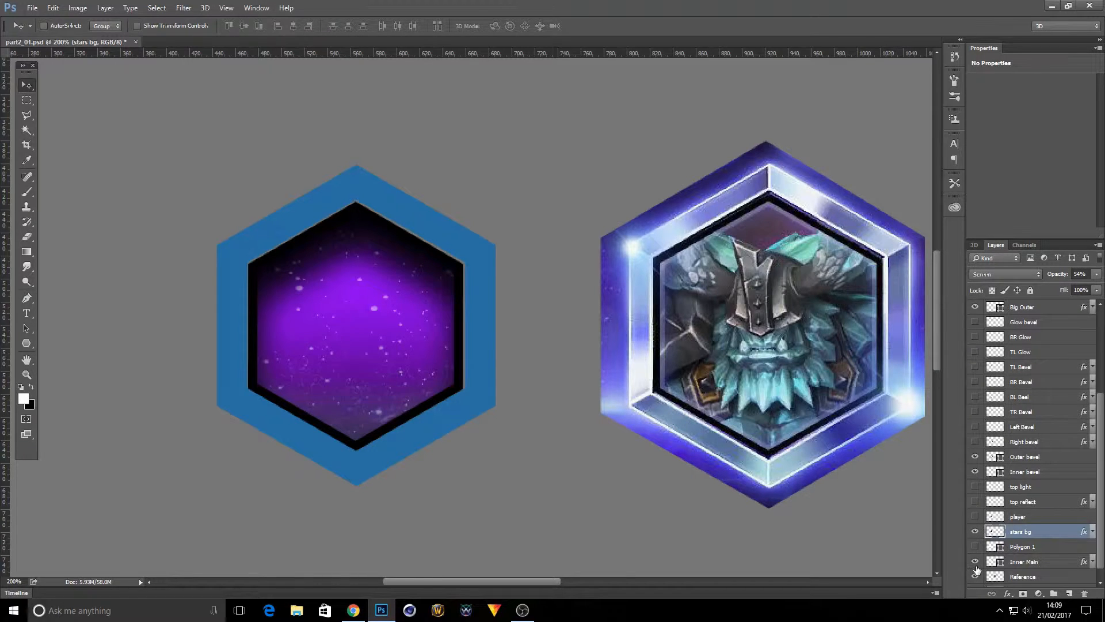
left_click(976, 563)
left_click(975, 563)
left_click(976, 563)
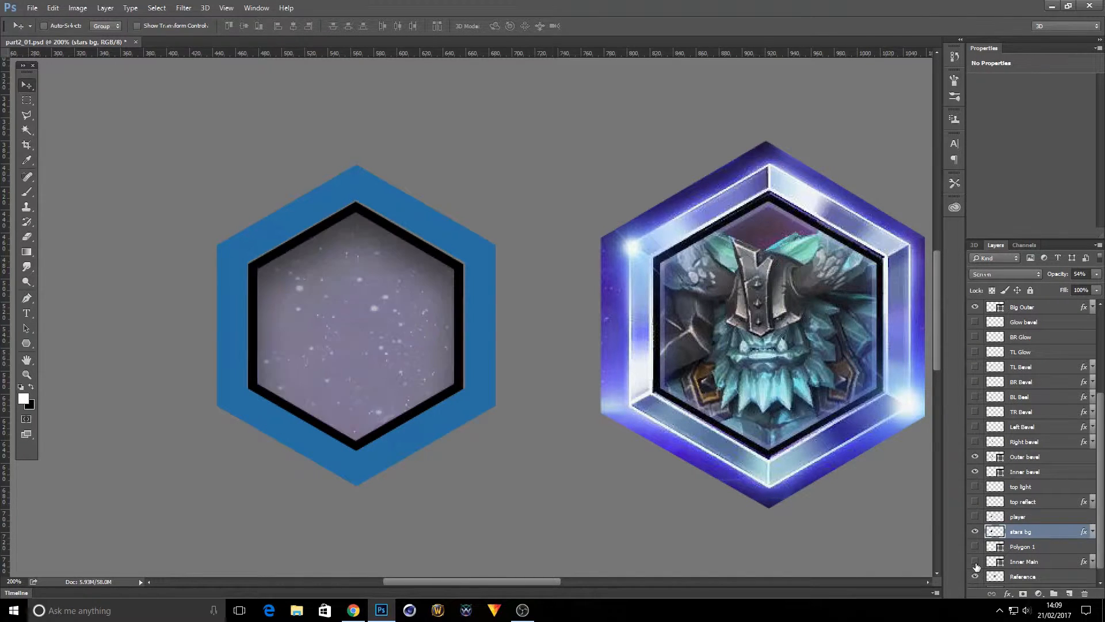
left_click(975, 563)
left_click(976, 563)
left_click(975, 532)
- Hide the Outer bevel and Inner bevel layers so only the reference badge remains in that area
scroll(976, 541, "down", 1)
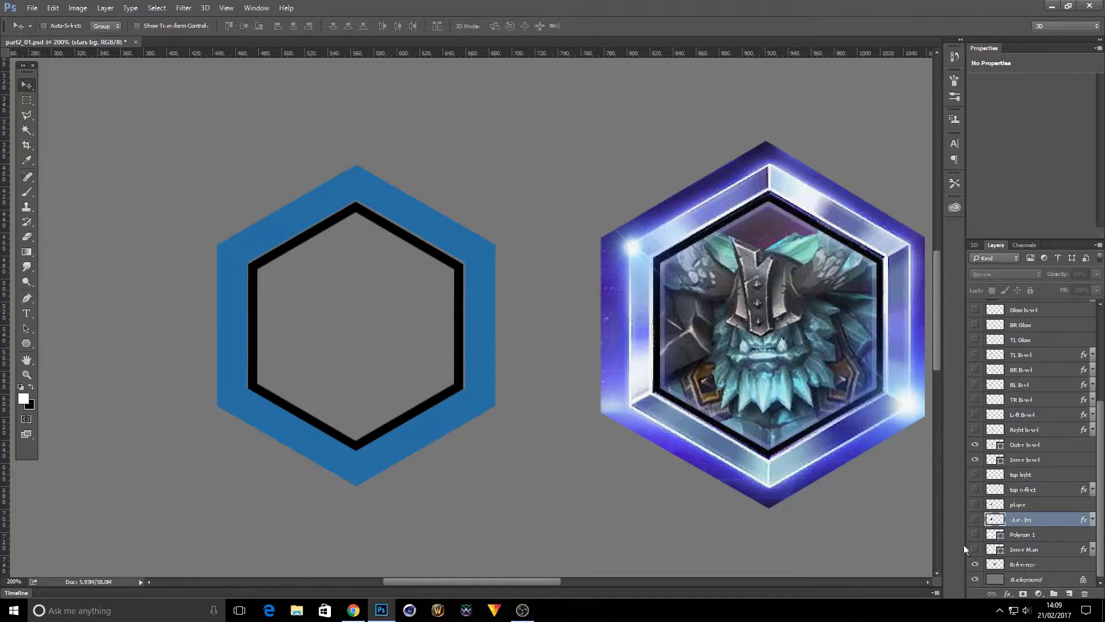
left_click(975, 444)
left_click(974, 459)
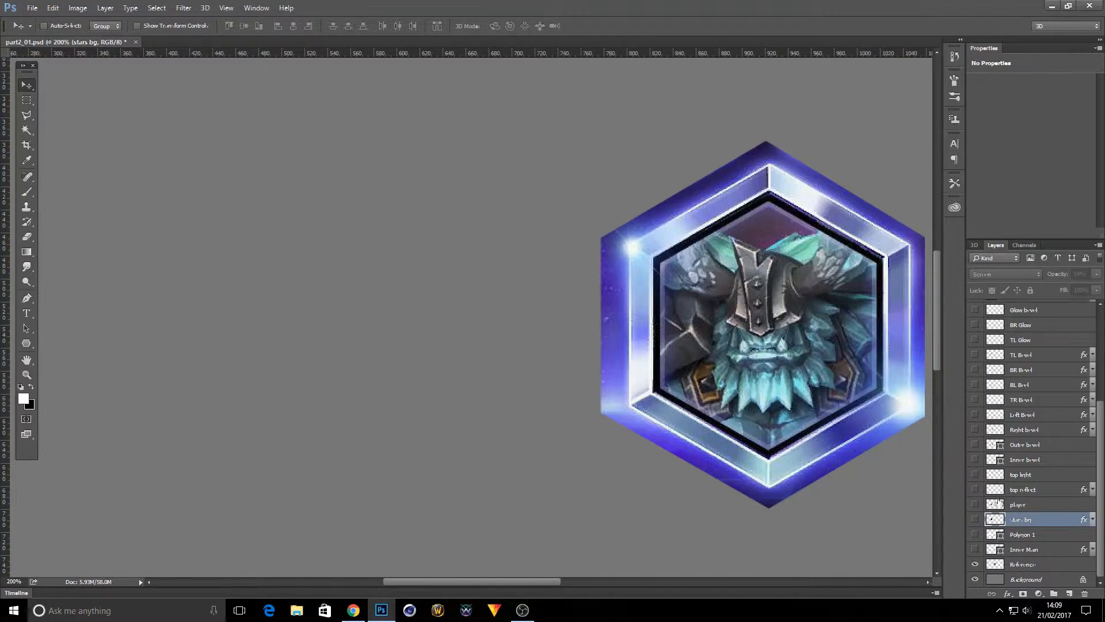
- Show the Polygon 1 layer, place it directly above the Reference layer, and move the white hexagon closer to the reference badge
left_click(975, 550)
left_click(975, 549)
left_click(973, 534)
mouse_move(1034, 536)
left_mouse_down()
mouse_move(1034, 567)
mouse_move(1036, 557)
left_mouse_up()
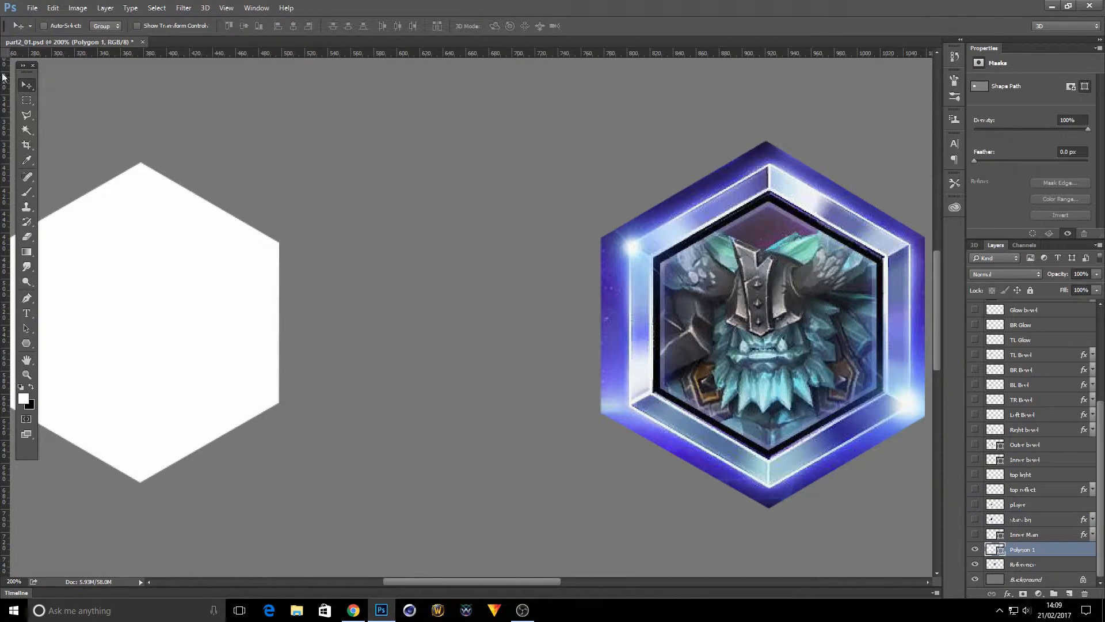
left_click_drag(192, 276, 348, 275)
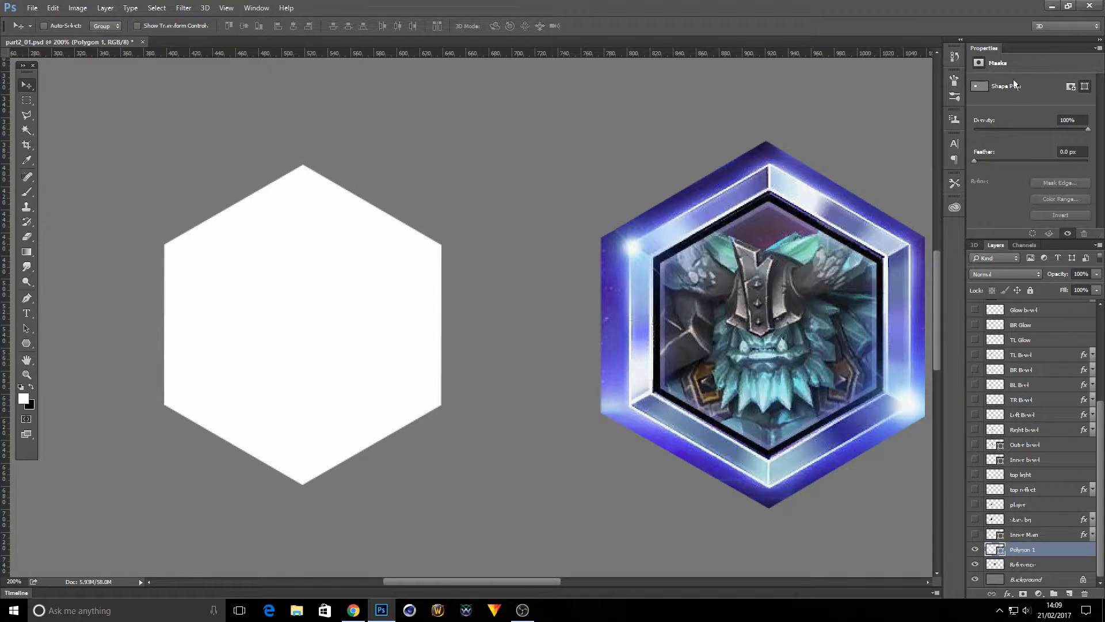
- Give the Polygon 1 hexagon a solid black stroke and remove its fill
left_click(26, 343)
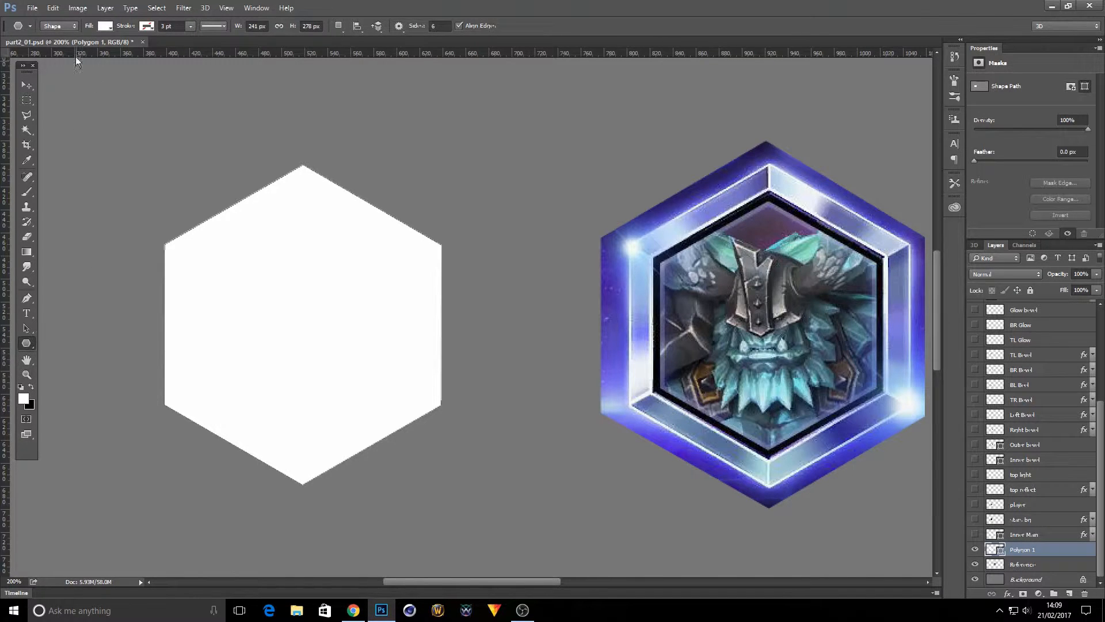
left_click(145, 27)
left_click(121, 50)
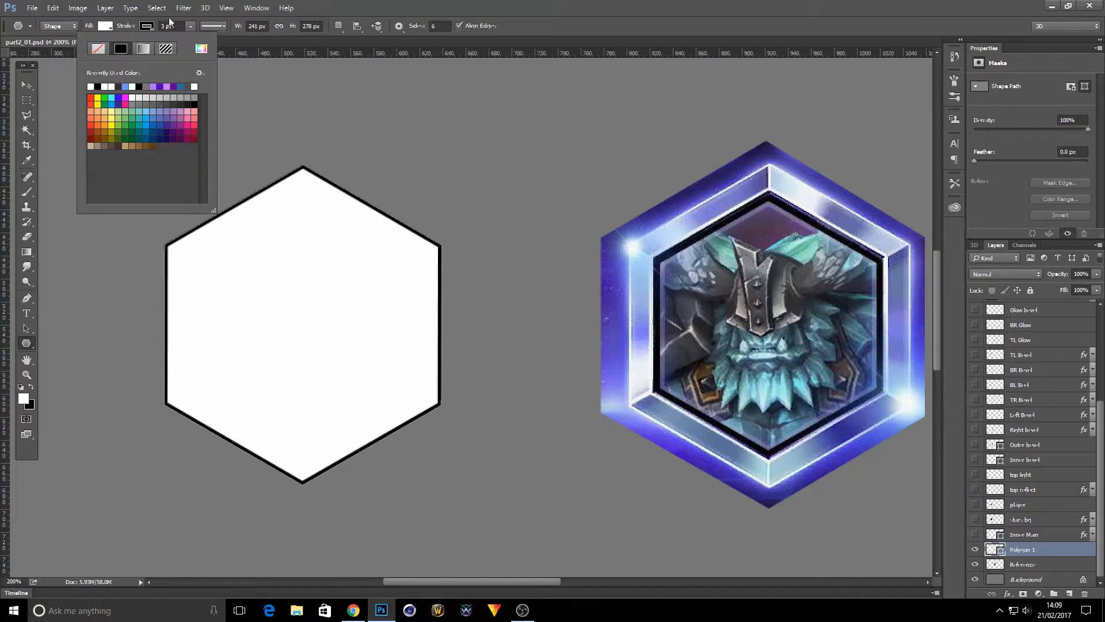
left_click(106, 27)
left_click(57, 50)
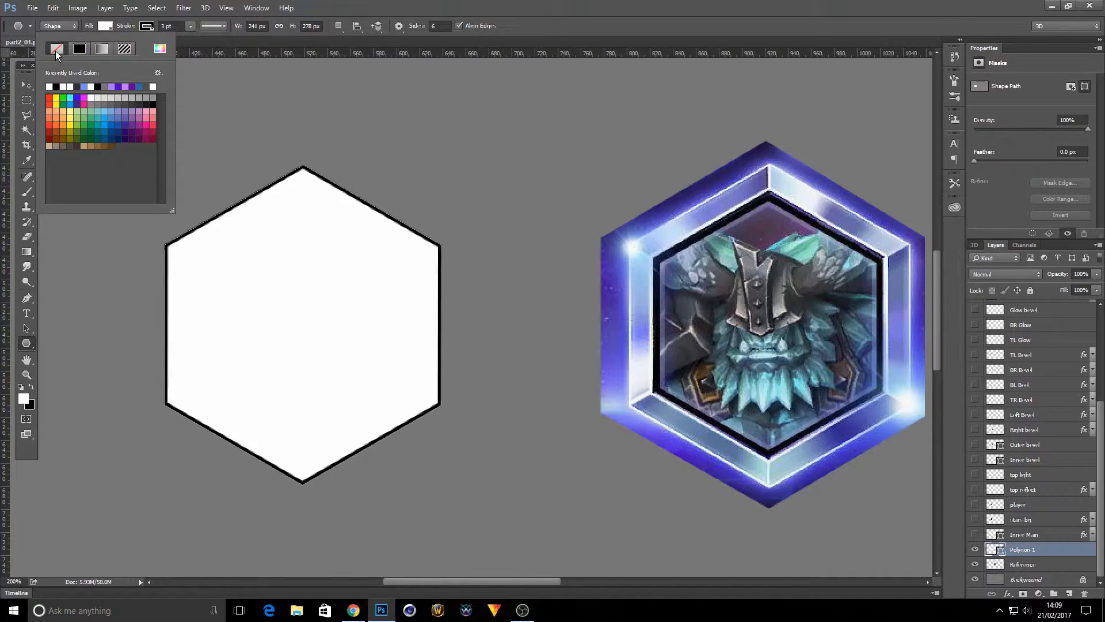
- Thicken the hexagon's black stroke to about 26.33 pt
left_click(191, 26)
left_click(193, 26)
left_click_drag(192, 40, 213, 44)
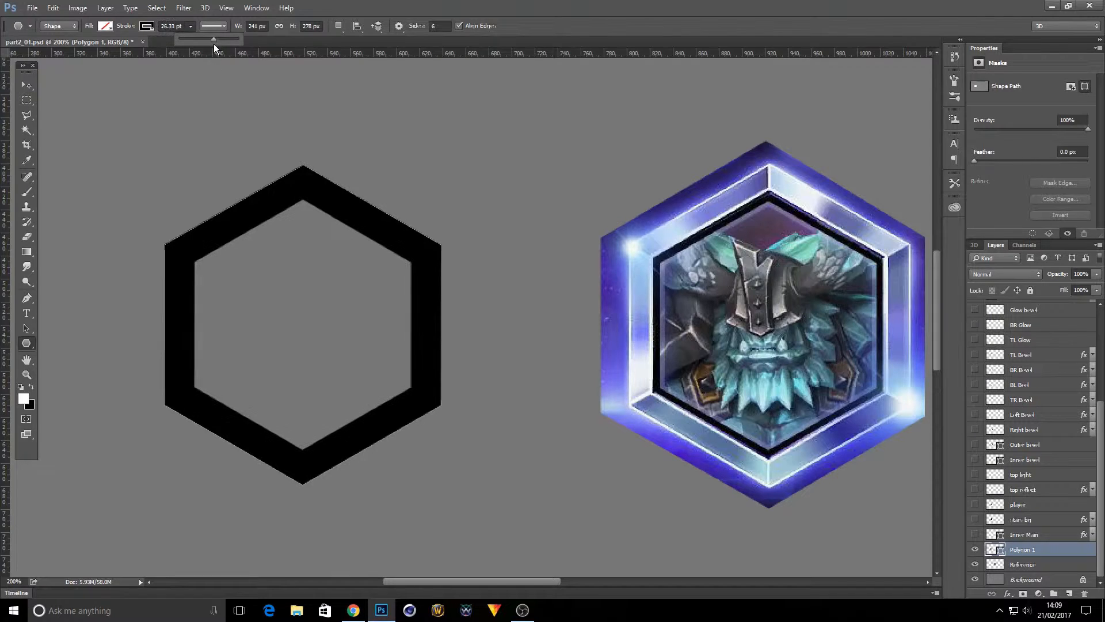
left_click(352, 2)
- Duplicate the Polygon 1 layer as Polygon 1 copy
right_click(1046, 553)
left_click(1012, 76)
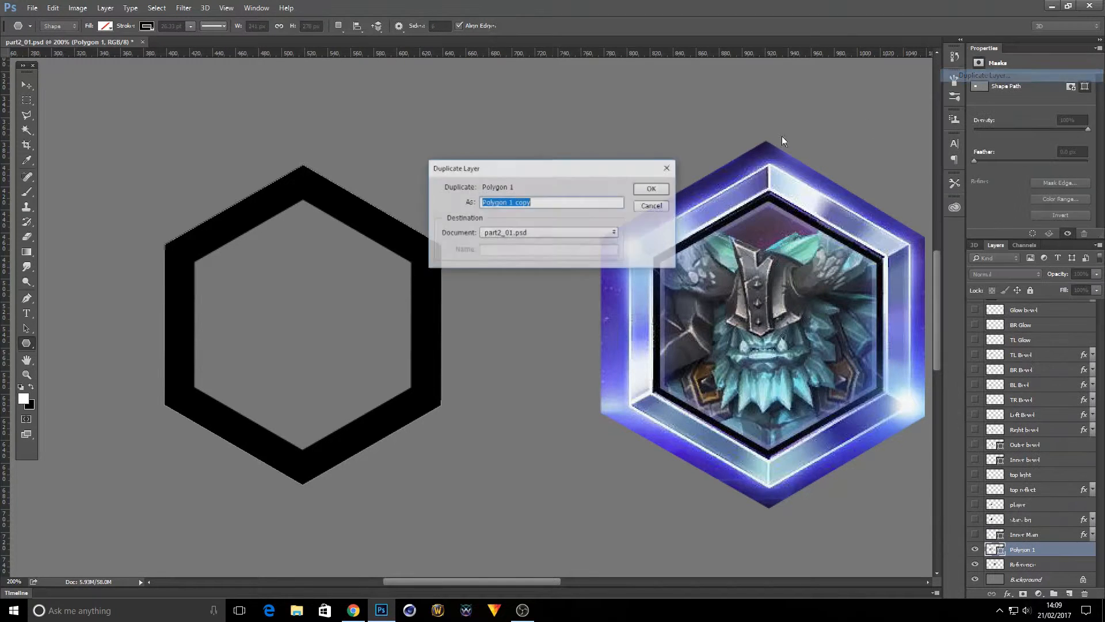
left_click(651, 192)
- Scale the Polygon 1 copy hexagon down to about 193 by 236 px, positioned inside the outer hexagon
left_click(53, 8)
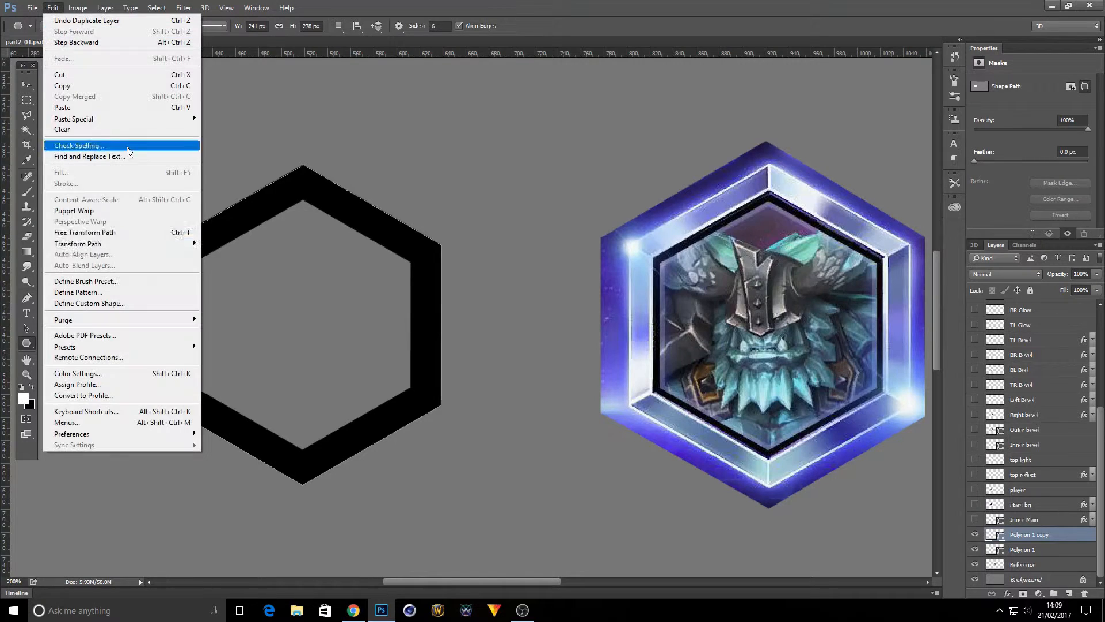
mouse_move(164, 243)
left_click(219, 258)
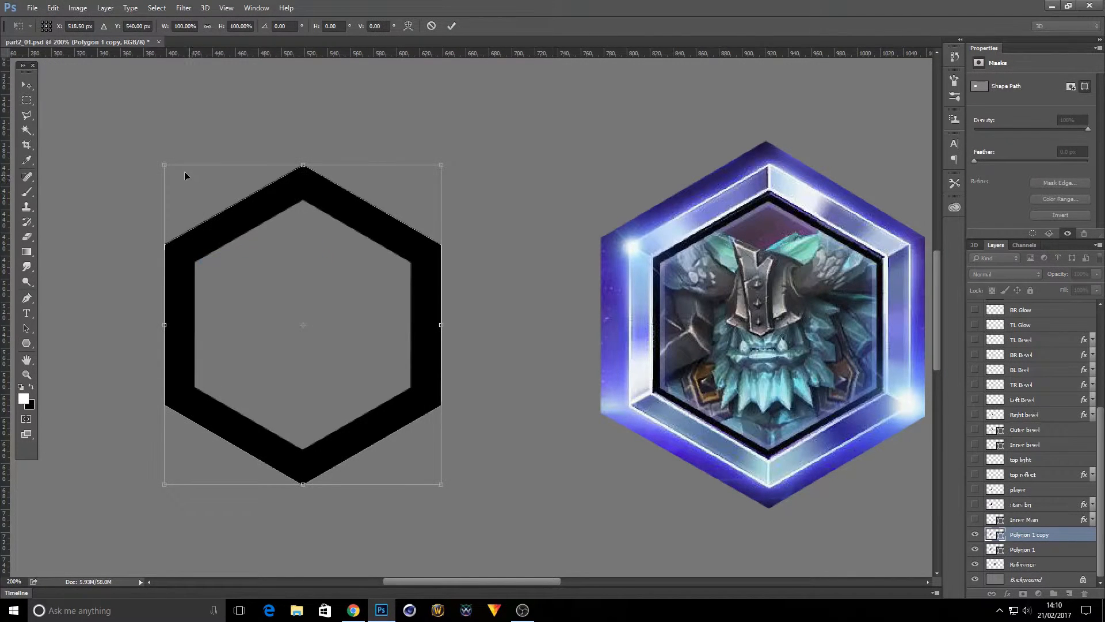
left_click_drag(162, 167, 182, 181)
mouse_move(305, 265)
left_mouse_down()
mouse_move(312, 292)
mouse_move(305, 286)
left_mouse_up()
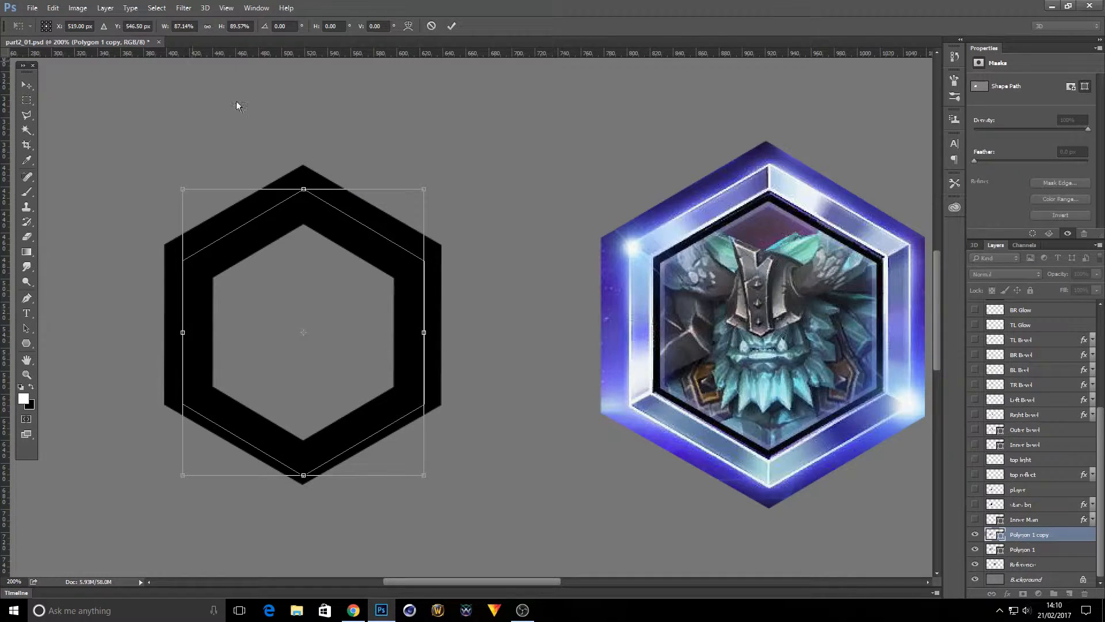
left_click_drag(425, 185, 385, 219)
left_click_drag(339, 318, 364, 292)
left_click_drag(364, 293, 347, 298)
left_click_drag(400, 454, 411, 466)
left_click_drag(370, 403, 370, 396)
left_click_drag(197, 457, 189, 462)
key("Return")
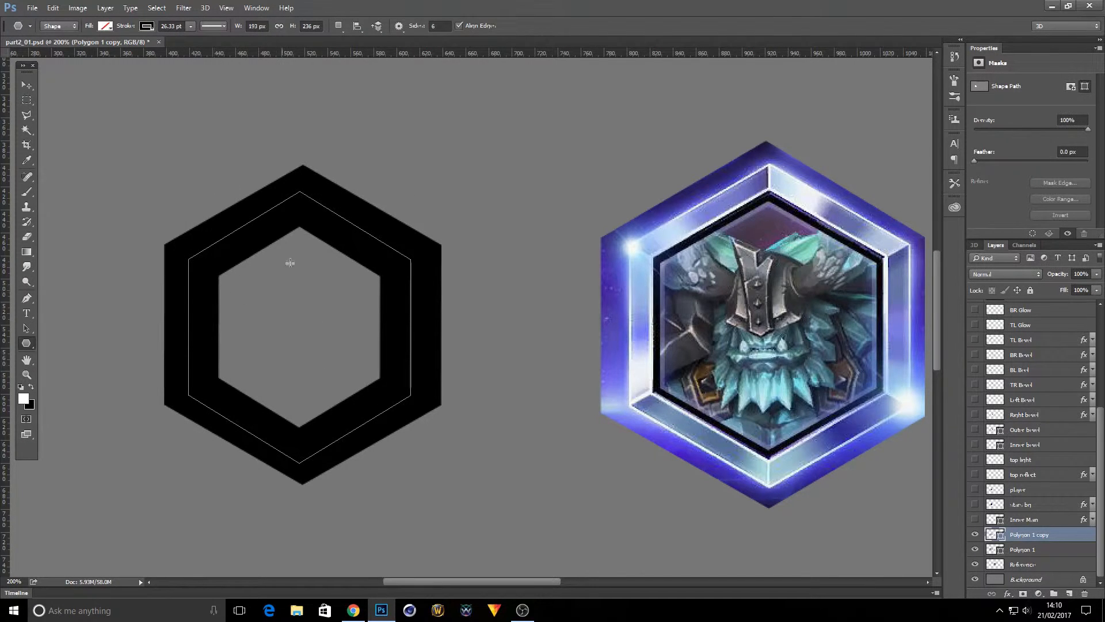
- Change the stroke colour of the Polygon 1 copy hexagon to white
left_click(151, 27)
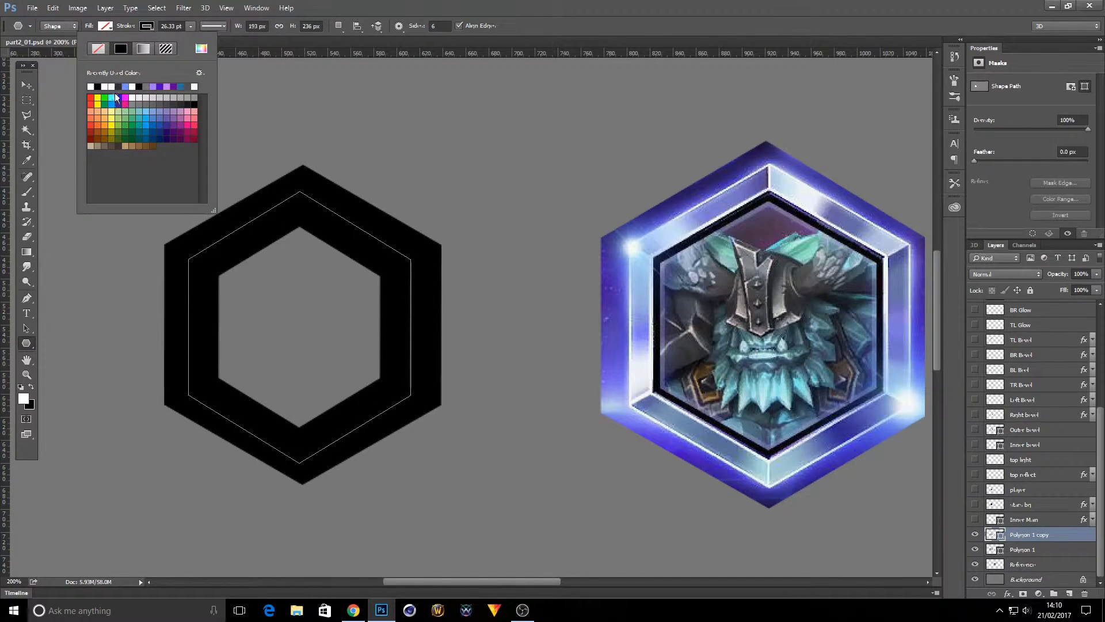
left_click(113, 86)
left_click(448, 4)
- Place the Polygon 1 copy layer below Polygon 1 and centre the white hexagon within the black frame
left_click(26, 84)
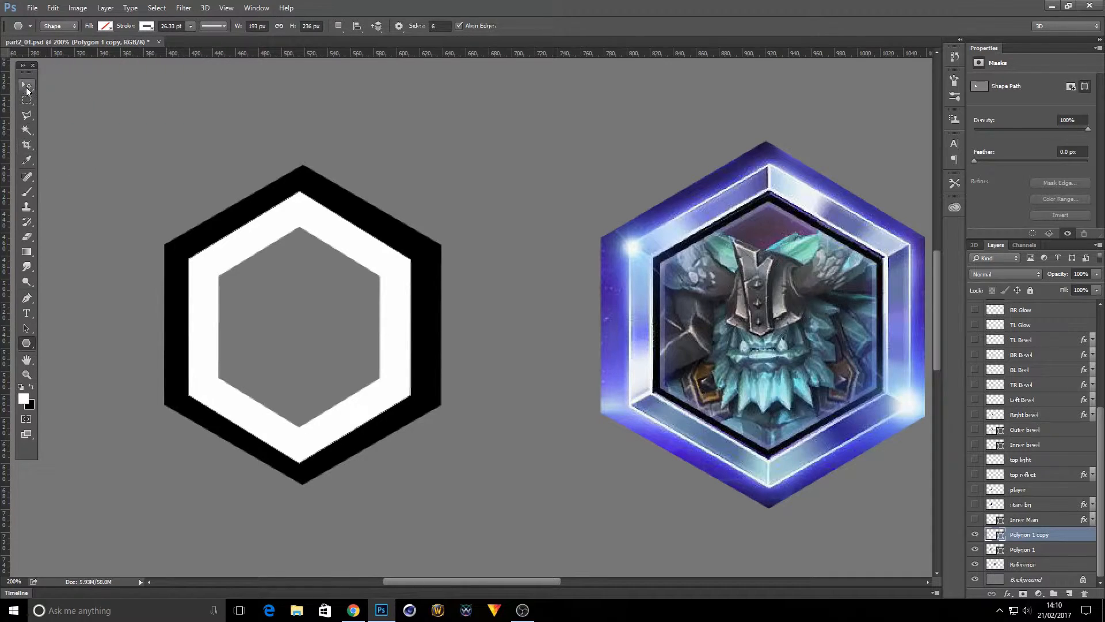
left_click_drag(1020, 541, 1031, 556)
left_click_drag(357, 335, 360, 338)
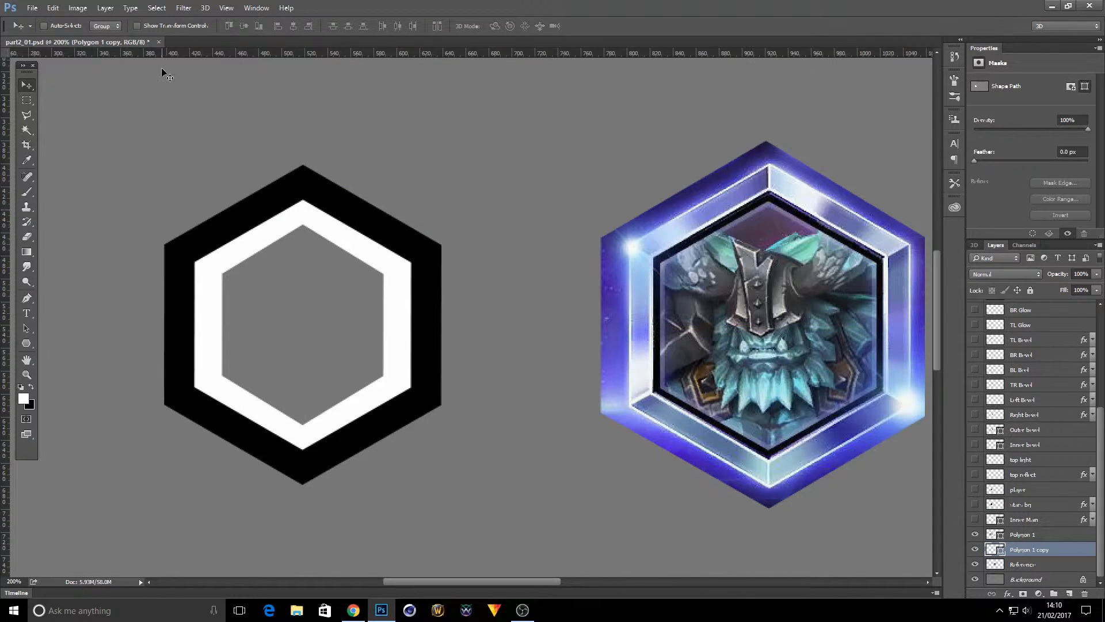
- Reduce the white hexagon's stroke width to about 11.89 pt
left_click(26, 343)
left_click(191, 26)
left_click_drag(167, 38, 176, 38)
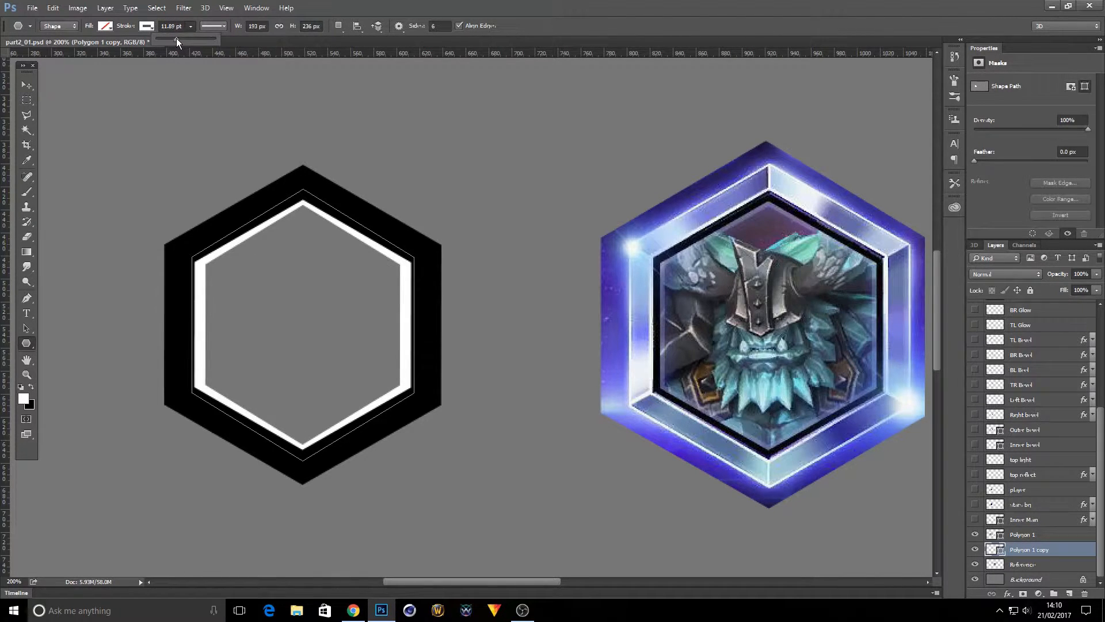
- Scale the white hexagon path to about 200 by 230 px so an even thin white line borders the black frame's inner edge
left_click(52, 8)
mouse_move(124, 244)
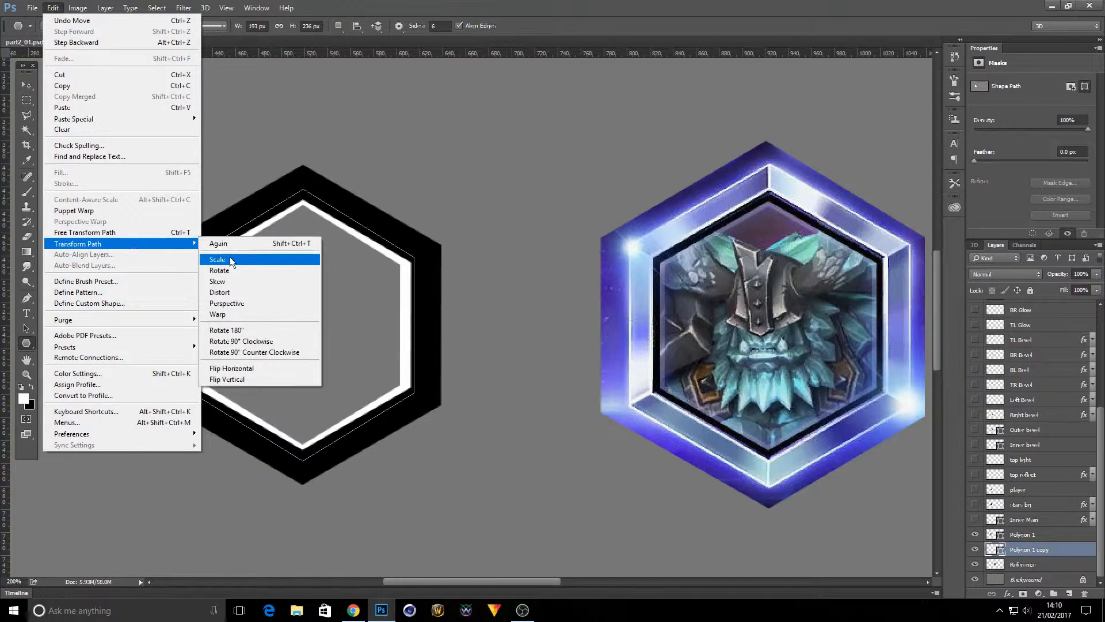
left_click(232, 260)
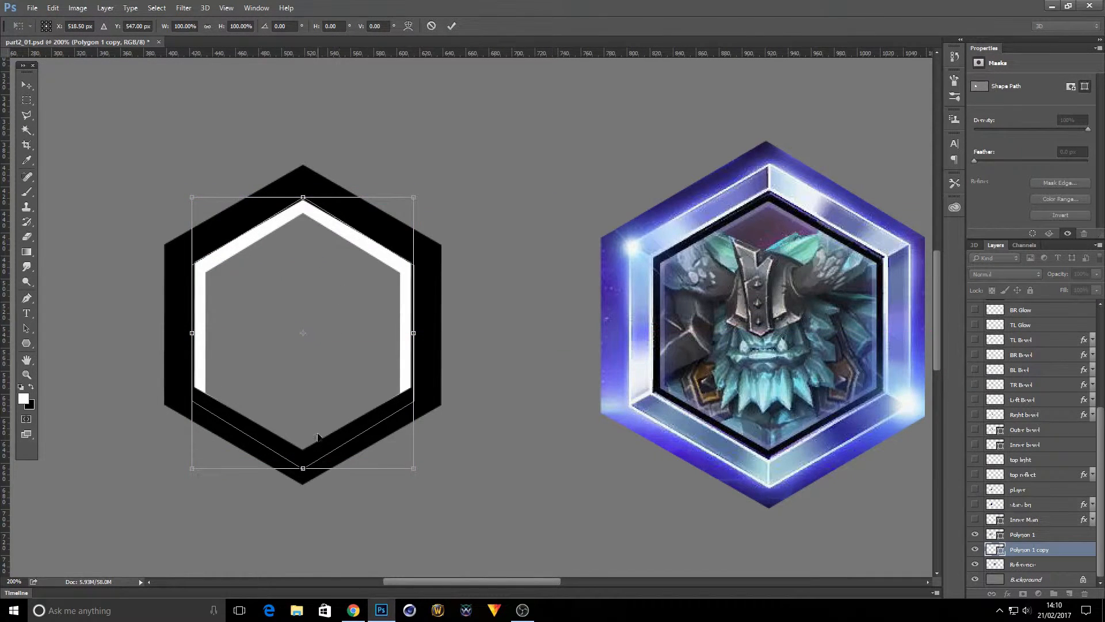
left_click_drag(413, 468, 404, 457)
mouse_move(340, 416)
left_mouse_down()
mouse_move(350, 374)
mouse_move(345, 406)
left_mouse_up()
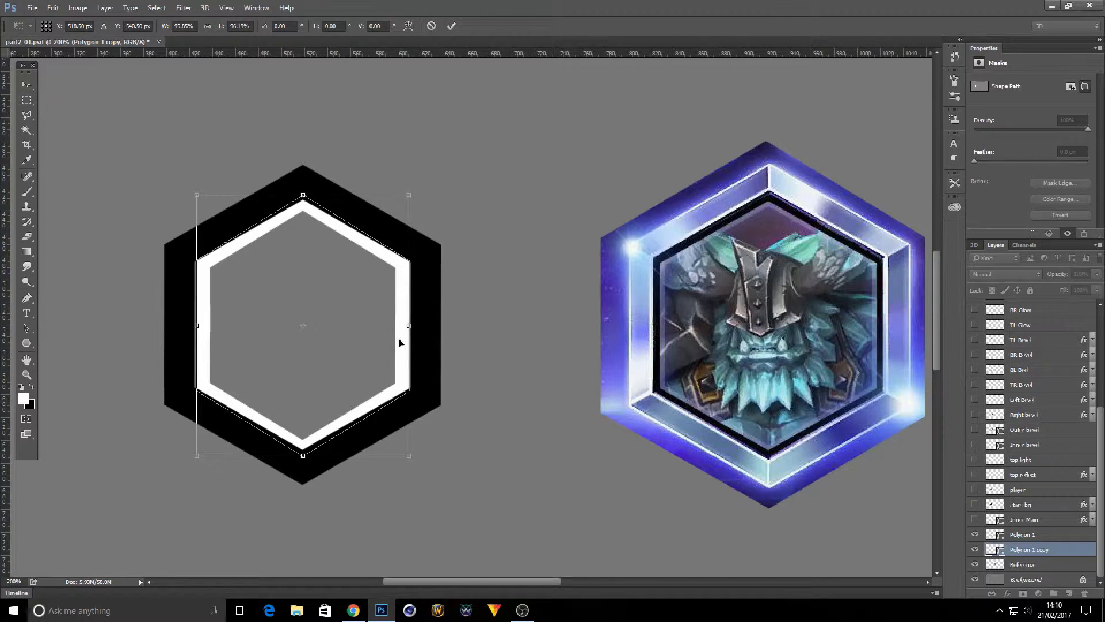
left_click_drag(412, 325, 416, 328)
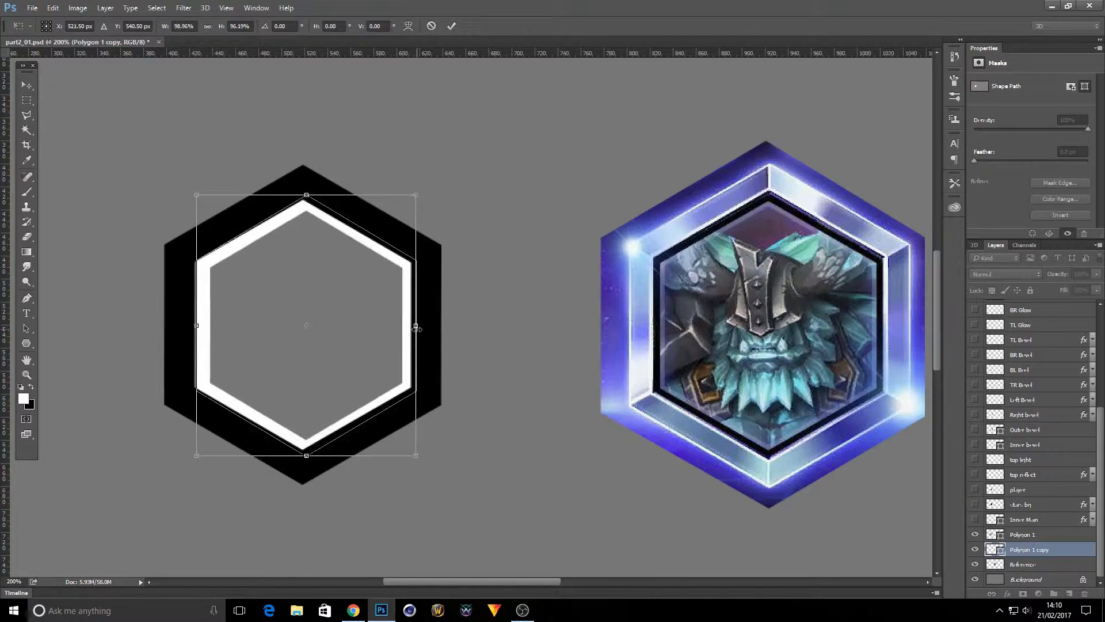
left_click_drag(197, 326, 187, 326)
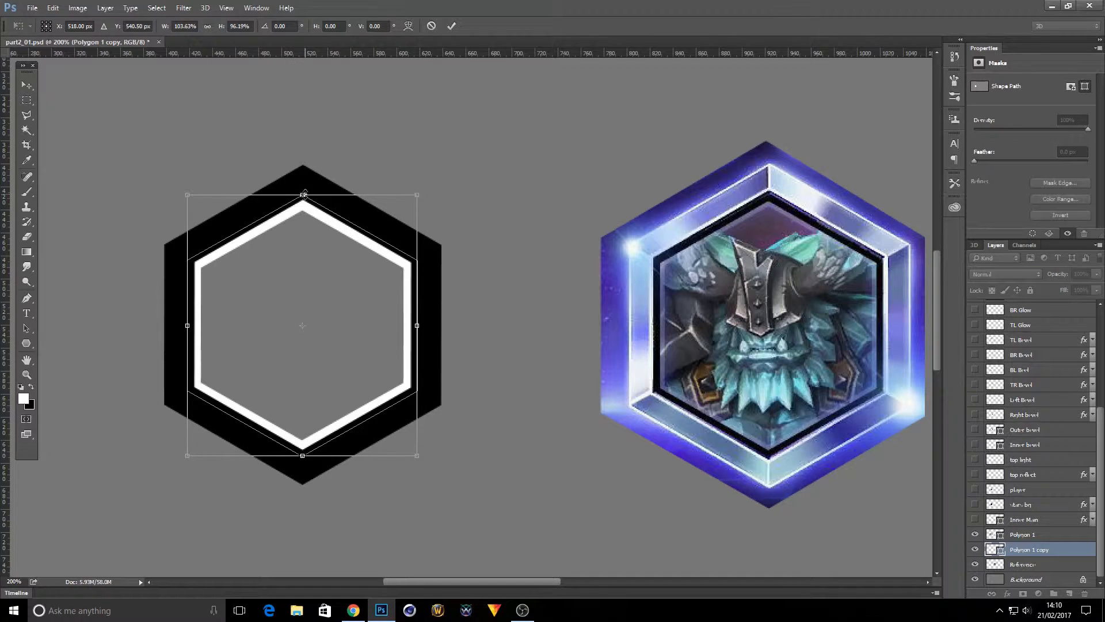
left_click_drag(306, 191, 309, 188)
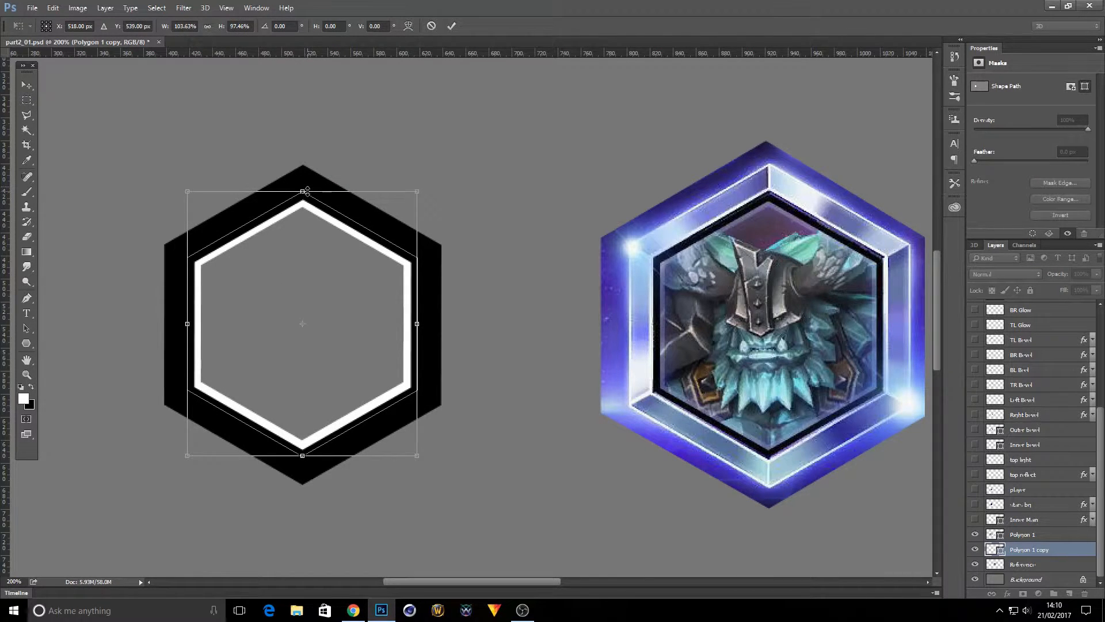
key("Return")
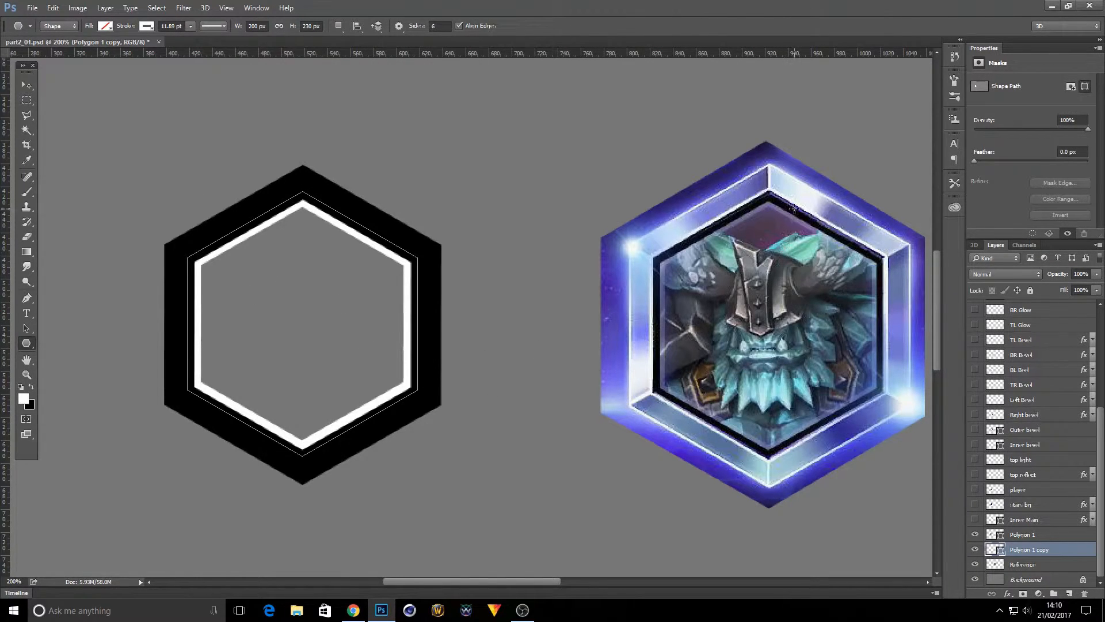
- Duplicate the white hexagon layer as Polygon 1 copy 2 and place it directly above the Reference layer
right_click(1037, 550)
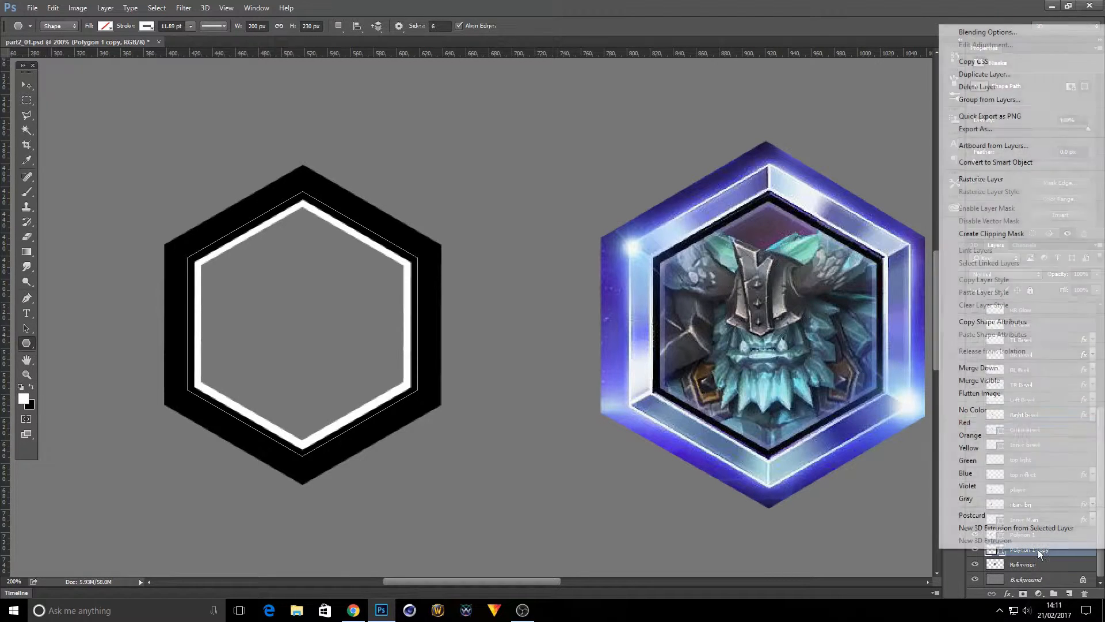
left_click(984, 74)
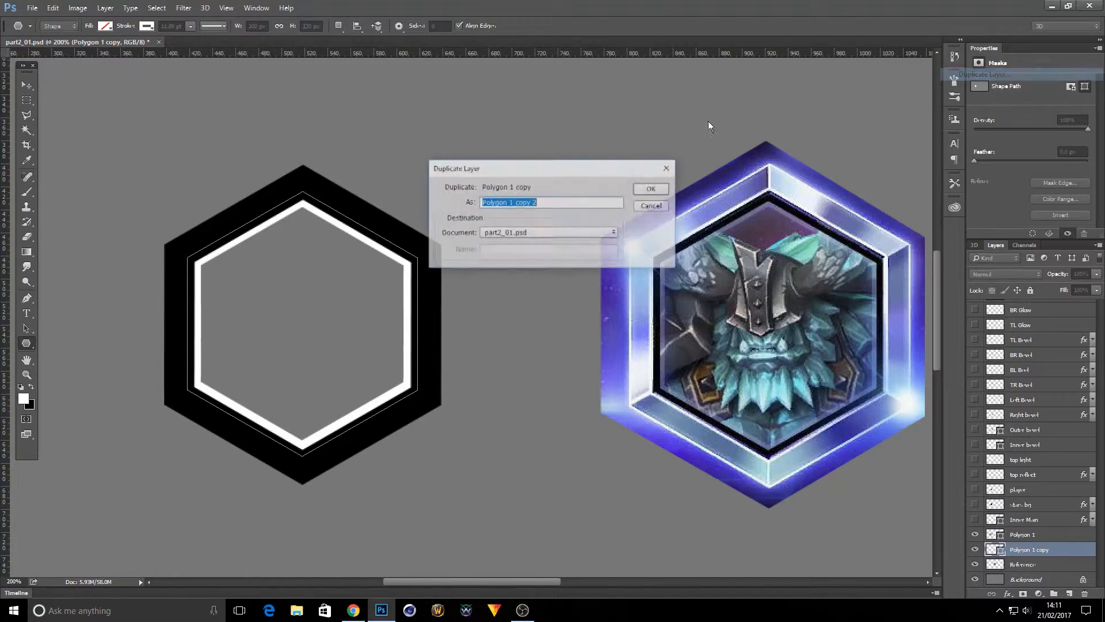
left_click(651, 189)
left_click_drag(1023, 534, 1023, 557)
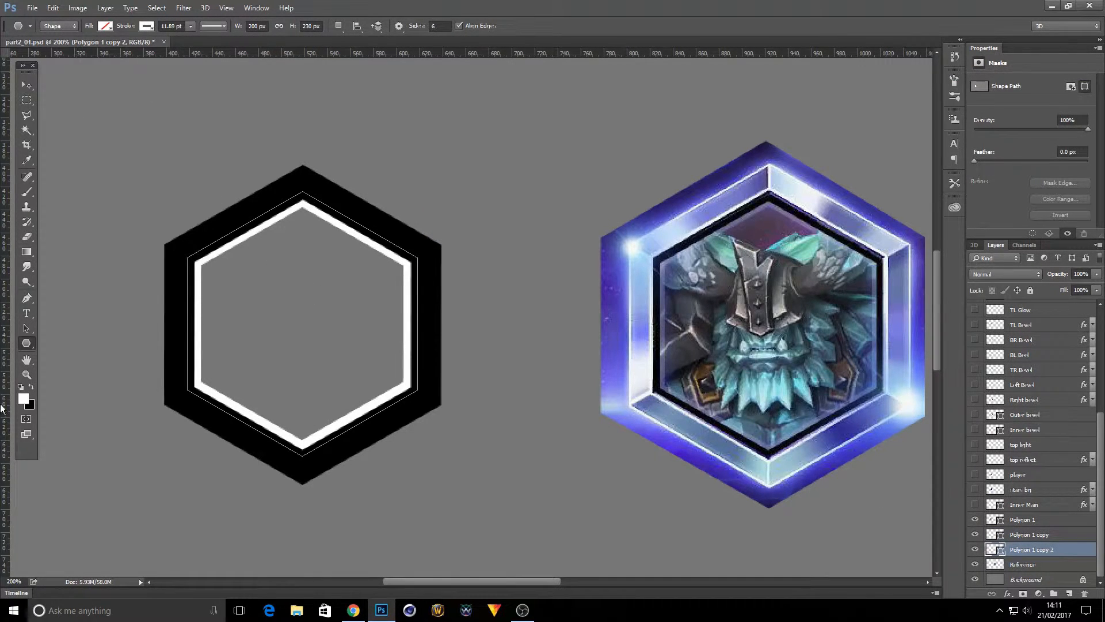
- Give the Polygon 1 copy 2 hexagon a solid light blue fill with no stroke
left_click(148, 26)
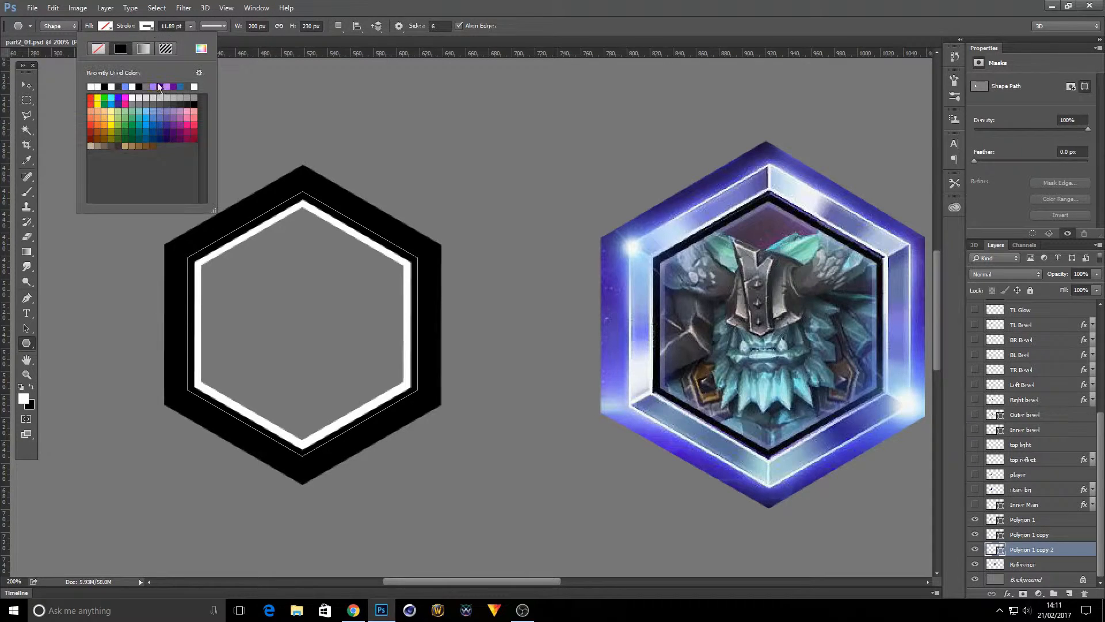
left_click(183, 7)
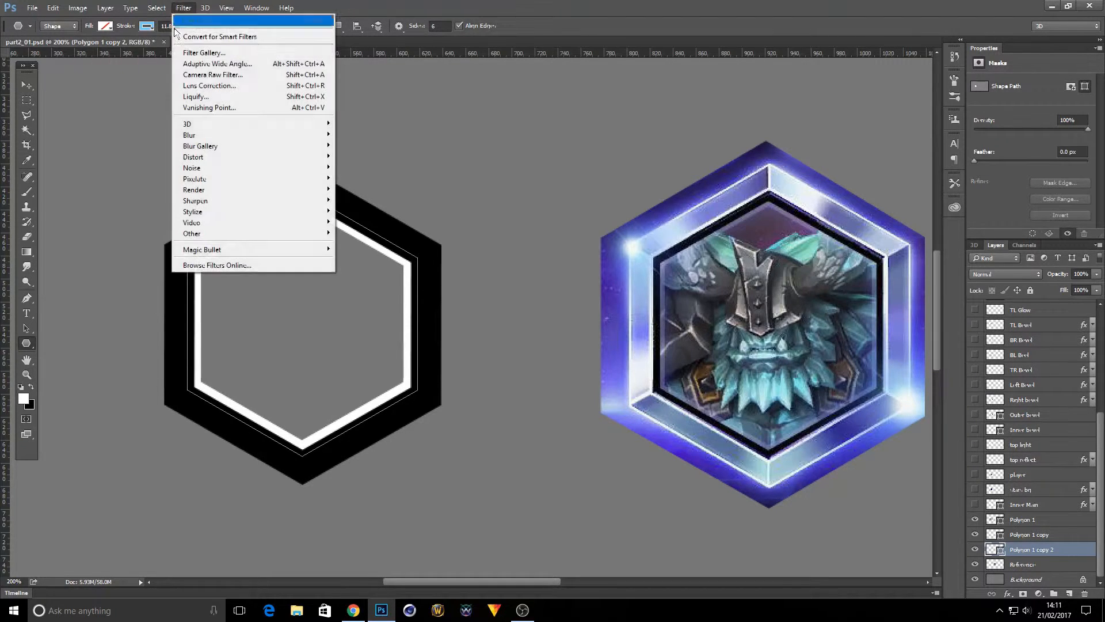
left_click(105, 26)
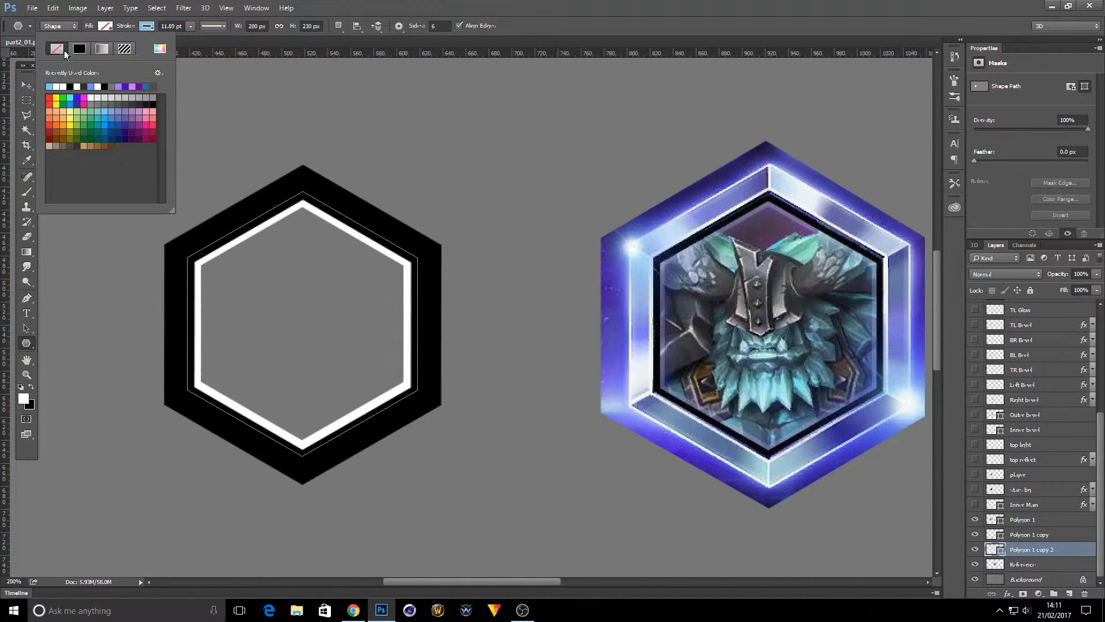
left_click(79, 49)
left_click(148, 25)
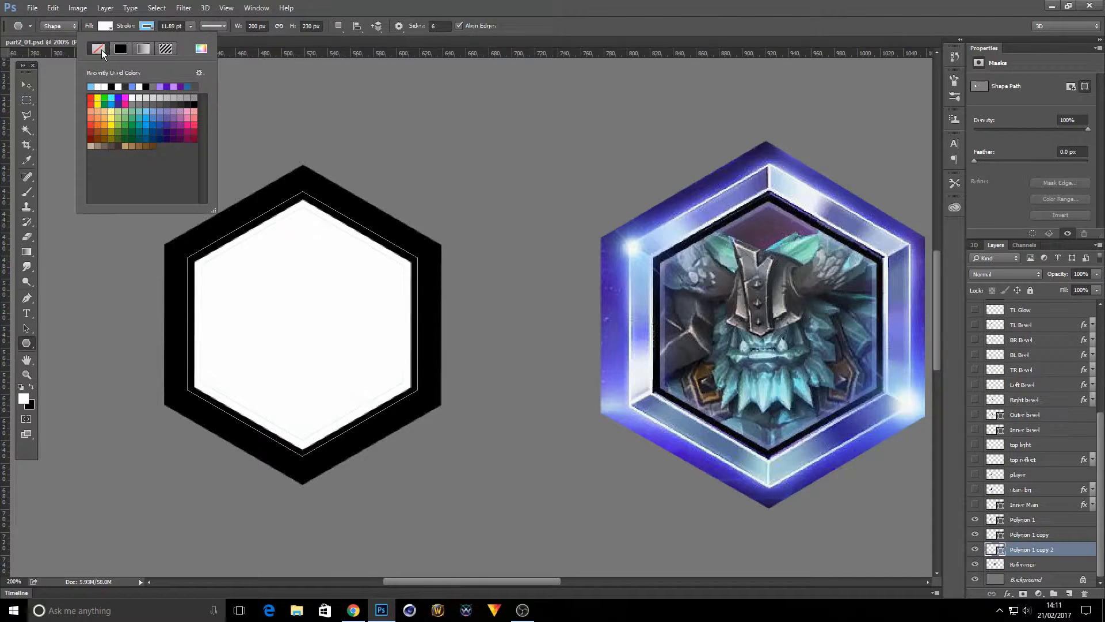
left_click(256, 8)
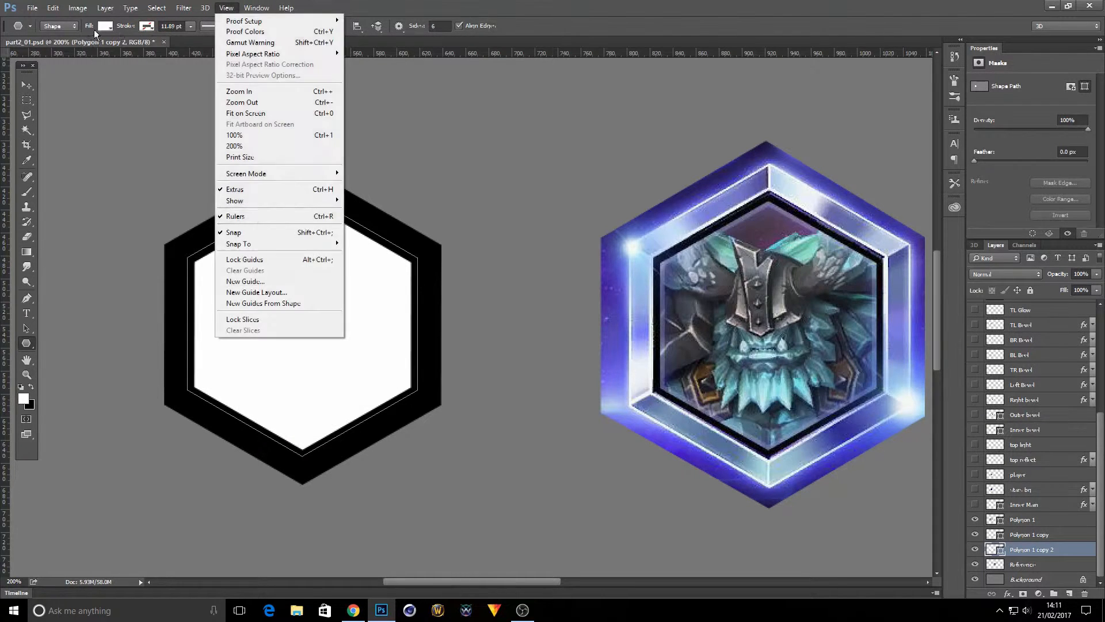
left_click(105, 25)
left_click(92, 86)
left_click(374, 4)
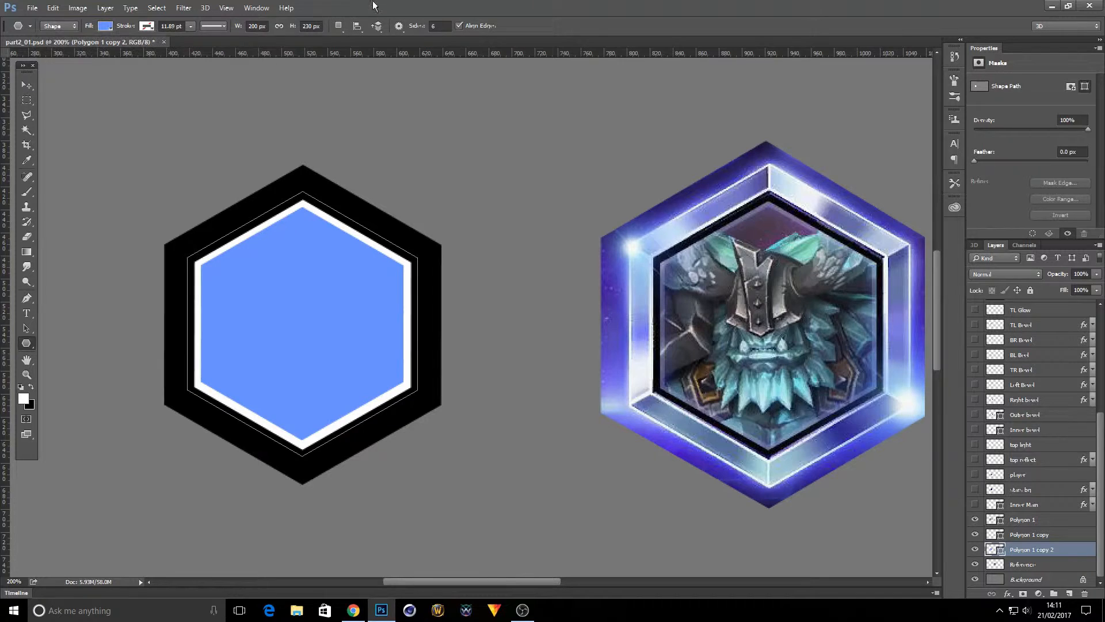
- Scale the blue Polygon 1 copy 2 hexagon to about 89% width and 89.57% height so it fits inside the white line
left_click(28, 85)
left_click(53, 7)
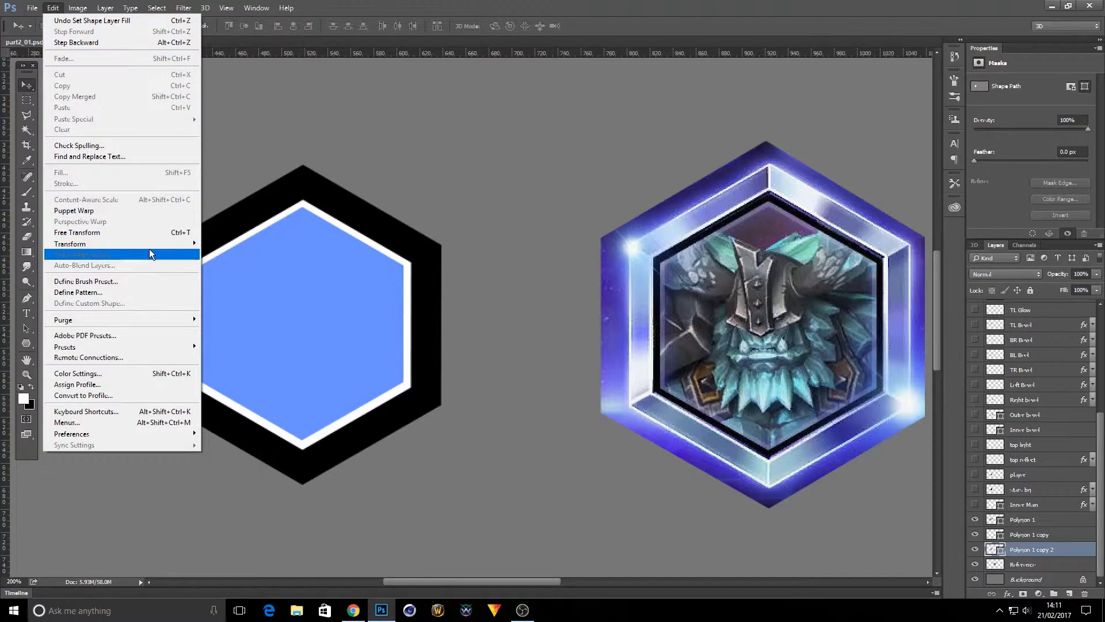
mouse_move(149, 246)
left_click(230, 265)
left_click_drag(420, 198, 413, 199)
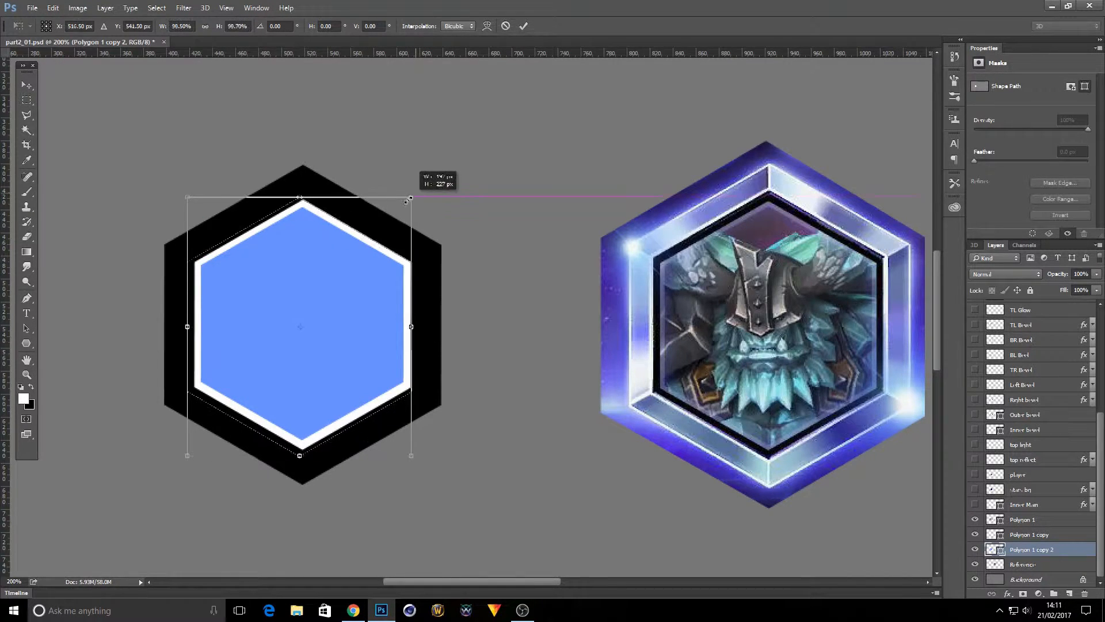
left_click_drag(336, 248, 316, 267)
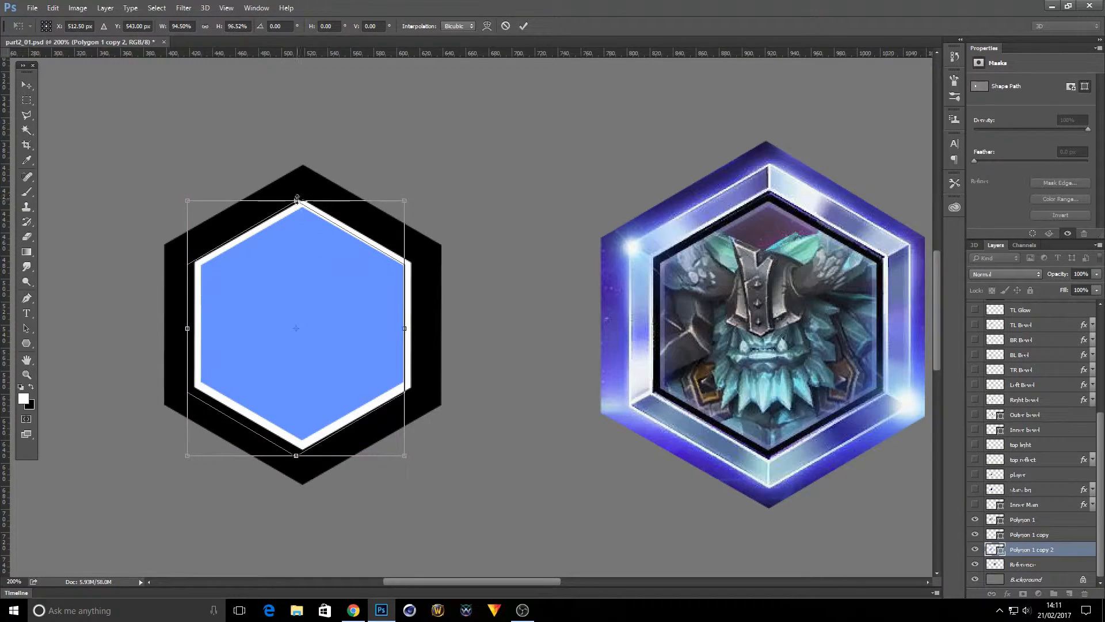
left_click_drag(189, 327, 199, 327)
left_click_drag(302, 201, 303, 204)
left_click_drag(302, 456, 311, 444)
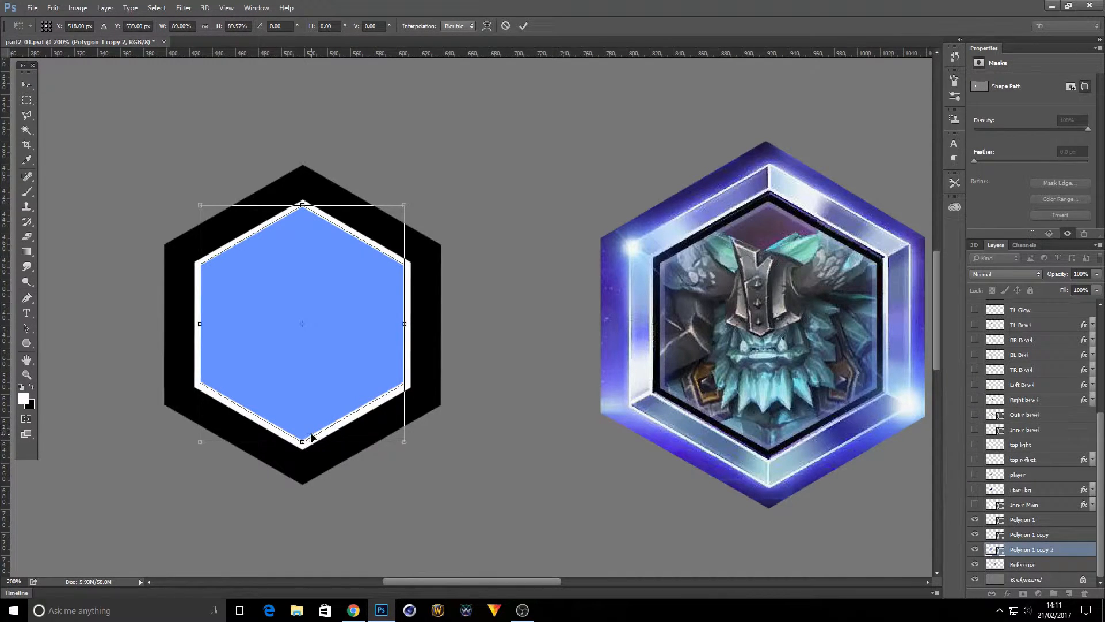
key("Return")
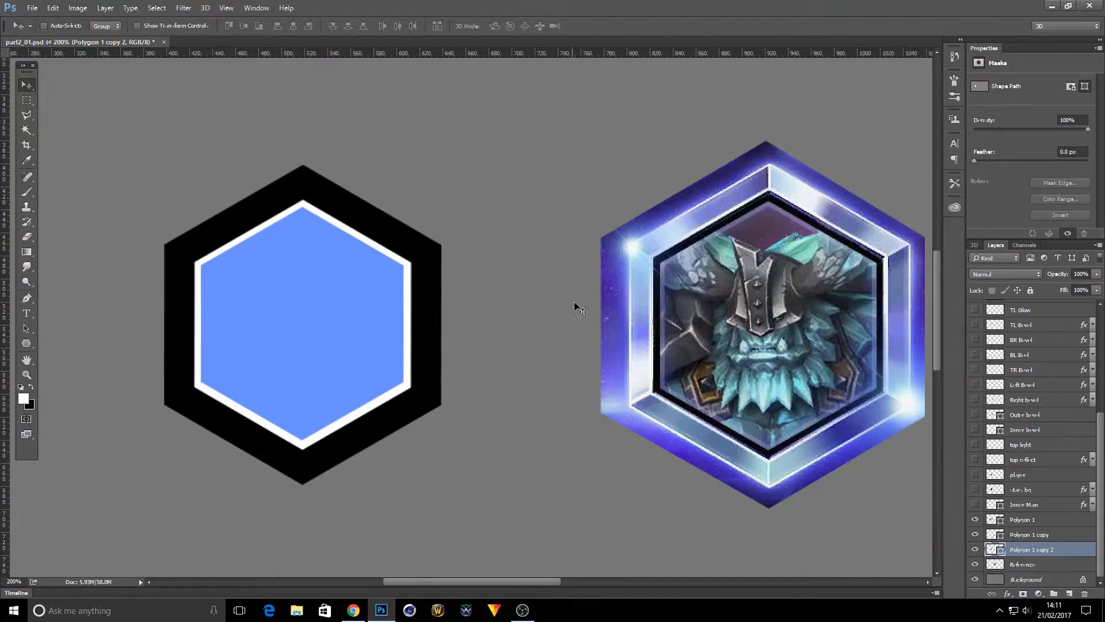
- Check what the Right bevel layer contributes by toggling its visibility on and off
left_click(975, 399)
left_click(975, 399)
left_click(975, 399)
left_click(975, 400)
- Create a new layer above Polygon 1 and outline the black frame's upper-right segment as a polygonal lasso selection
left_click(1049, 522)
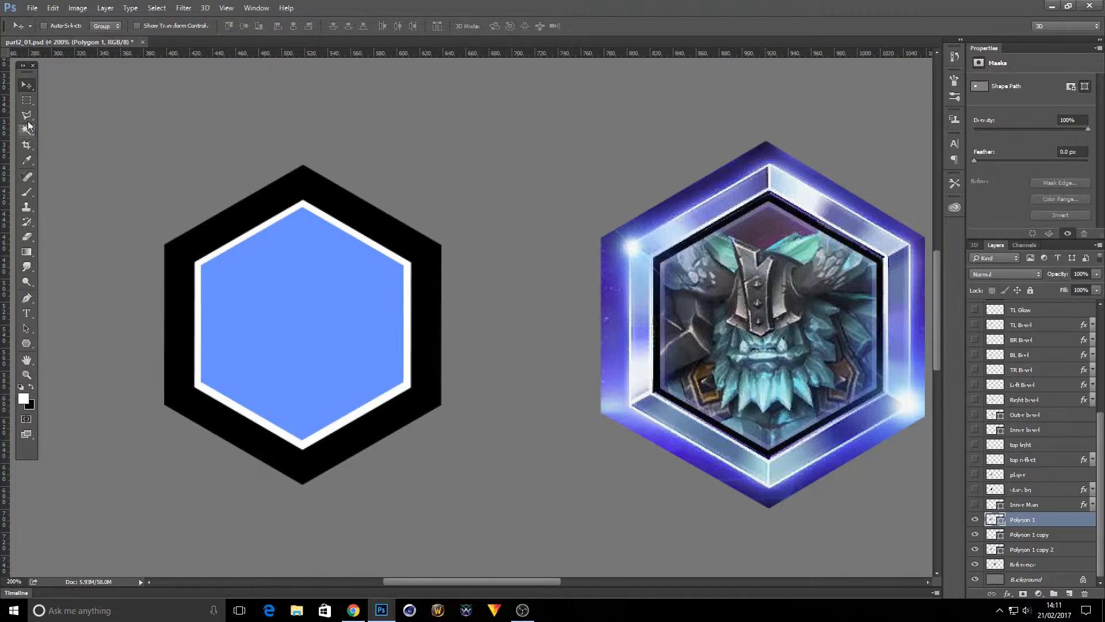
left_click(26, 115)
left_click(1069, 594)
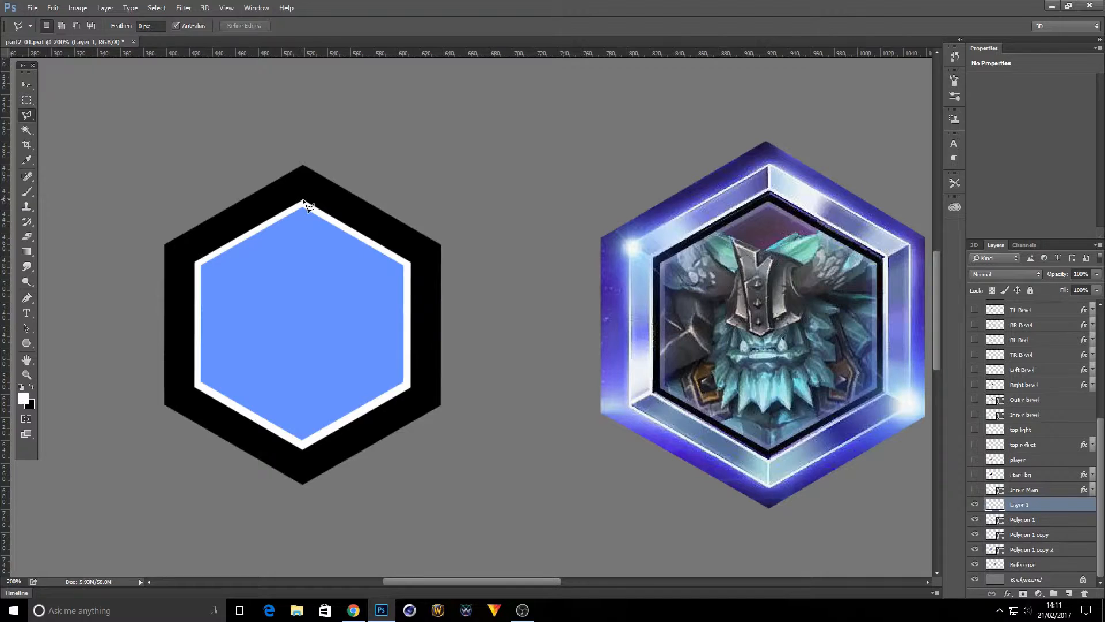
left_click(304, 201)
left_click(303, 165)
left_click(441, 245)
left_click(412, 263)
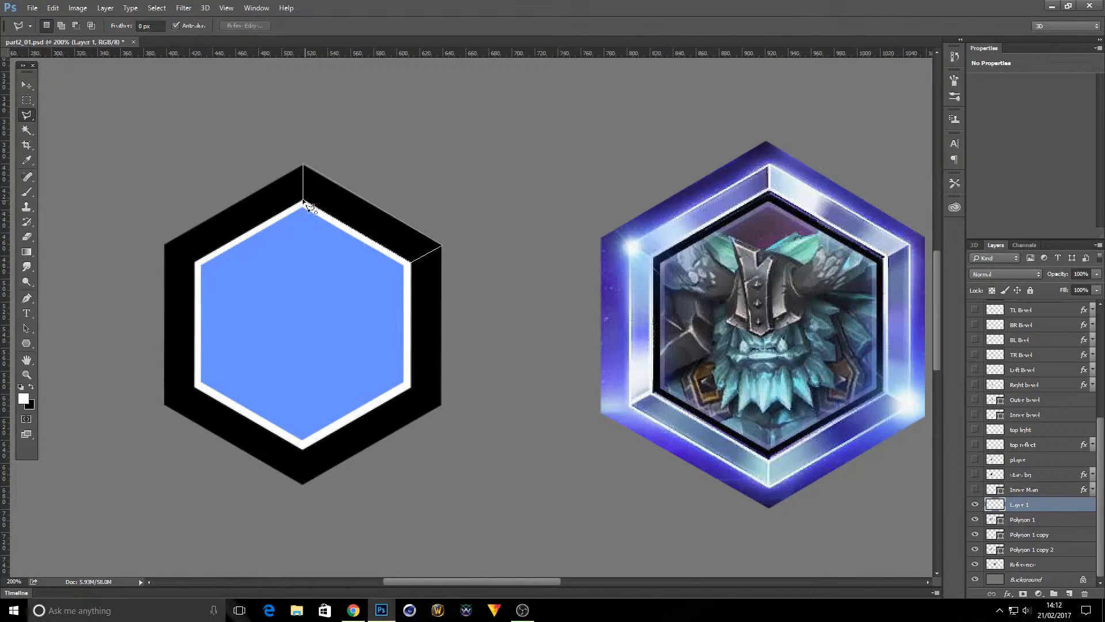
left_click(304, 202)
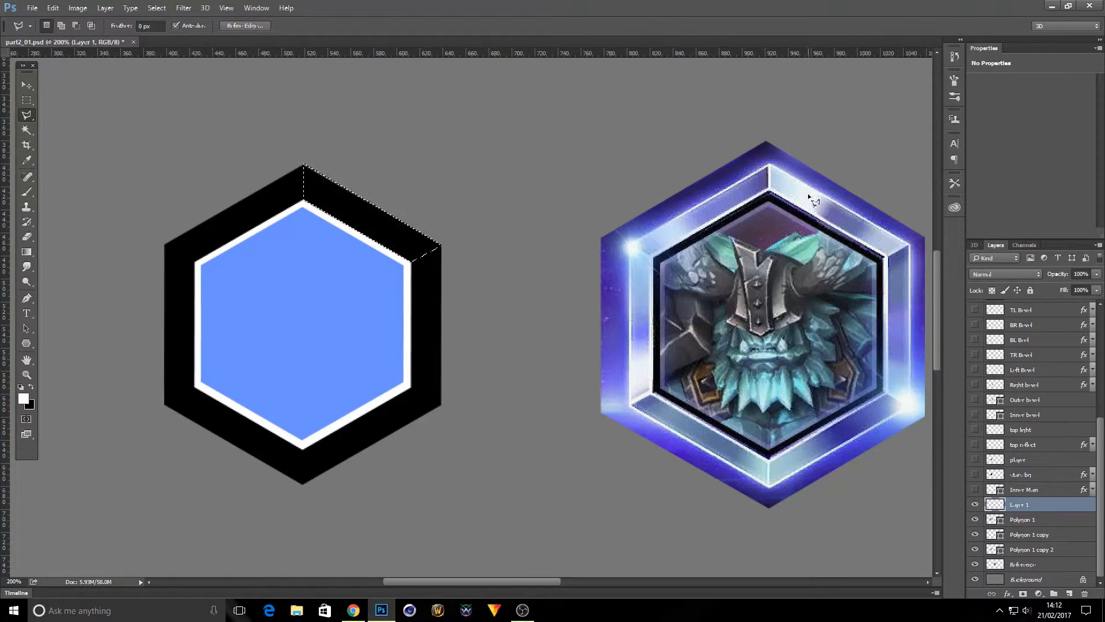
- Fill the selected upper-right frame segment with white on Layer 1 and clear the selection
left_click_drag(32, 250, 93, 263)
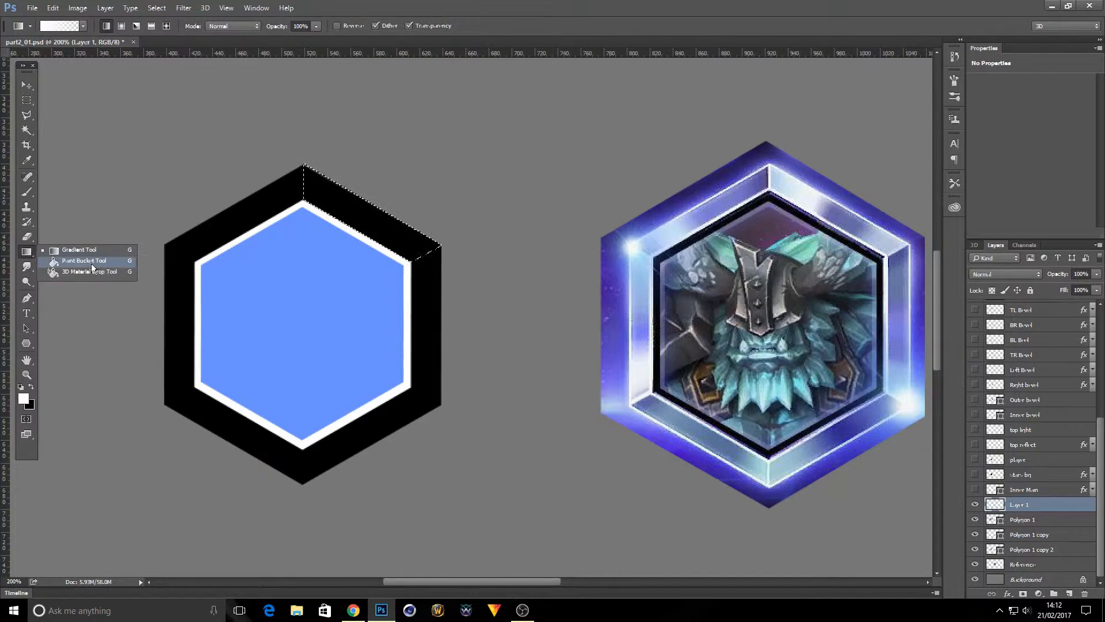
left_click(362, 223)
key("m")
key("ctrl+d")
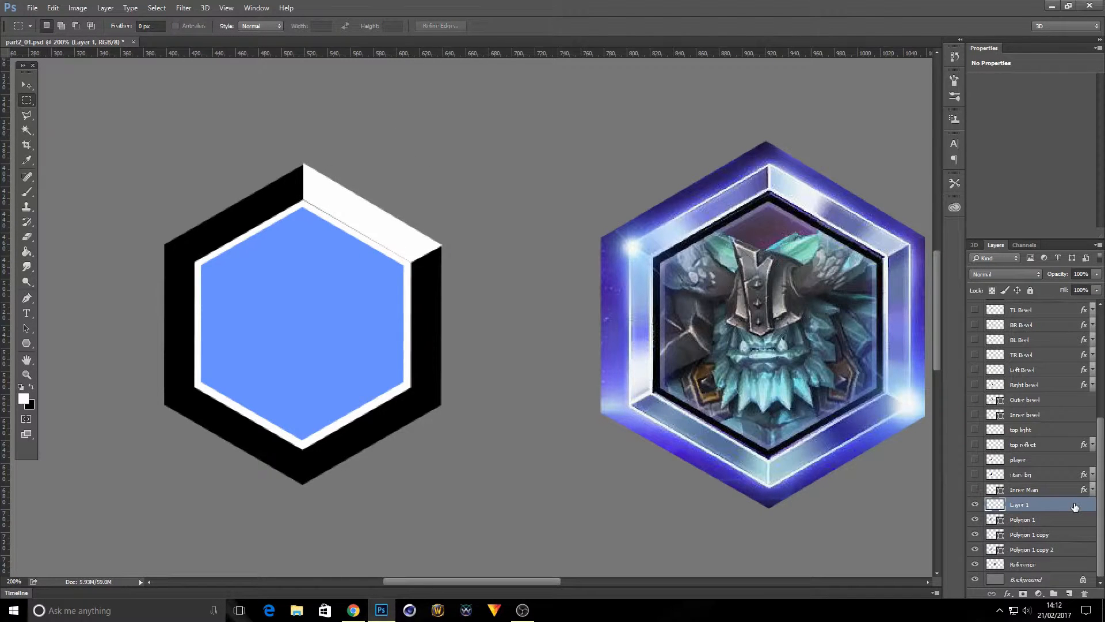
- Add a Gradient Overlay to Layer 1 and recolour its two end stops with colours sampled from the reference's bevel
double_click(1074, 506)
left_click_drag(420, 137, 617, 417)
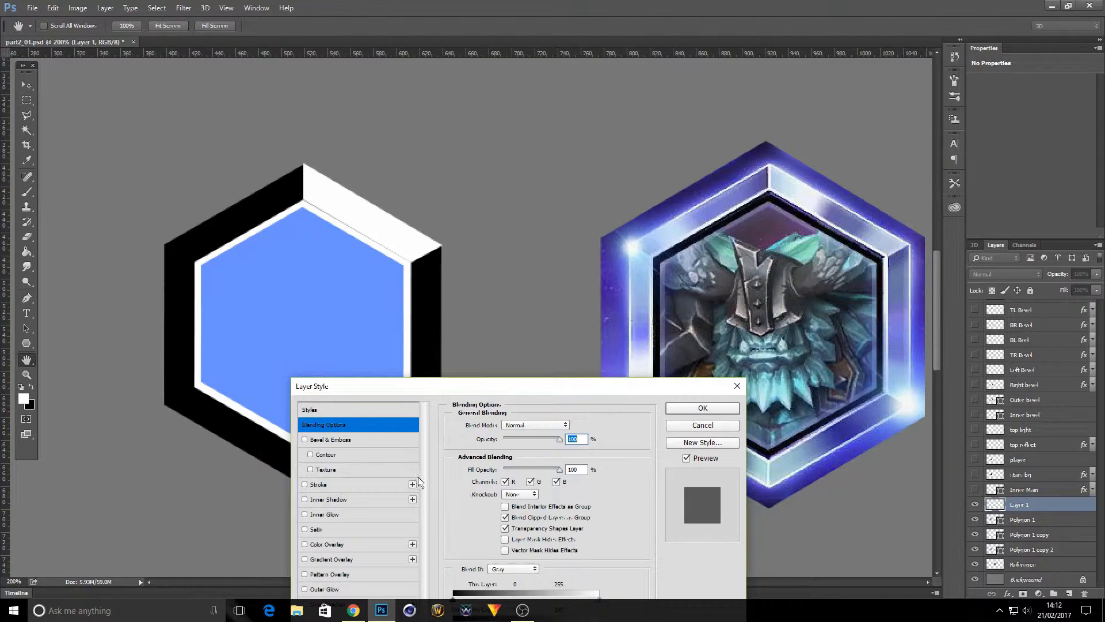
left_click(364, 557)
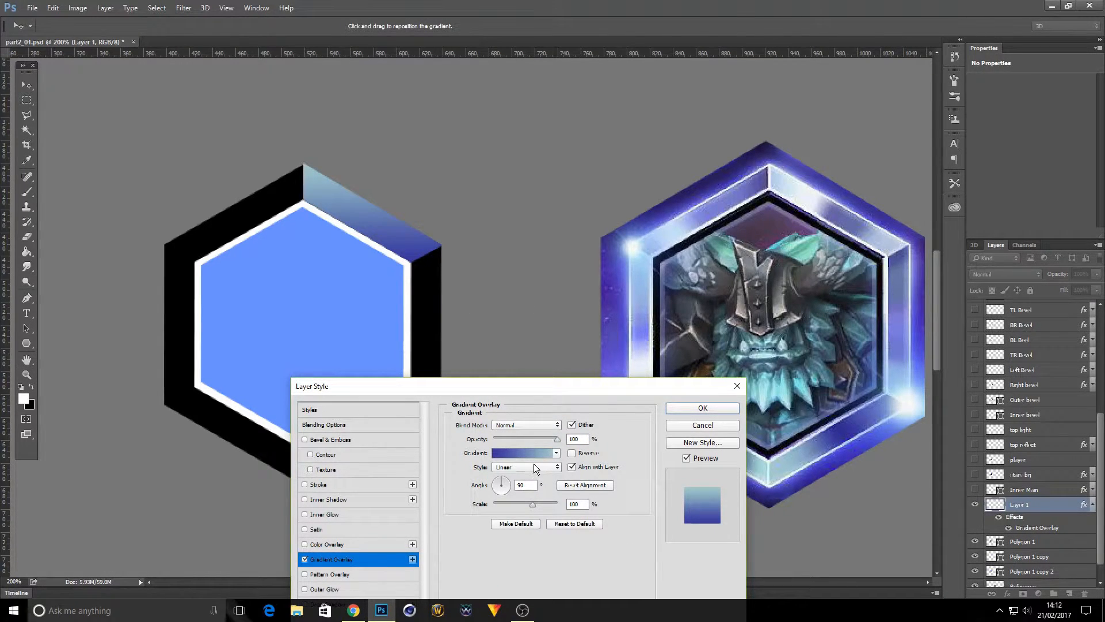
left_click(544, 453)
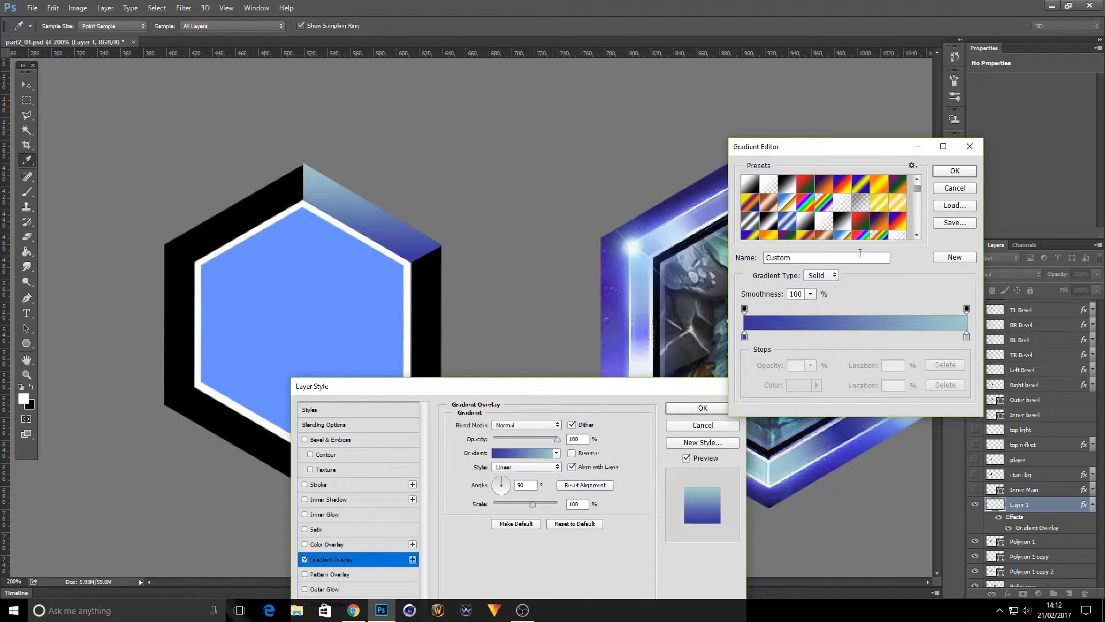
left_click_drag(849, 153, 559, 80)
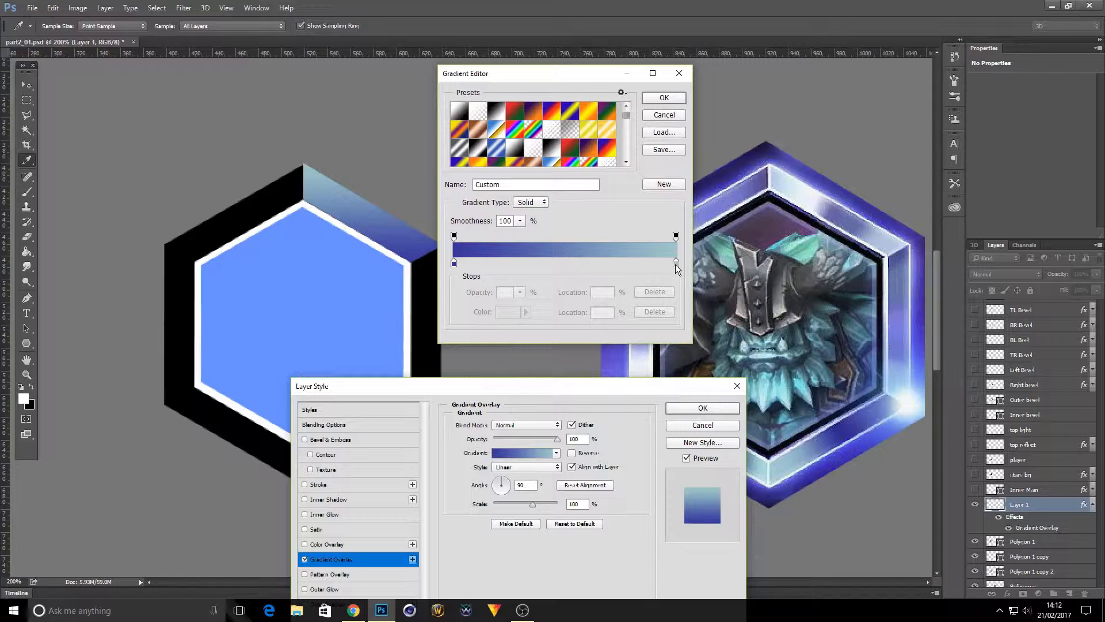
left_click(454, 263)
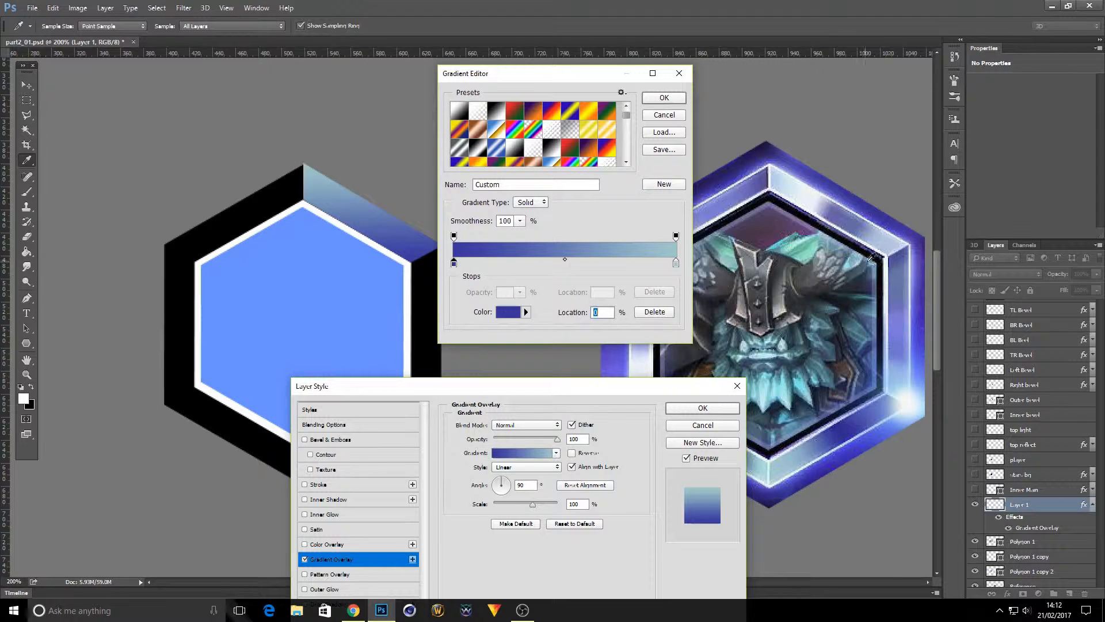
left_click(899, 245)
left_click(677, 263)
left_click(777, 171)
- Add gradient stops at 49% and 80%, coloured with the muted purple-blue and near-white sampled from the reference's upper-right bevel
left_click_drag(585, 265, 562, 264)
left_click(839, 213)
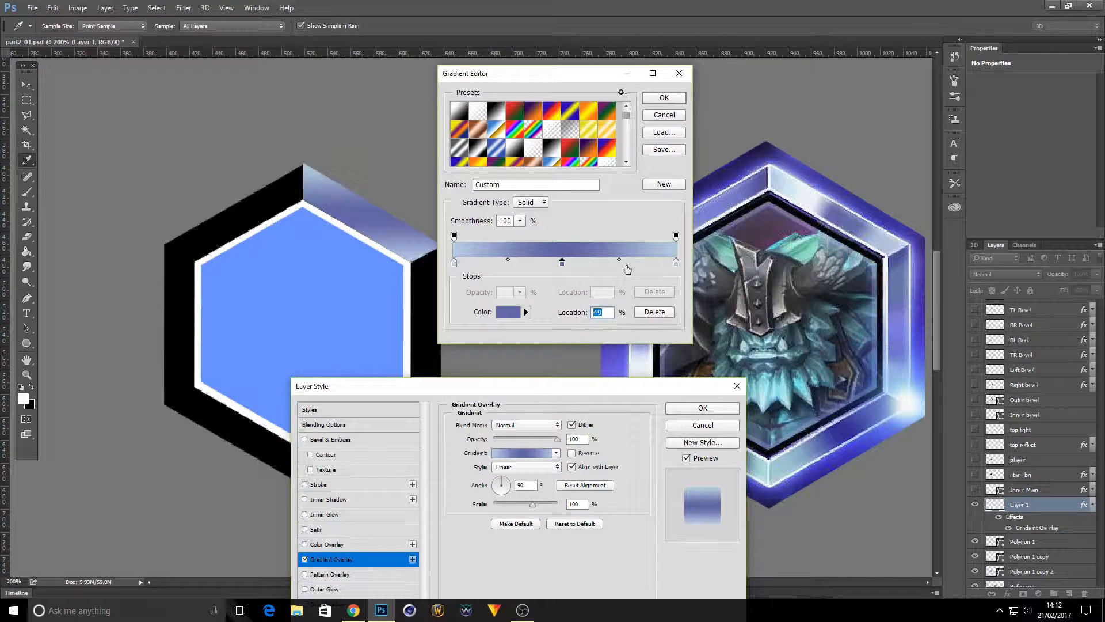
left_click(631, 265)
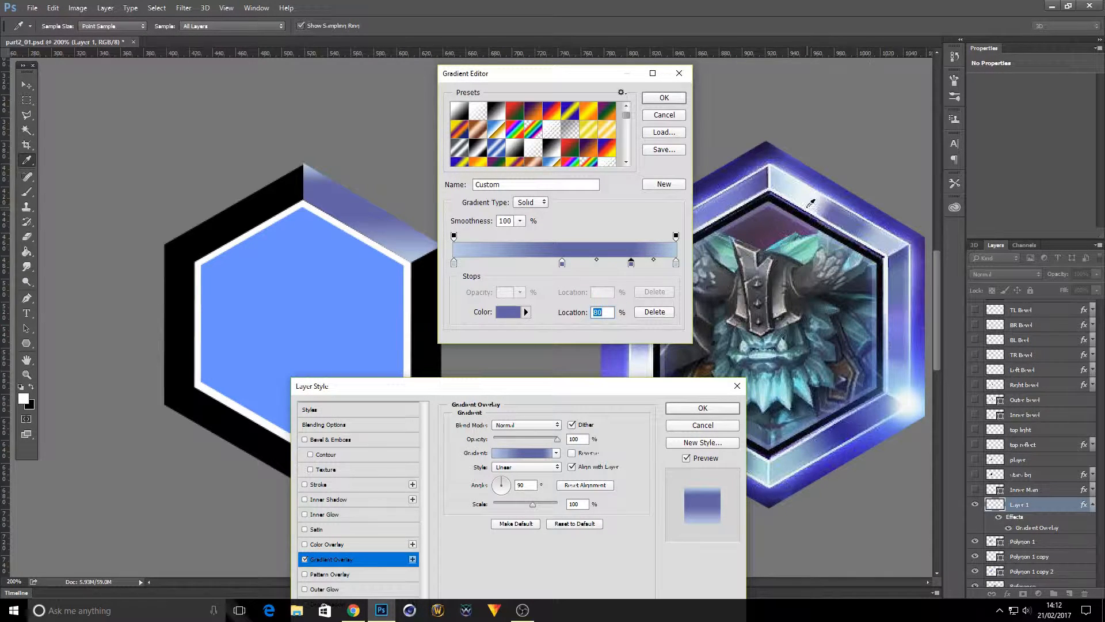
left_click(803, 192)
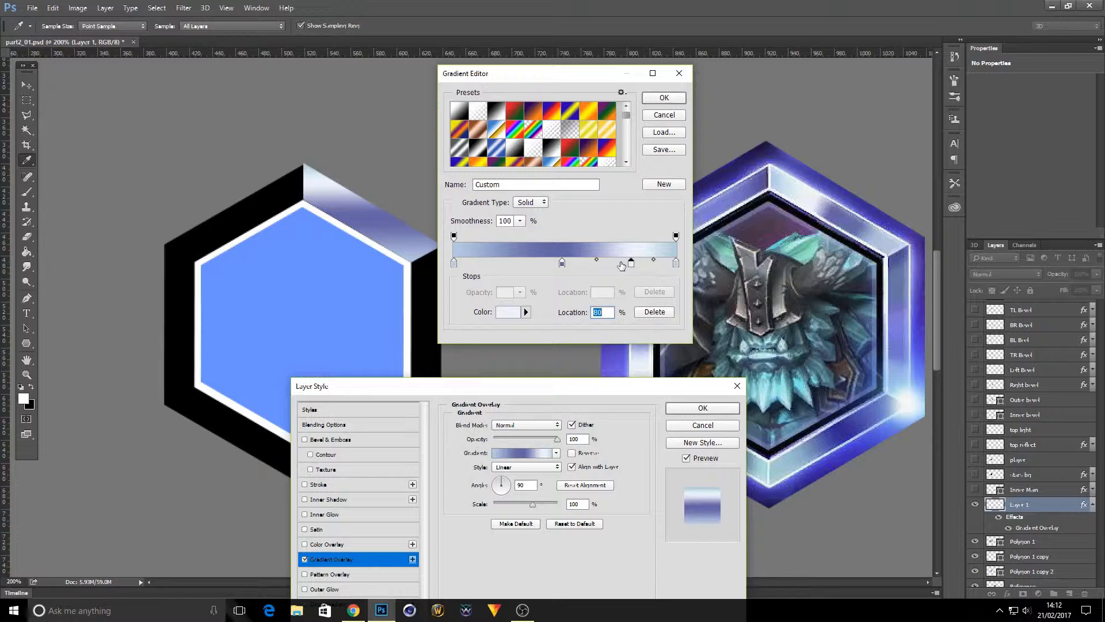
left_click(662, 99)
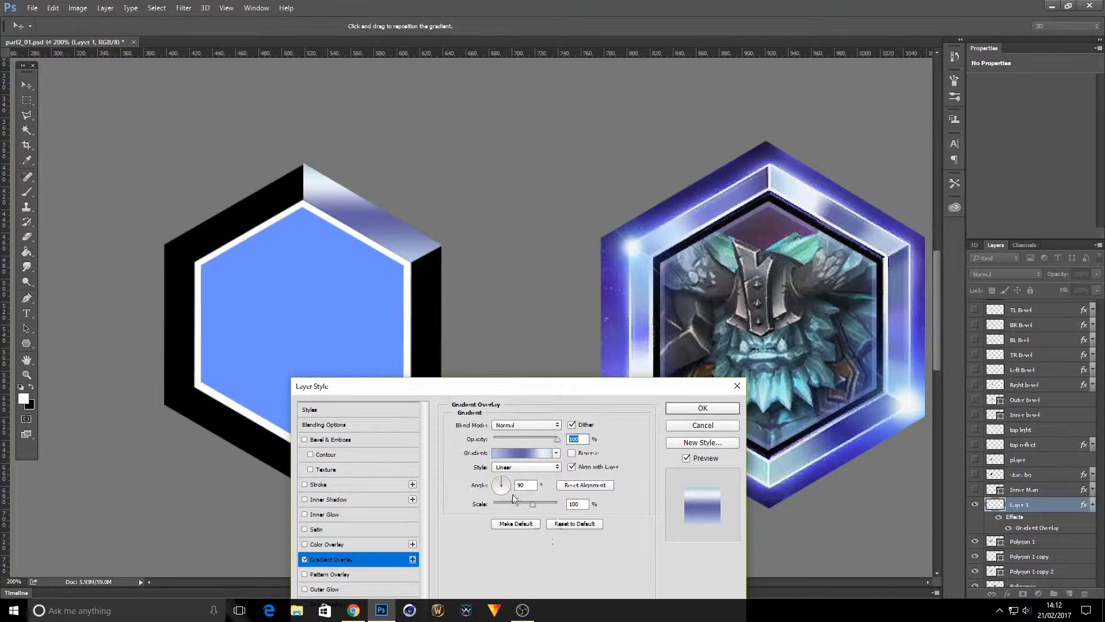
- Set the gradient overlay's angle to 150°
left_click_drag(504, 484, 496, 481)
type("130")
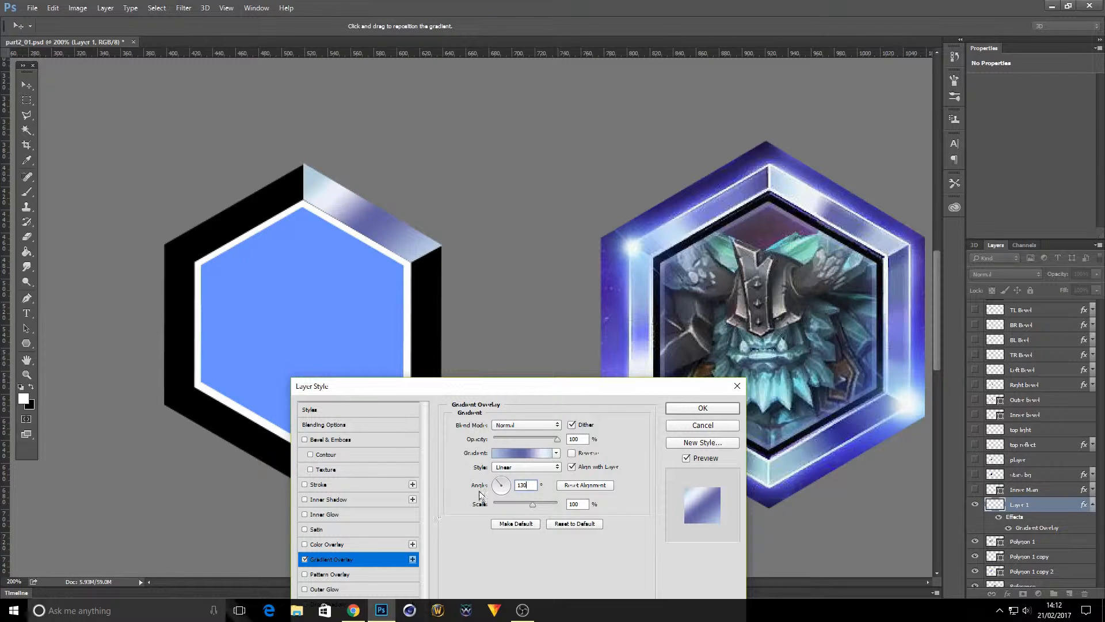
left_click_drag(497, 482, 487, 478)
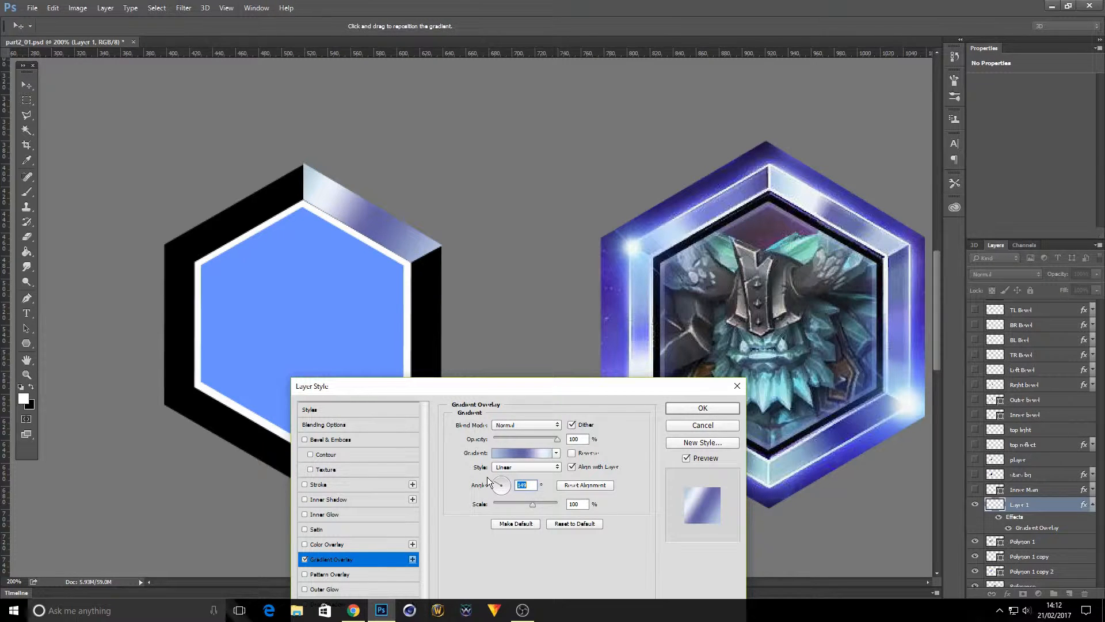
type("150")
- Shift the gradient's midpoint between the first colour stop and the purple-blue stop to 67%
left_click(546, 453)
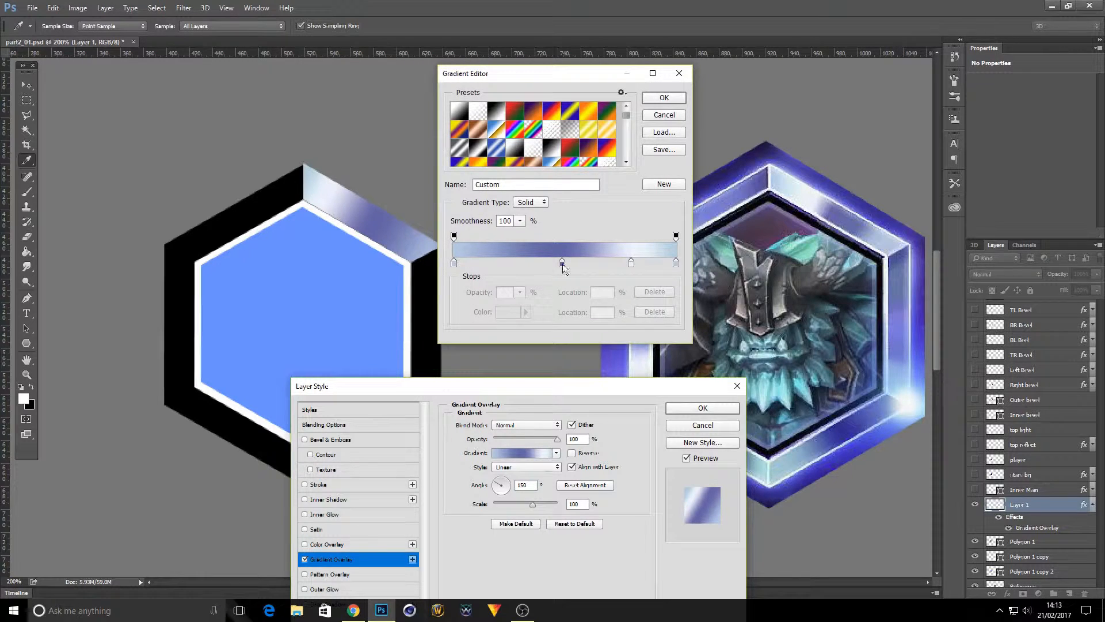
left_click(454, 263)
left_click_drag(508, 262, 540, 260)
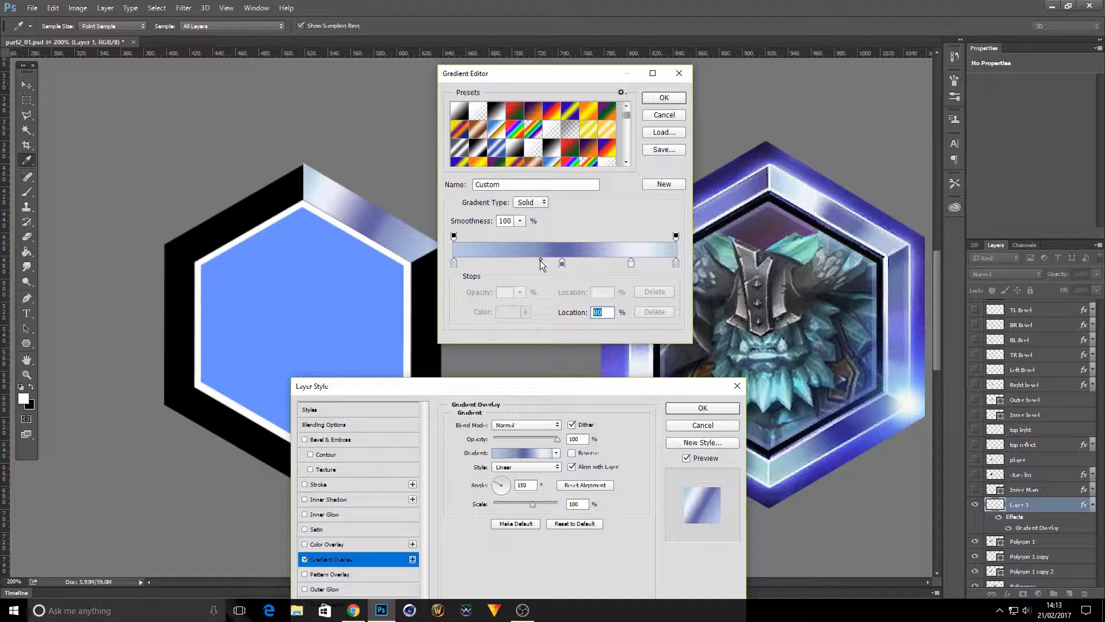
left_click(529, 263)
left_click_drag(529, 264, 526, 284)
left_click(454, 264)
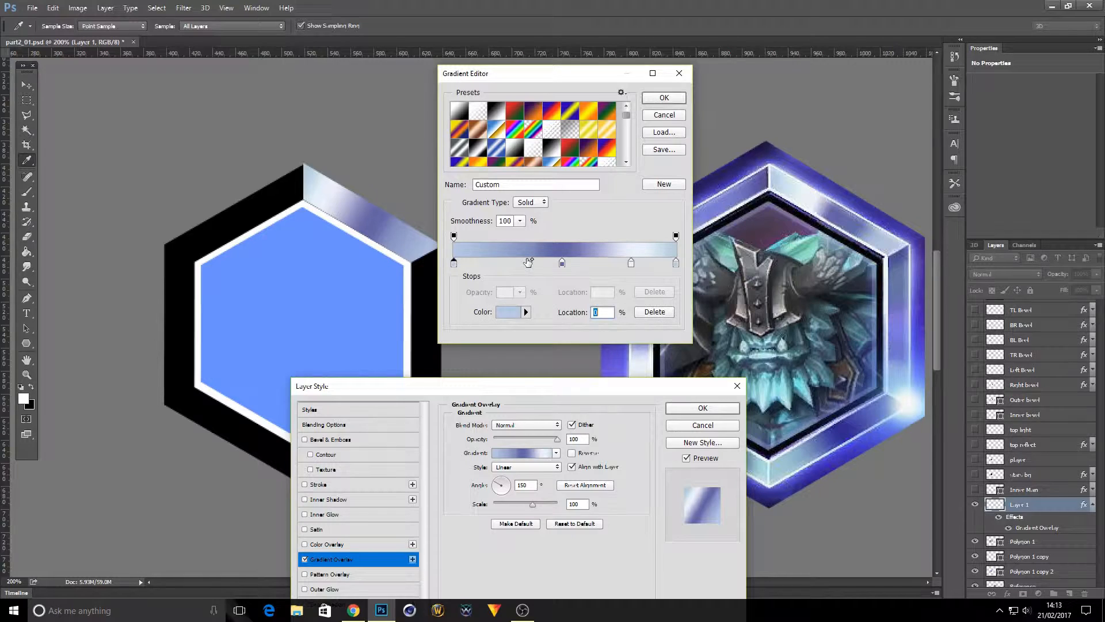
left_click(530, 264)
left_click_drag(531, 265, 527, 285)
left_click(454, 264)
left_click_drag(535, 260, 526, 261)
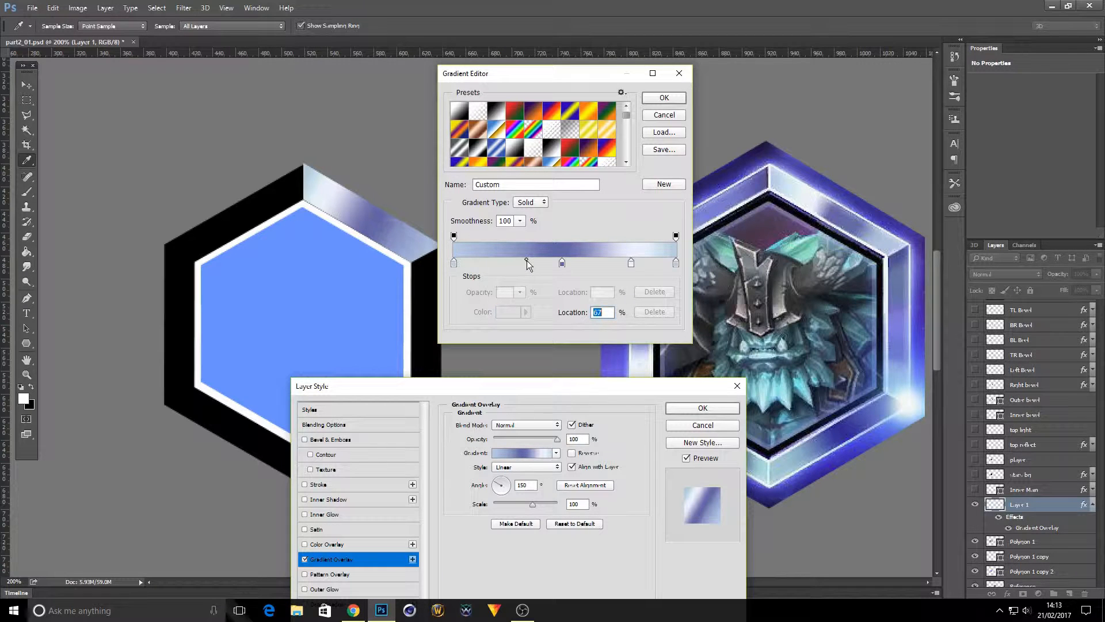
left_click(664, 98)
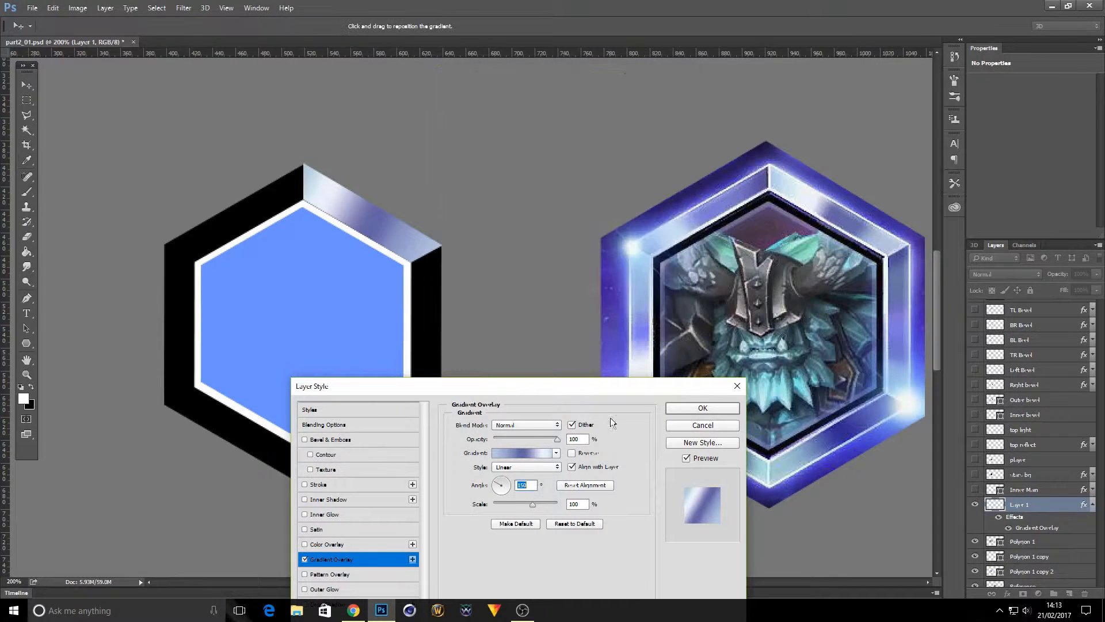
- Add a Multiply inner shadow to Layer 1 with 50% opacity, 0 px distance and a very small size
left_click(373, 499)
double_click(564, 438)
type("50")
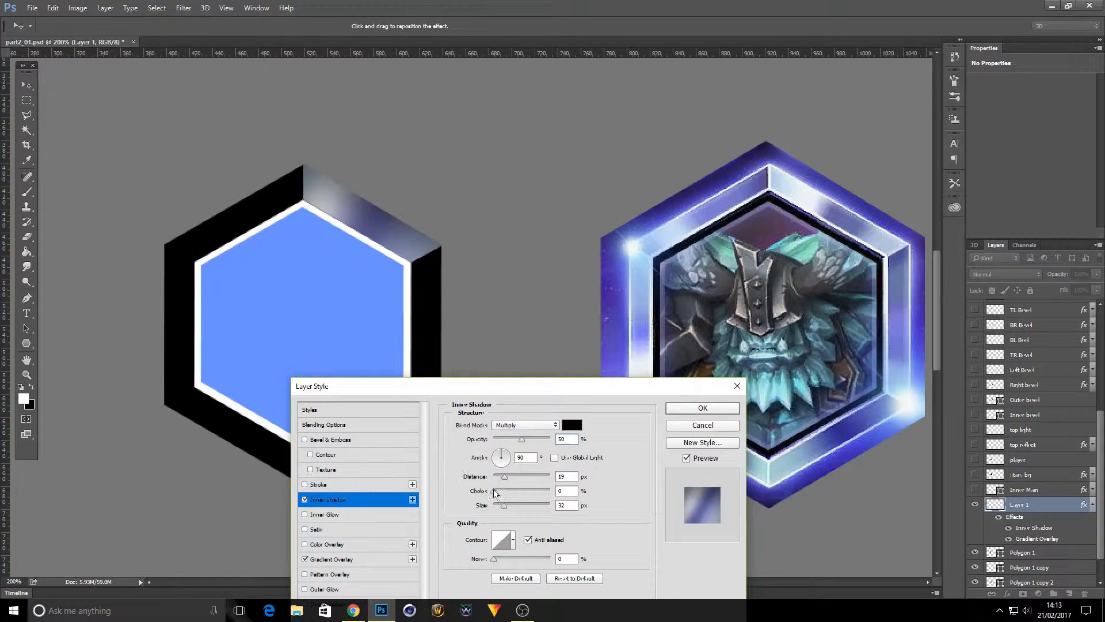
left_click_drag(505, 477, 495, 506)
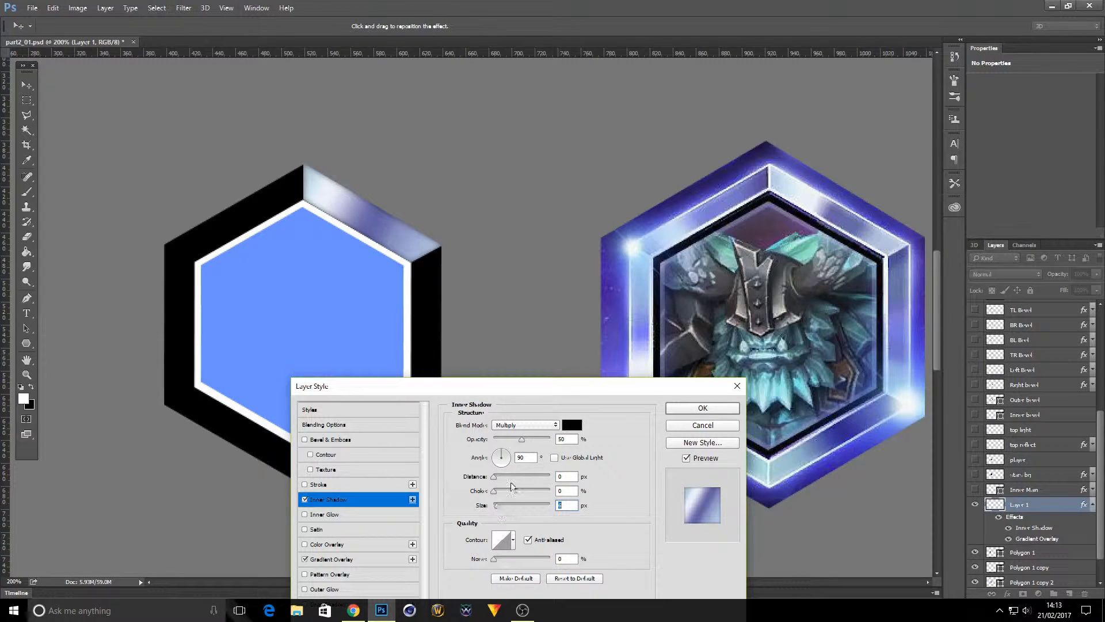
- Leave Inner Glow off, enable a 2 px outside gradient stroke on Layer 1 and apply the layer style
left_click(373, 520)
left_click(305, 514)
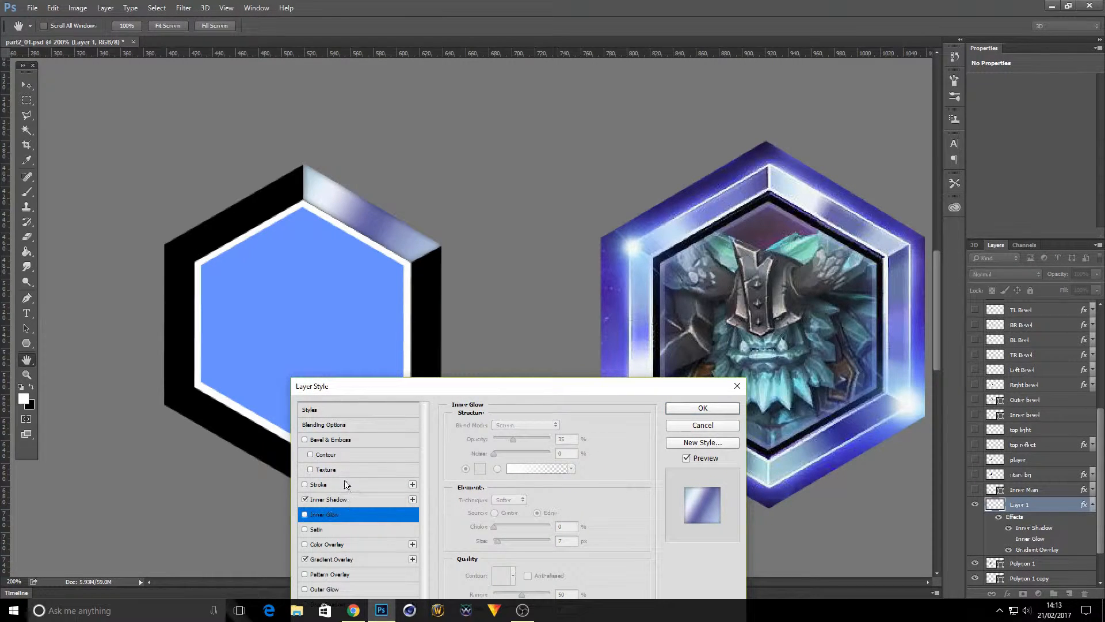
left_click(345, 484)
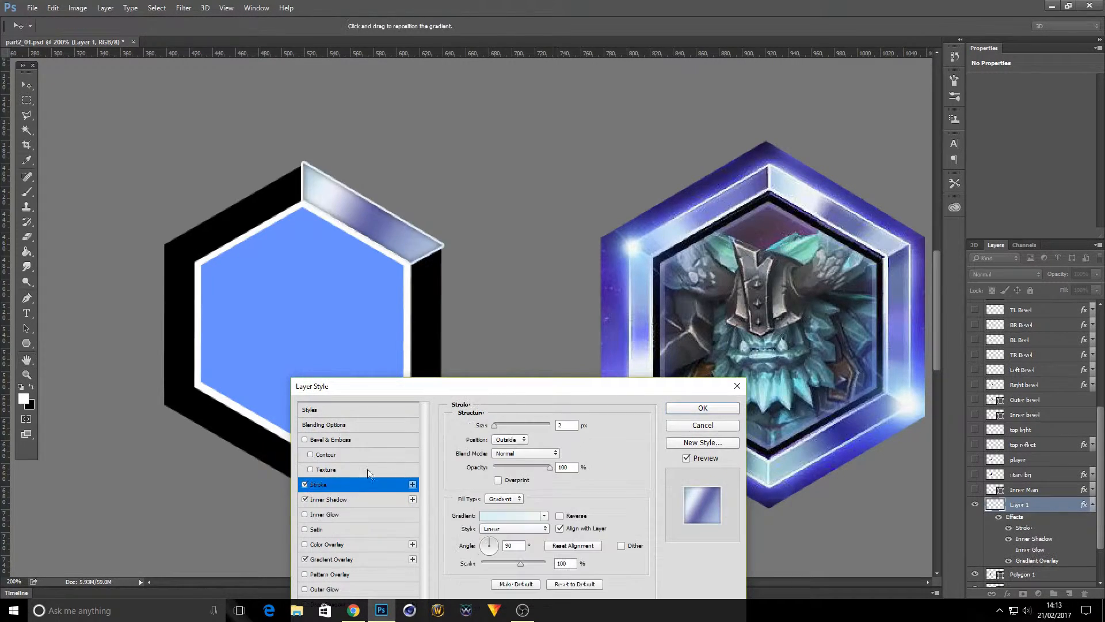
left_click(712, 407)
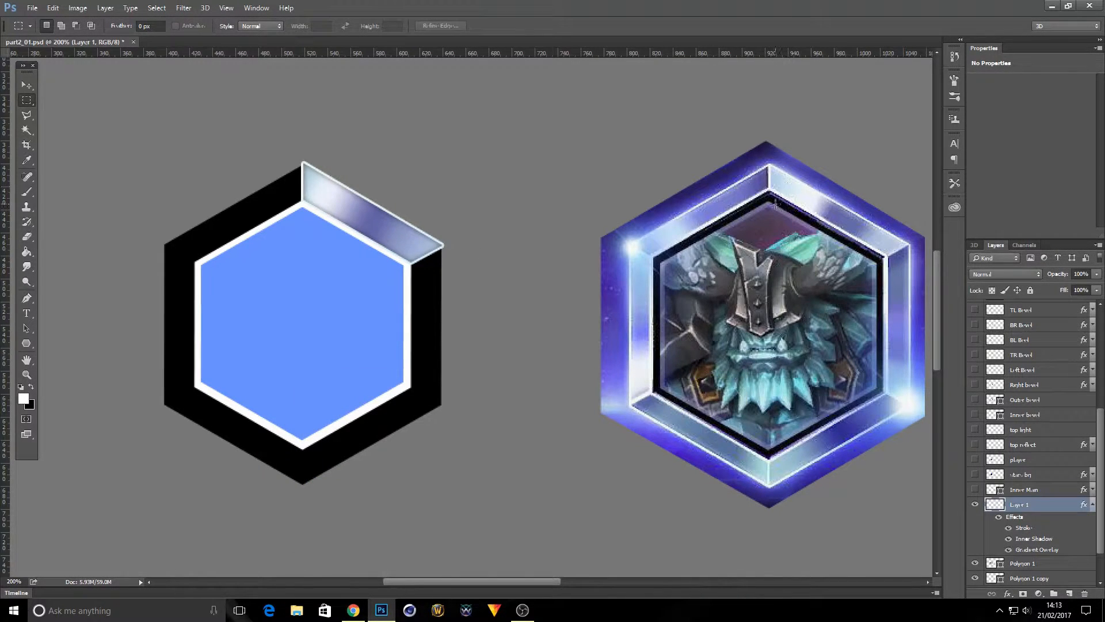
- Duplicate the styled Layer 1 bevel segment
right_click(1056, 506)
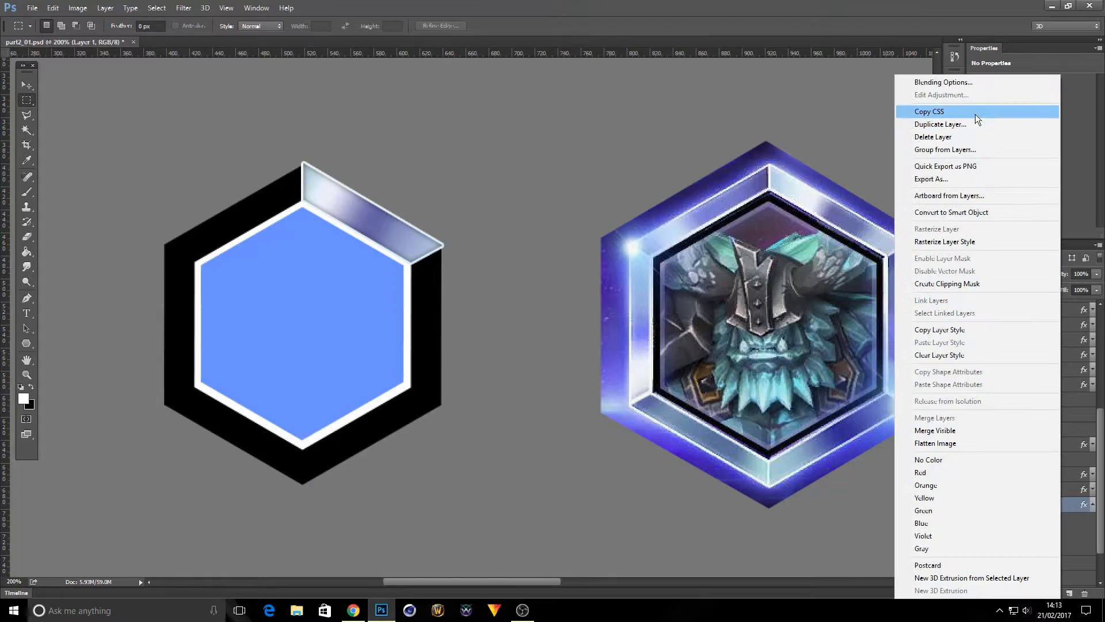
left_click(978, 123)
left_click(660, 192)
- Rotate the duplicated bevel segment half a turn and position it over the frame's lower-left side
left_click(53, 7)
mouse_move(156, 244)
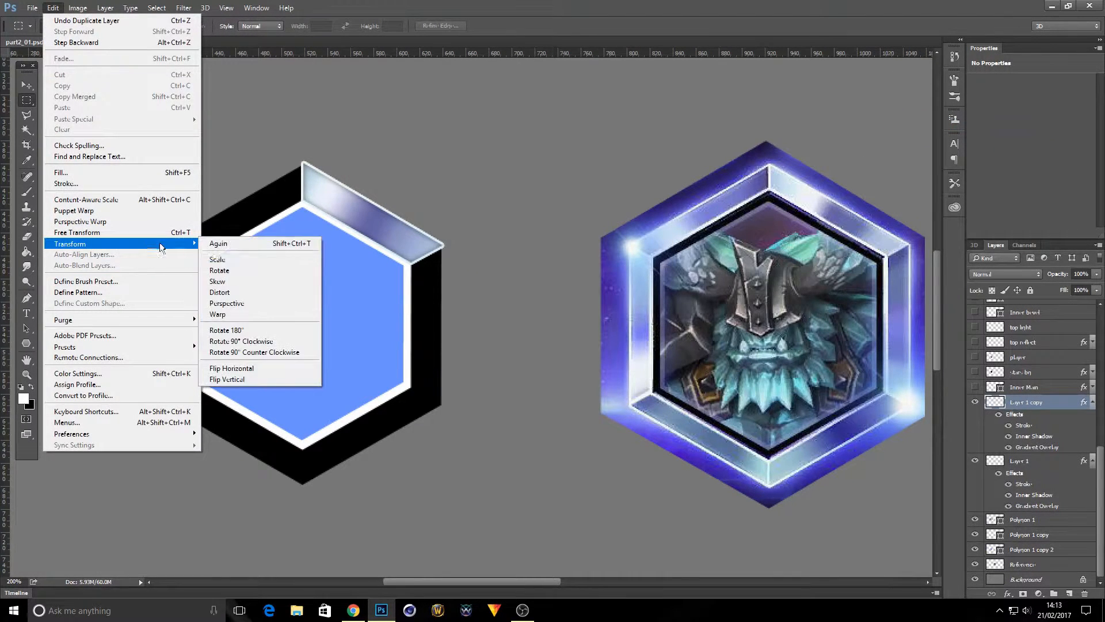
left_click(224, 268)
left_click_drag(444, 158, 282, 281)
left_click_drag(393, 207, 249, 427)
key("Return")
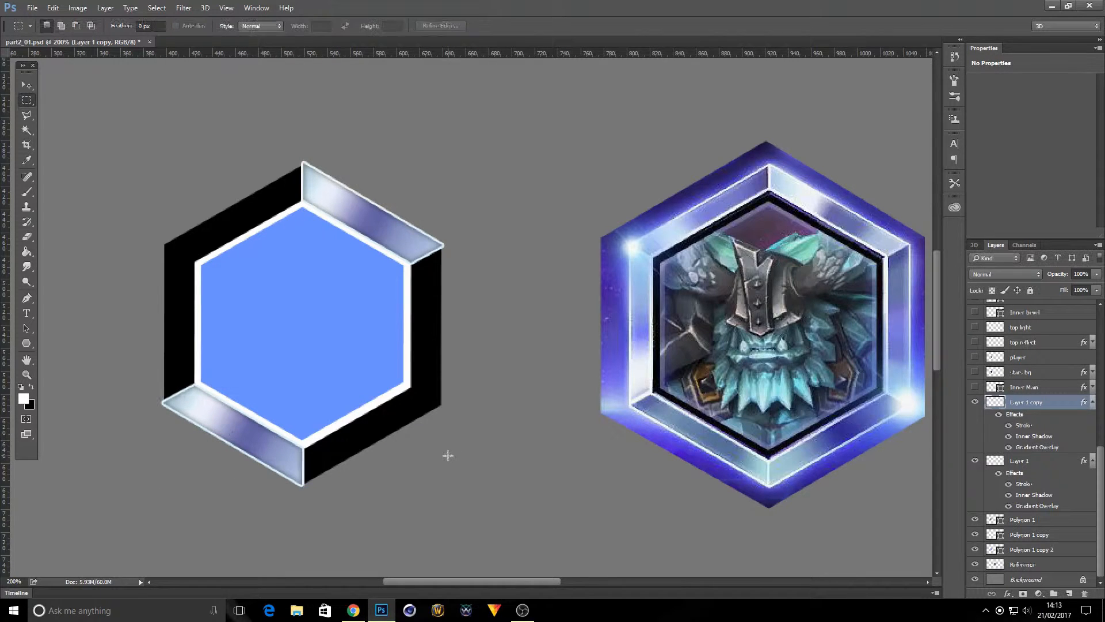
- Duplicate Layer 1 and Layer 1 copy, the two bevel segments, together within the same document
left_click(1038, 460, "ctrl")
right_click(1039, 461)
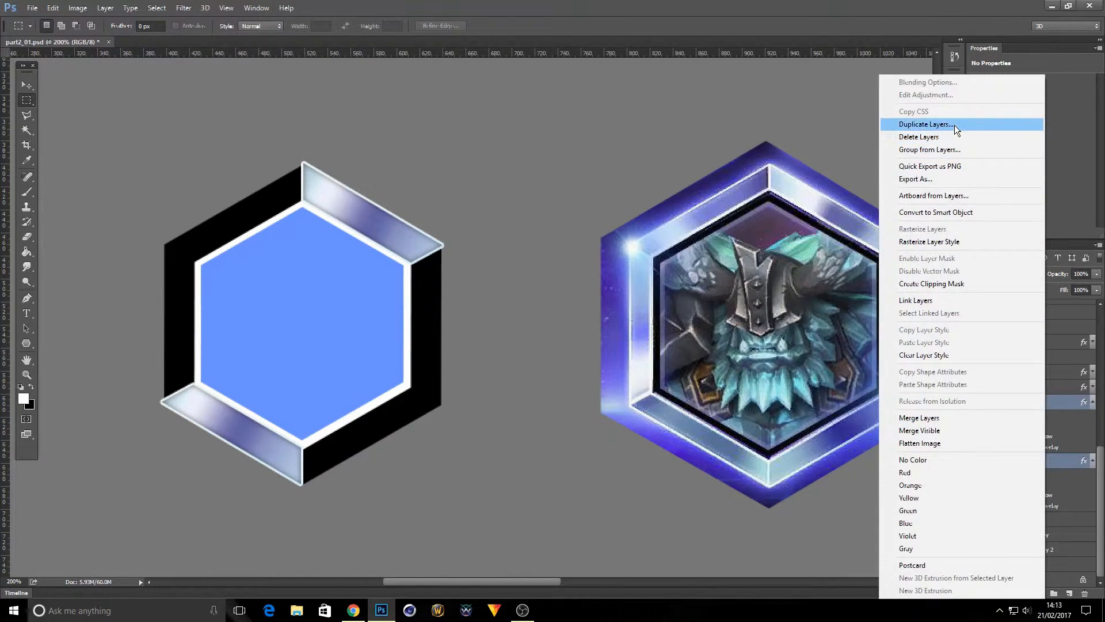
left_click(954, 126)
left_click(652, 189)
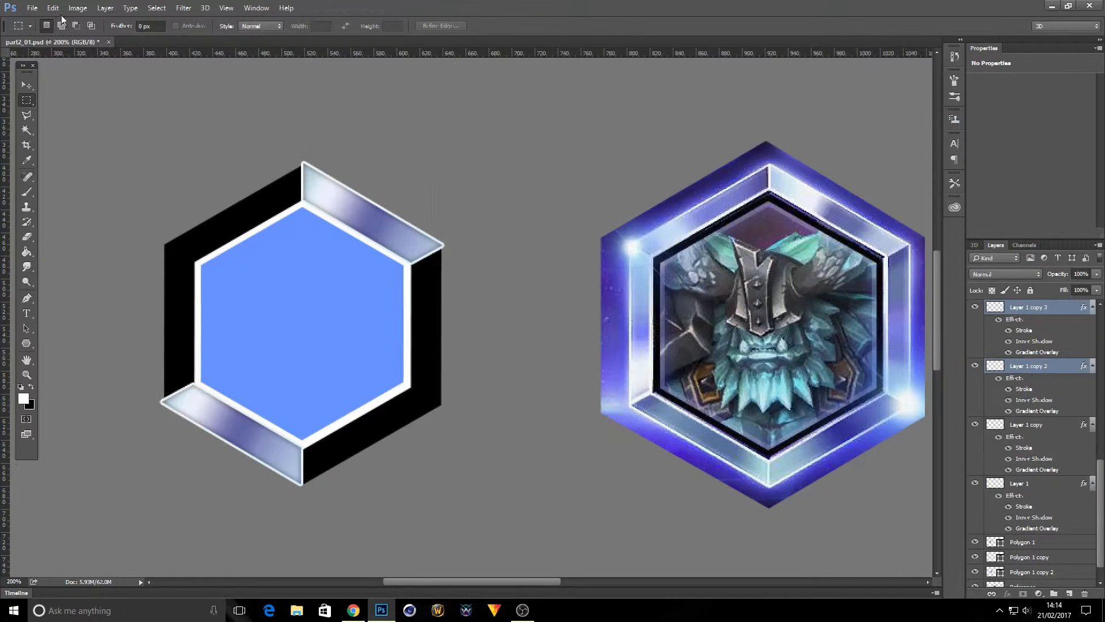
- Rotate the duplicated pair of bevel segments counterclockwise onto the frame's upper-left and lower-right sides
left_click(53, 8)
mouse_move(172, 243)
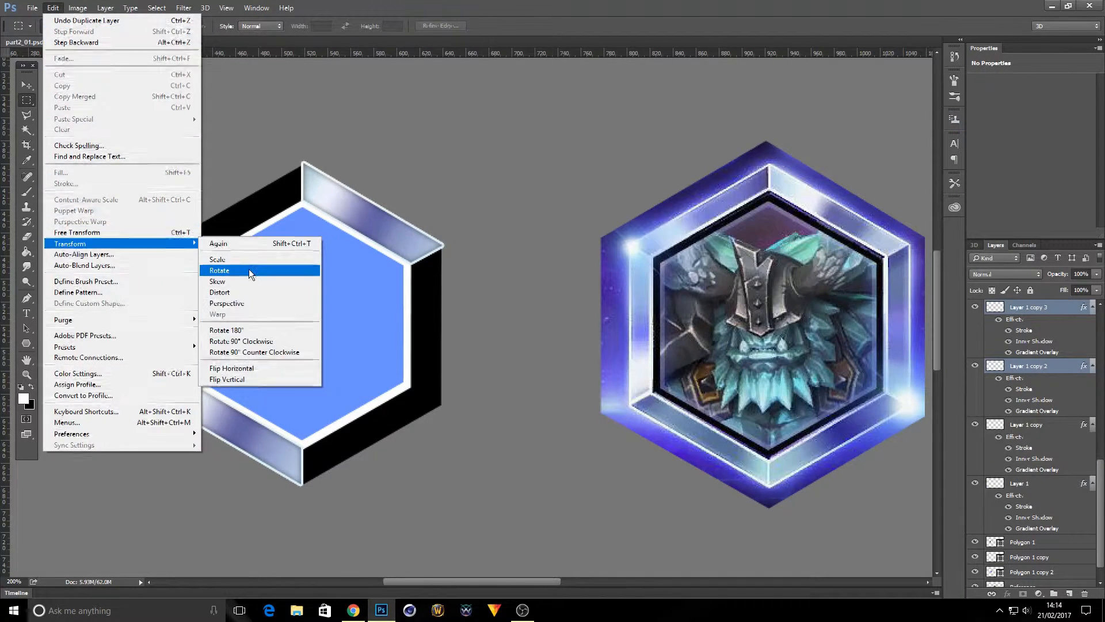
left_click(249, 270)
left_click_drag(446, 161, 225, 115)
key("Return")
key("m")
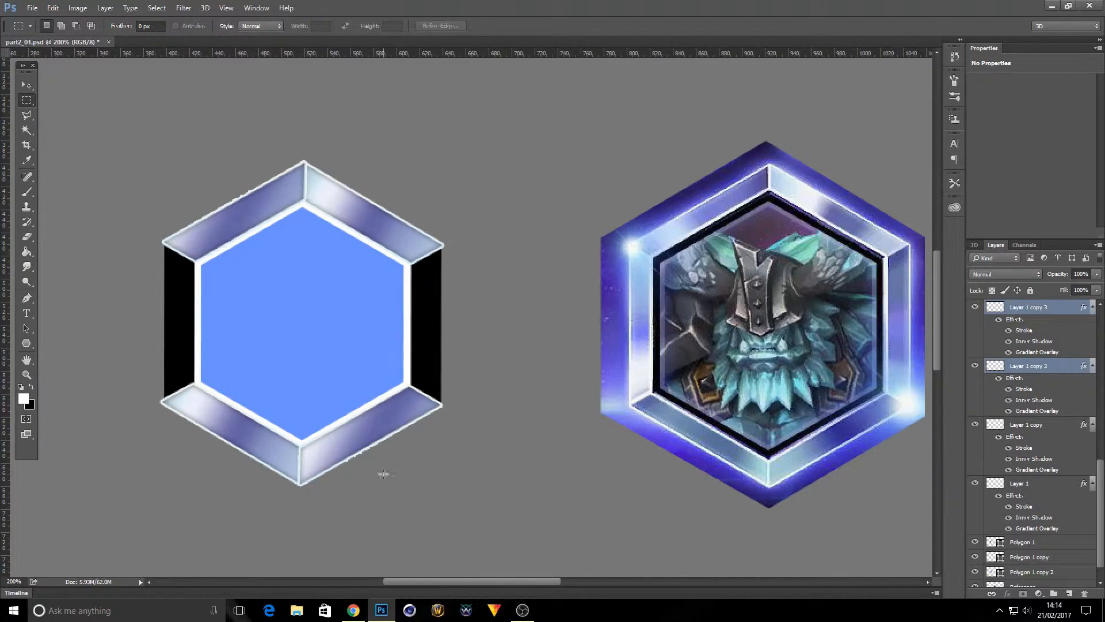
- Duplicate the Layer 1 copy 2 and Layer 1 copy 3 bevel segments together
right_click(1062, 310)
left_click(980, 129)
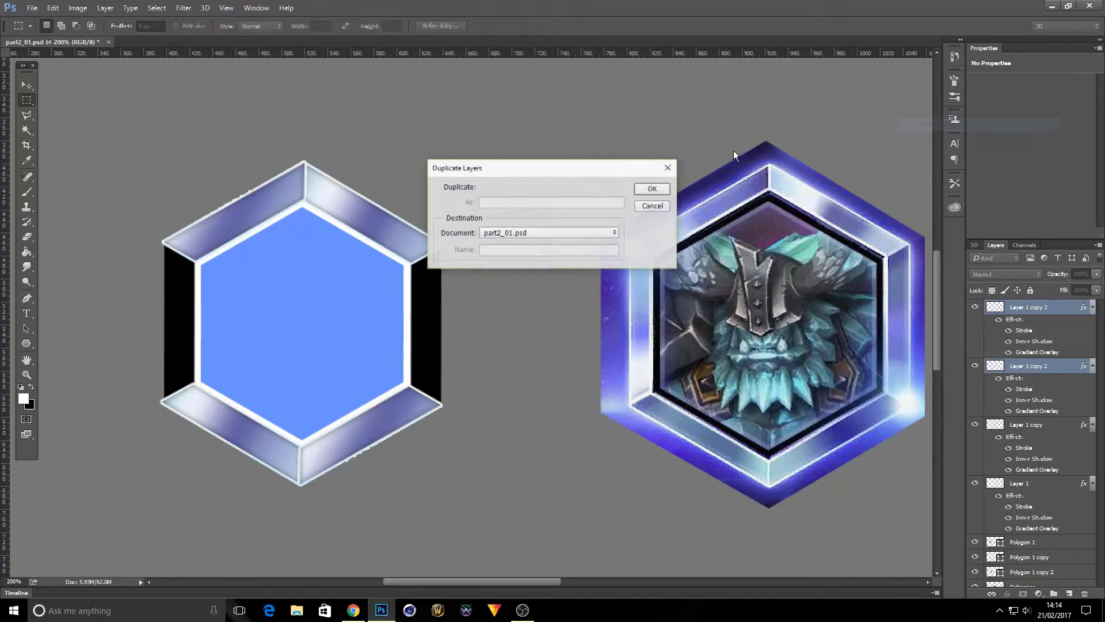
left_click(650, 185)
- Rotate the newest pair of bevel segments by -60° onto the frame's two vertical sides
left_click(53, 8)
mouse_move(147, 245)
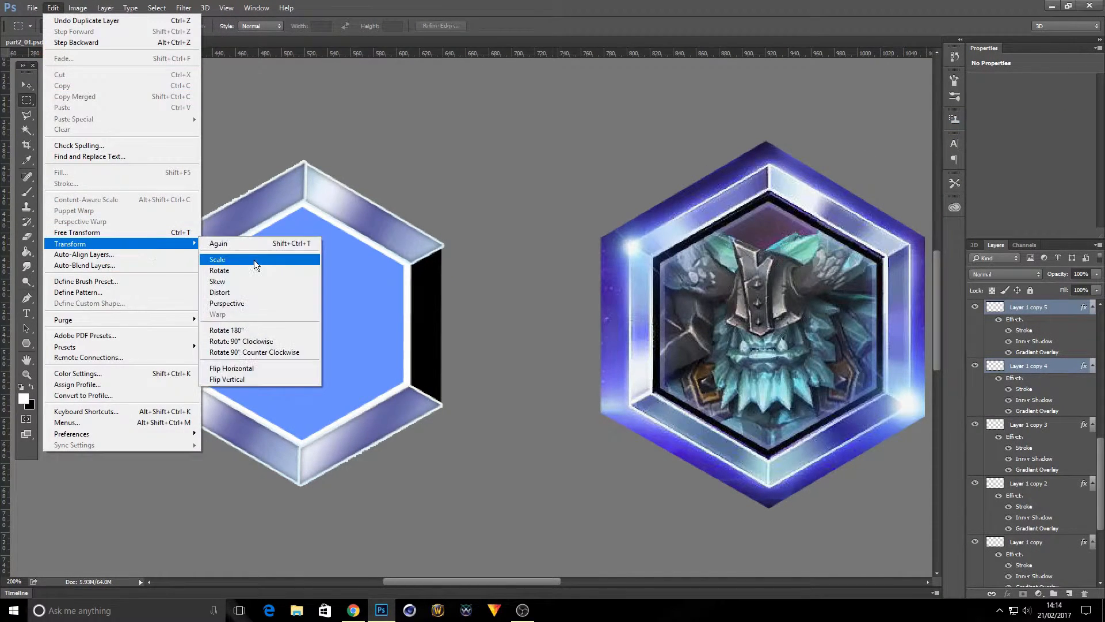
left_click(248, 259)
left_click_drag(149, 165, 128, 345)
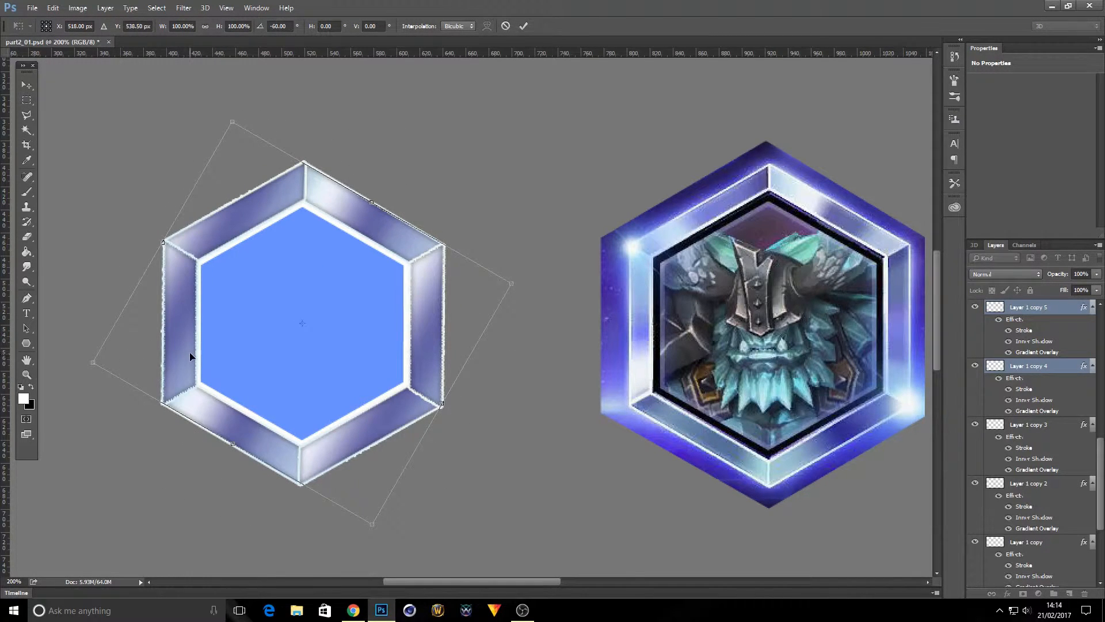
key("Return")
key("m")
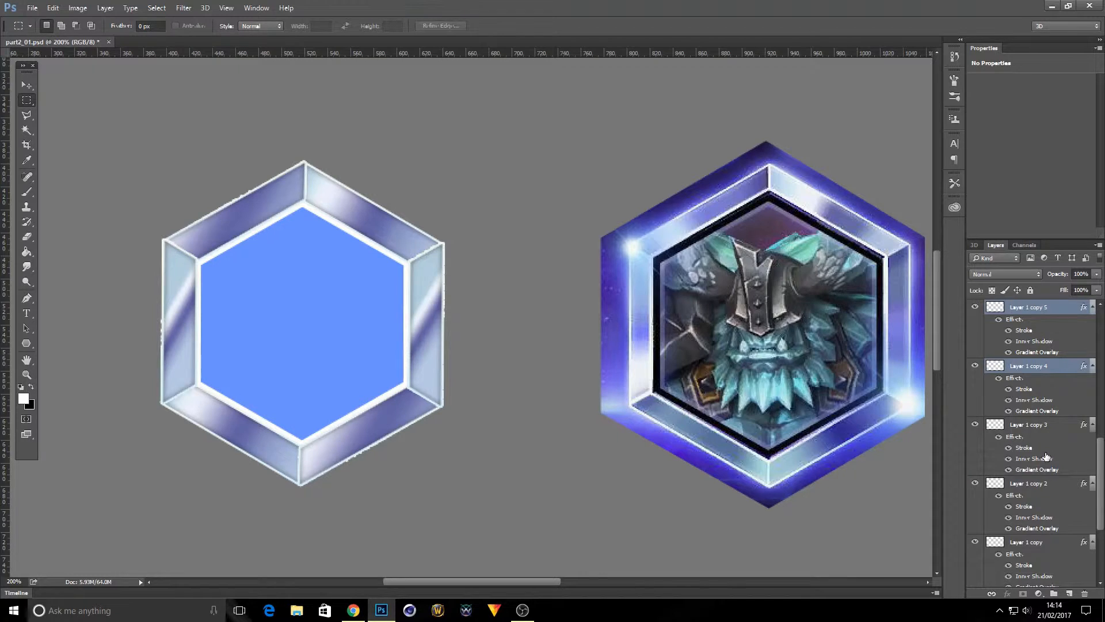
- Delete all the Layer 1 bevel segments together with the three Polygon layers
scroll(1041, 461, "down", 2)
scroll(1042, 463, "down", 3)
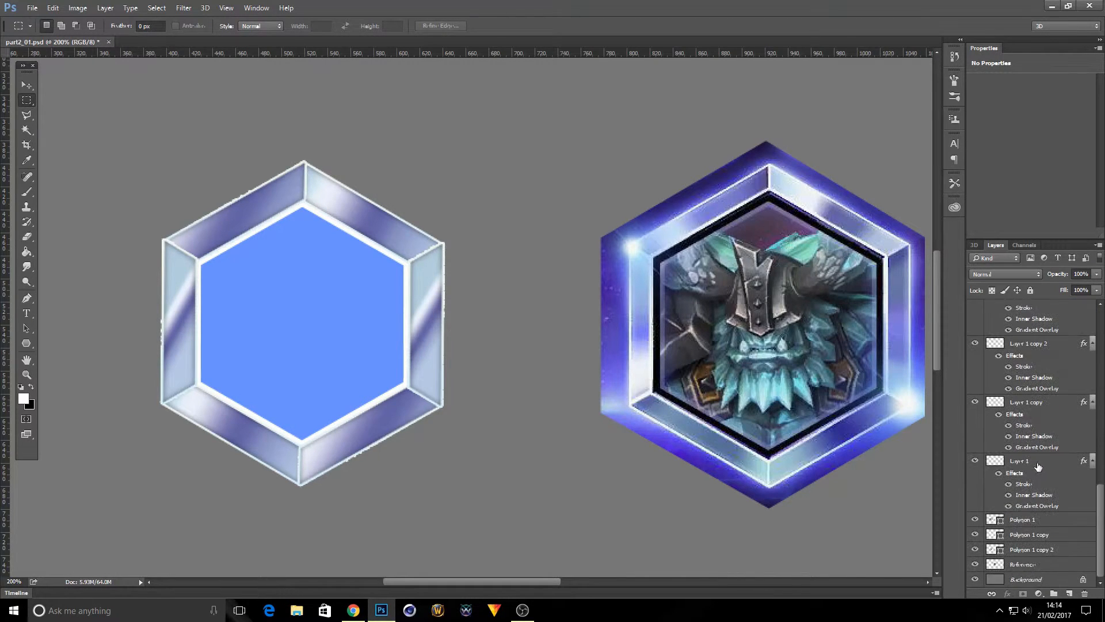
left_click(1040, 551, "shift")
scroll(1040, 547, "up", 6)
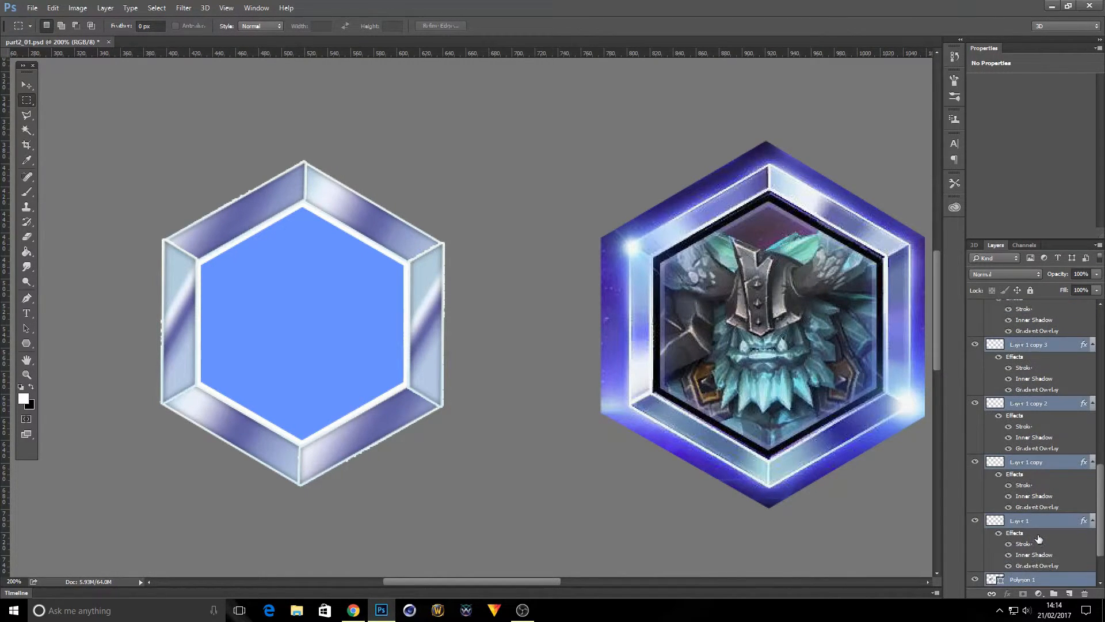
scroll(1039, 530, "up", 1)
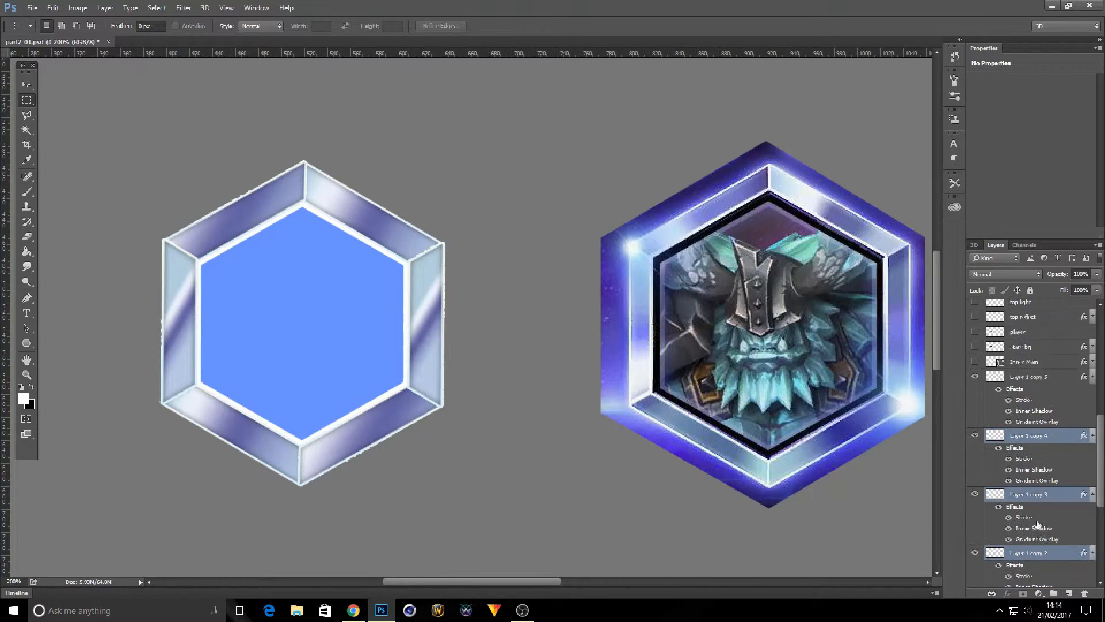
left_click(1024, 378, "ctrl")
left_click(1085, 594)
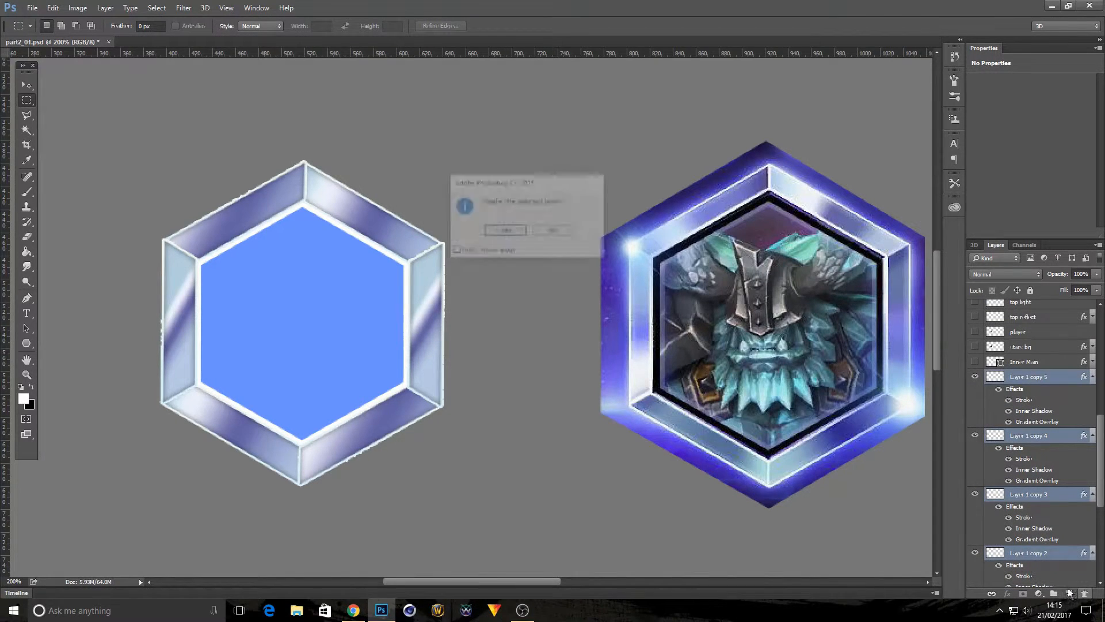
left_click(501, 230)
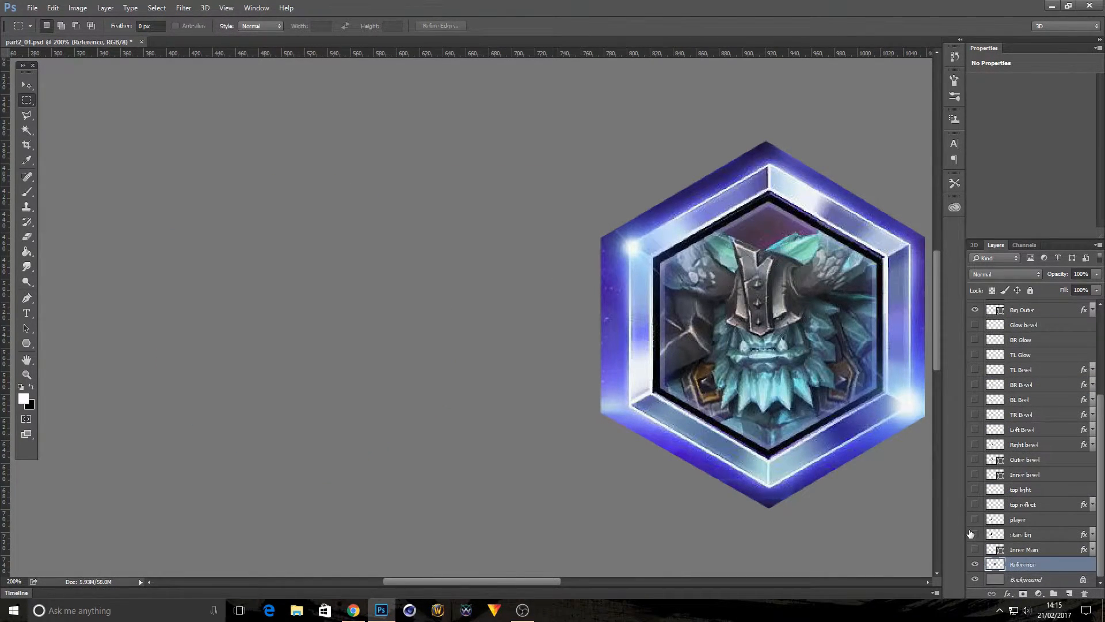
- Show the Inner Main and stars bg layers
left_click(976, 474)
left_click(975, 474)
left_click(976, 549)
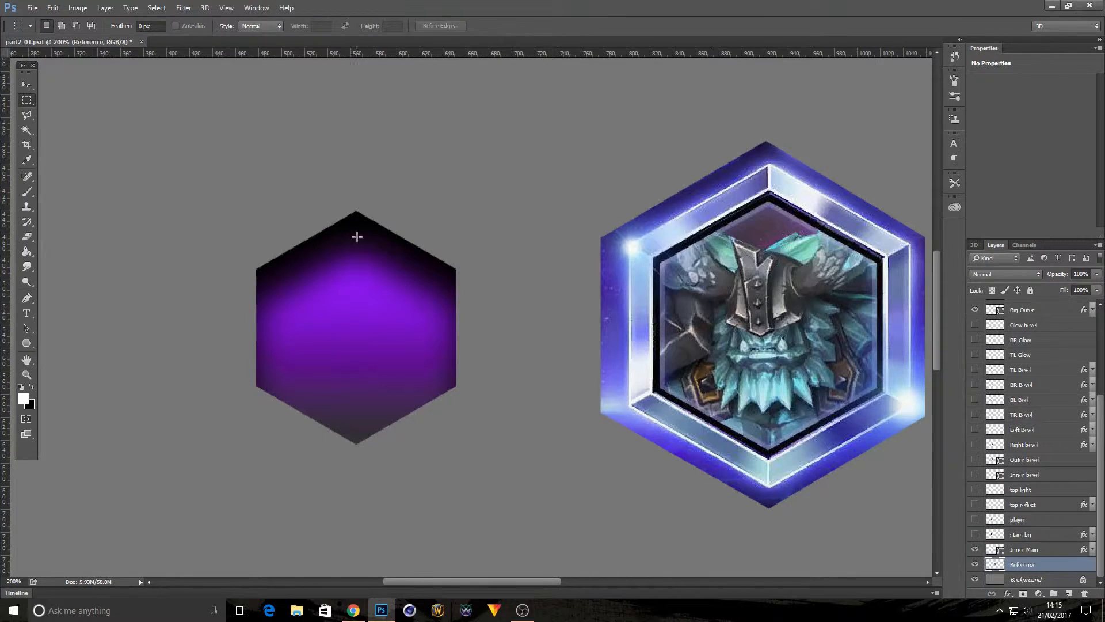
left_click(973, 534)
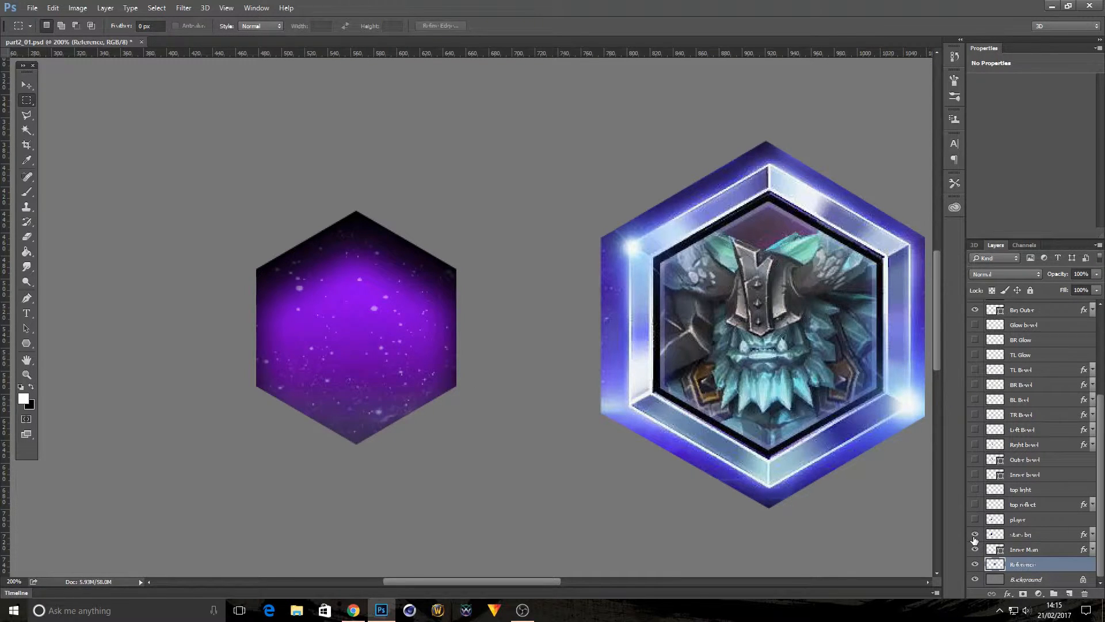
- Try Normal, Overlay and Color Dodge blending on the stars bg layer, then restore Screen
left_click(1026, 536)
left_click(997, 275)
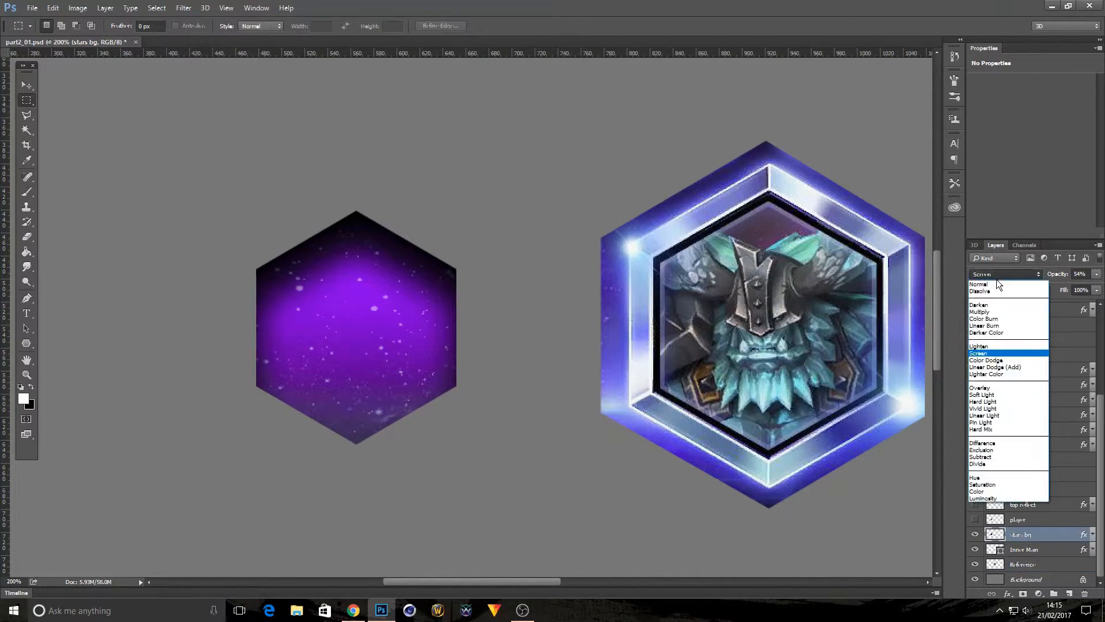
left_click(996, 278)
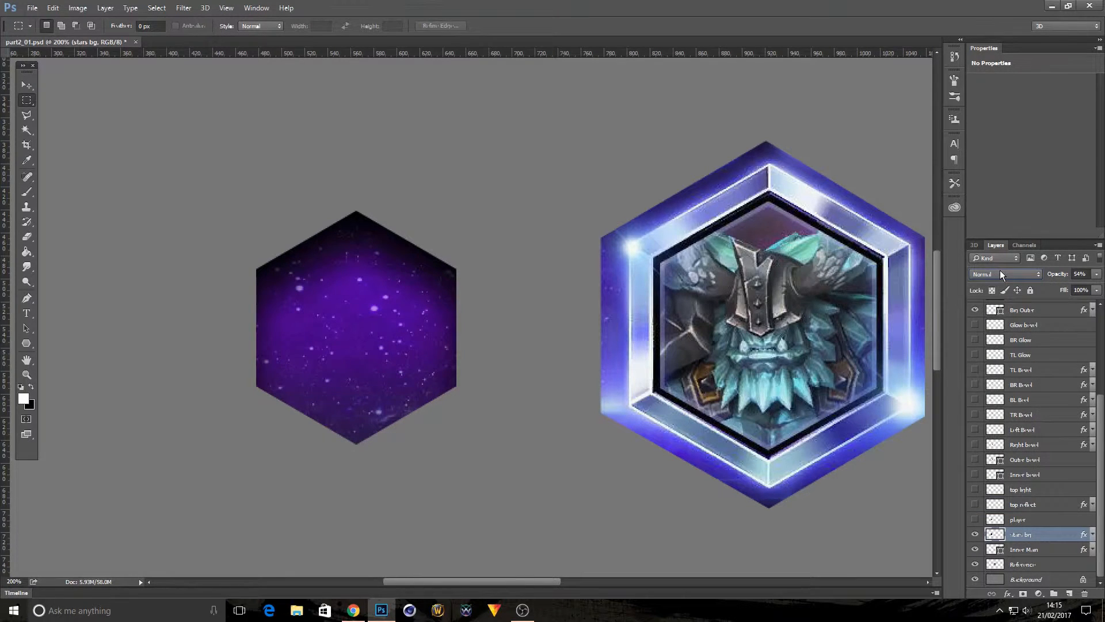
left_click(999, 274)
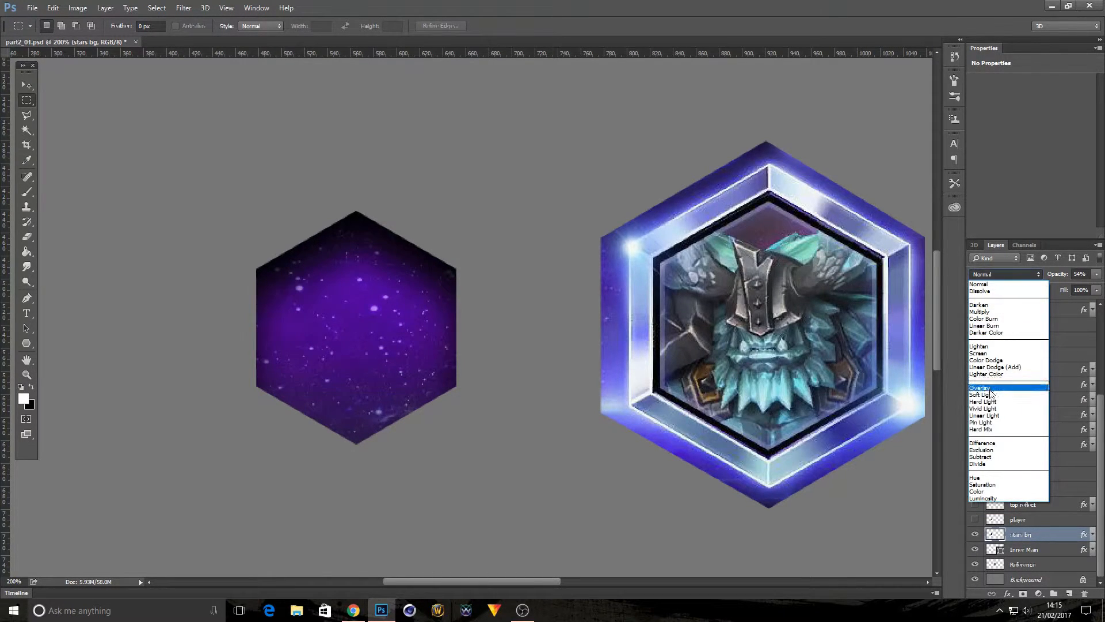
left_click(990, 388)
left_click(993, 277)
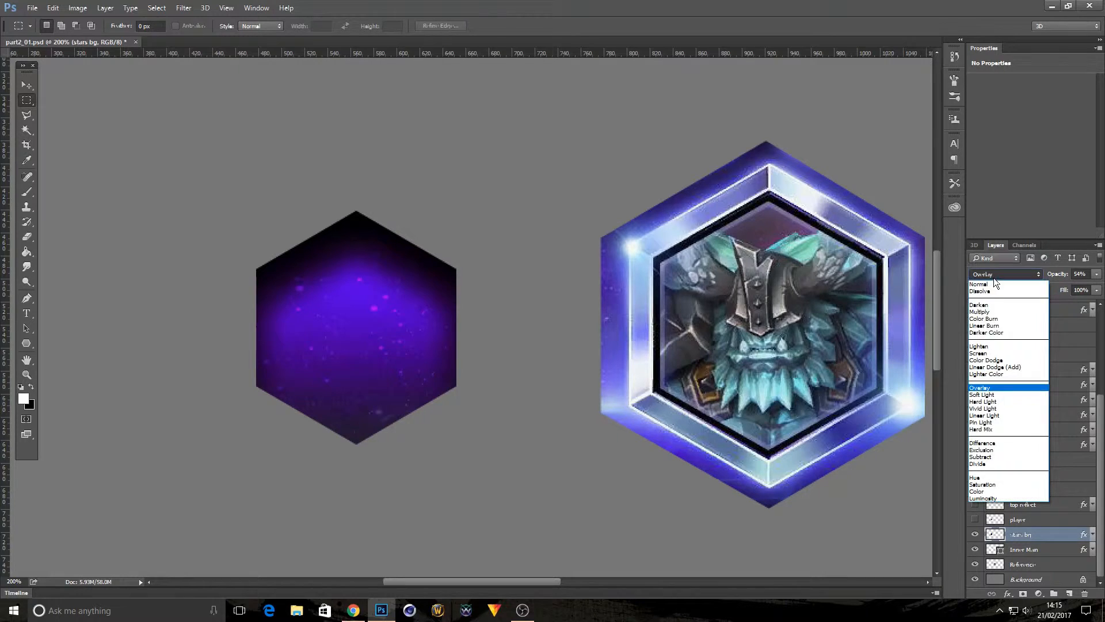
left_click(985, 360)
left_click(995, 275)
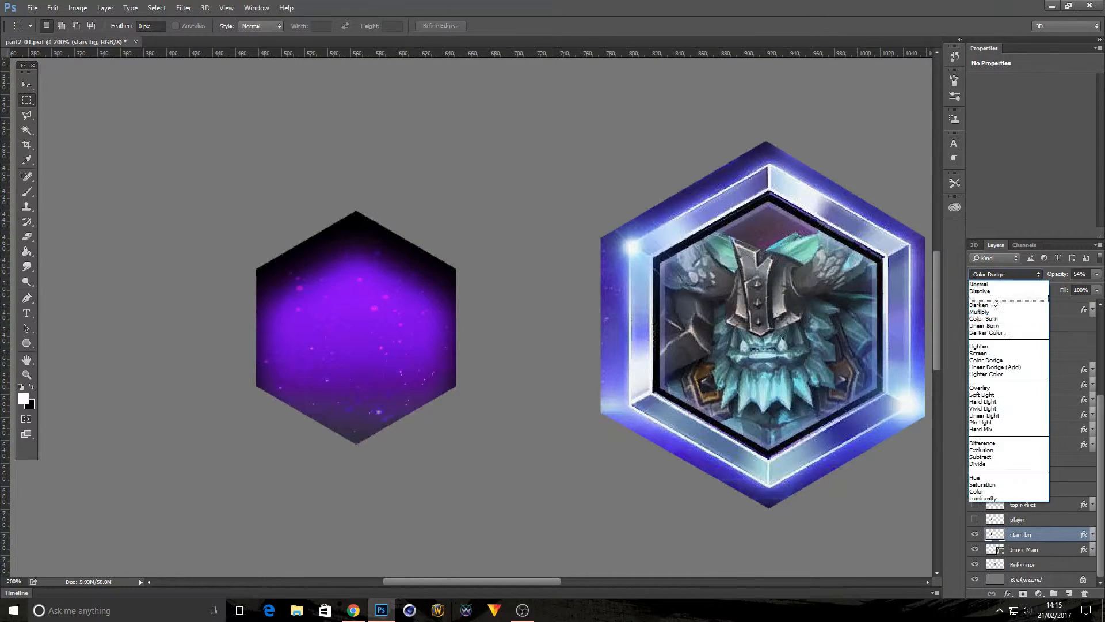
left_click(994, 353)
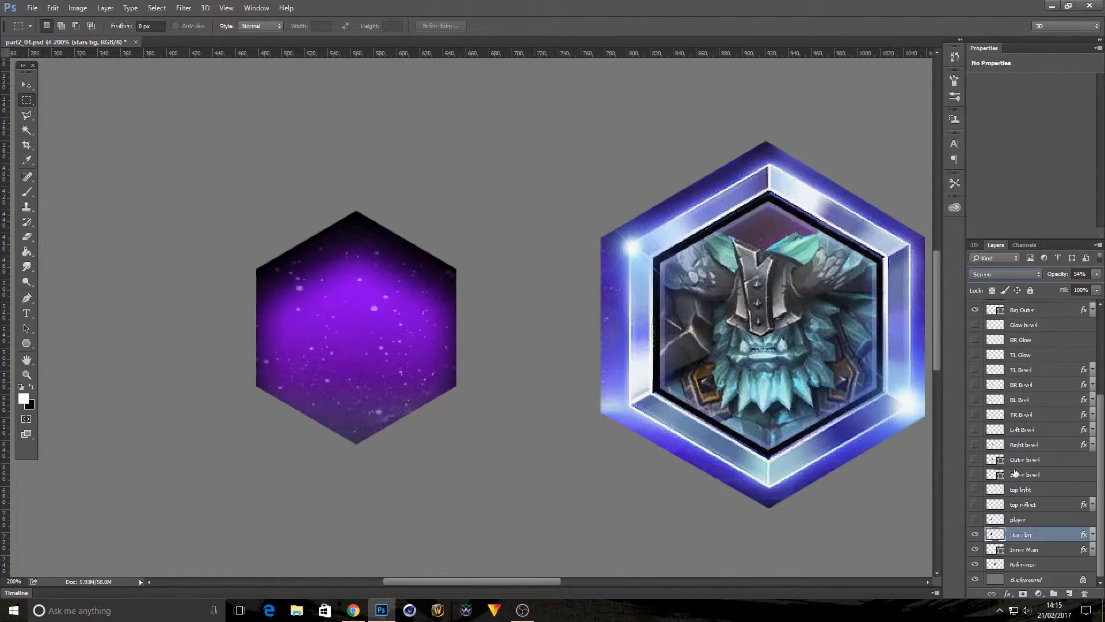
- Show the player portrait layer and the top reflect layer
left_click(975, 521)
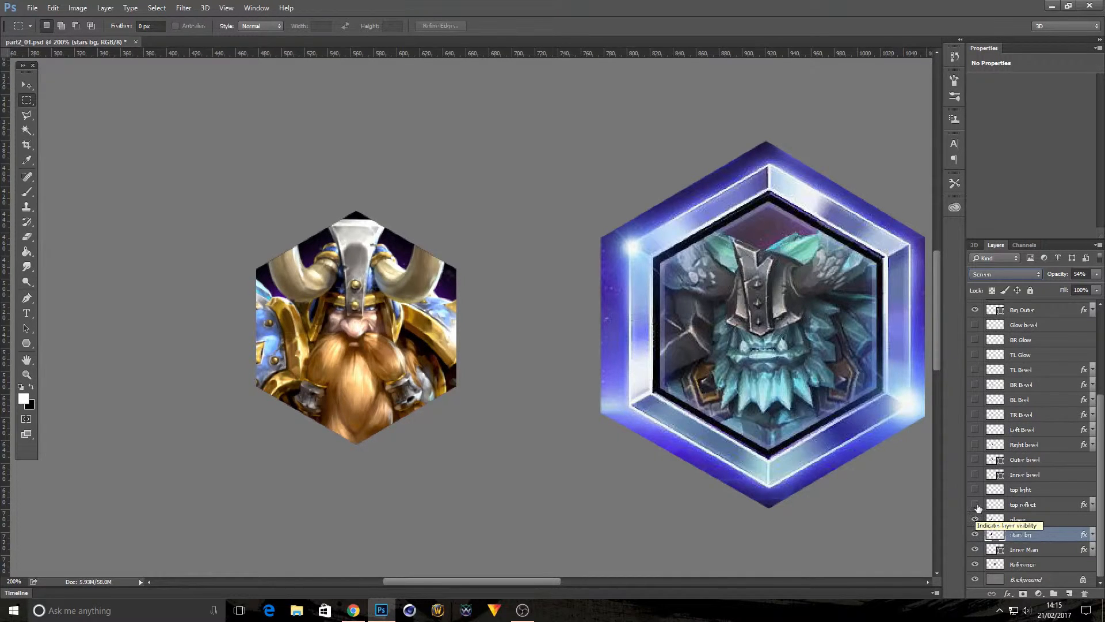
left_click(974, 507)
left_click(975, 507)
left_click(975, 508)
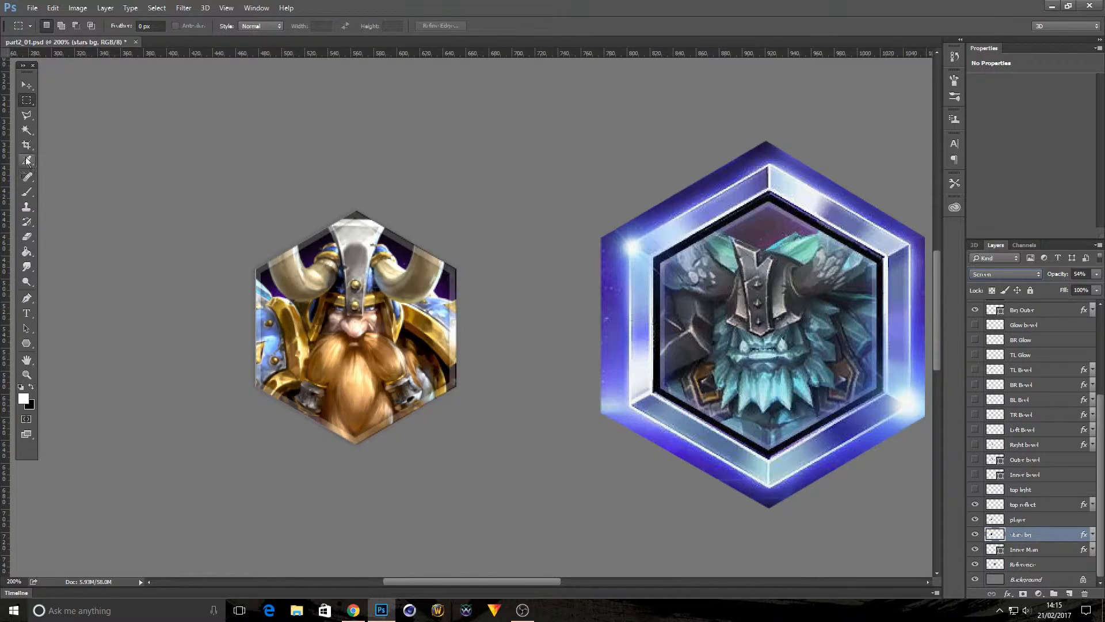
- Load the Inner Main hexagon as a selection and choose the Paint Bucket tool
left_click(27, 130)
left_click(1017, 552)
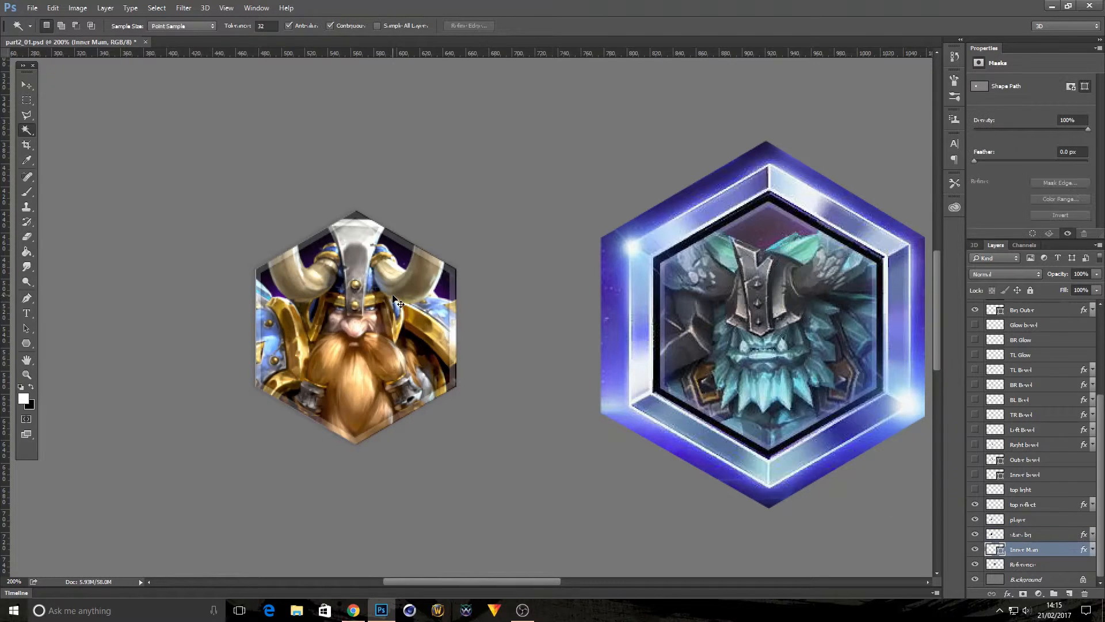
left_click(997, 551, "ctrl")
left_click(157, 7)
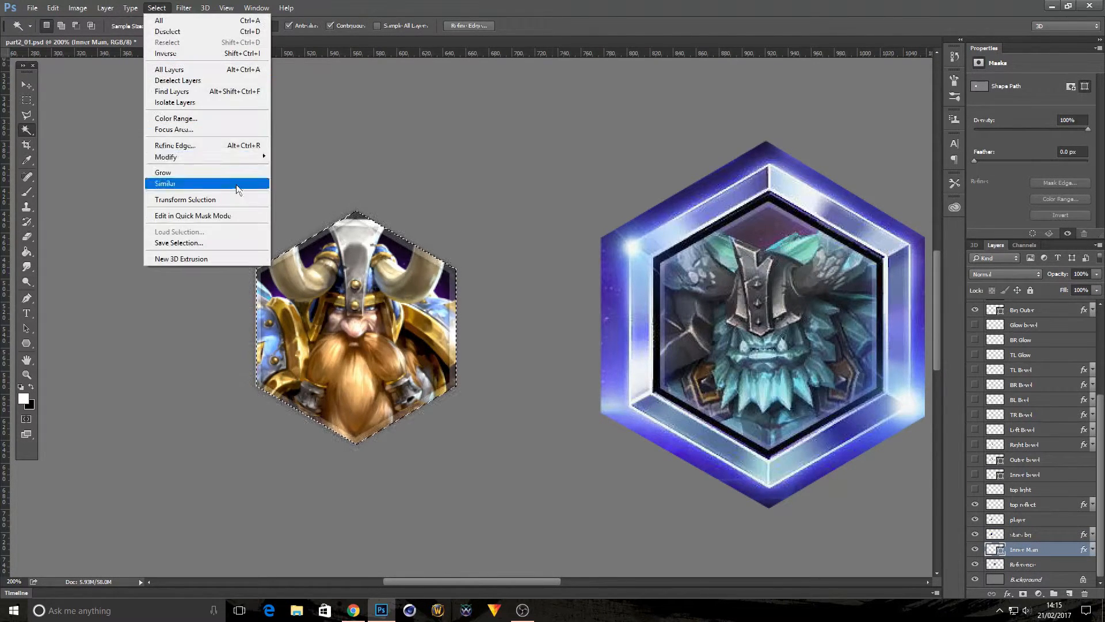
mouse_move(229, 158)
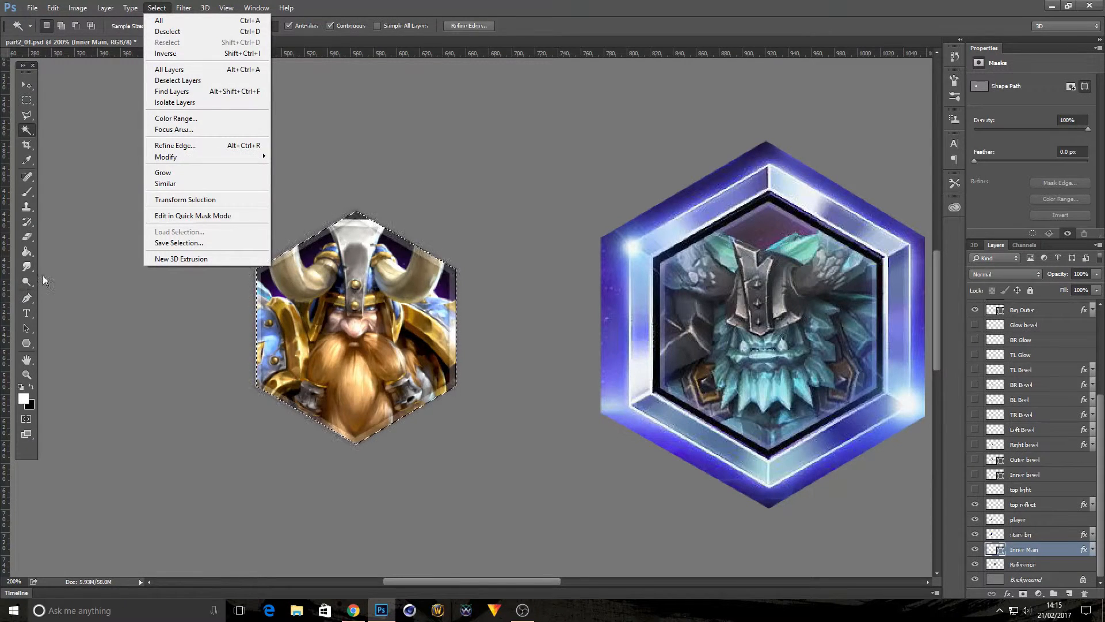
left_click(27, 252)
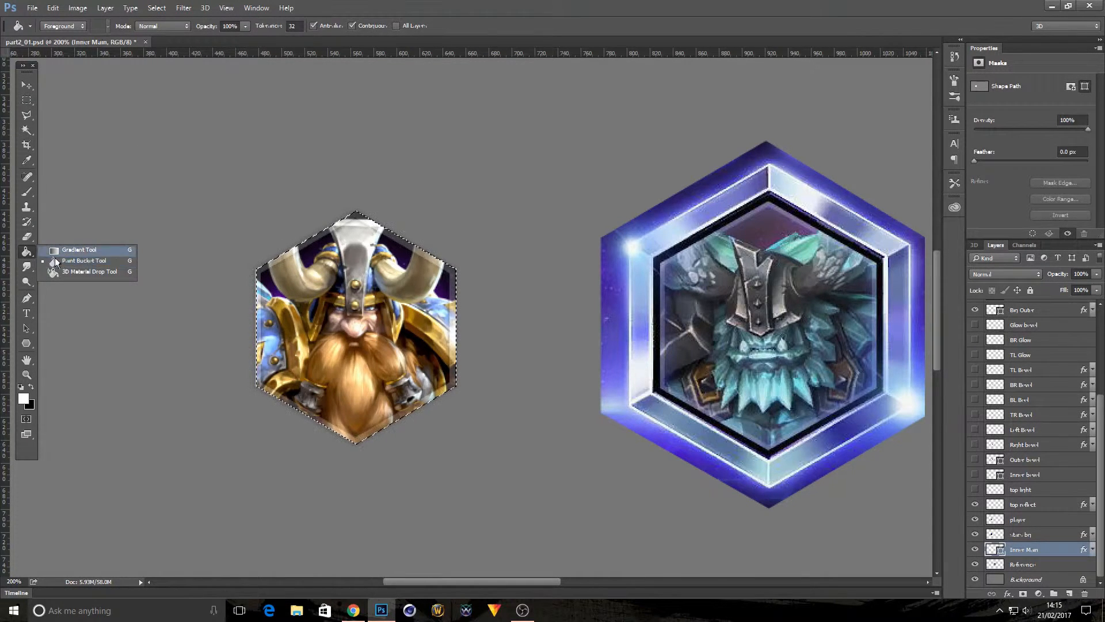
left_click(55, 260)
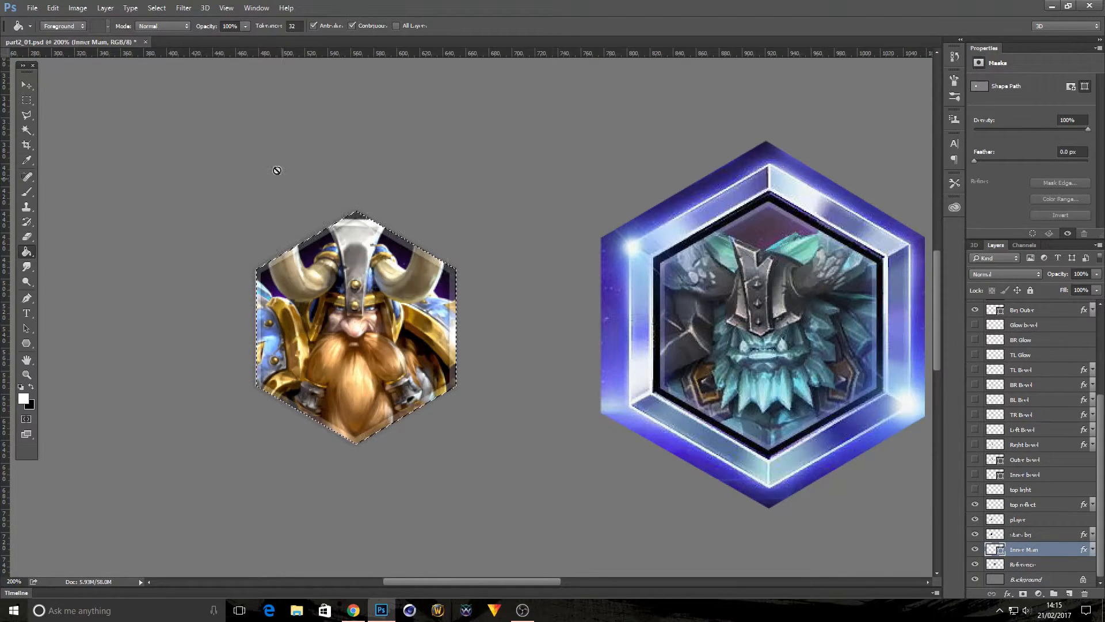
- Contract the hexagonal selection so it sits slightly inside the portrait's edge
left_click(157, 8)
mouse_move(227, 157)
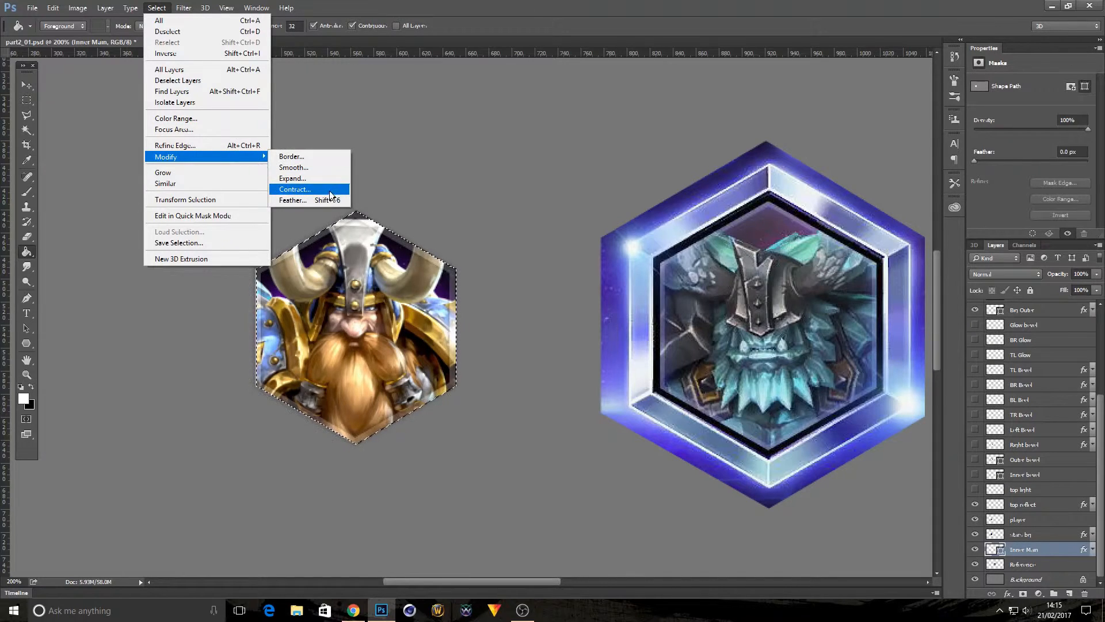
left_click(293, 188)
left_click(606, 205)
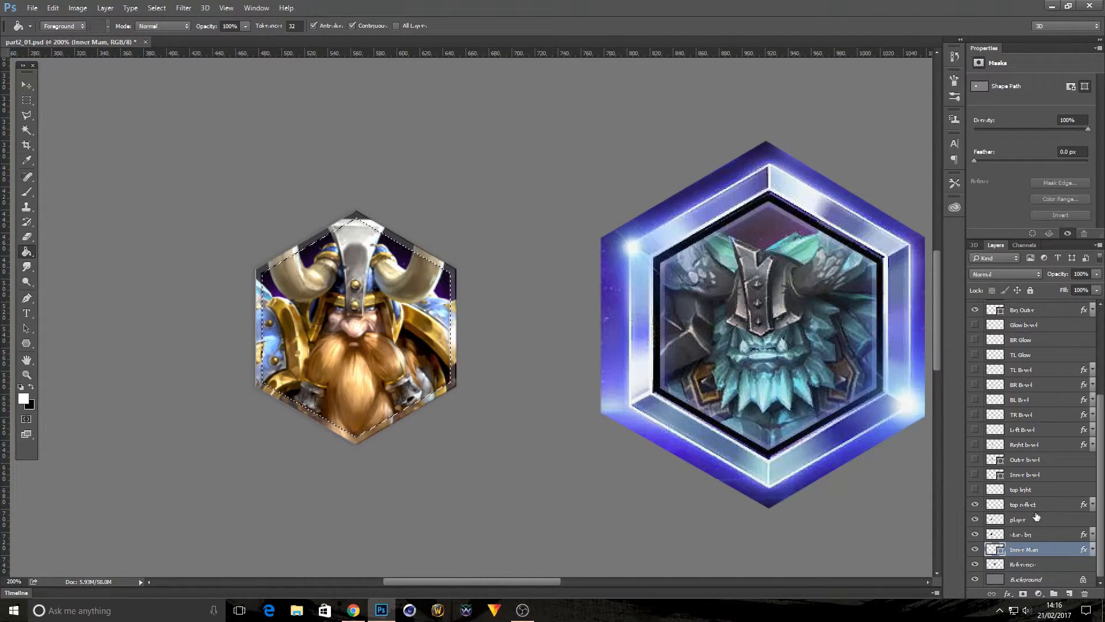
- Compare the portrait with and without the top reflect layer, and show the top light layer
left_click(1016, 507)
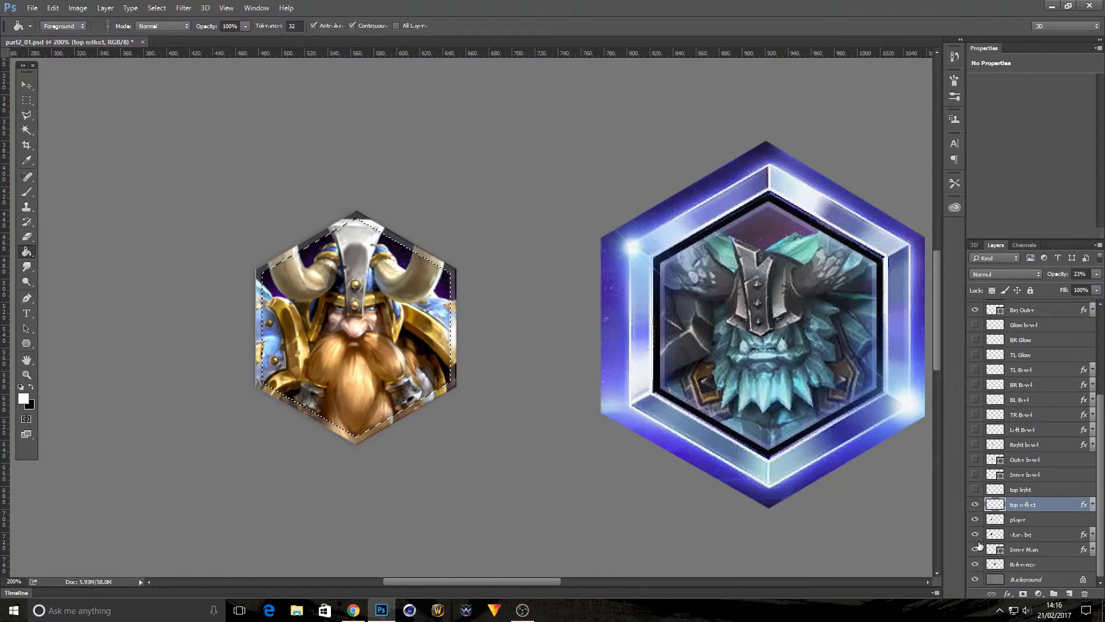
left_click(975, 506)
left_click(975, 507)
left_click(974, 490)
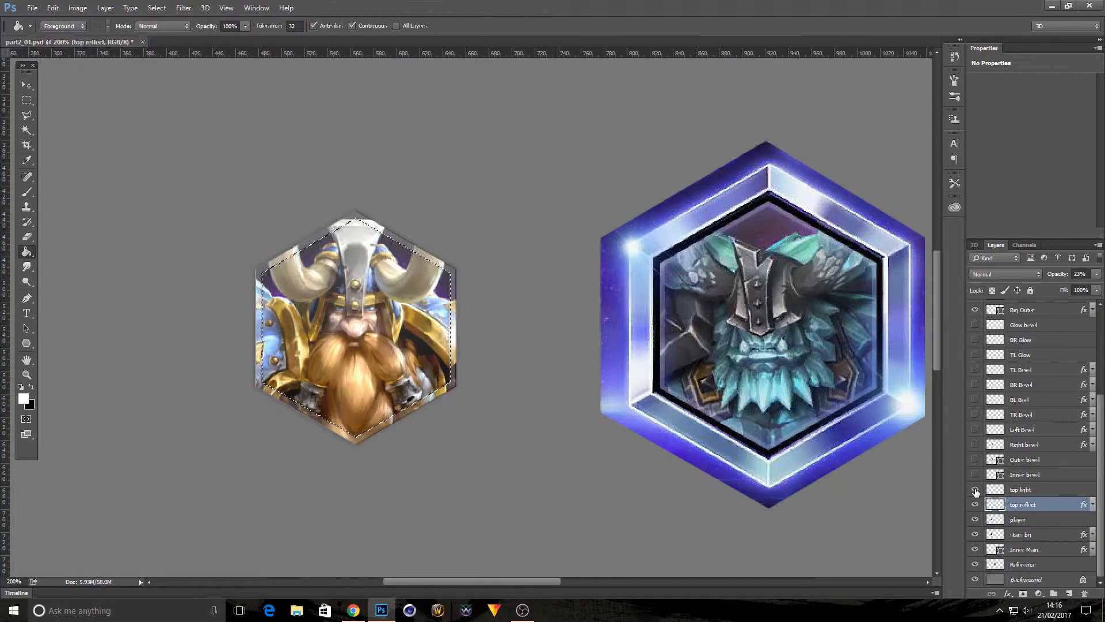
- With the top light layer active, load the Inner Main hexagon as a selection and choose the Gradient tool
left_click(1028, 489)
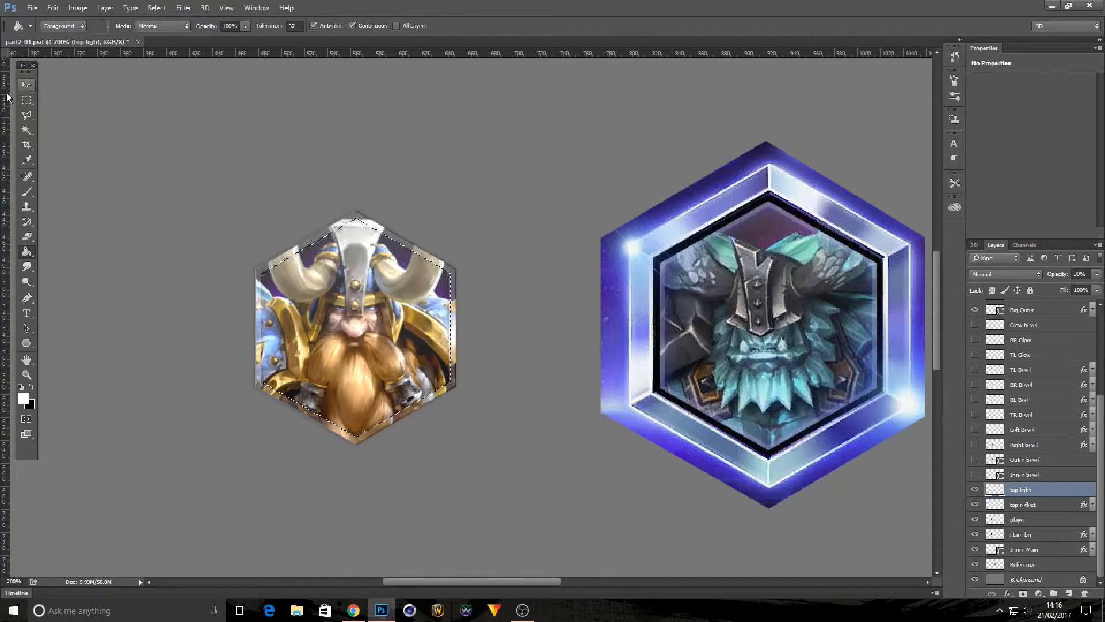
left_click(26, 100)
left_click(995, 550, "ctrl")
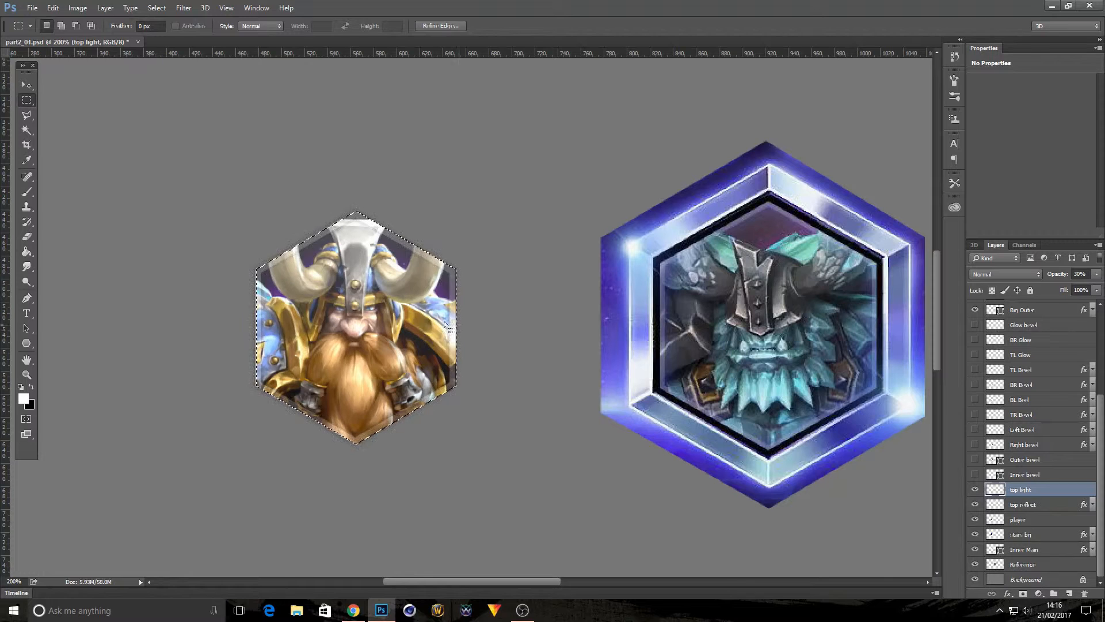
right_click(30, 253)
left_click(64, 253)
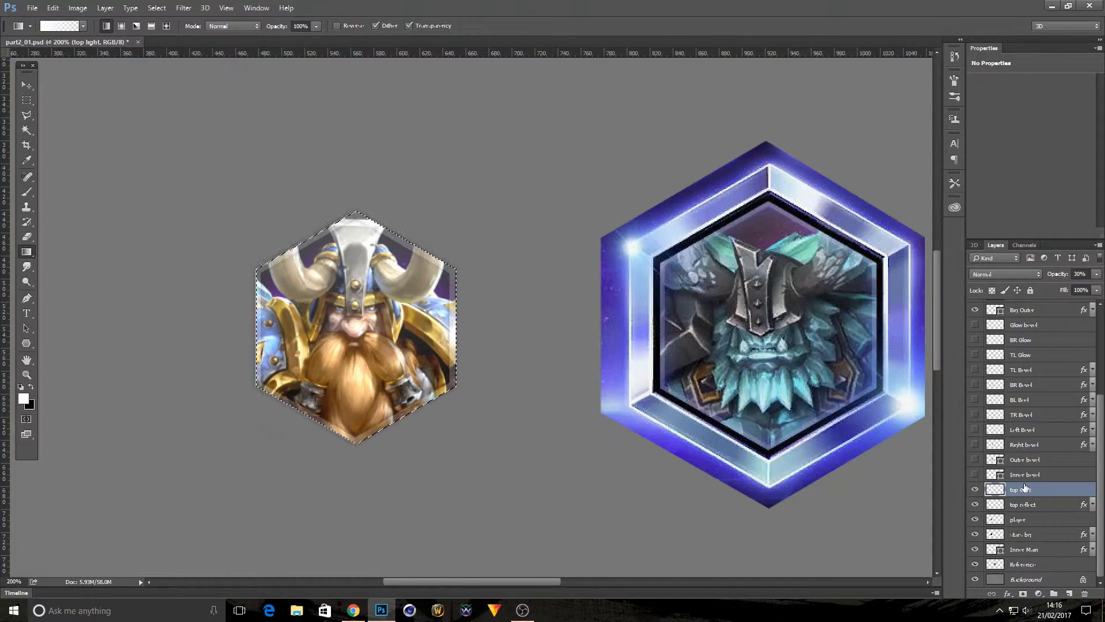
- Hide the small portrait's layers from top light down through Reference, leaving the large gem on show
left_click_drag(493, 581, 632, 600)
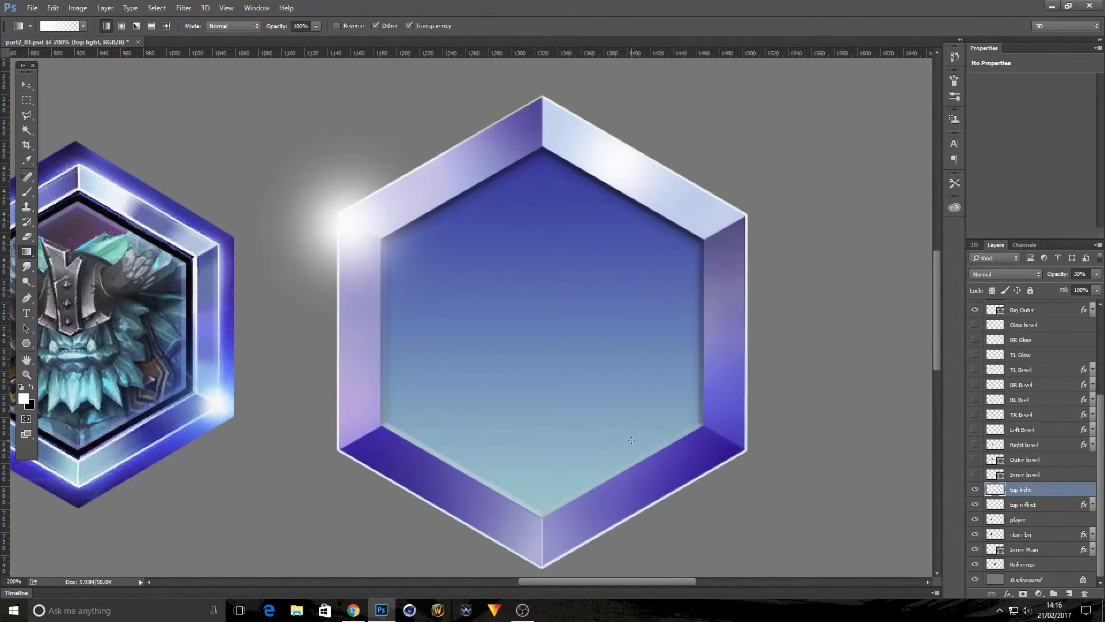
scroll(629, 395, "down", 1)
scroll(132, 335, "down", 1)
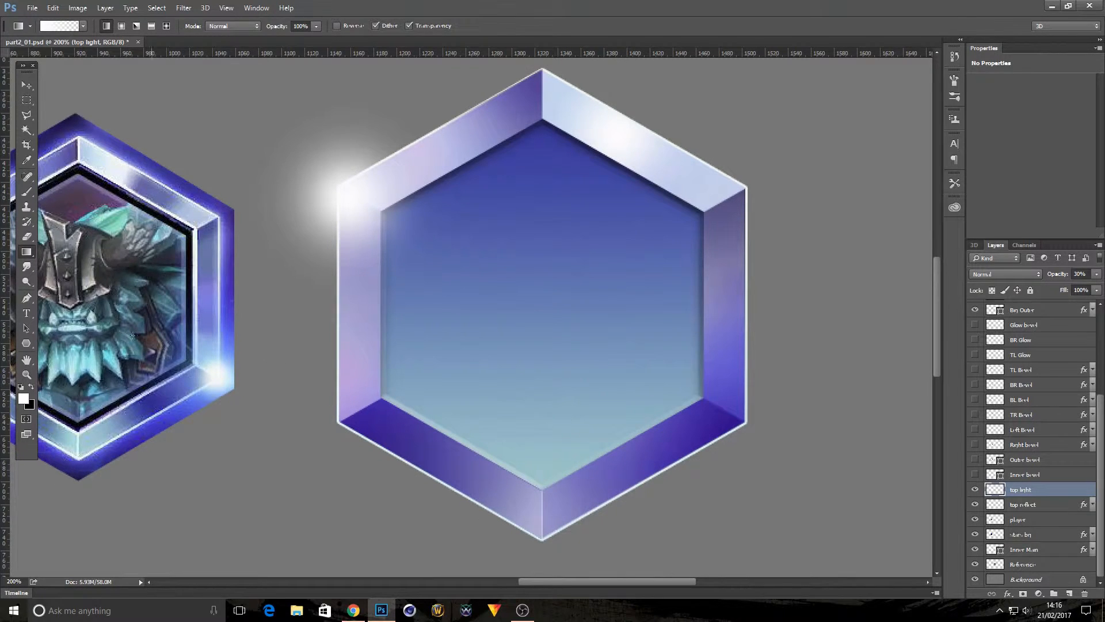
left_click(26, 374)
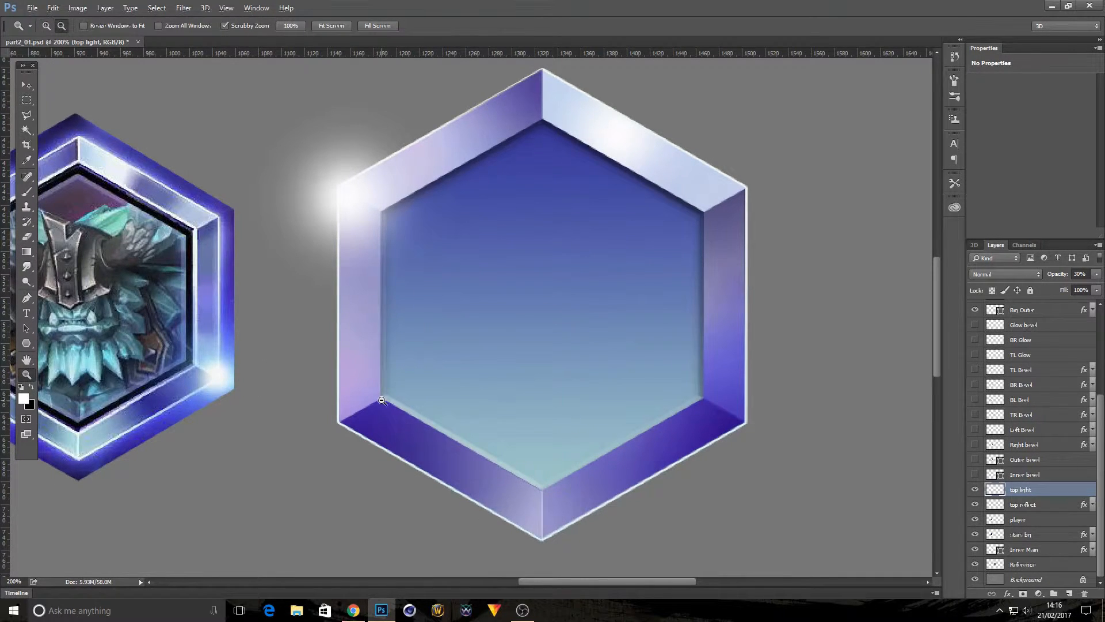
left_click(421, 409, "alt")
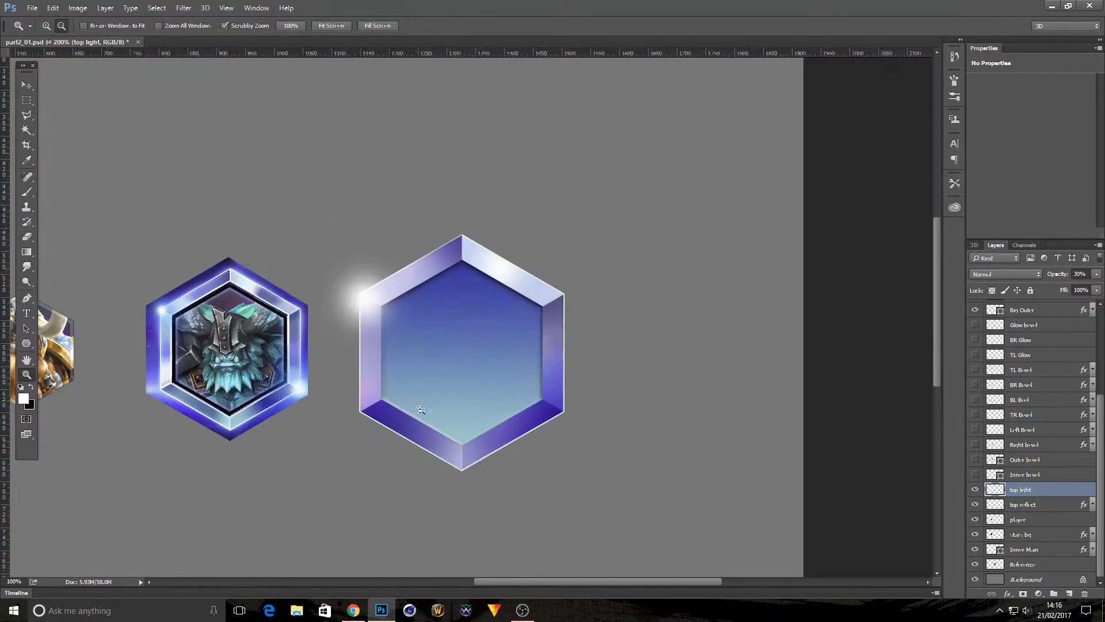
left_click(362, 387)
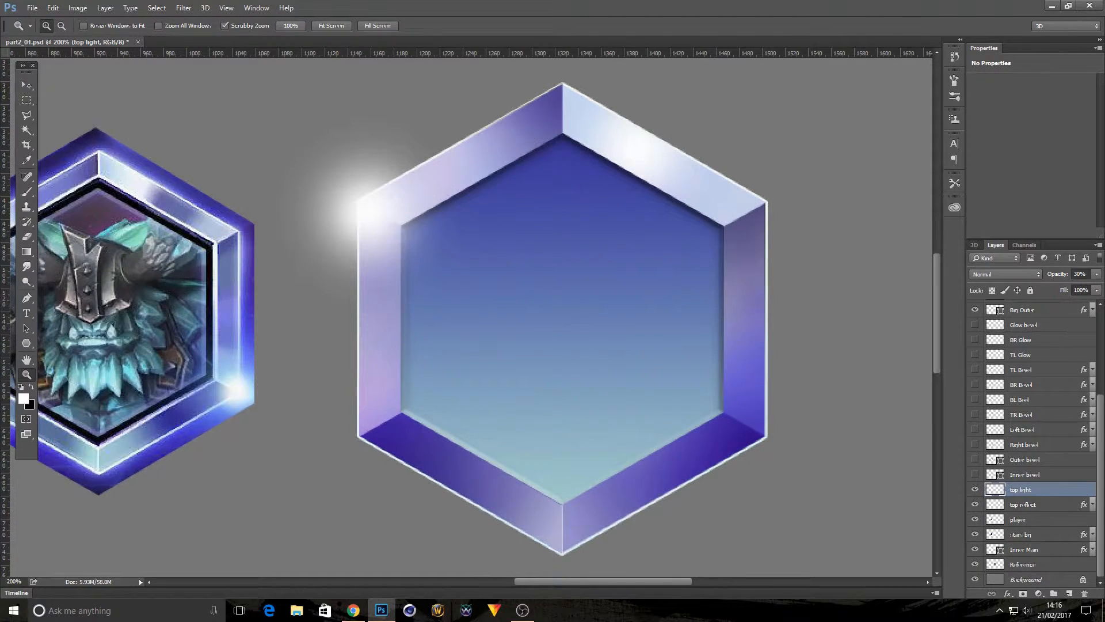
scroll(1062, 464, "up", 5)
scroll(1061, 464, "down", 5)
left_click_drag(975, 489, 975, 566)
scroll(1057, 466, "up", 5)
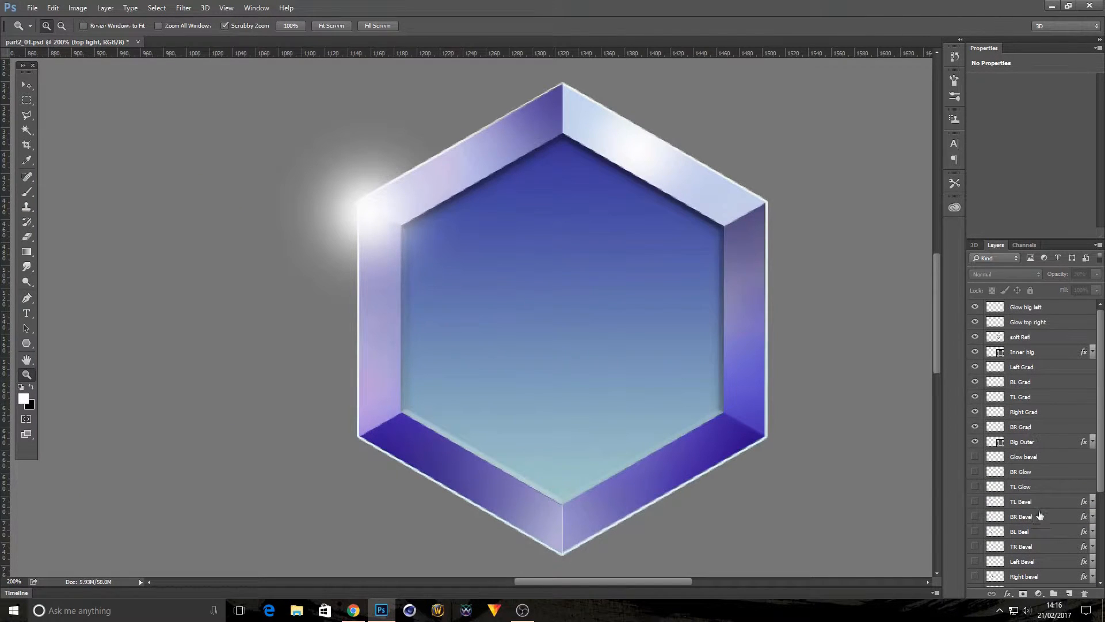
- Make Big Outer the active layer and hide Glow big left, Glow top right, soft Refl and Inner big
left_click(1034, 441)
left_click_drag(978, 312, 975, 326)
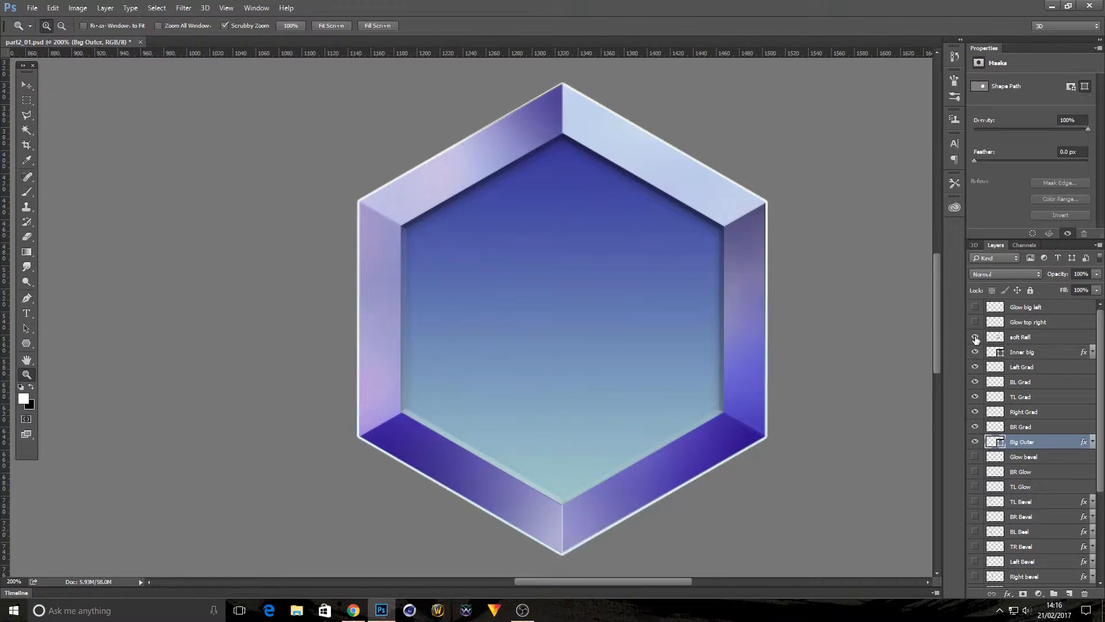
left_click(974, 338)
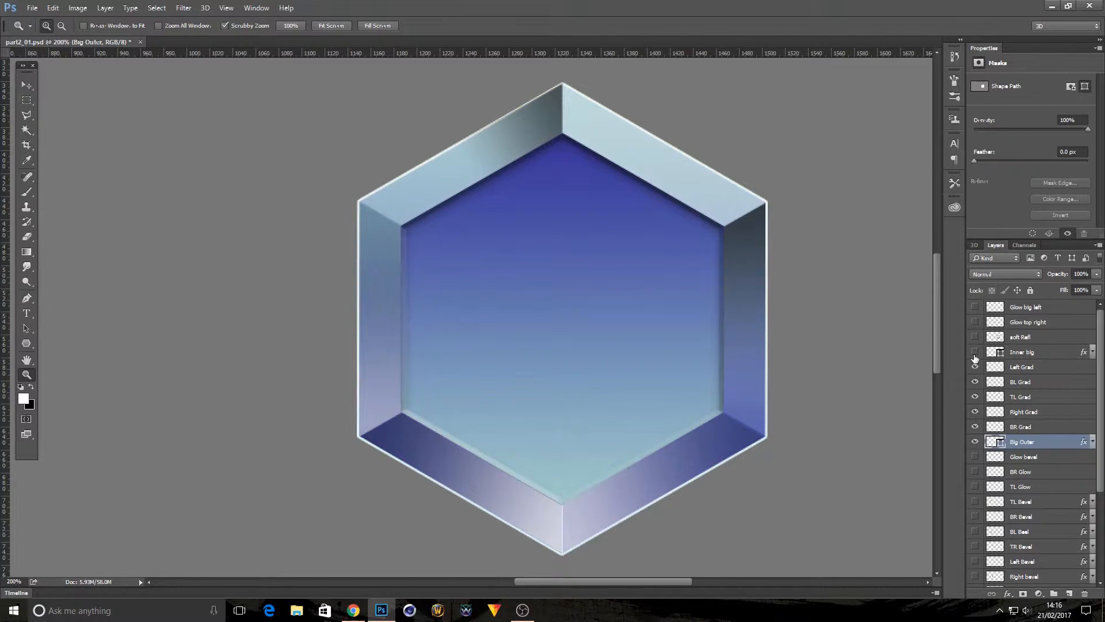
left_click(974, 353)
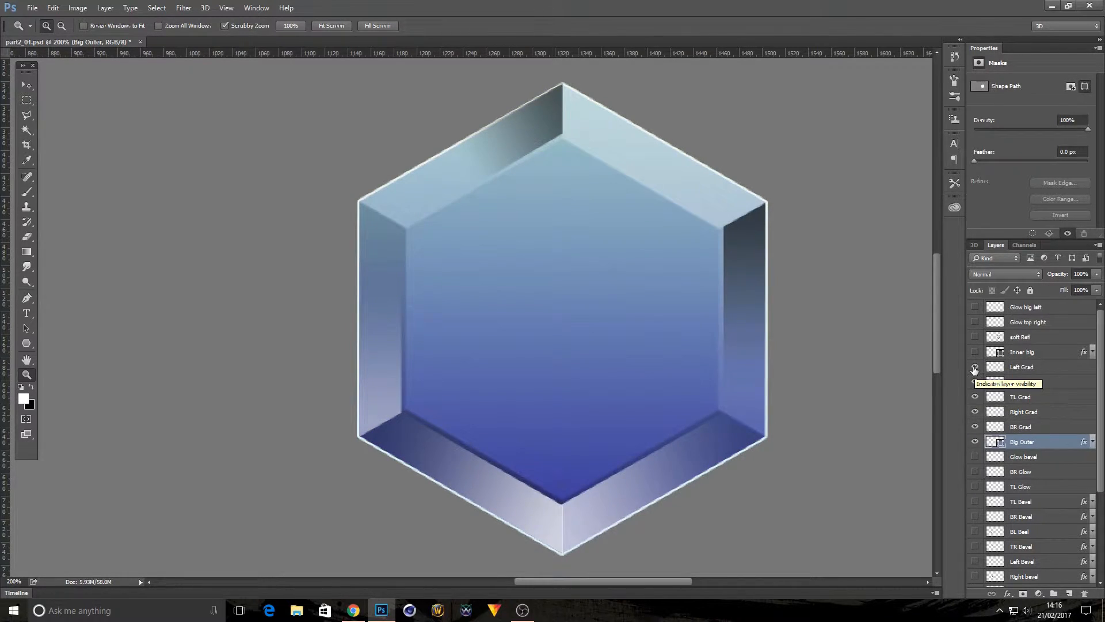
- Hide the Left, BL, TL, Right and BR Grad layers of the large gem
left_click(974, 366)
left_click(974, 381)
left_click(975, 396)
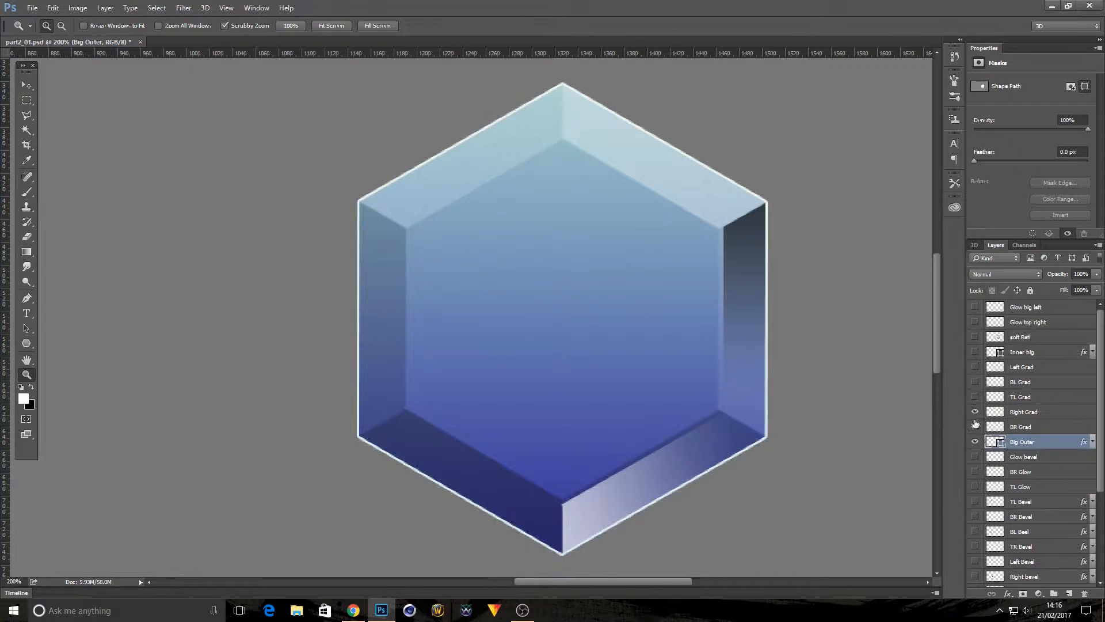
left_click(975, 411)
left_click(973, 426)
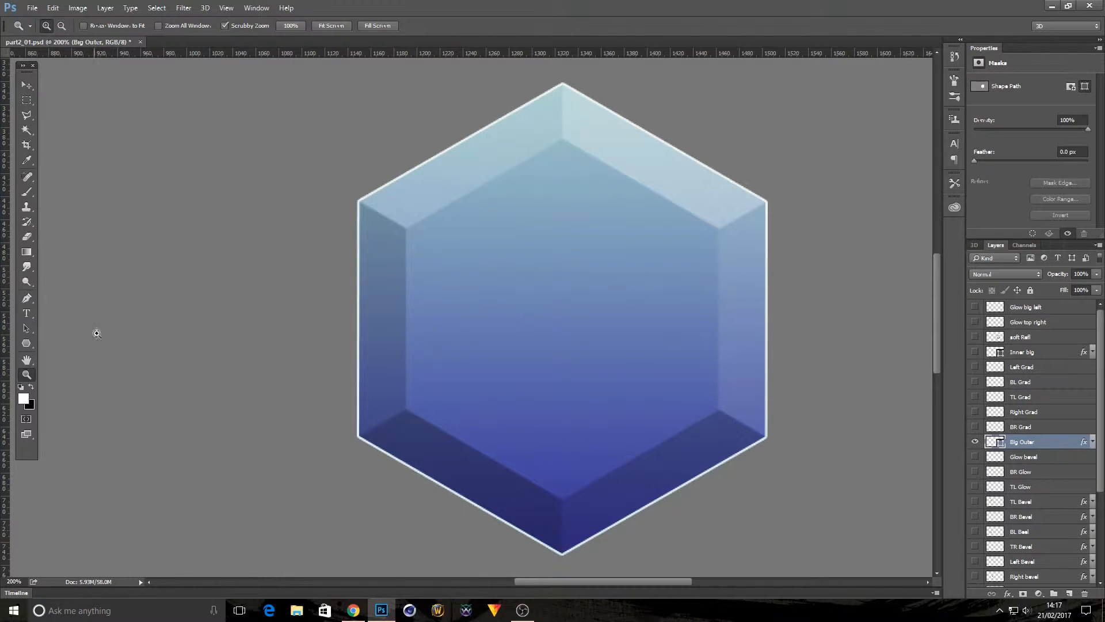
- Draw a white six-sided polygon shape and place it in the empty canvas area beside the large gem
left_click_drag(595, 583, 568, 580)
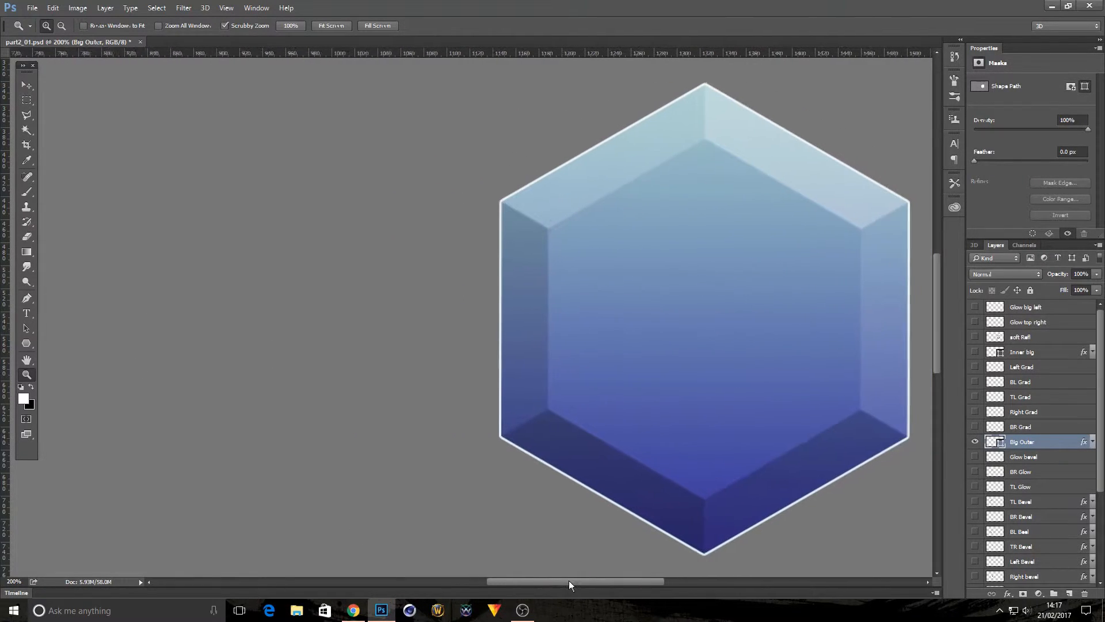
left_click(26, 344)
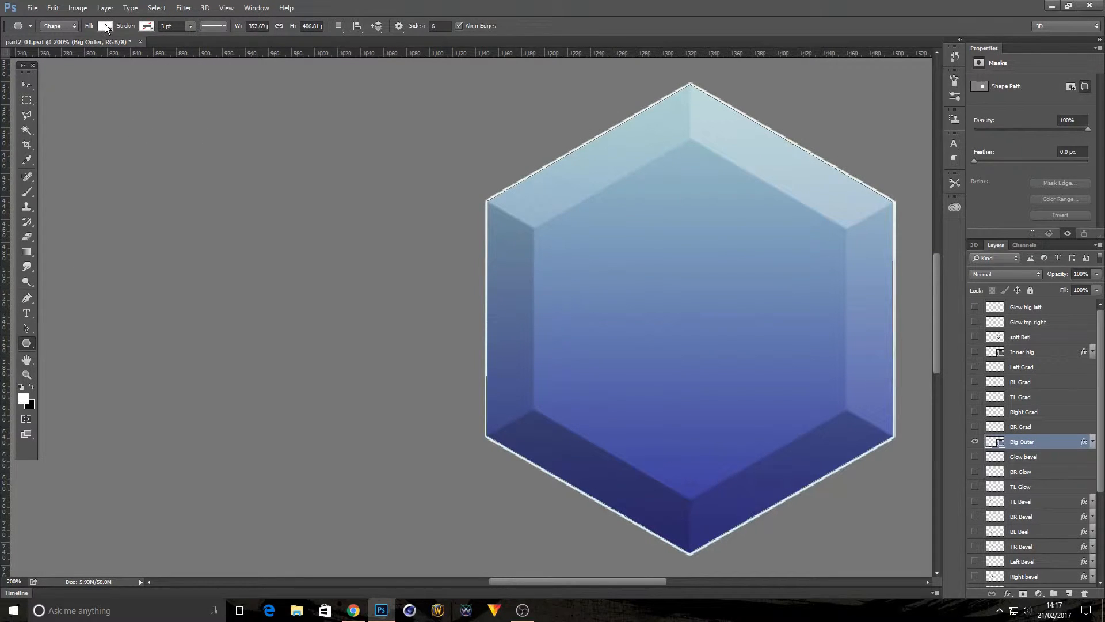
left_click_drag(128, 167, 213, 215)
left_click(25, 86)
left_click_drag(130, 200, 236, 345)
- Move the white hexagon slightly closer to the large gem
left_click(53, 7)
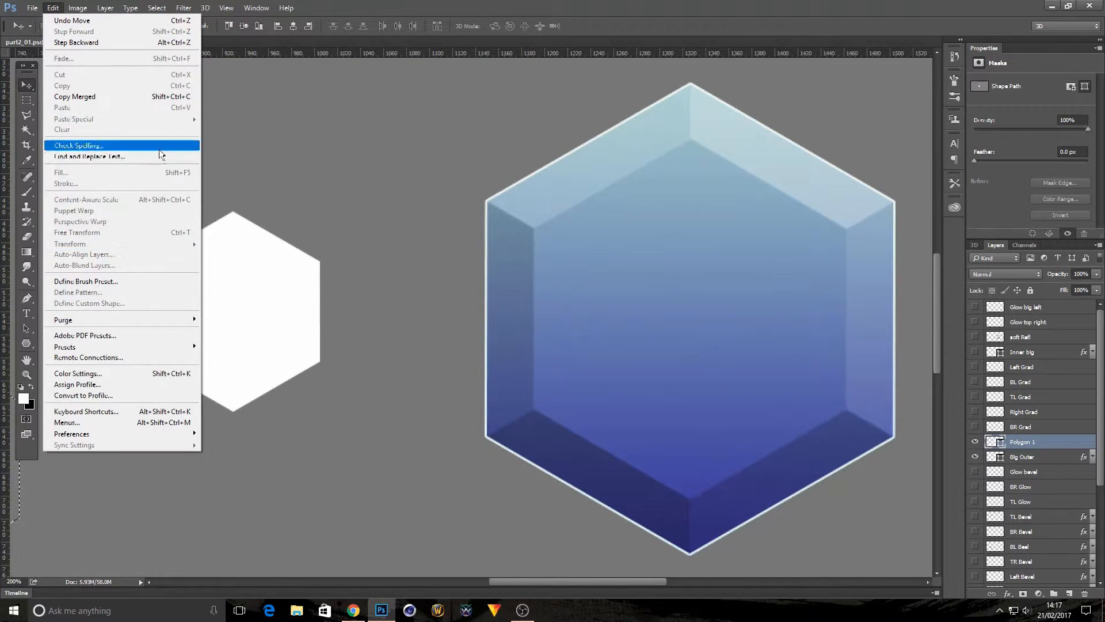
left_click(56, 7)
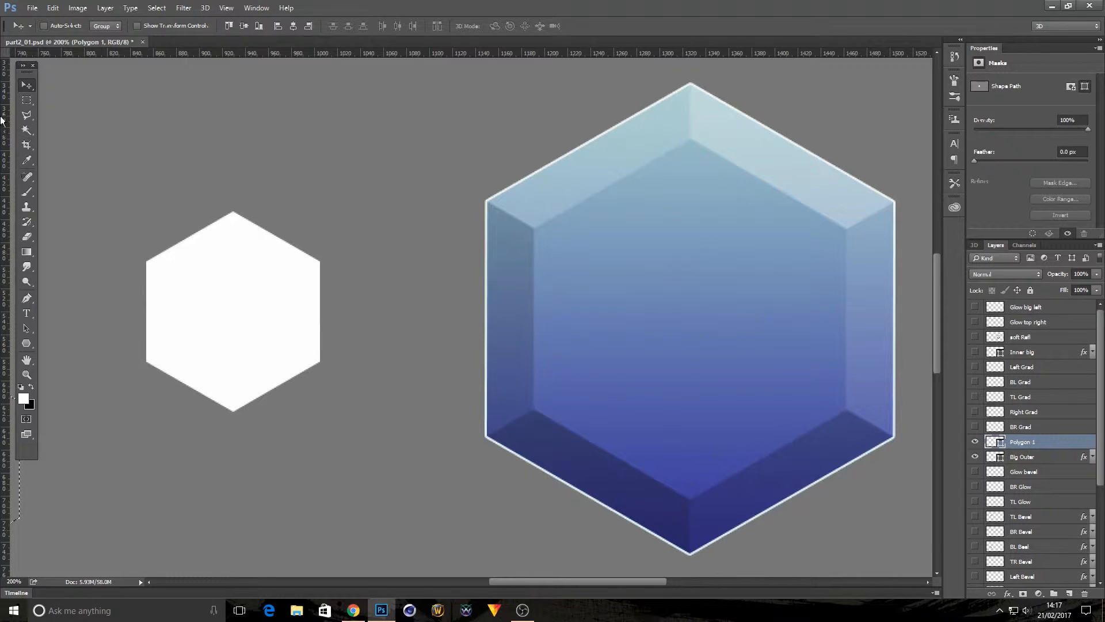
left_click(52, 8)
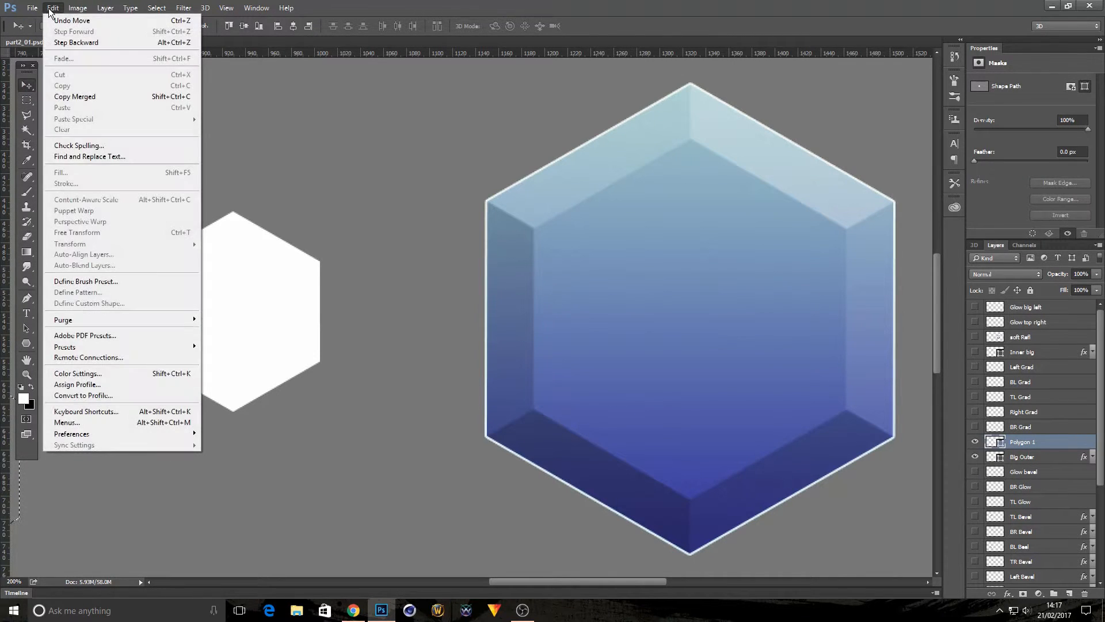
left_click(52, 8)
left_click_drag(247, 271, 267, 281)
left_click(52, 8)
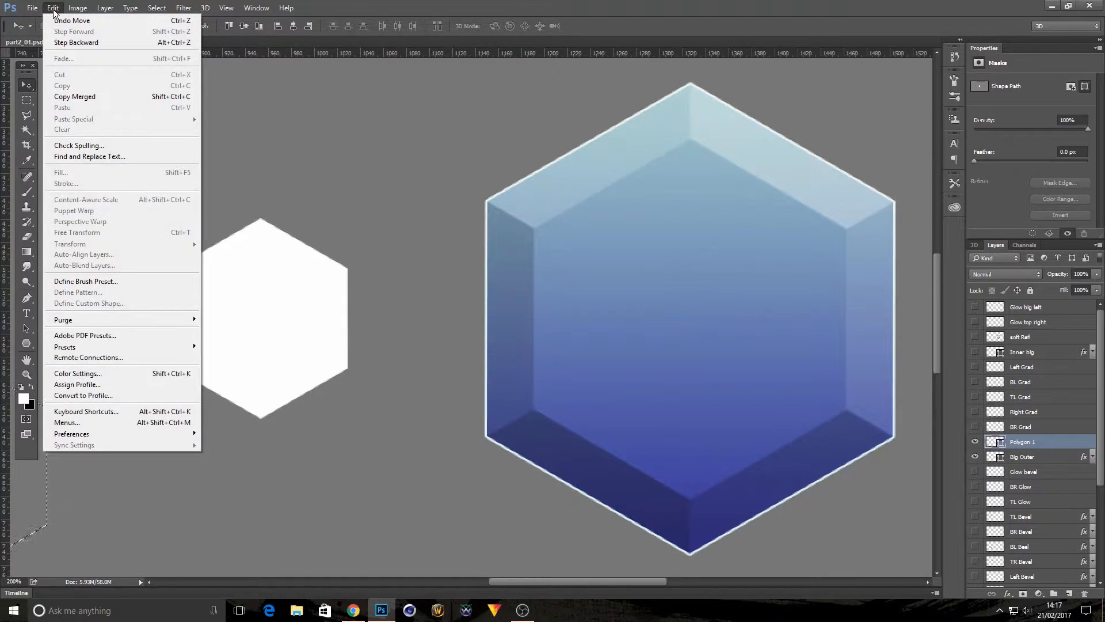
left_click(53, 8)
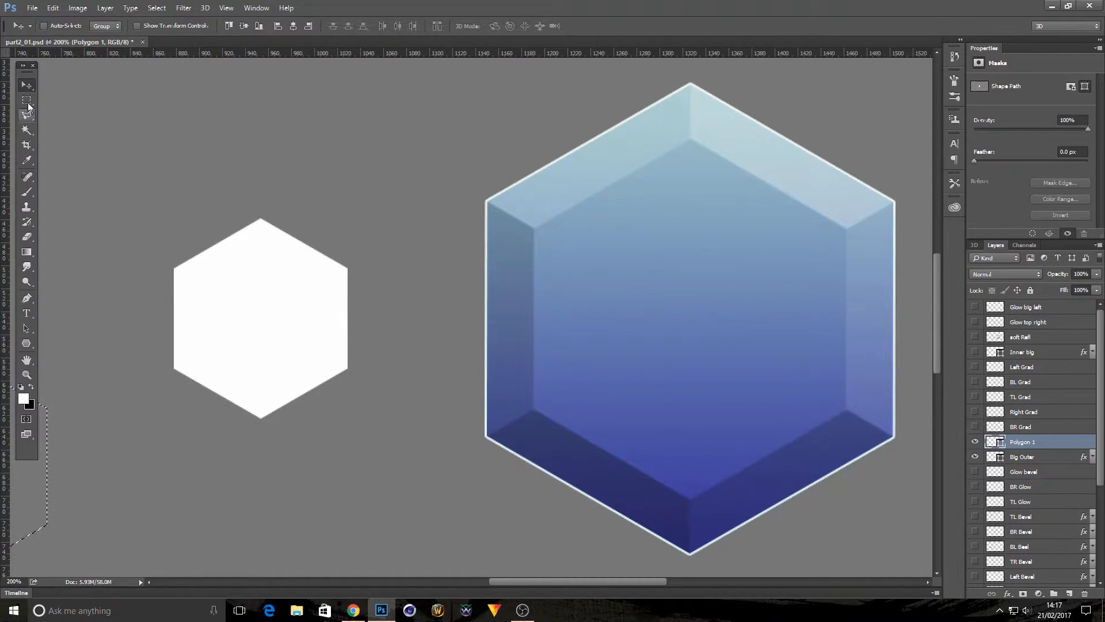
- Clear the leftover selection and enlarge the white hexagon with Free Transform to about three quarters of the large gem's width
key("m")
left_click(55, 8)
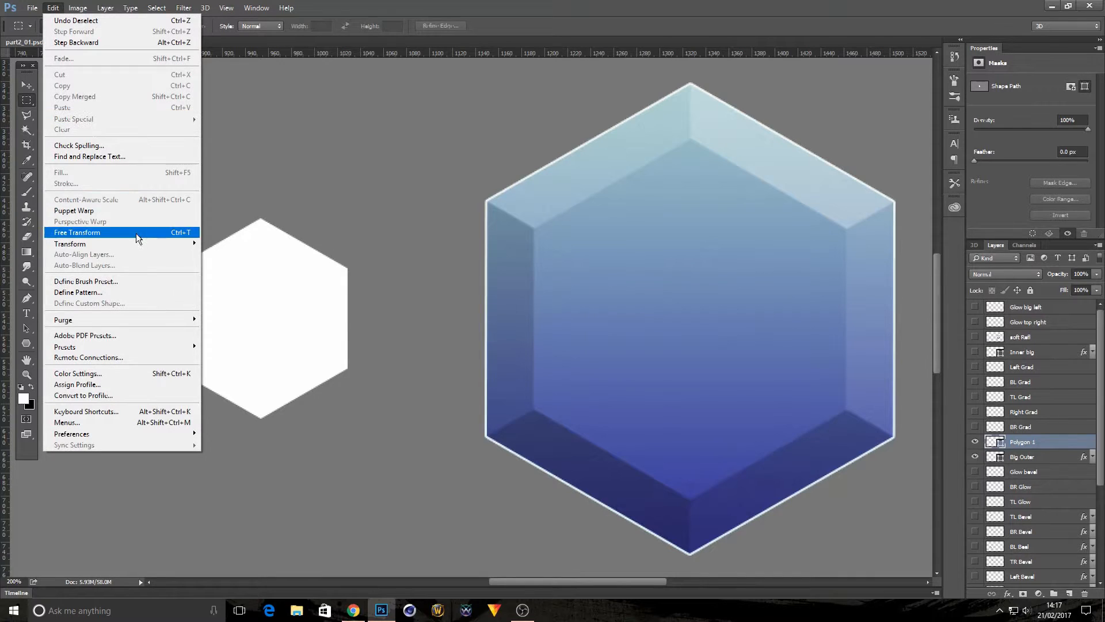
mouse_move(137, 243)
left_click(220, 259)
left_click_drag(347, 421, 276, 356)
key("Return")
key("m")
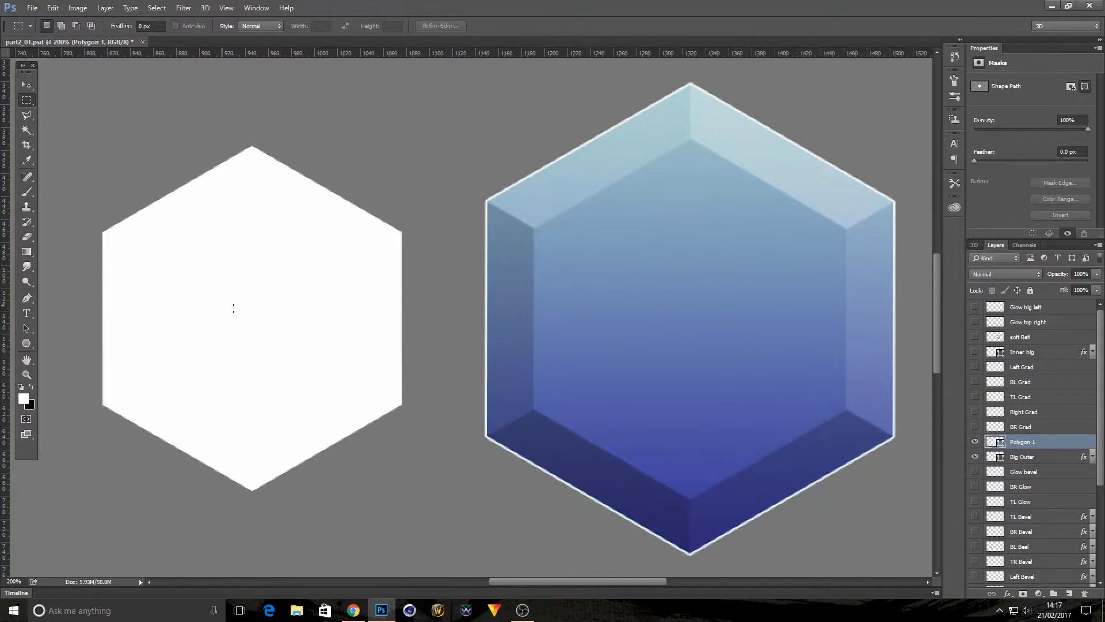
- Examine the Big Outer layer's Bevel & Emboss settings, Gradient Overlay and gradient colors without changing them
left_click(1074, 463)
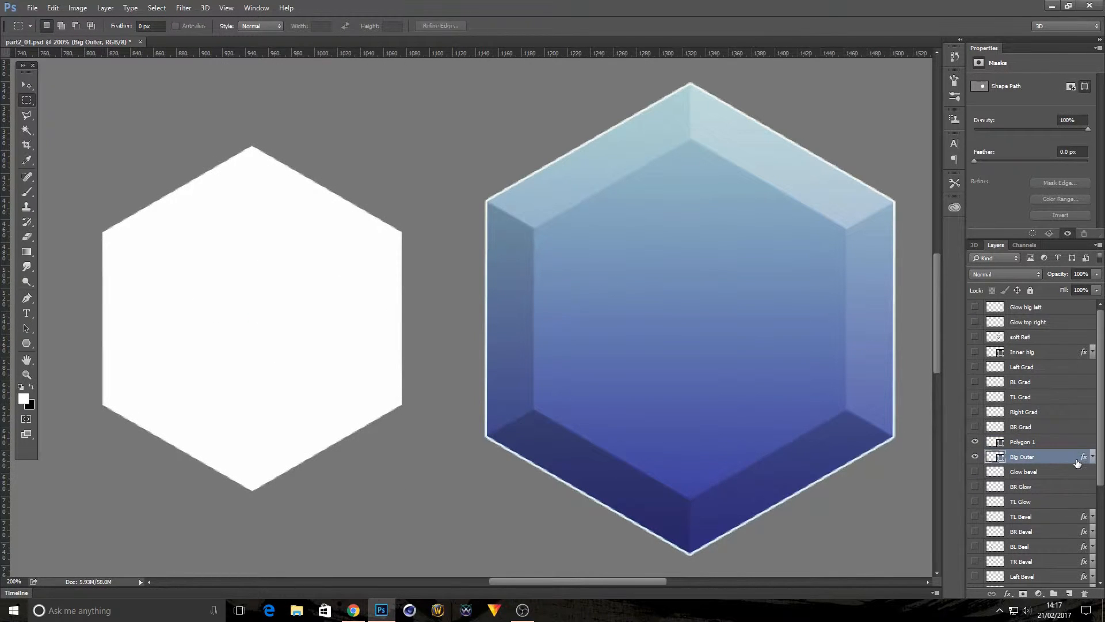
double_click(1077, 462)
left_click(388, 162)
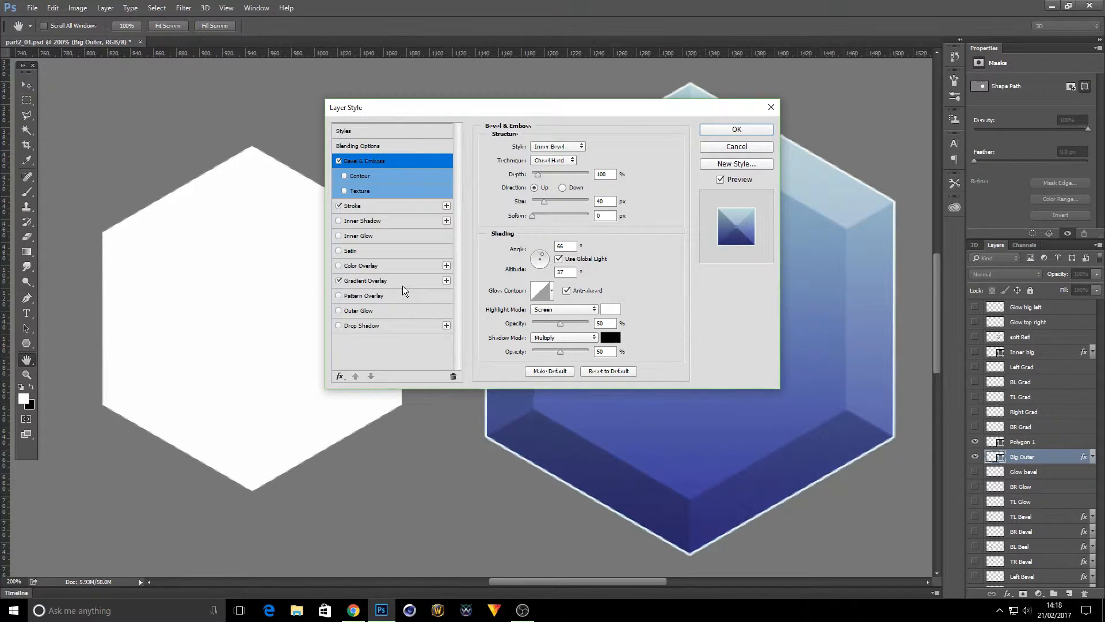
left_click(365, 280)
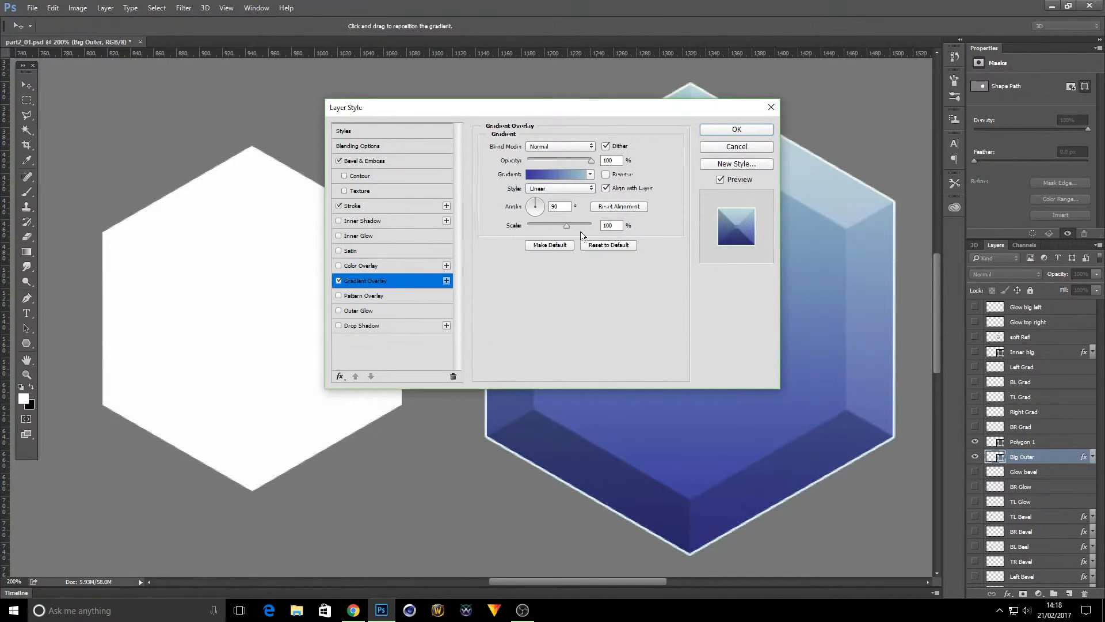
left_click(571, 175)
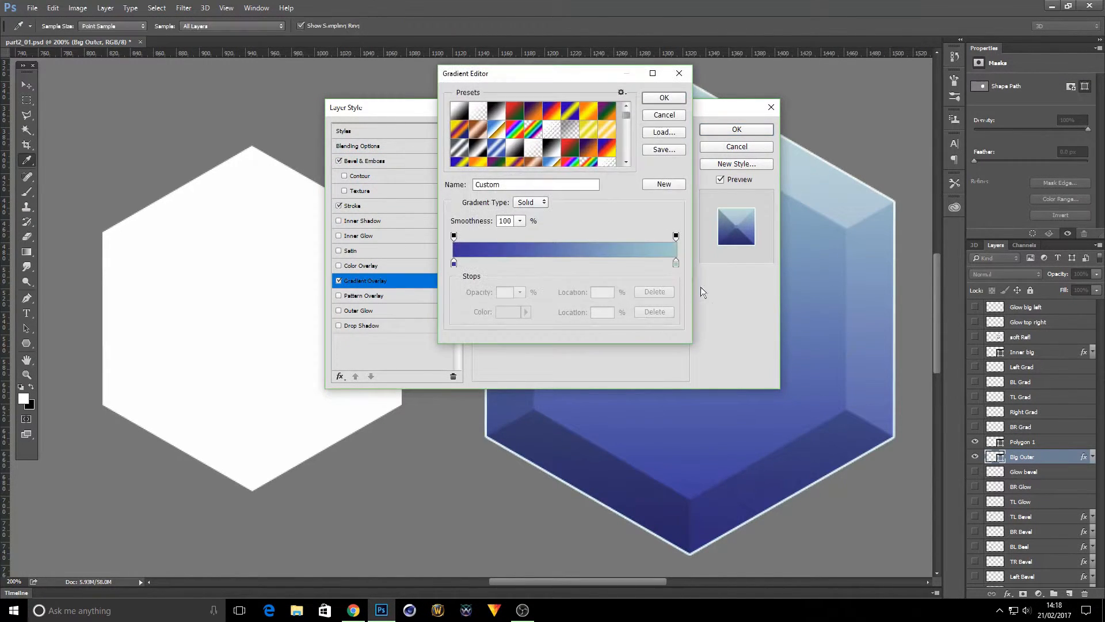
left_click(678, 116)
left_click(753, 149)
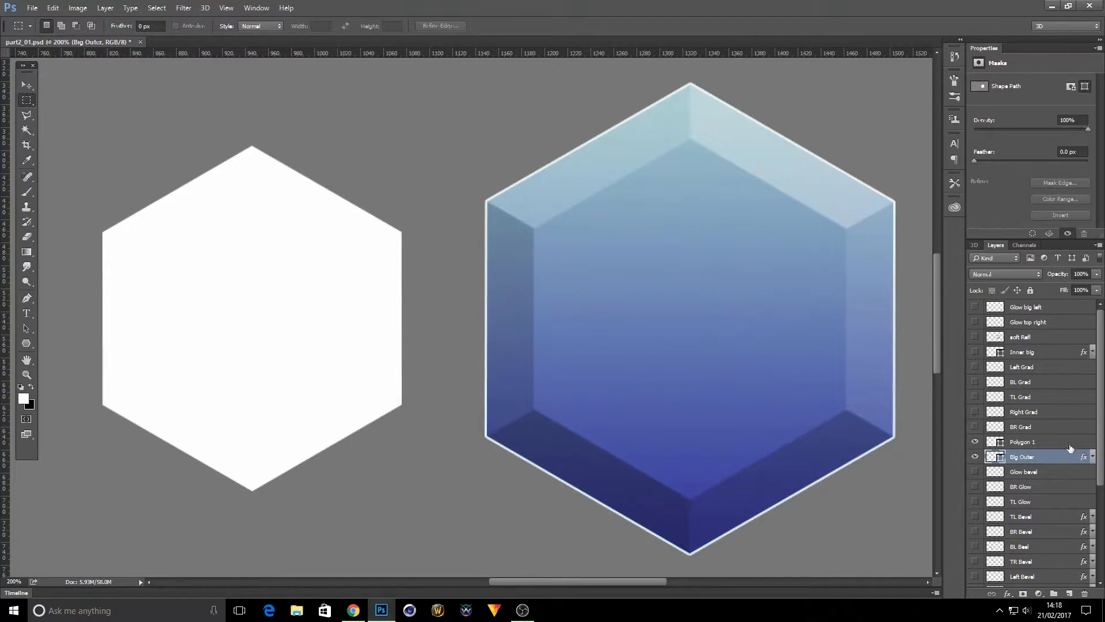
- Open the white hexagon's layer styles and enable Gradient Overlay, keeping the hexagon in view
left_click(1086, 442)
double_click(1086, 442)
left_click_drag(481, 105, 754, 311)
left_click(676, 478)
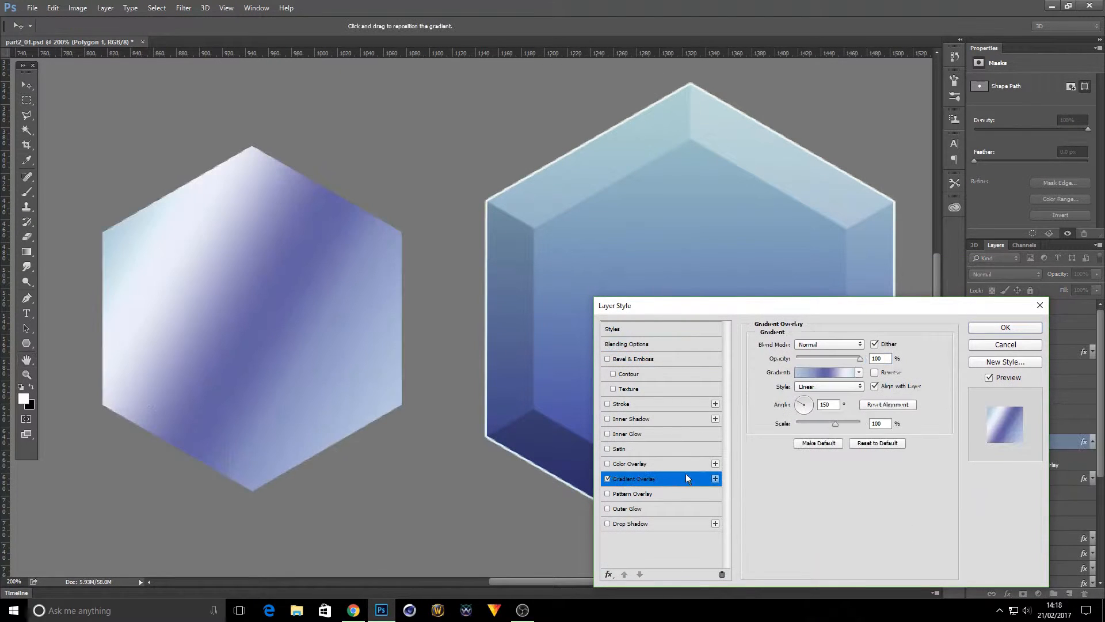
- Reduce the hexagon's gradient overlay to two stops, purple-blue to light blue, and set its angle to 90°
left_click(841, 372)
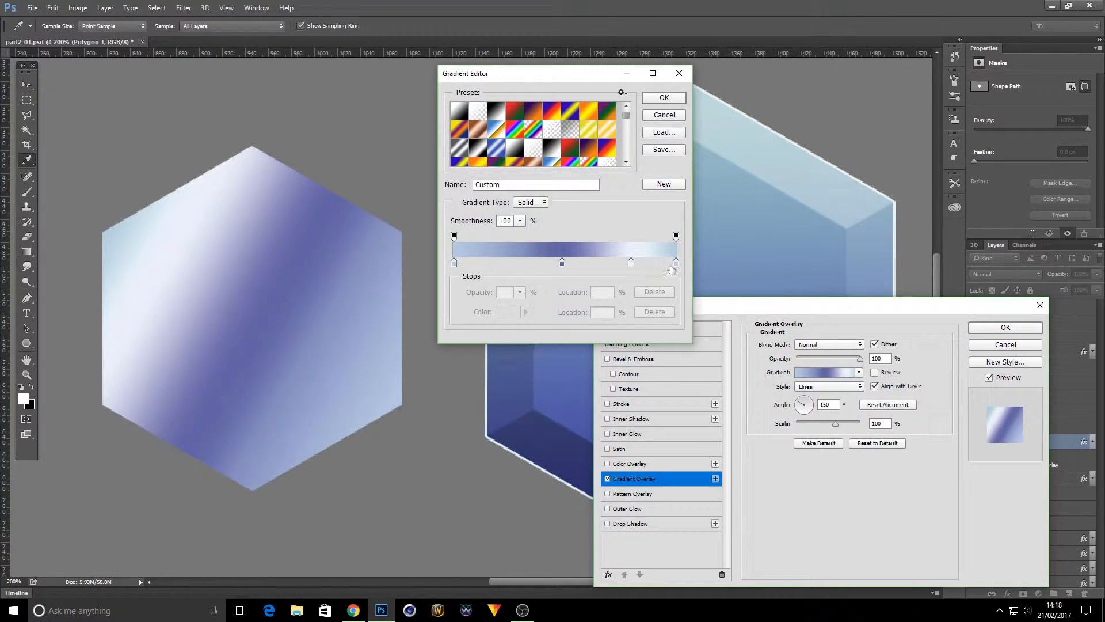
left_click_drag(562, 263, 449, 272)
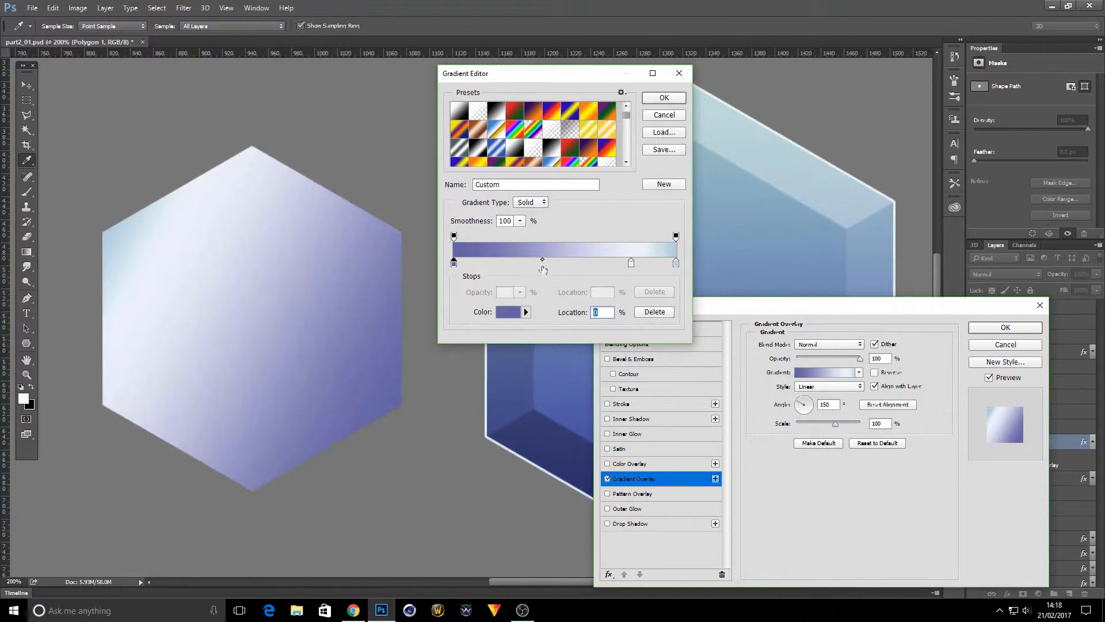
left_click_drag(631, 264, 640, 291)
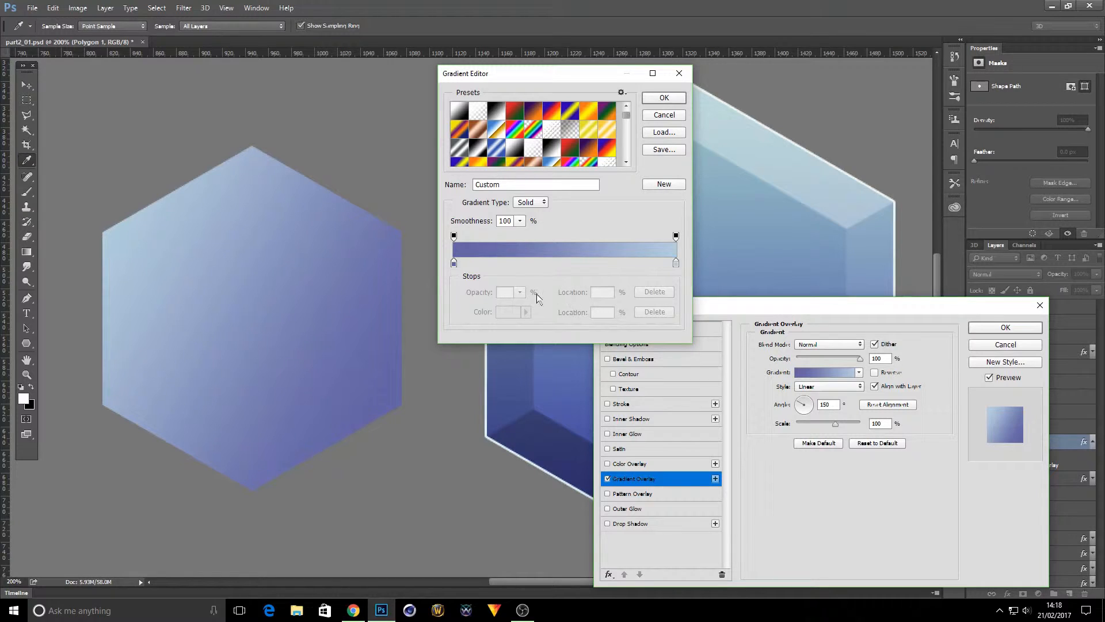
left_click(663, 98)
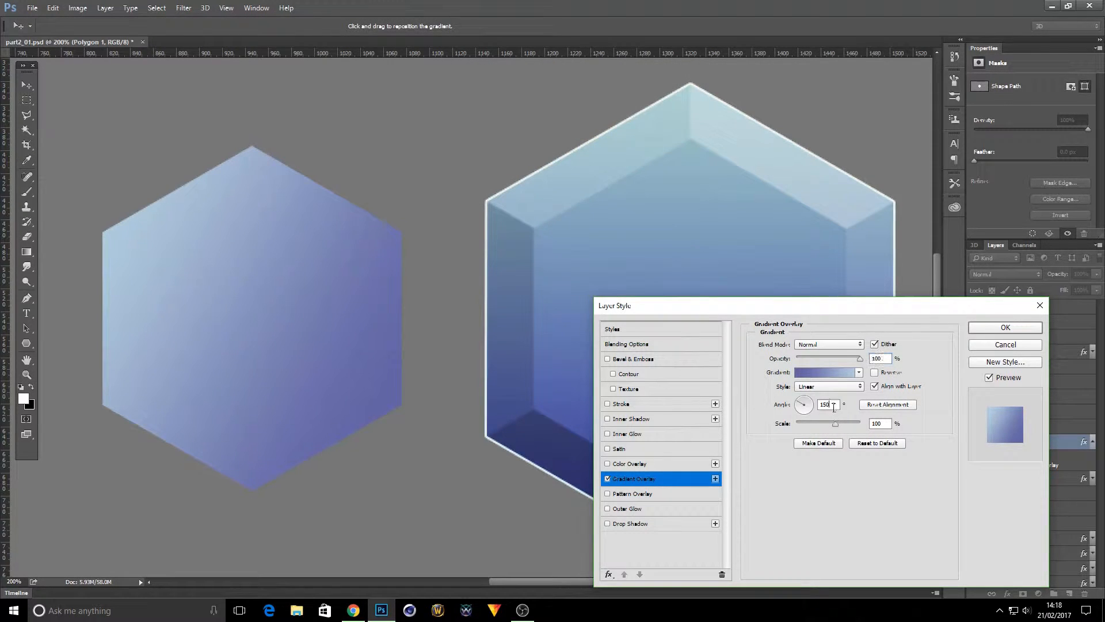
type("90")
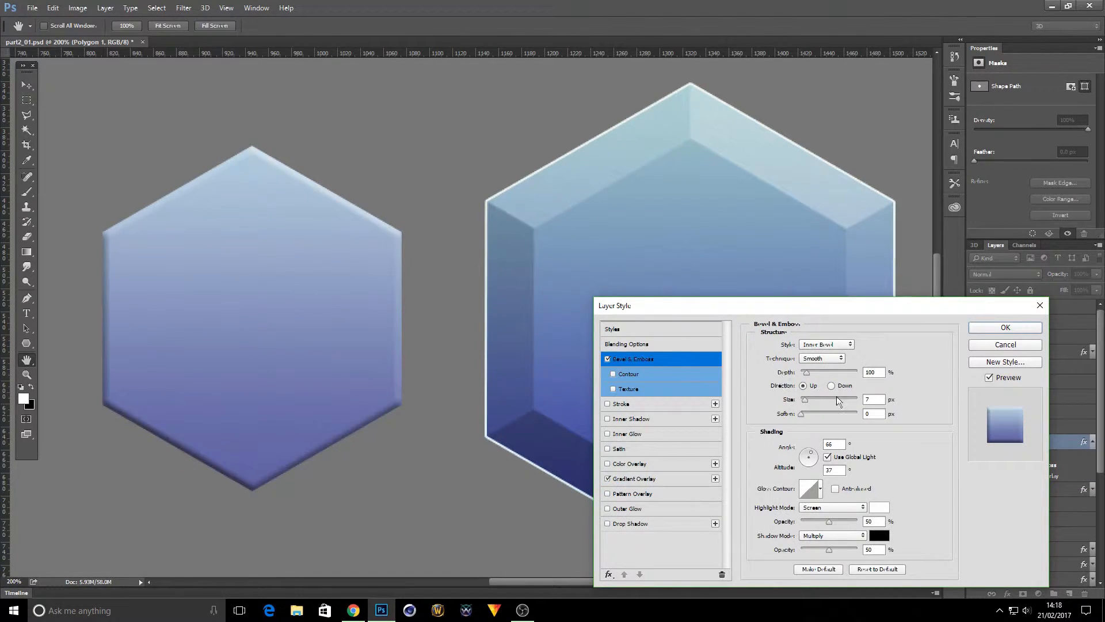
- Give the hexagon a Chisel Hard inner bevel with a size of 40 px and apply the layer style
left_click(819, 361)
left_click(827, 374)
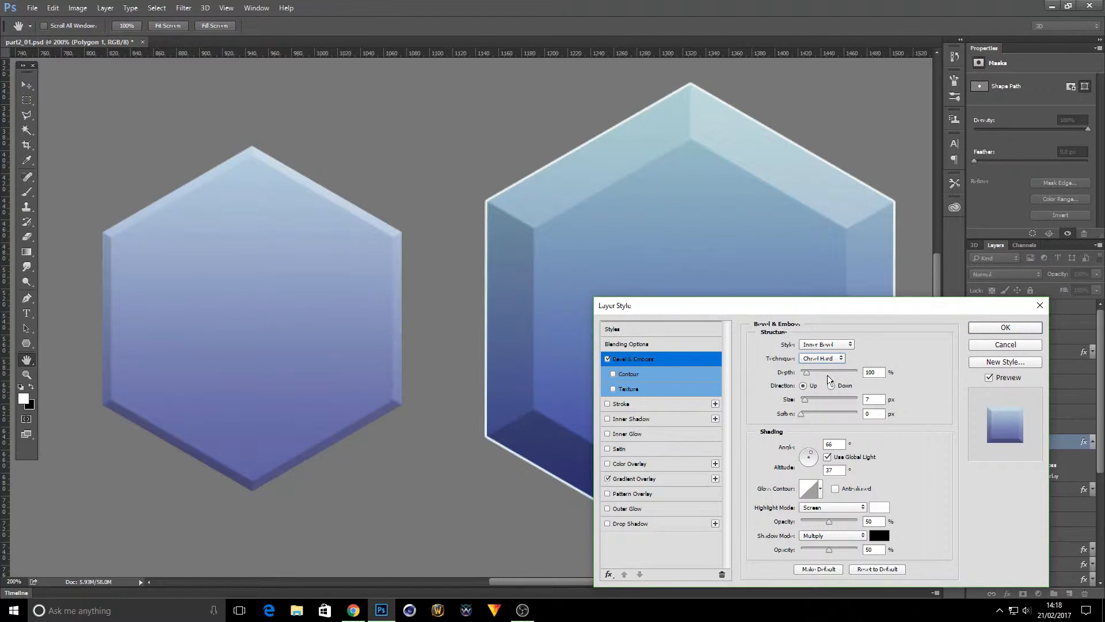
left_click(807, 398)
type("40")
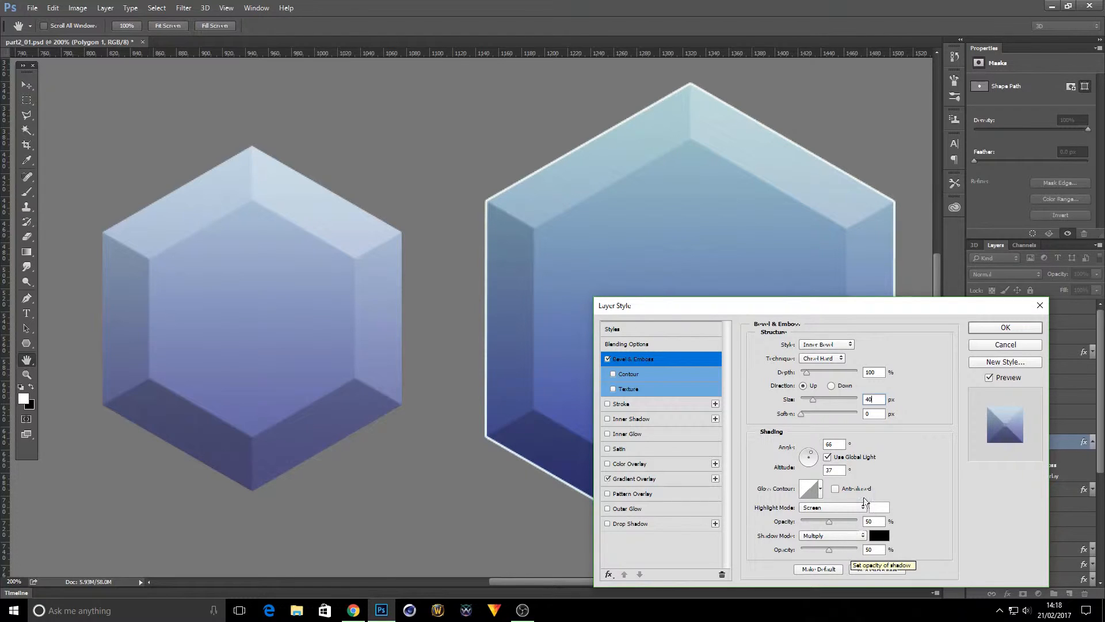
left_click(986, 328)
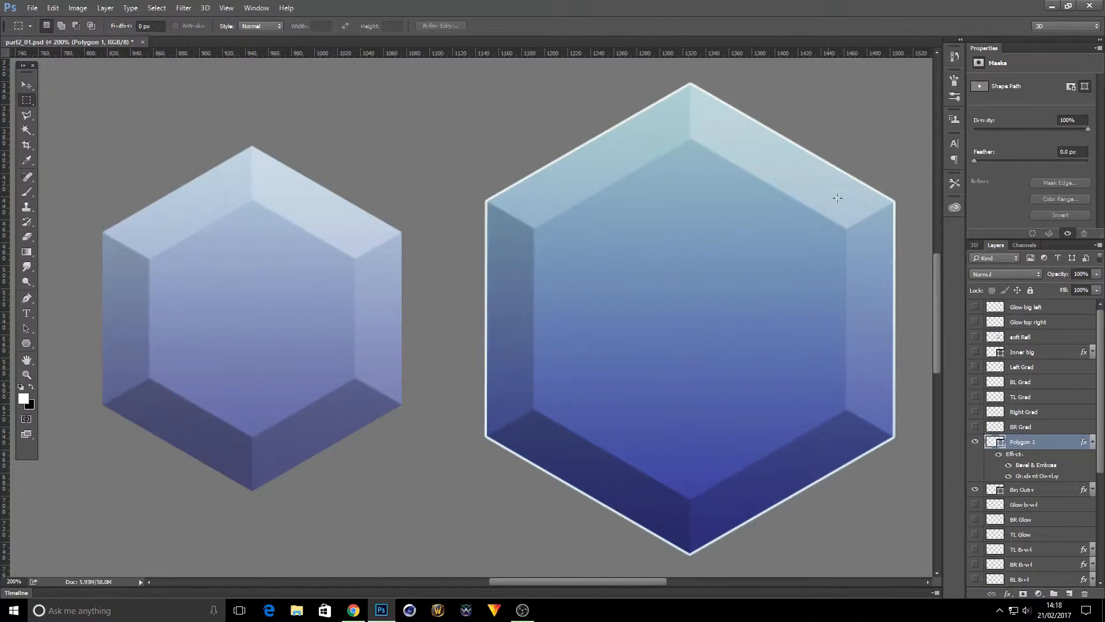
mouse_move(605, 581)
left_mouse_down()
mouse_move(555, 580)
mouse_move(620, 580)
mouse_move(593, 582)
mouse_move(602, 582)
left_mouse_up()
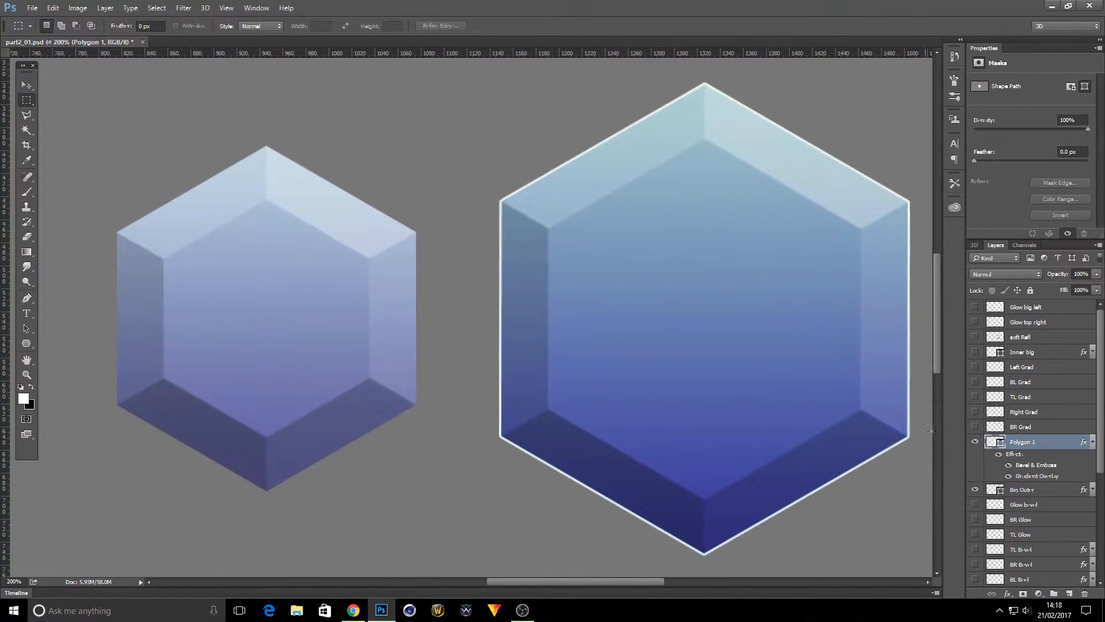
- Compare the small hexagon with the Reference badge by showing that layer and moving the hexagon aside, restoring both
scroll(1041, 514, "down", 6)
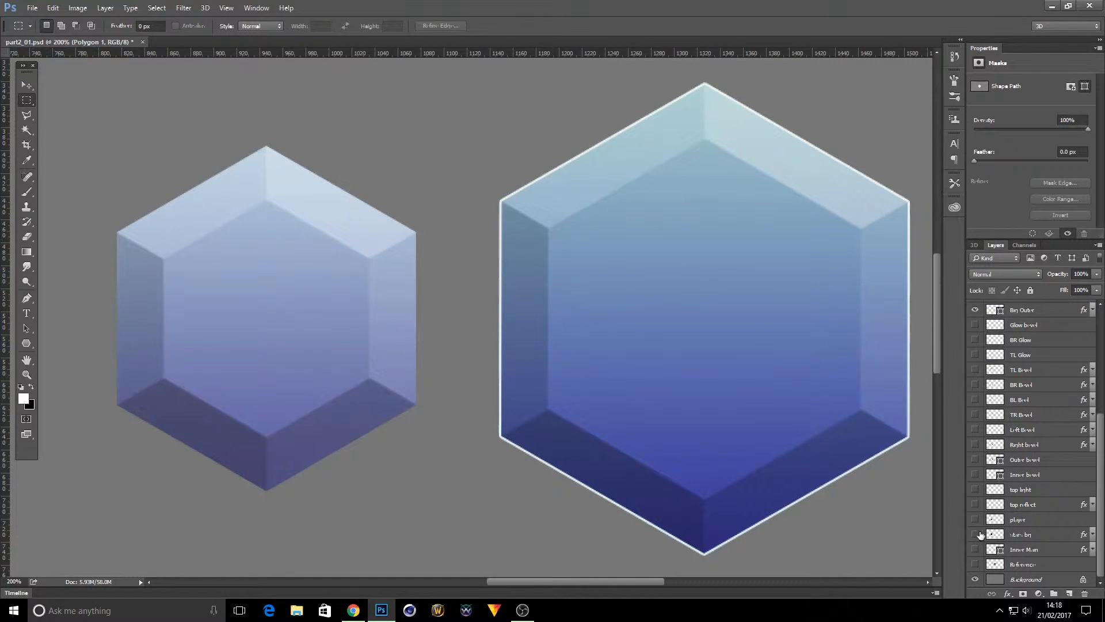
left_click(974, 564)
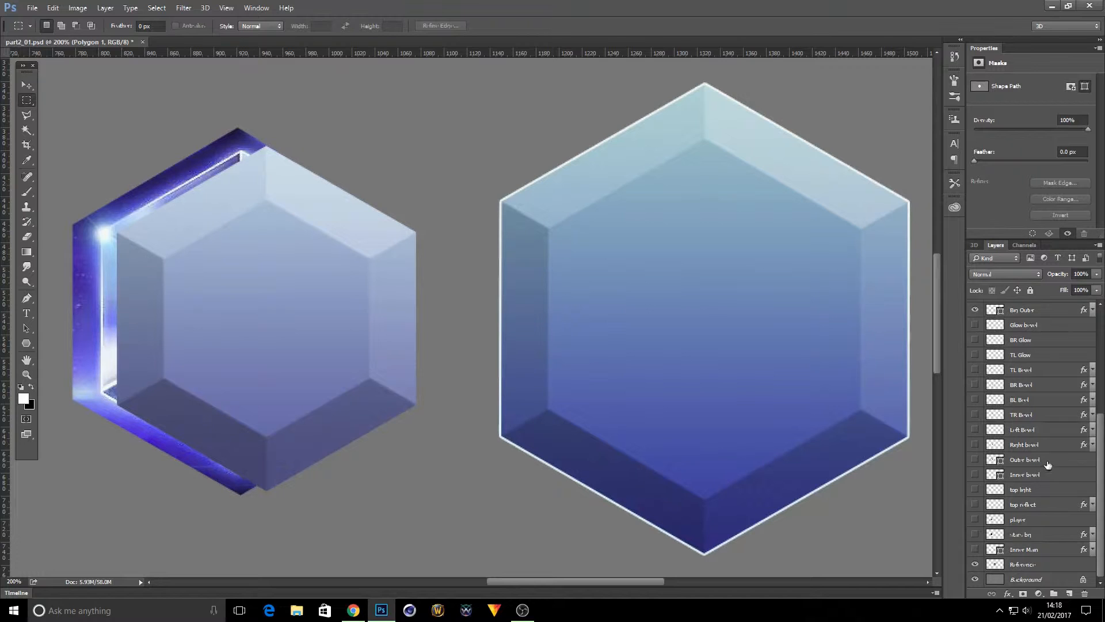
scroll(1042, 469, "up", 5)
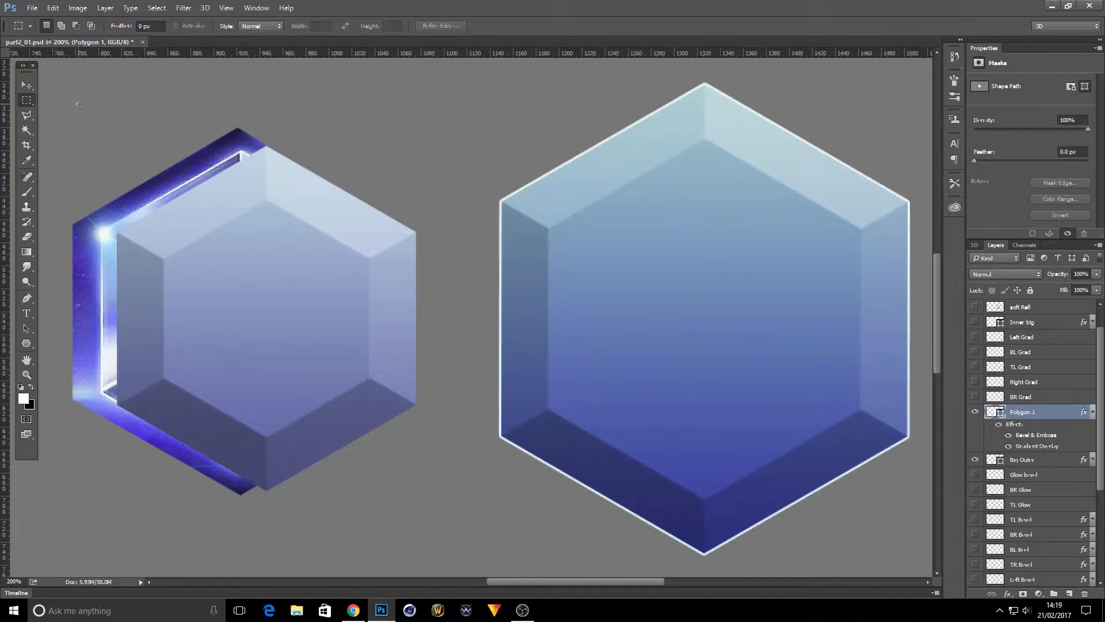
left_click(28, 87)
left_click_drag(178, 264, 547, 328)
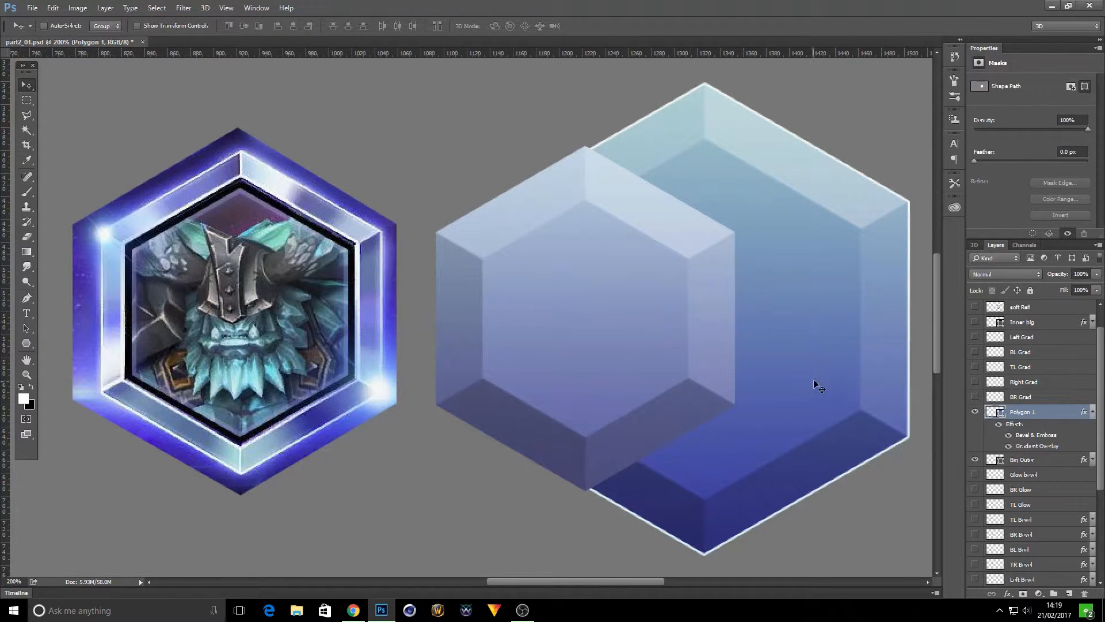
scroll(1025, 403, "down", 5)
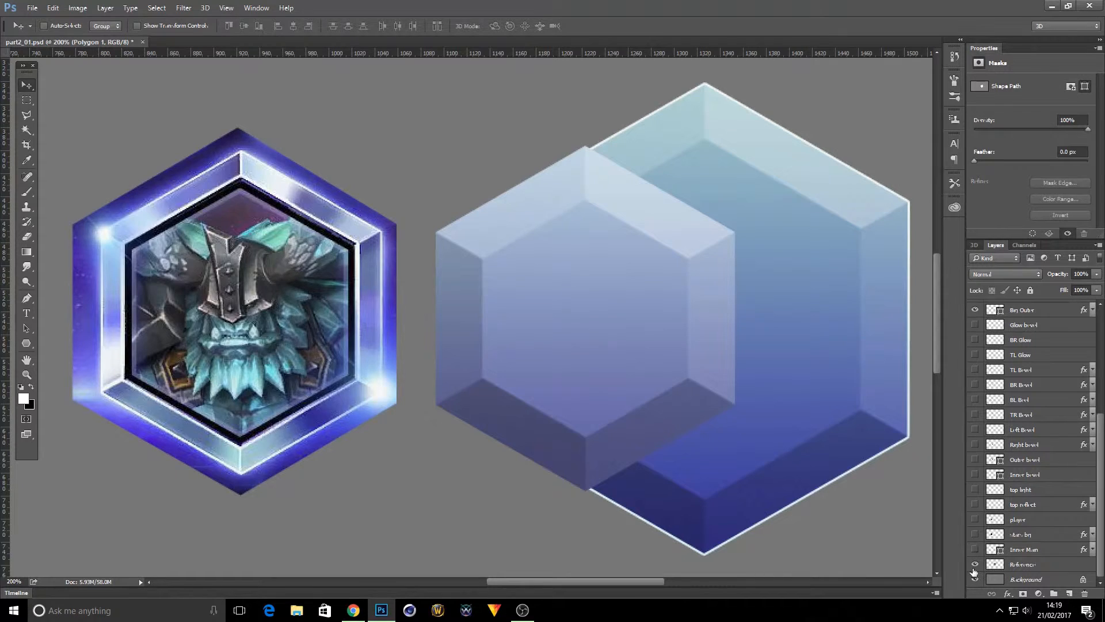
left_click(975, 564)
scroll(1024, 403, "up", 4)
left_click_drag(640, 300, 337, 299)
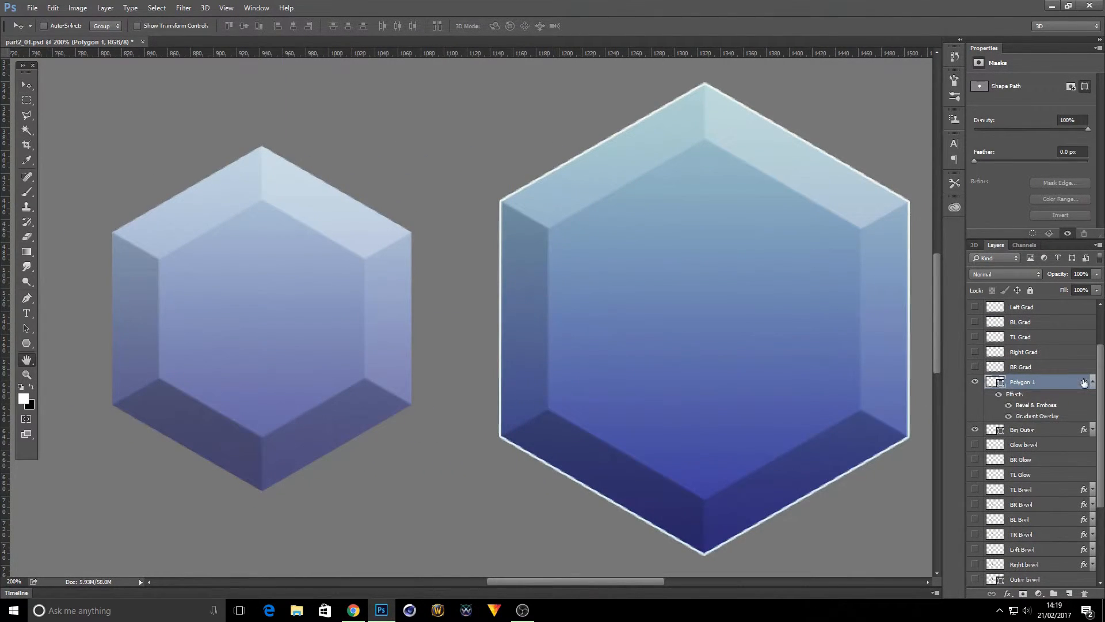
- Add a 2 px outside gradient stroke to the Polygon 1 hexagon, darkening the gradient's starting stop to a muted blue
double_click(1083, 382)
left_click(665, 405)
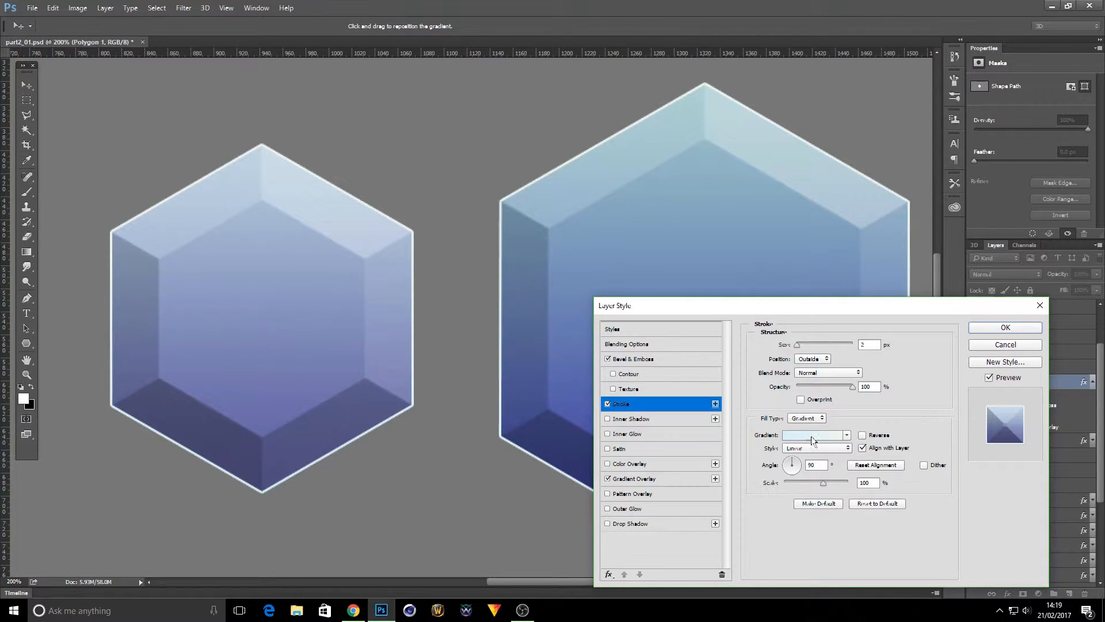
left_click(846, 435)
left_click(817, 440)
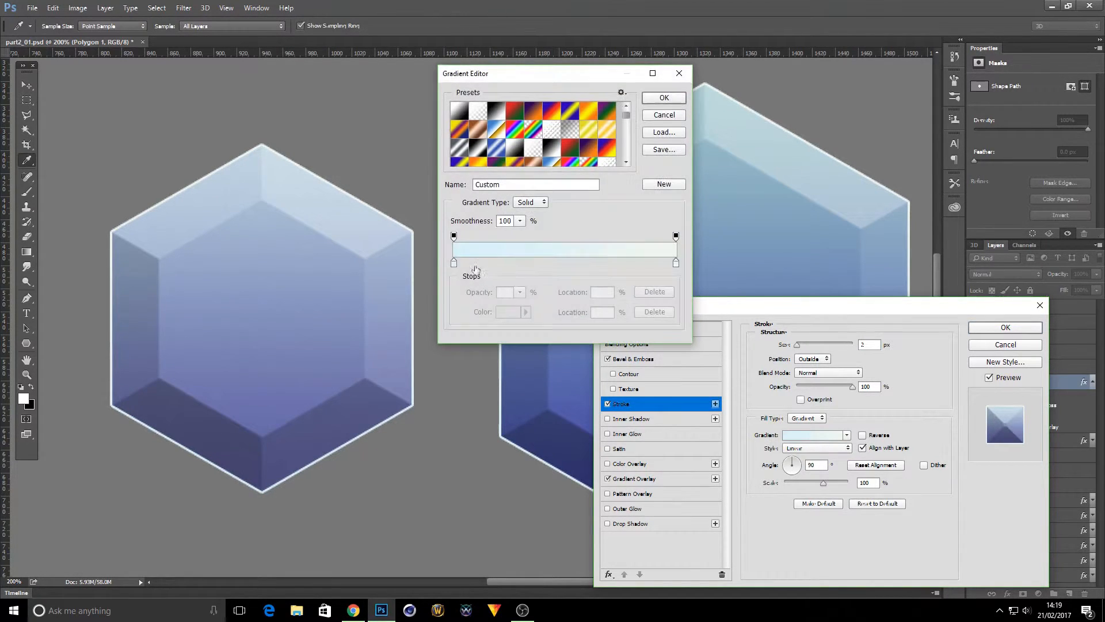
double_click(455, 263)
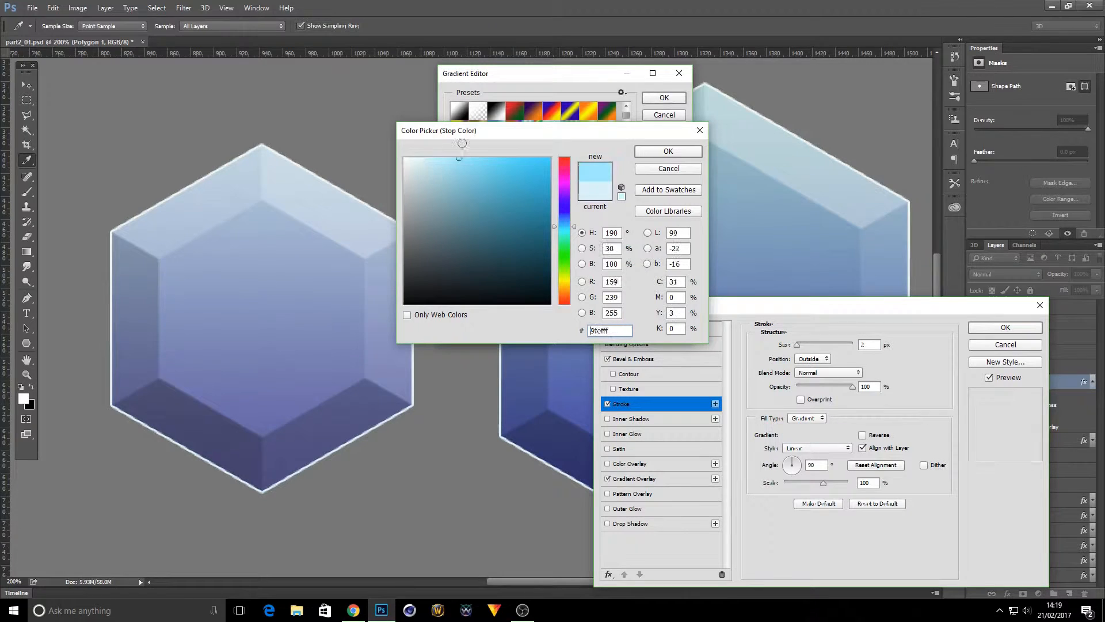
left_click(449, 202)
left_click(444, 188)
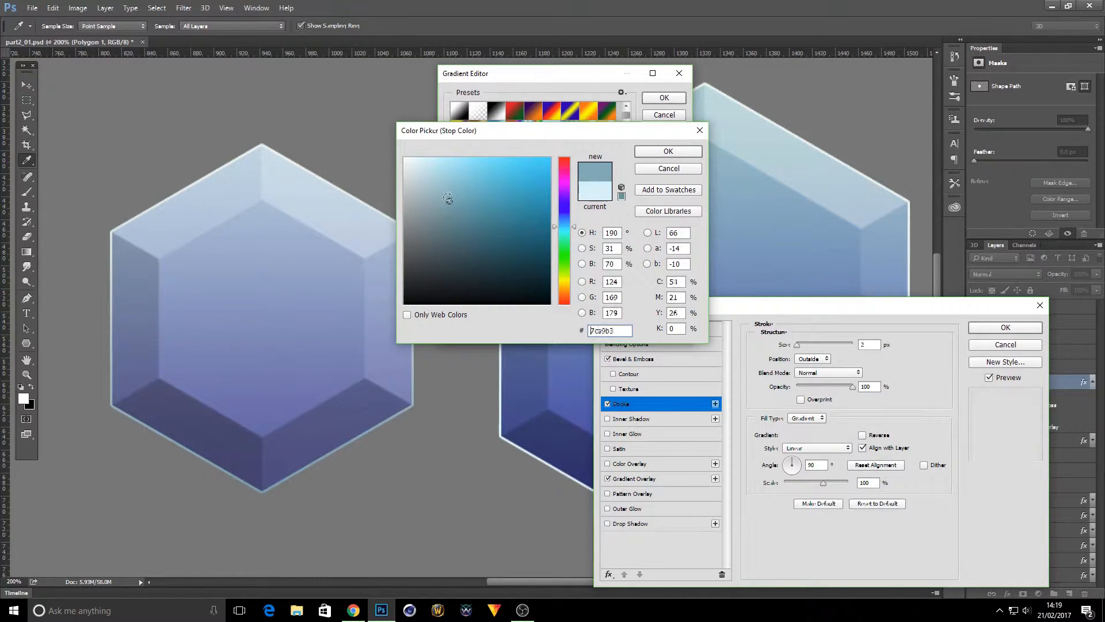
left_click(668, 151)
left_click(664, 97)
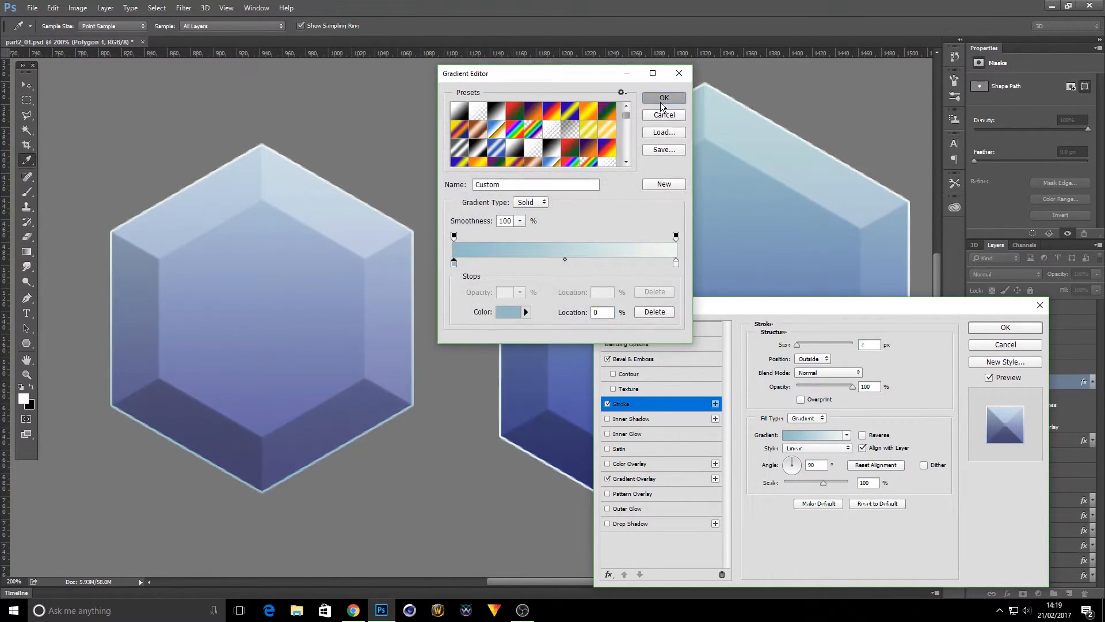
left_click(1005, 327)
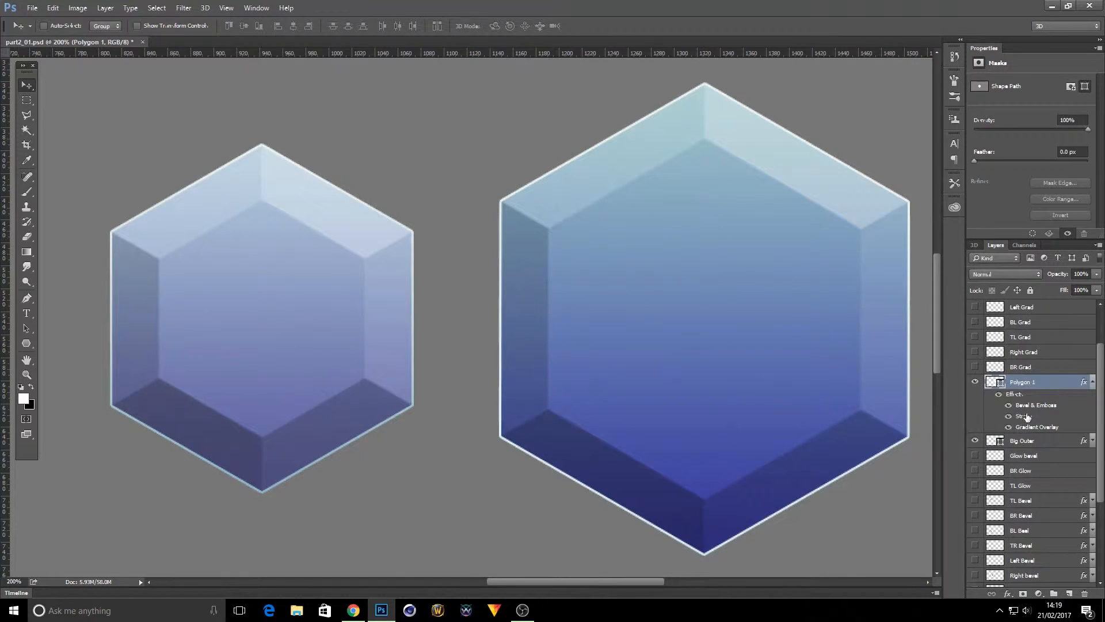
- Duplicate the Polygon 1 layer within the same document, keeping the suggested layer name
scroll(1026, 415, "up", 2)
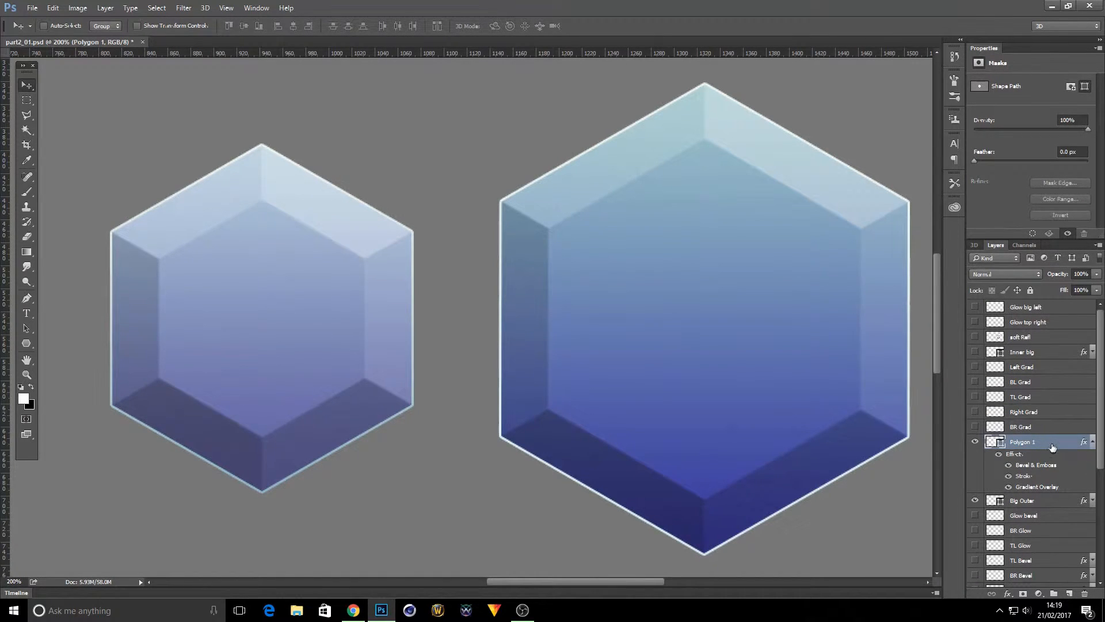
right_click(1052, 447)
left_click(928, 129)
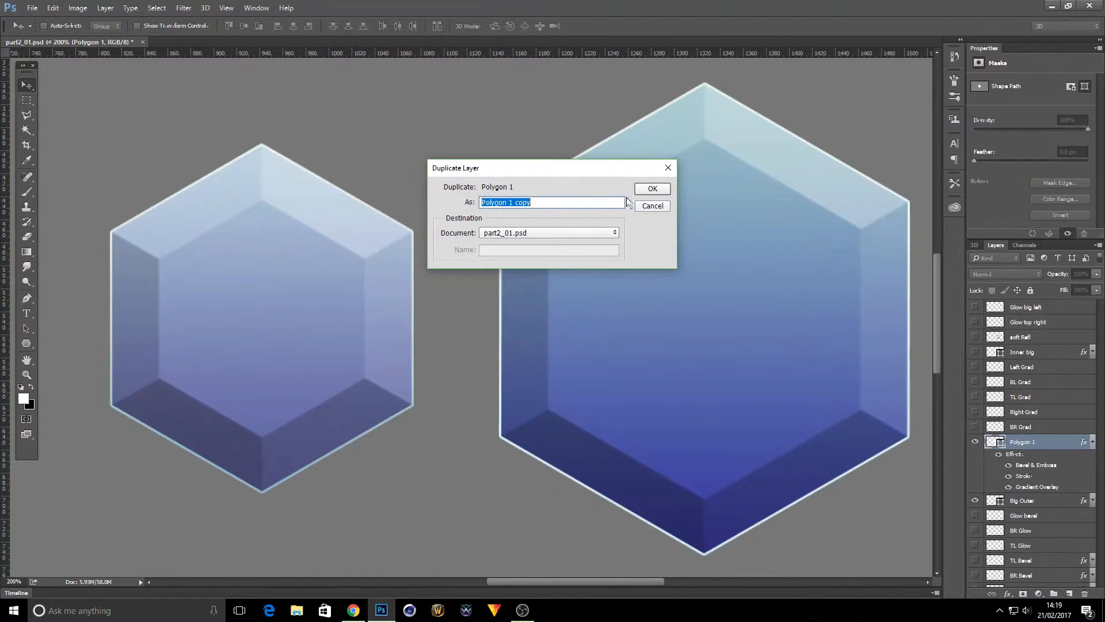
key("Return")
- Scale the duplicated hexagon to about 69% and center it inside the original hexagon
left_click(53, 7)
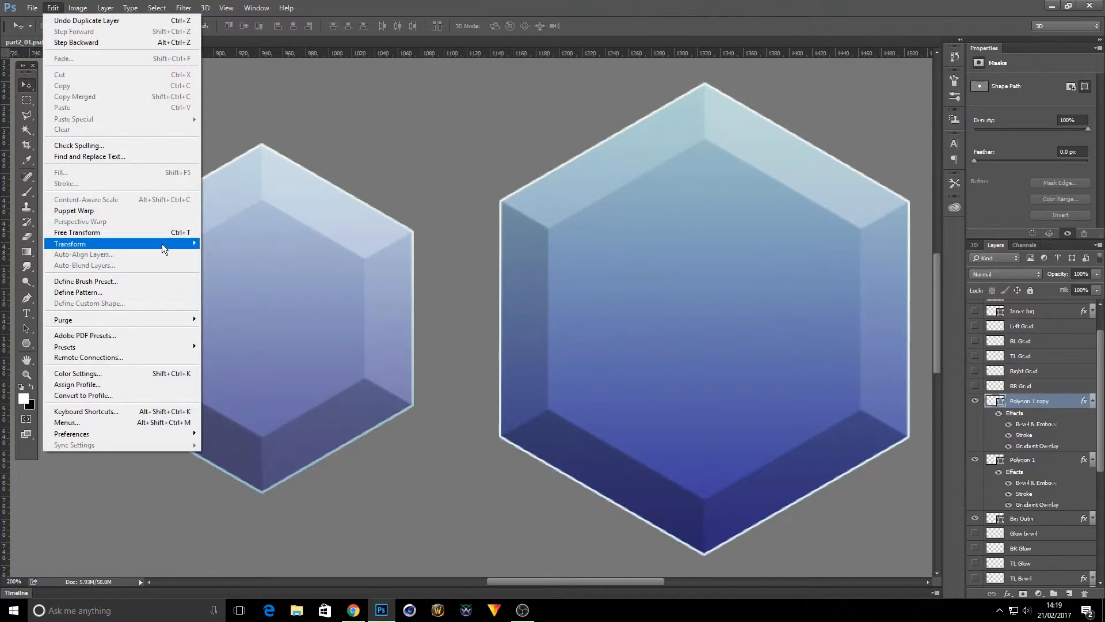
mouse_move(162, 246)
left_click(254, 263)
left_click_drag(111, 144, 204, 251)
left_click_drag(314, 344, 263, 291)
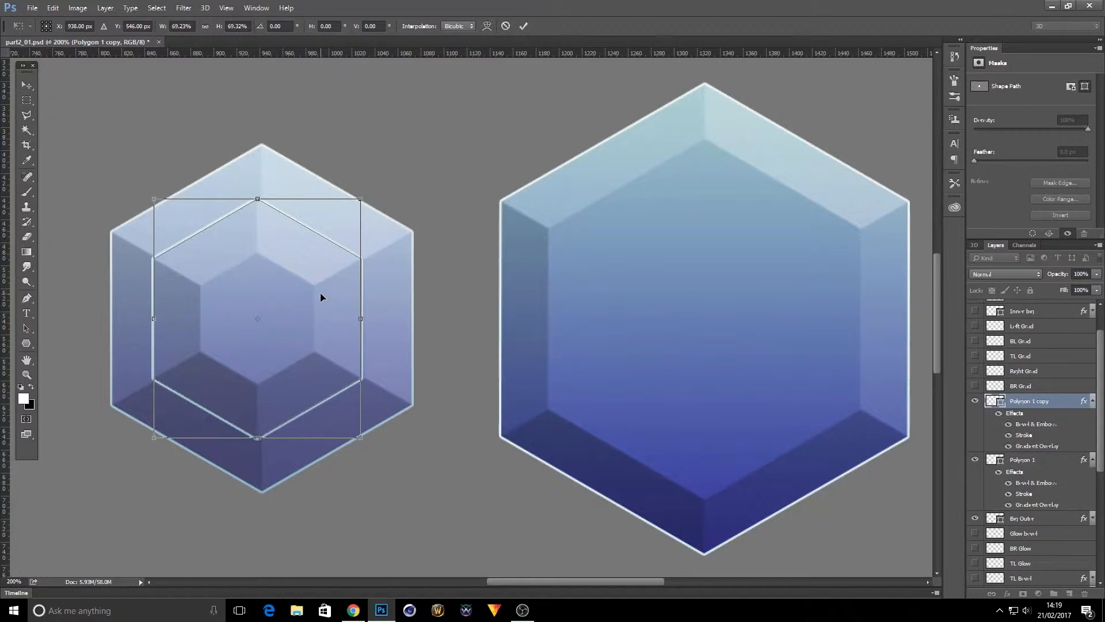
key("Return")
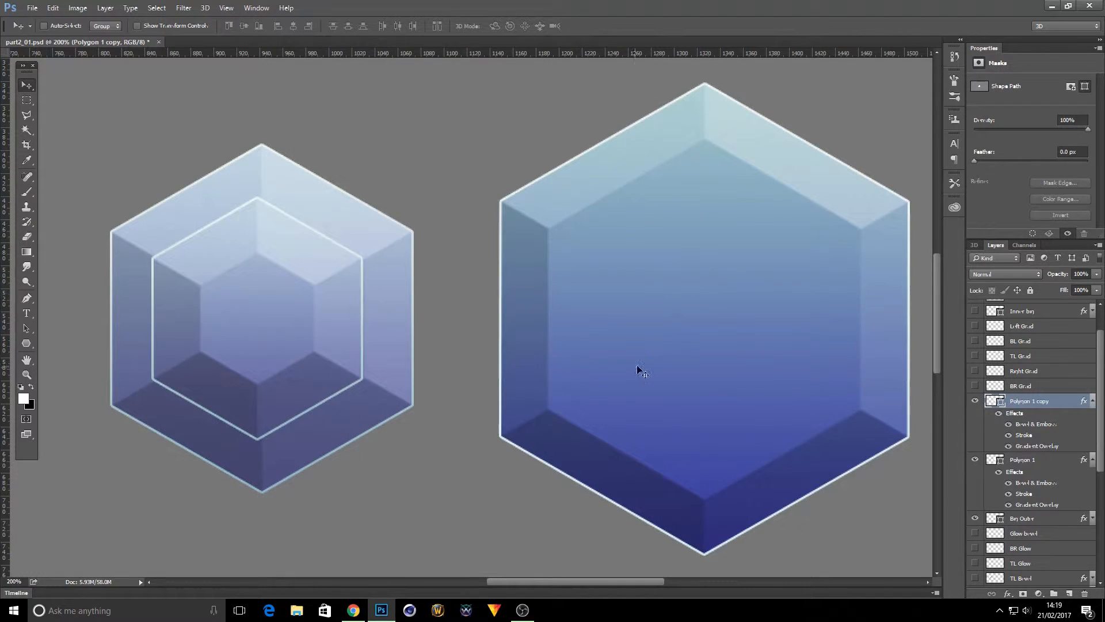
- Set the inner hexagon's bevel direction to Down with a size of 4 px, and reverse its gradient overlay
double_click(1081, 403)
left_click(672, 358)
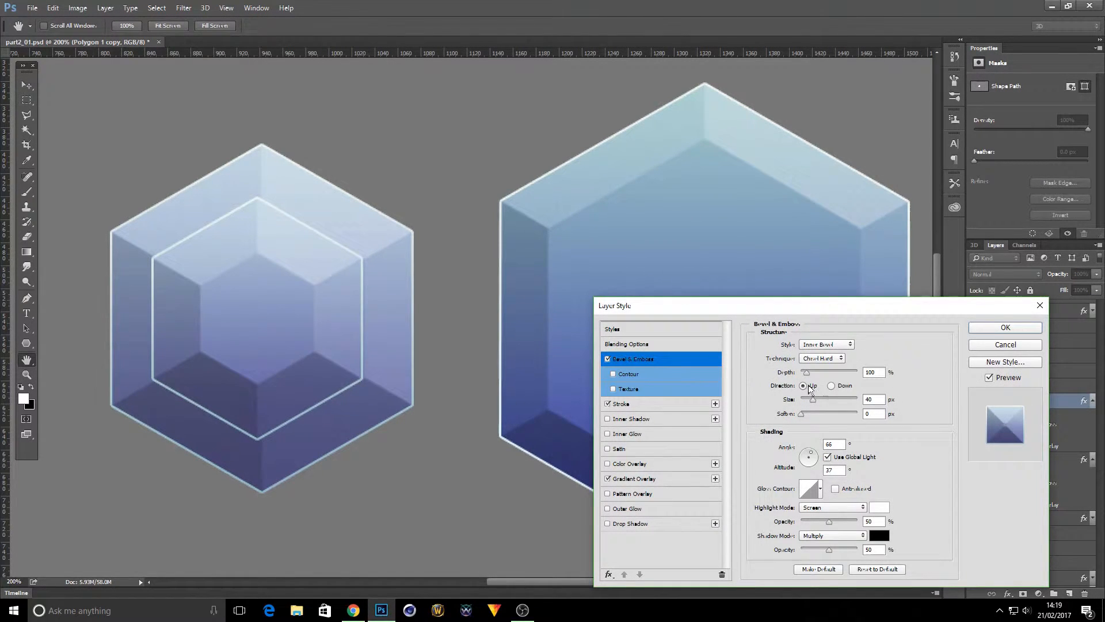
left_click(832, 386)
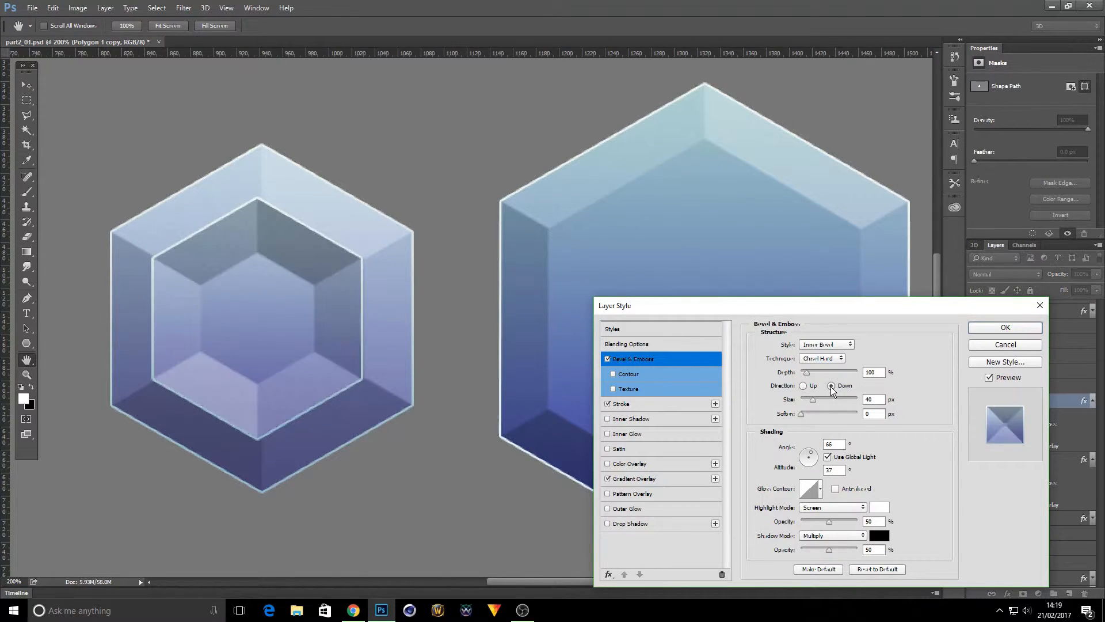
left_click_drag(814, 401, 802, 400)
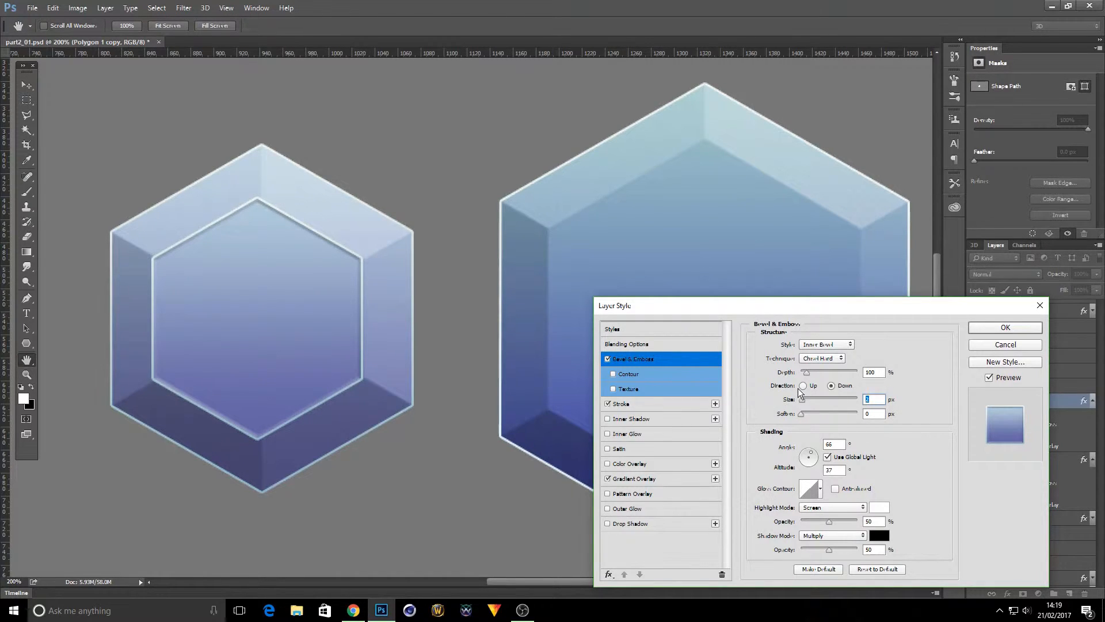
type("4")
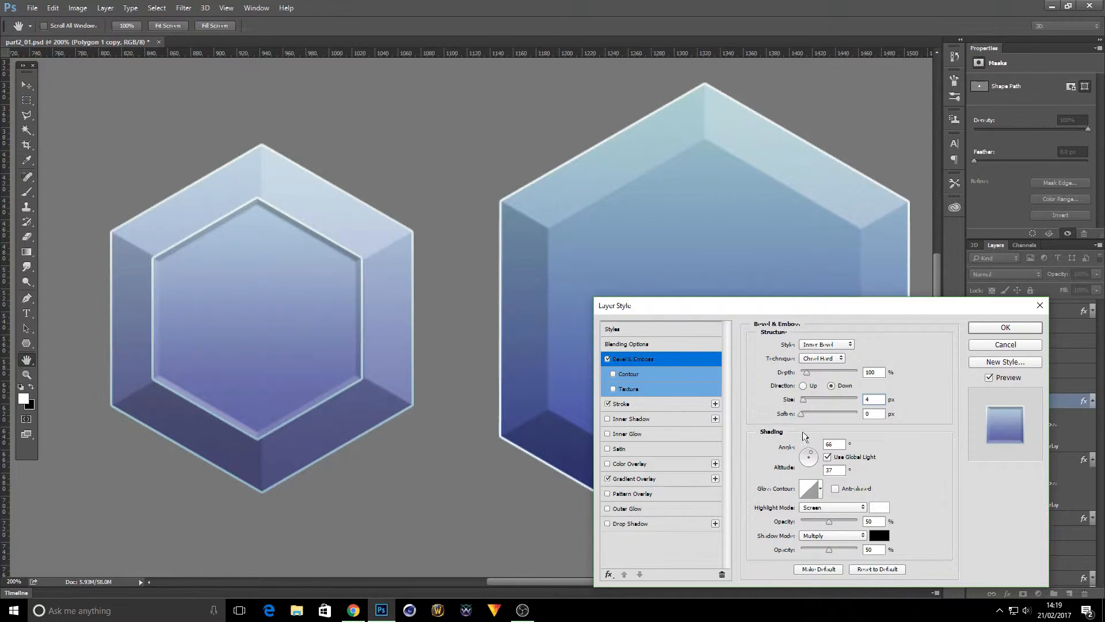
left_click(656, 481)
left_click(874, 373)
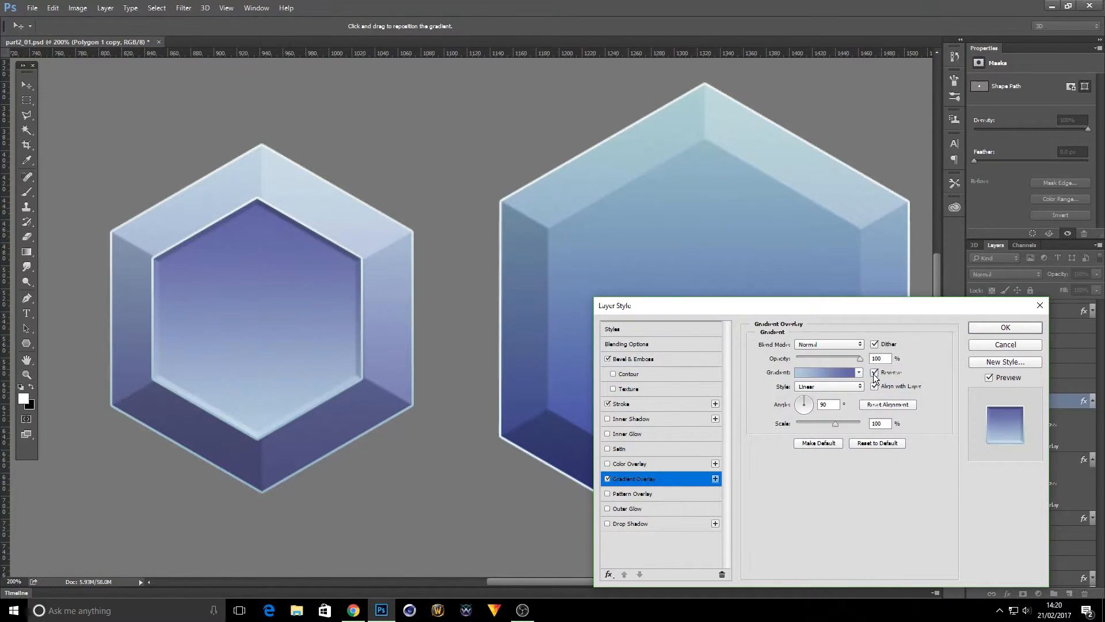
- Add an inner shadow with a distance of 8 px to the inner hexagon, disable its stroke and apply the layer style
left_click(679, 419)
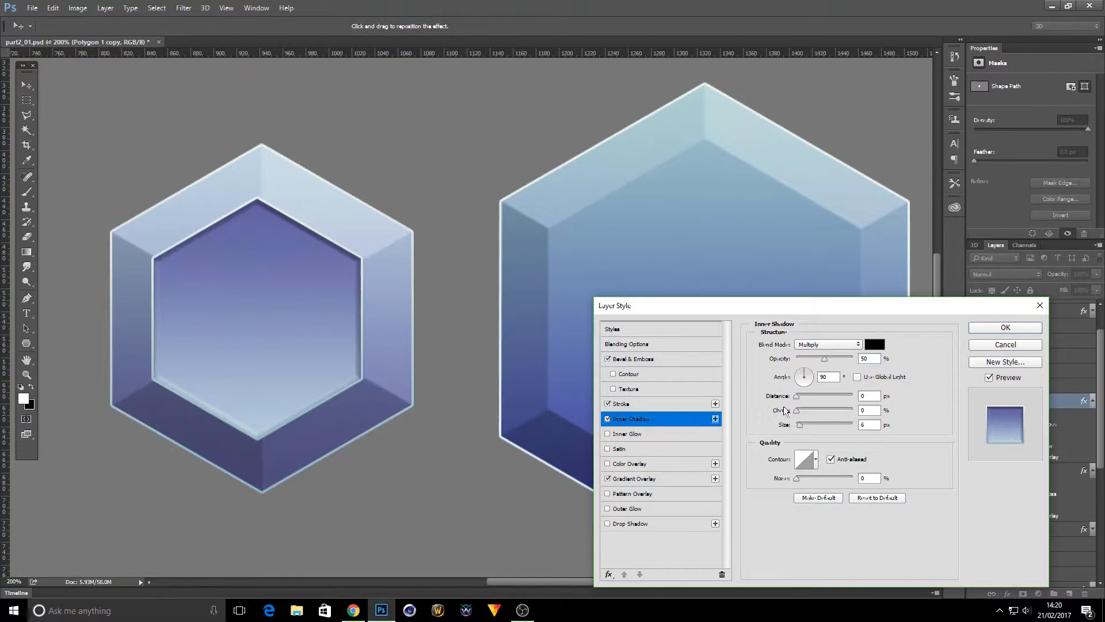
mouse_move(801, 425)
left_mouse_down()
mouse_move(809, 398)
mouse_move(801, 426)
left_mouse_up()
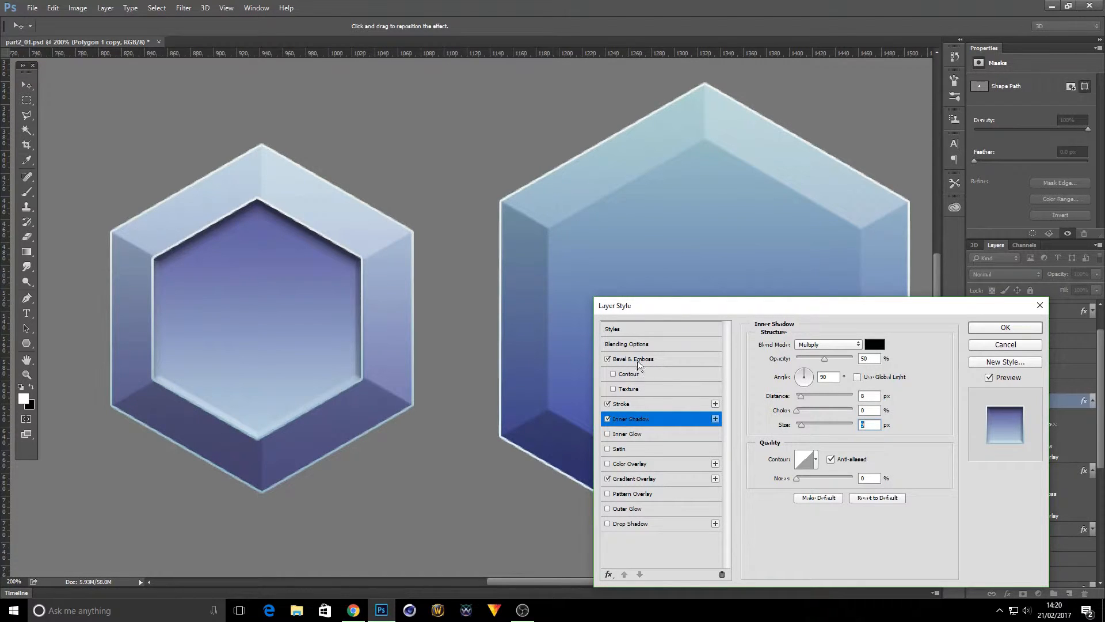
left_click(607, 404)
left_click(607, 405)
left_click(608, 405)
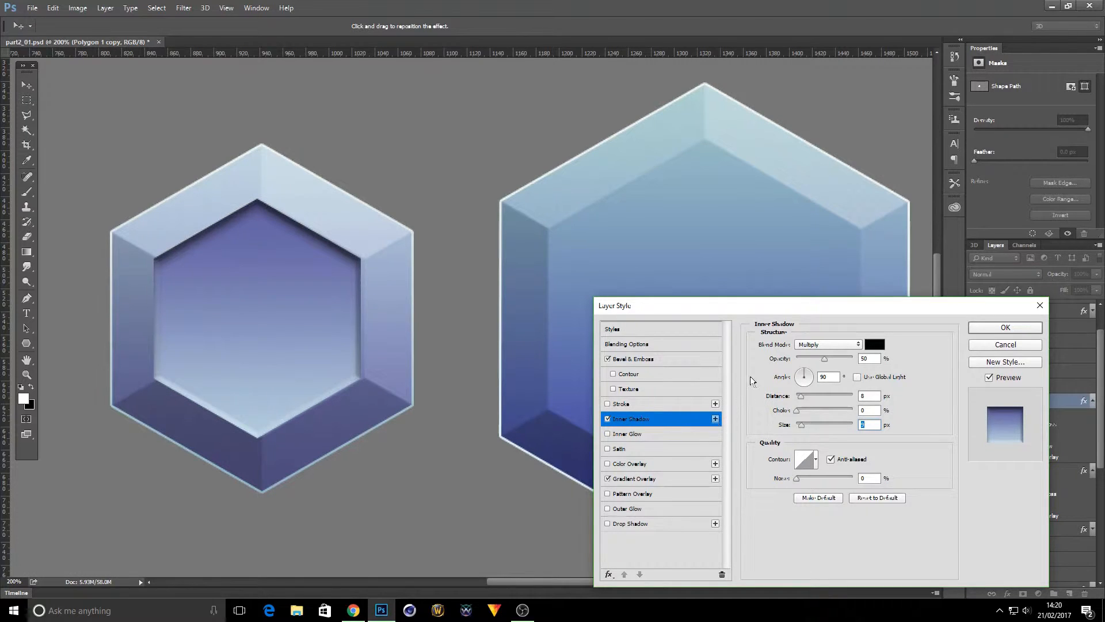
key("Return")
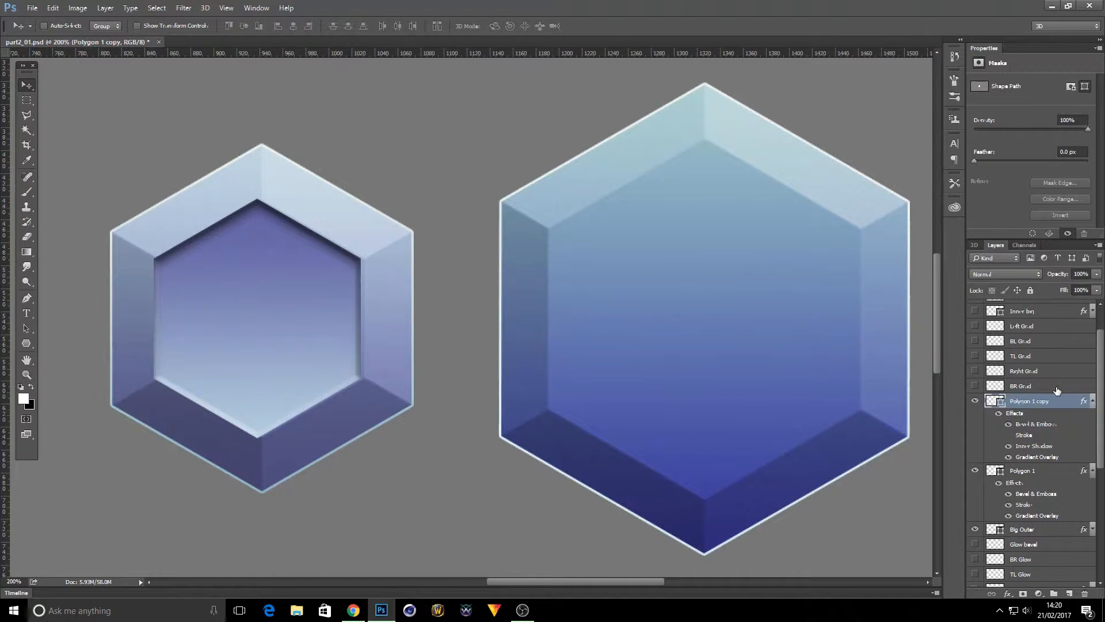
- Preview the soft Refl layer on the large gem and hide it again
scroll(1055, 389, "up", 1)
scroll(1045, 389, "up", 1)
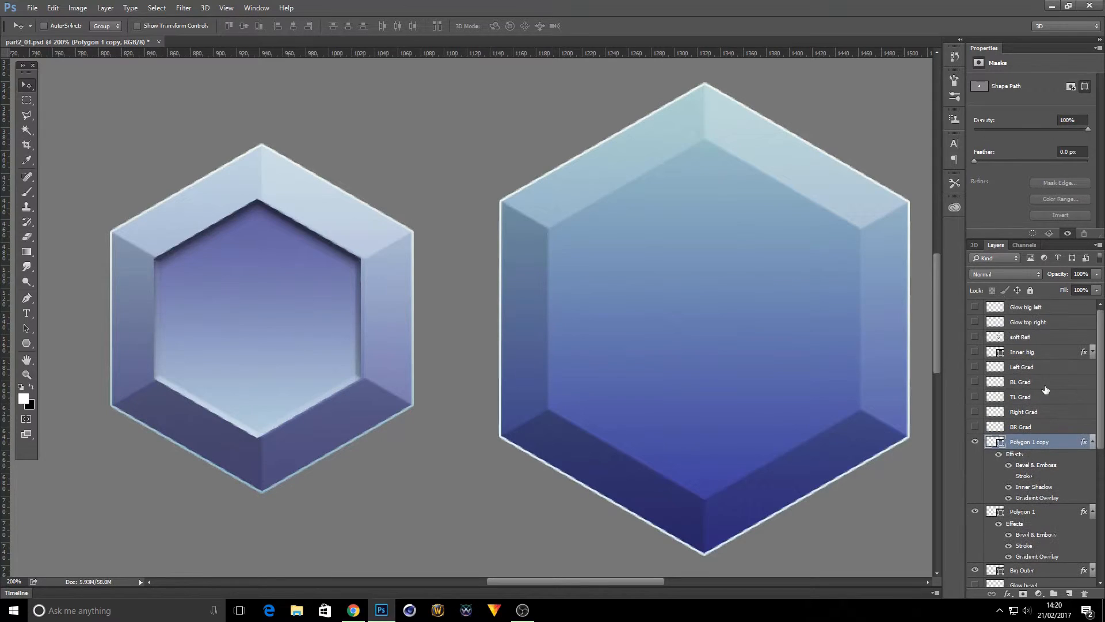
left_click(974, 336)
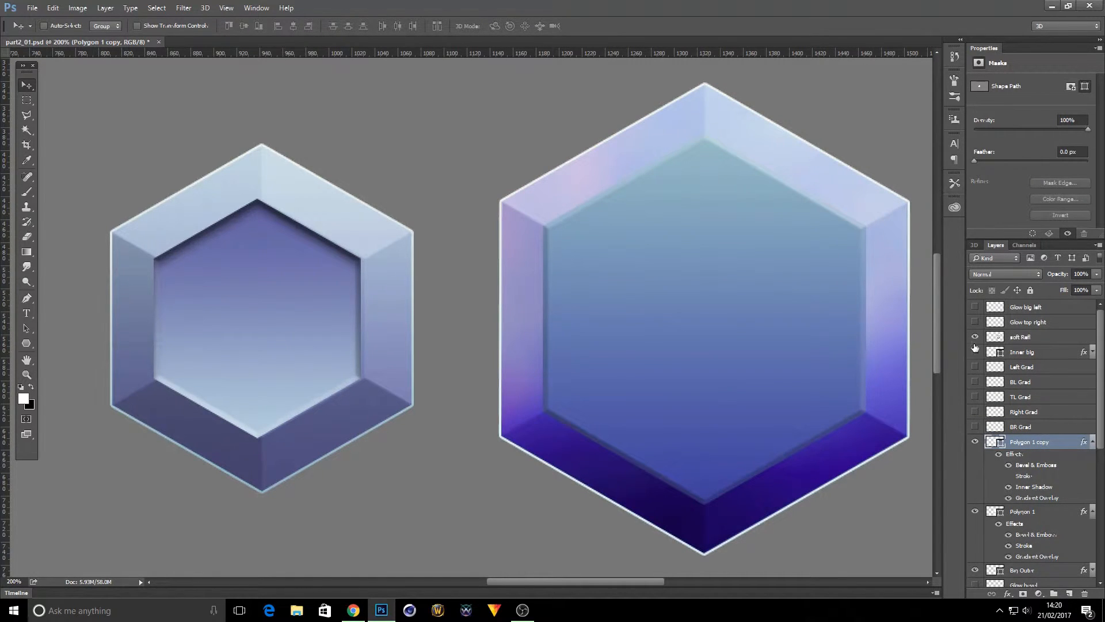
left_click(973, 337)
- Open the Galaxy-Wallpaper-Tumblr-For-Desktop.jpg image from the Tutorial 2 Images folder
left_click(32, 8)
left_click(26, 29)
left_click(292, 26)
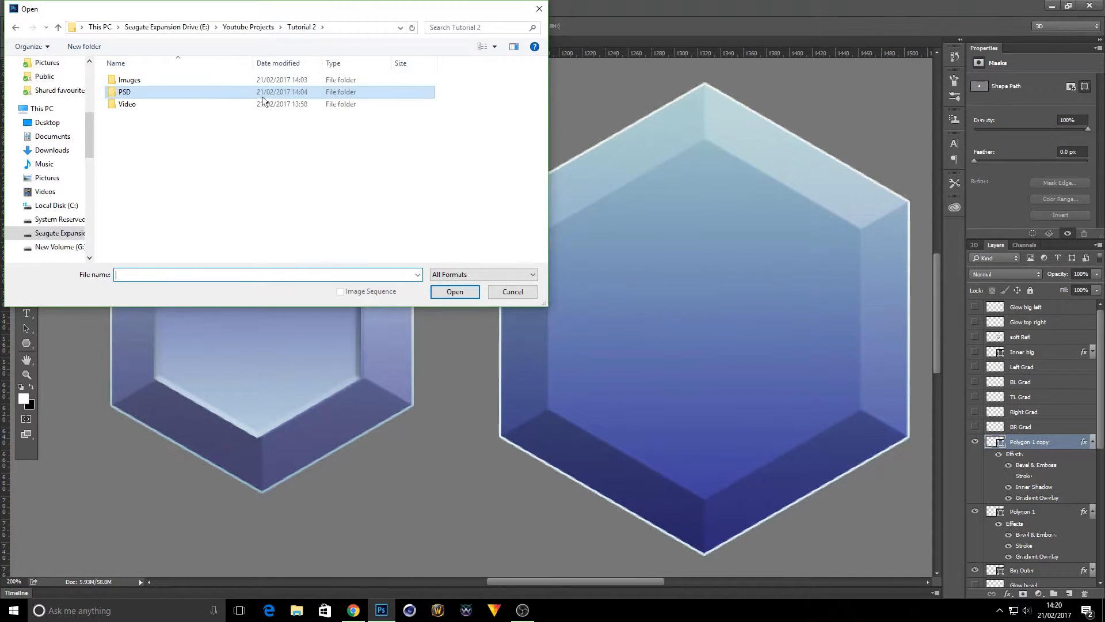
double_click(257, 81)
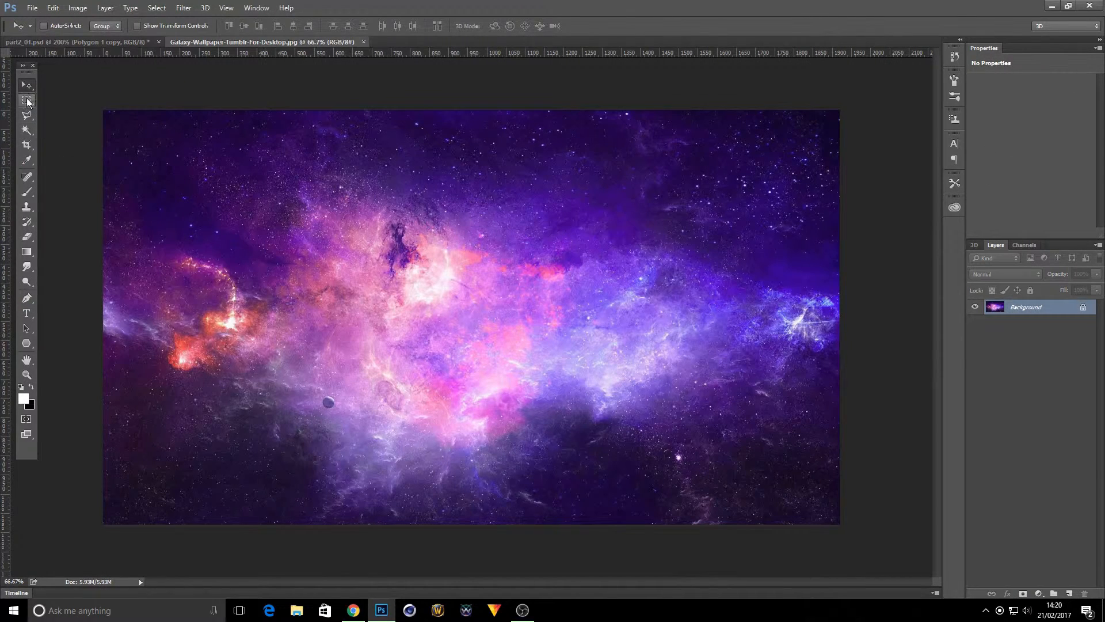
- Copy a rectangular area right of the galaxy image's center into part2_01.psd and place it over the small hexagon
left_click(26, 99)
left_click_drag(496, 298, 723, 461)
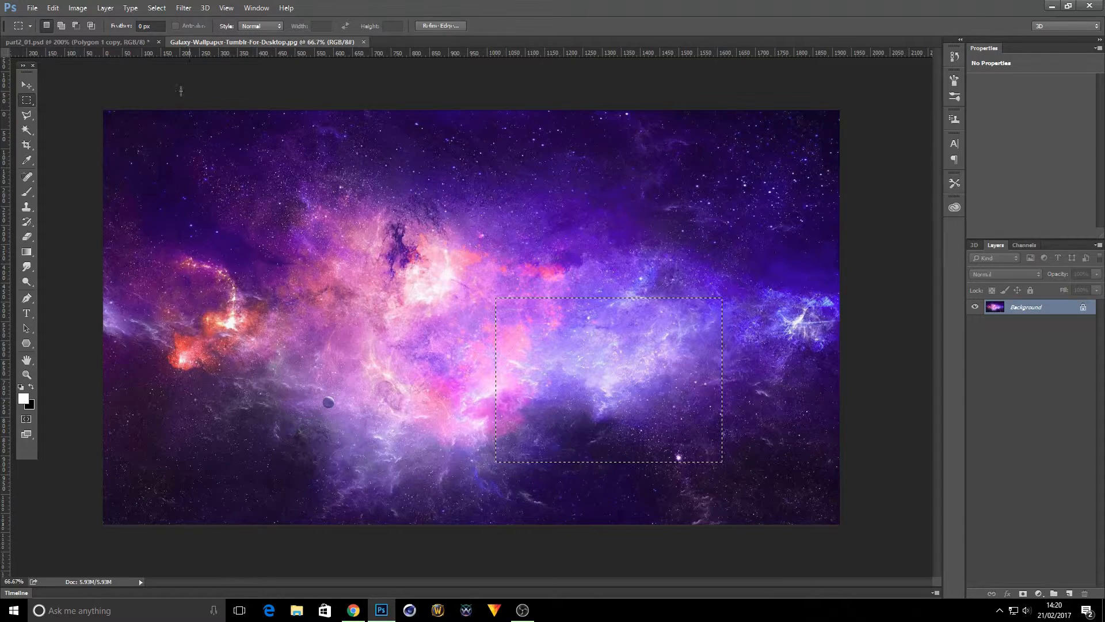
left_click(98, 42)
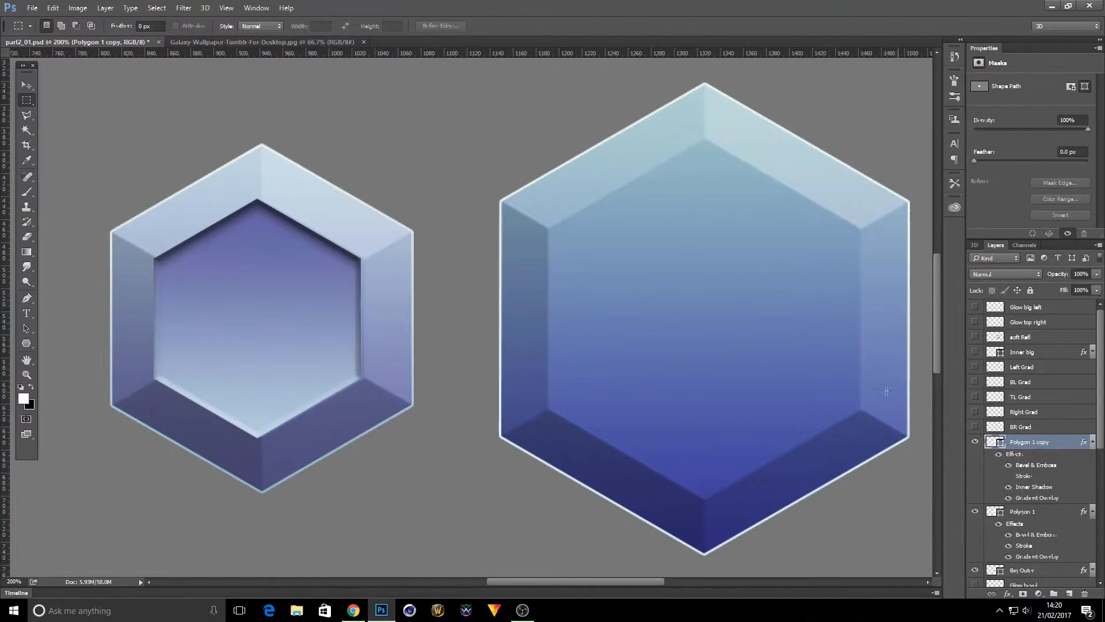
key("ctrl+v")
left_click(26, 85)
left_click_drag(501, 296, 292, 290)
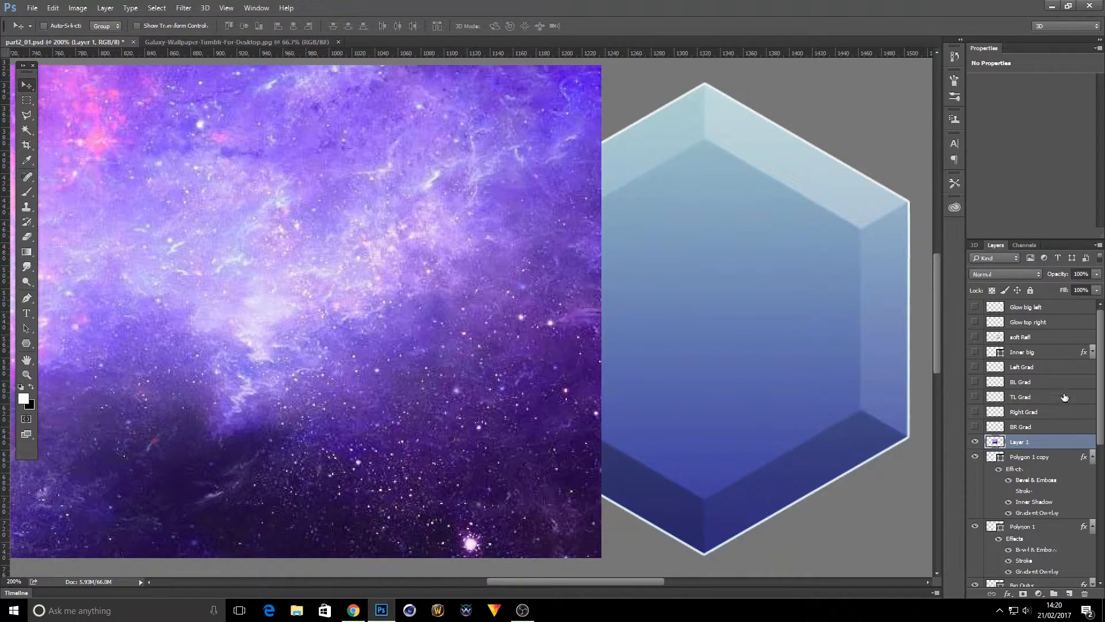
- Check the soft Refl layer's blend mode and set the pasted galaxy layer to Soft Light
left_click(1058, 339)
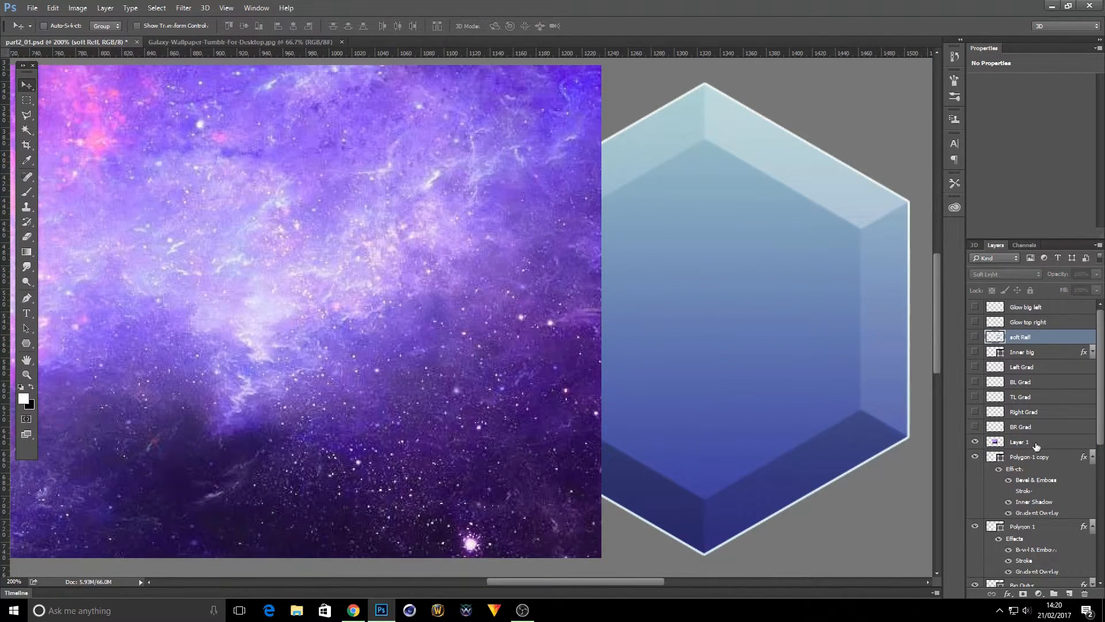
left_click(1035, 441)
left_click(1005, 274)
left_click(999, 397)
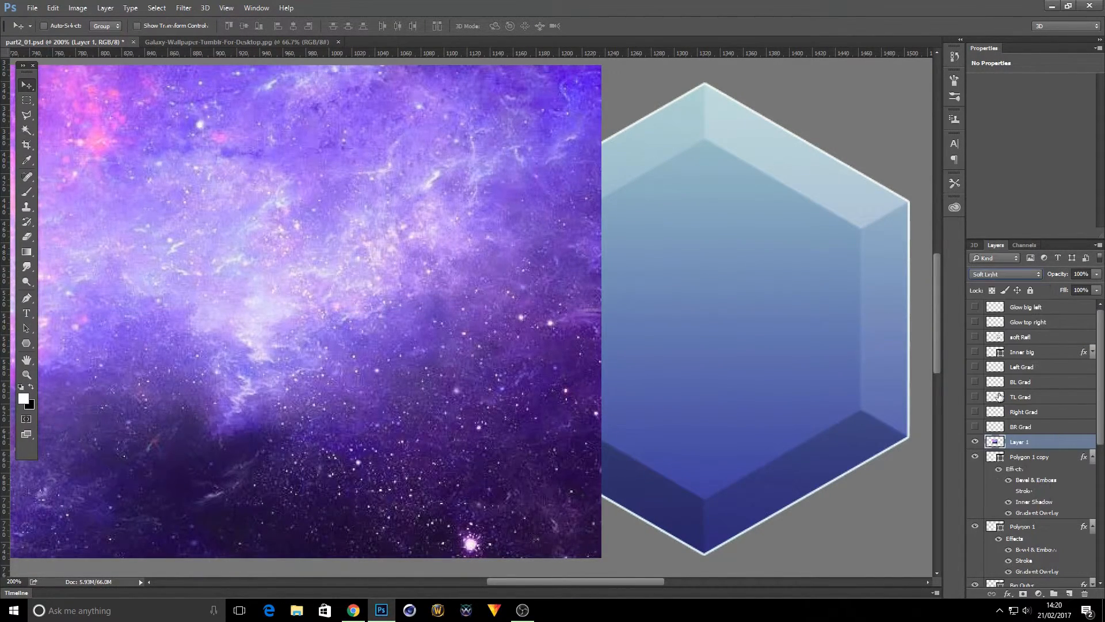
- Apply a 10-pixel Gaussian Blur to the Soft Light galaxy layer and reposition it over the small hexagon
left_click(184, 8)
mouse_move(324, 137)
left_click(376, 179)
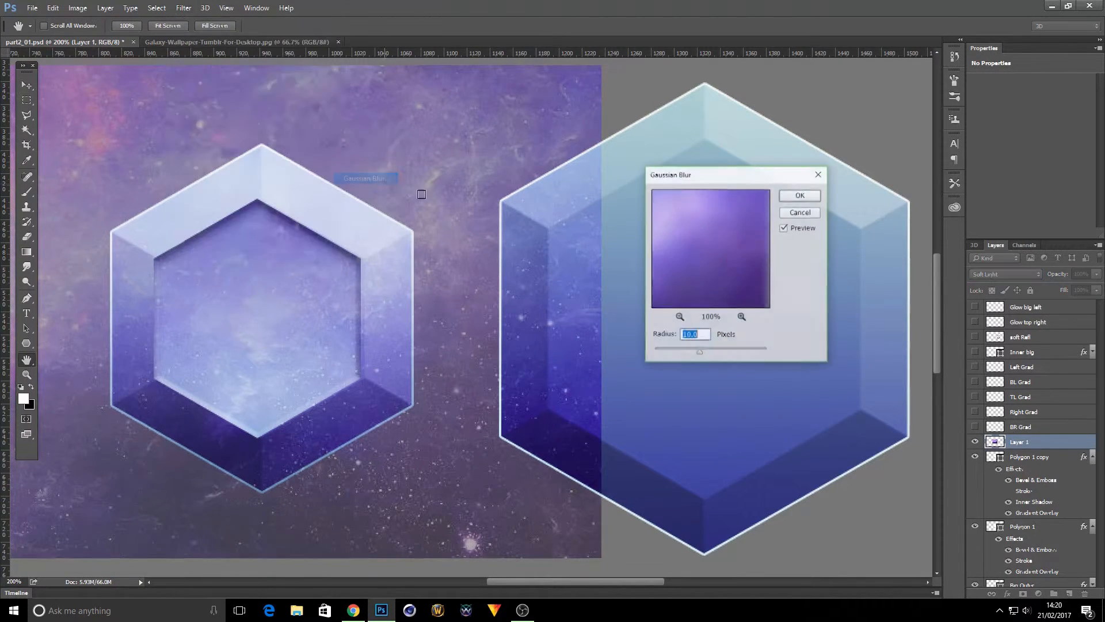
left_click(800, 196)
left_click(25, 84)
left_click_drag(324, 257, 374, 412)
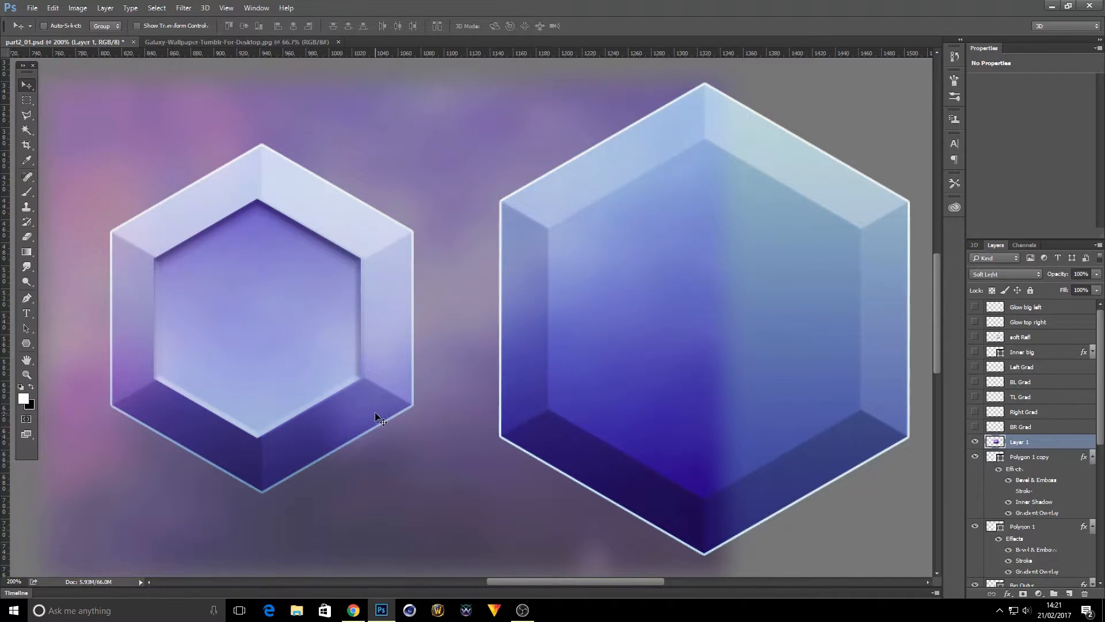
- Load the small outer hexagon's outline as a selection, invert it, and delete the galaxy layer's pixels outside the hexagon
left_click(1001, 461, "ctrl")
left_click(1000, 529, "ctrl")
left_click(993, 526, "ctrl")
left_click(151, 8)
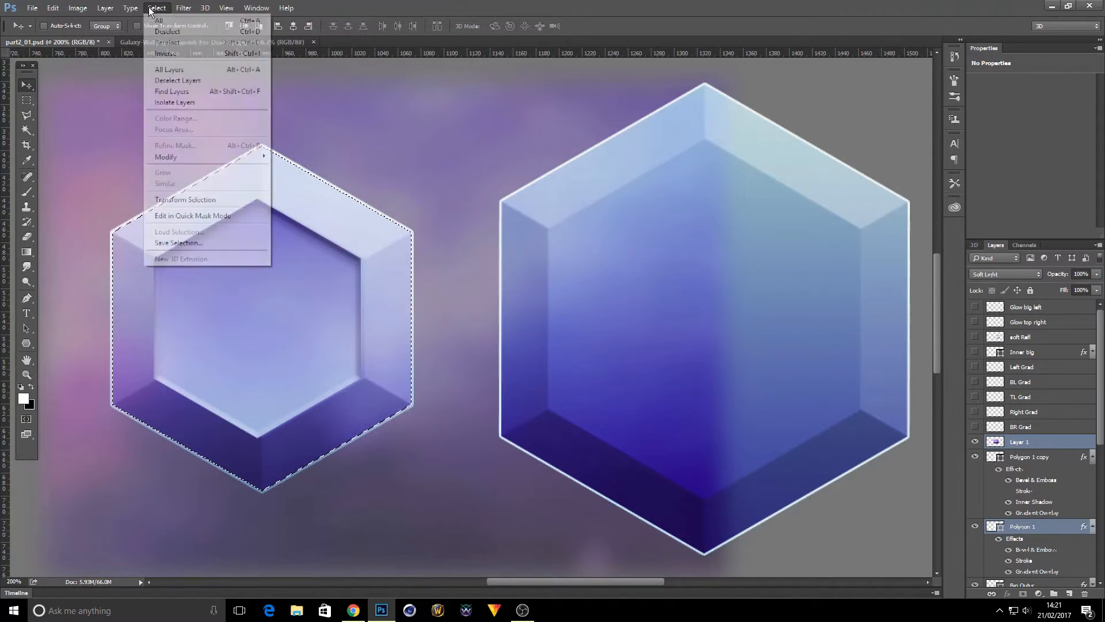
left_click(167, 53)
left_click(1037, 447)
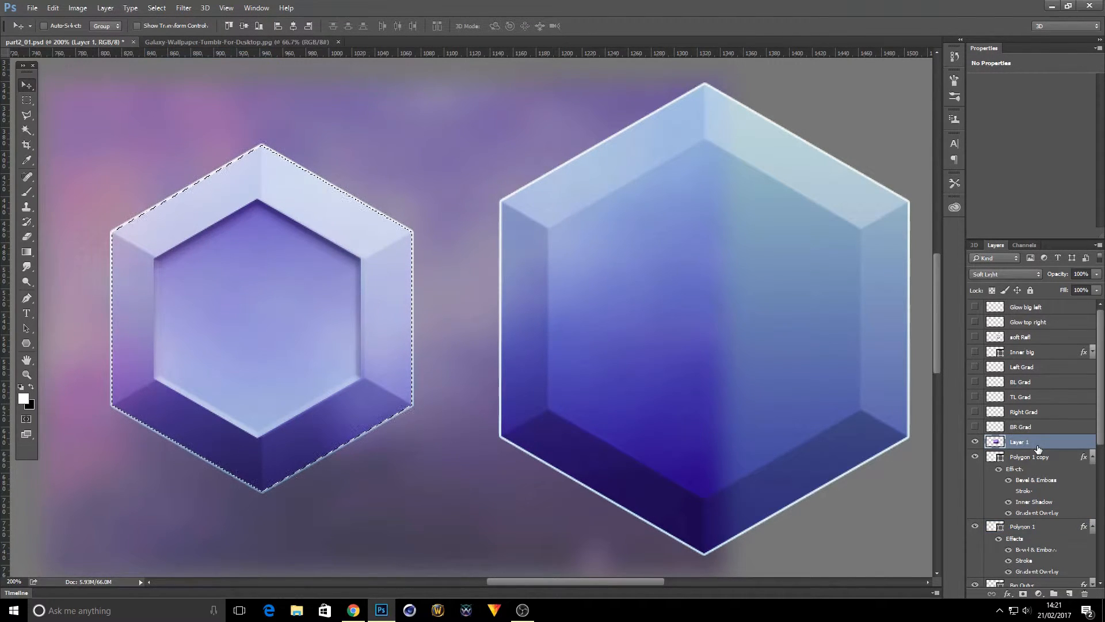
key("Delete")
- Delete the galaxy texture inside the small inner hexagon using its outline as the selection, and deselect
left_click(999, 463, "ctrl")
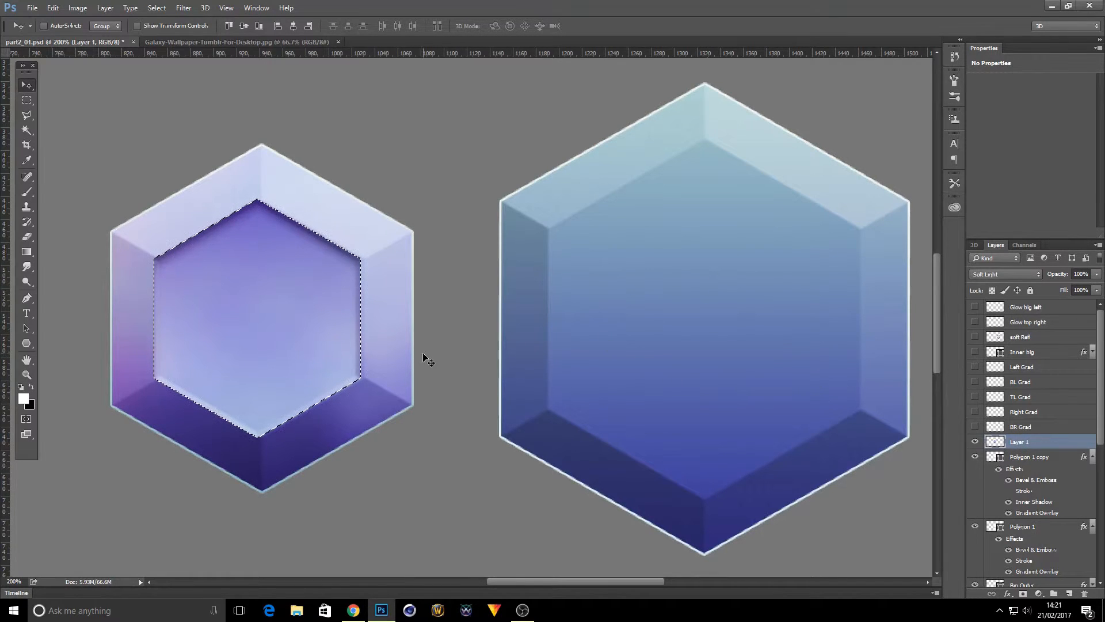
key("Delete")
left_click(27, 100)
key("ctrl+d")
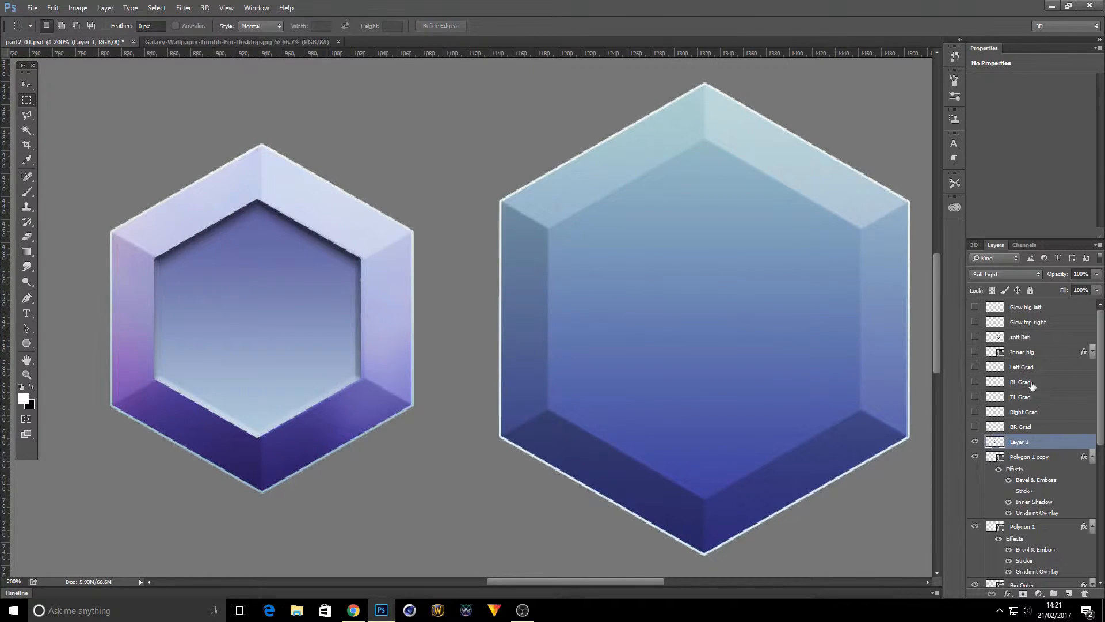
- Add a new layer above the galaxy layer and nudge the small inner hexagon right to centre it in the outer one
left_click(1068, 593)
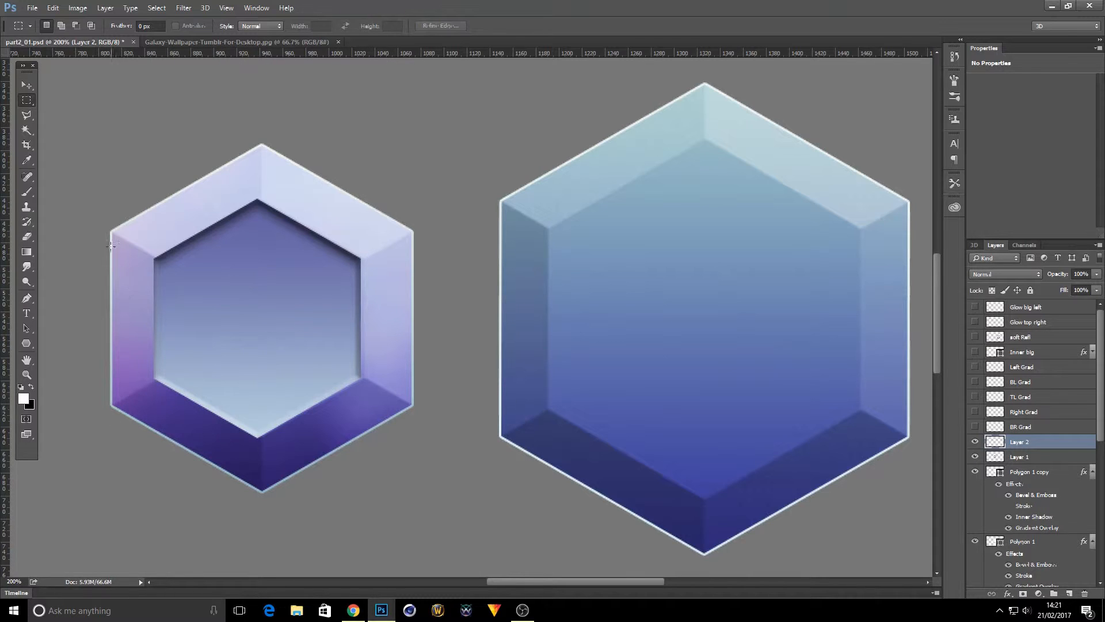
left_click(1043, 473)
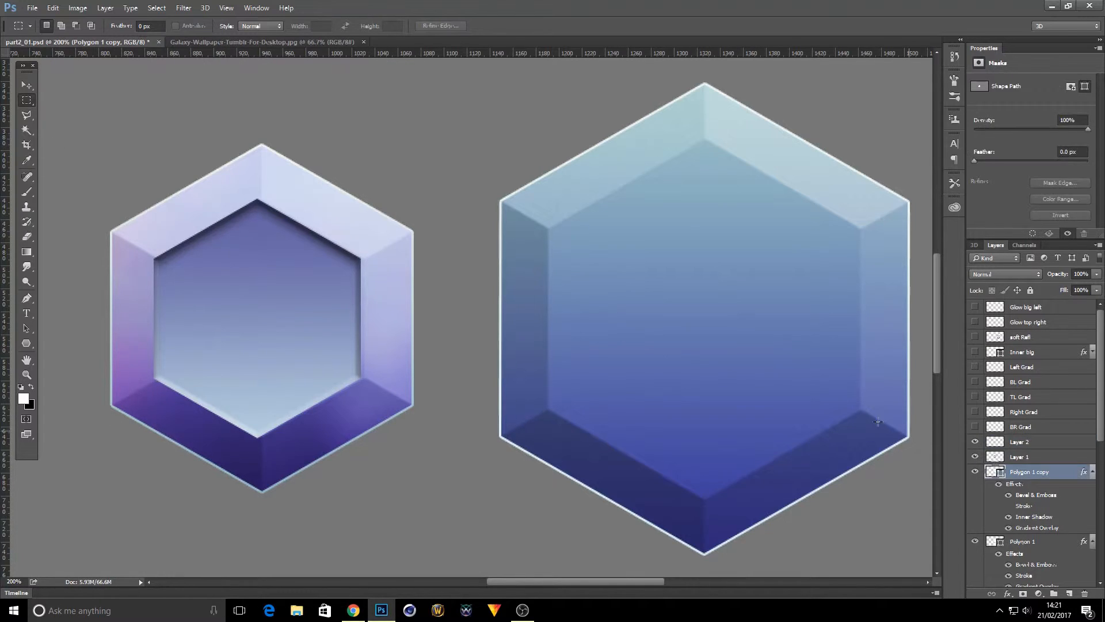
key("v")
key("Right")
key("Right")
key("Right")
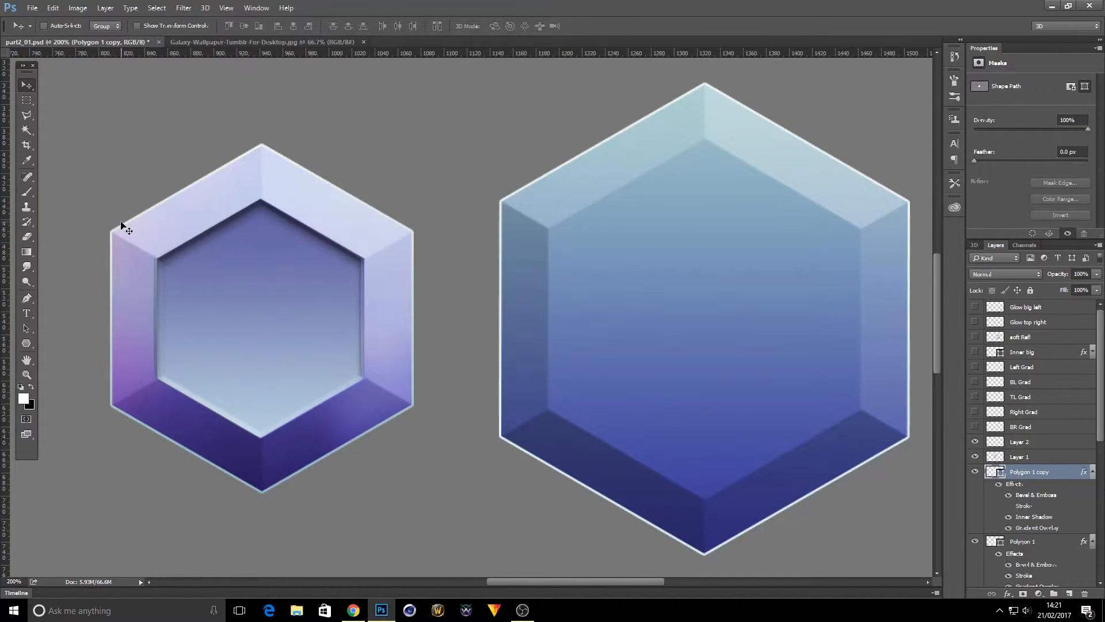
key("Right")
key("Left")
key("Right")
key("Right")
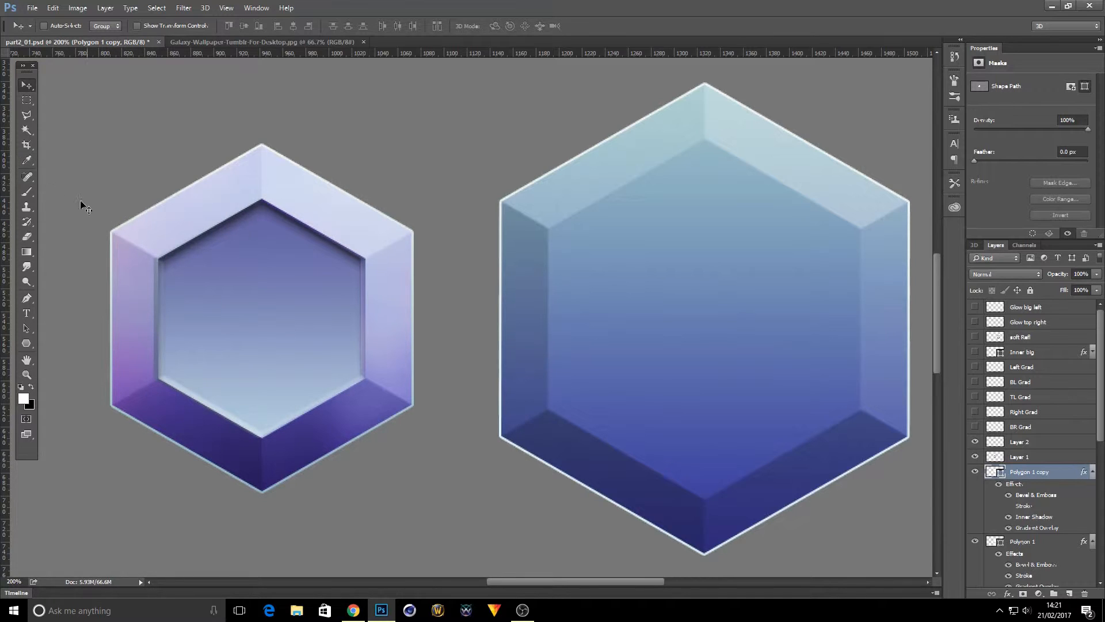
- Check Layer 1 and Layer 2 by toggling their visibility, and keep the empty Layer 2 active
left_click(27, 117)
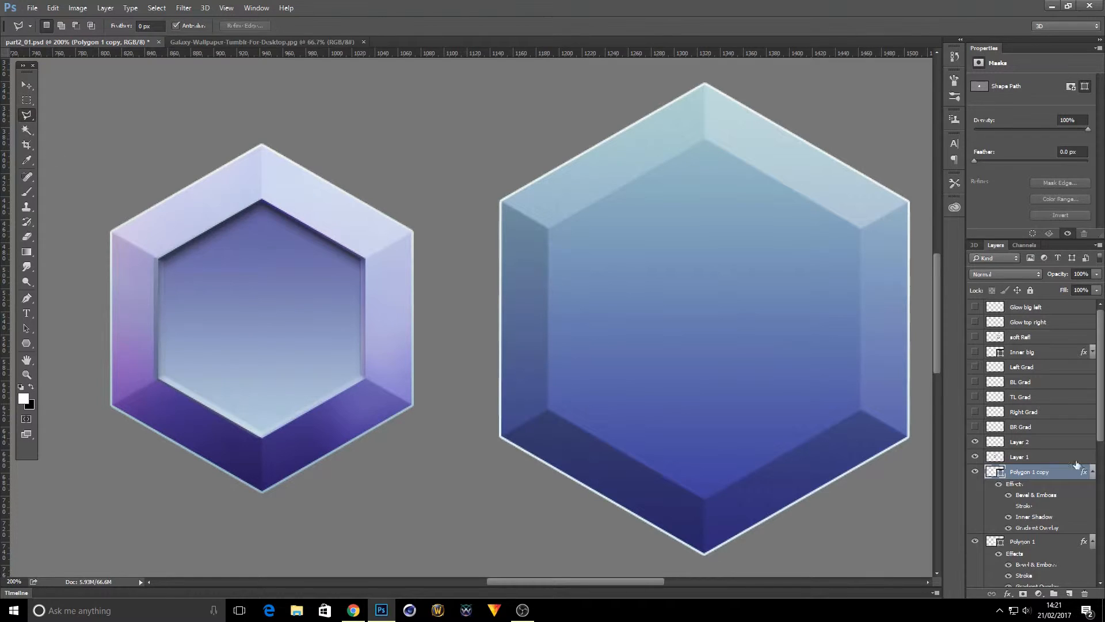
left_click(1044, 442)
left_click(974, 456)
left_click(975, 456)
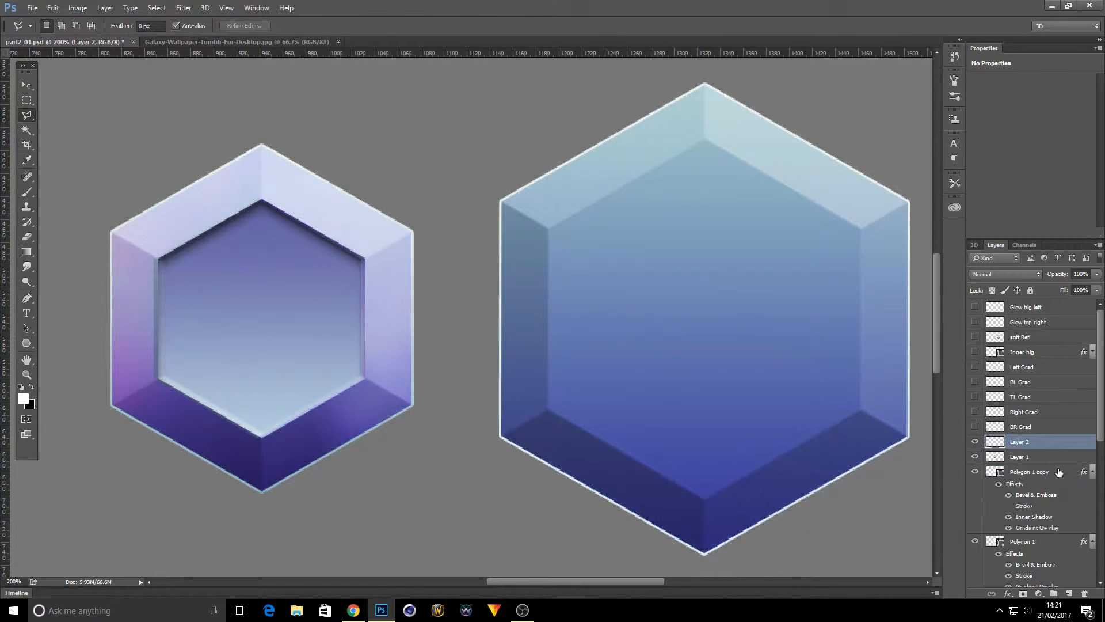
left_click(1059, 471)
left_click(1016, 442)
left_click(977, 441)
left_click(976, 442)
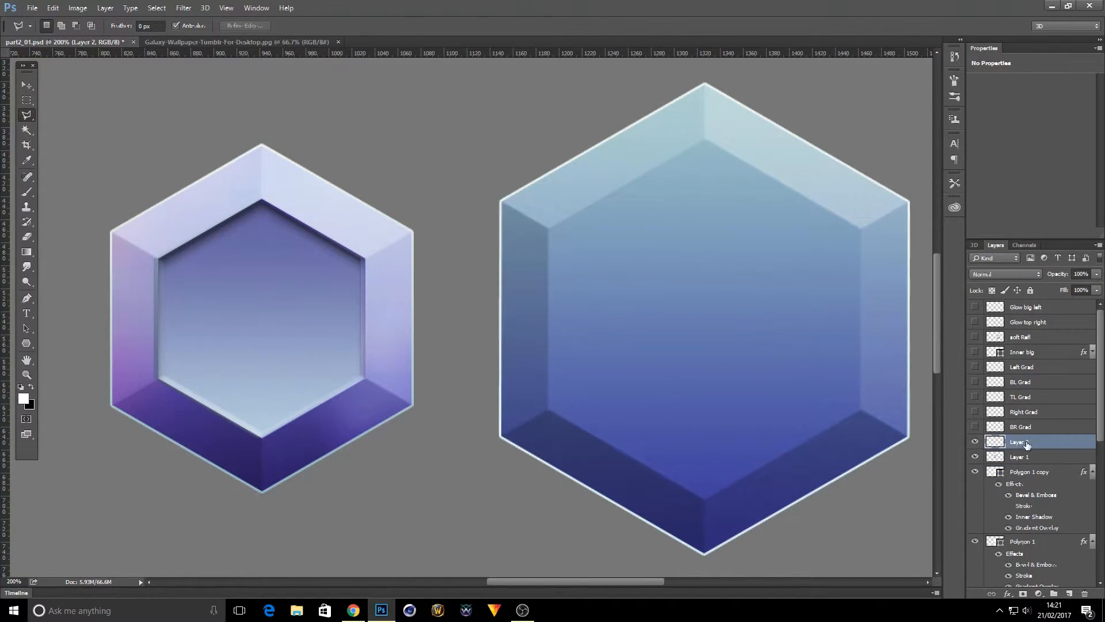
- Outline the small hexagon's lower-left facet with the Polygonal Lasso and fill it with a white-to-transparent gradient starting at the bottom corner
left_click(262, 437)
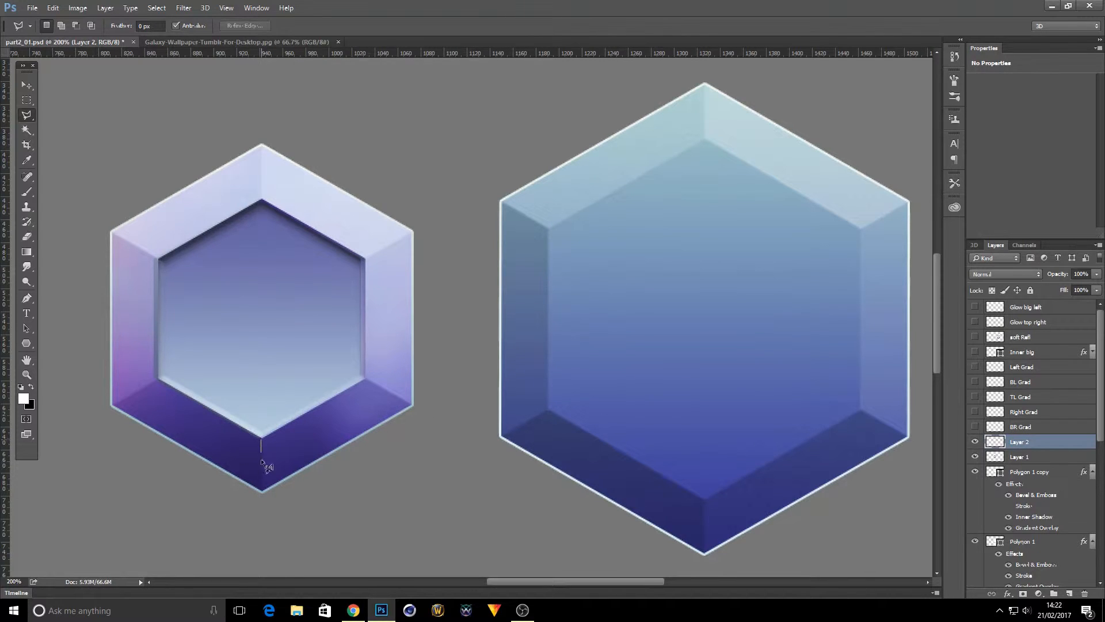
left_click(261, 491)
left_click(158, 380)
left_click(262, 441)
left_click(26, 251)
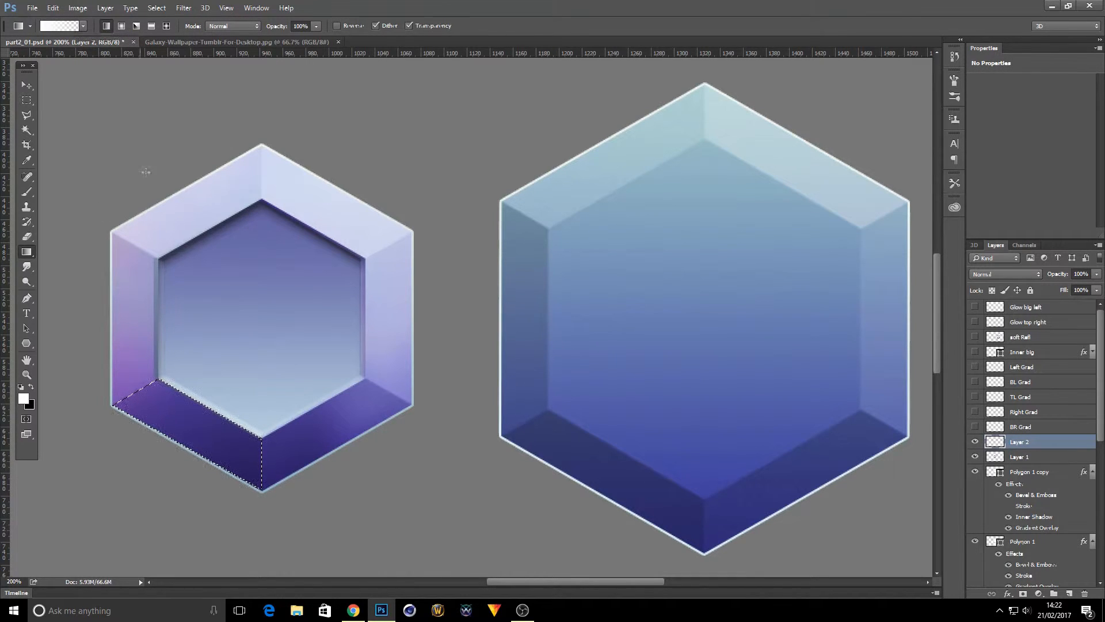
left_click_drag(262, 464, 144, 394)
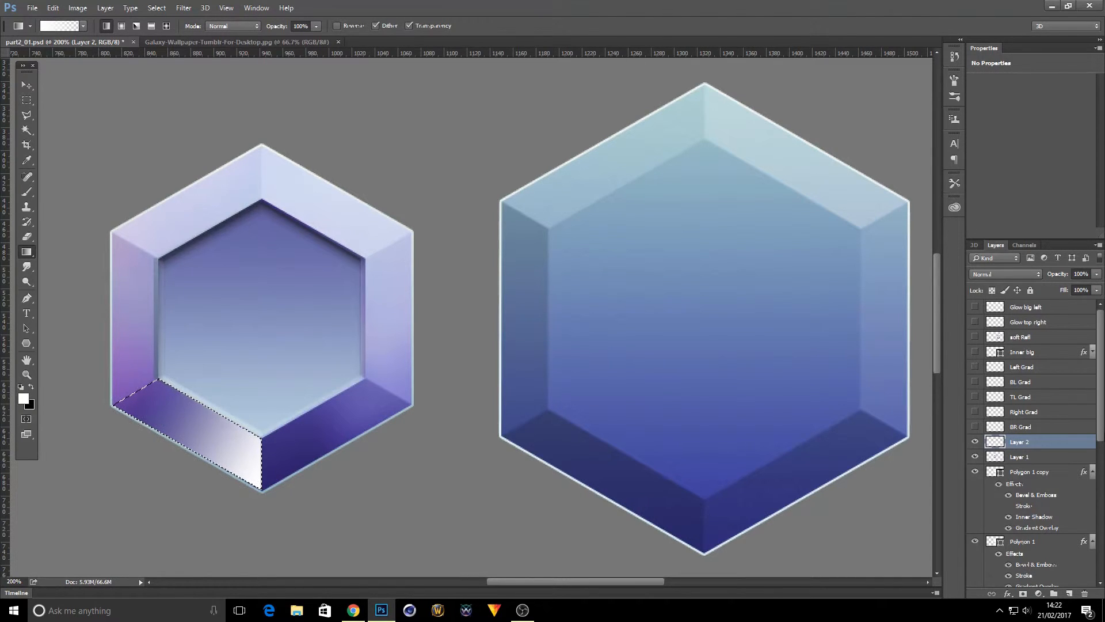
- Reduce the lower-left facet gradient layer's opacity to 59% and deselect
left_click(1096, 274)
left_click_drag(1076, 288, 1072, 286)
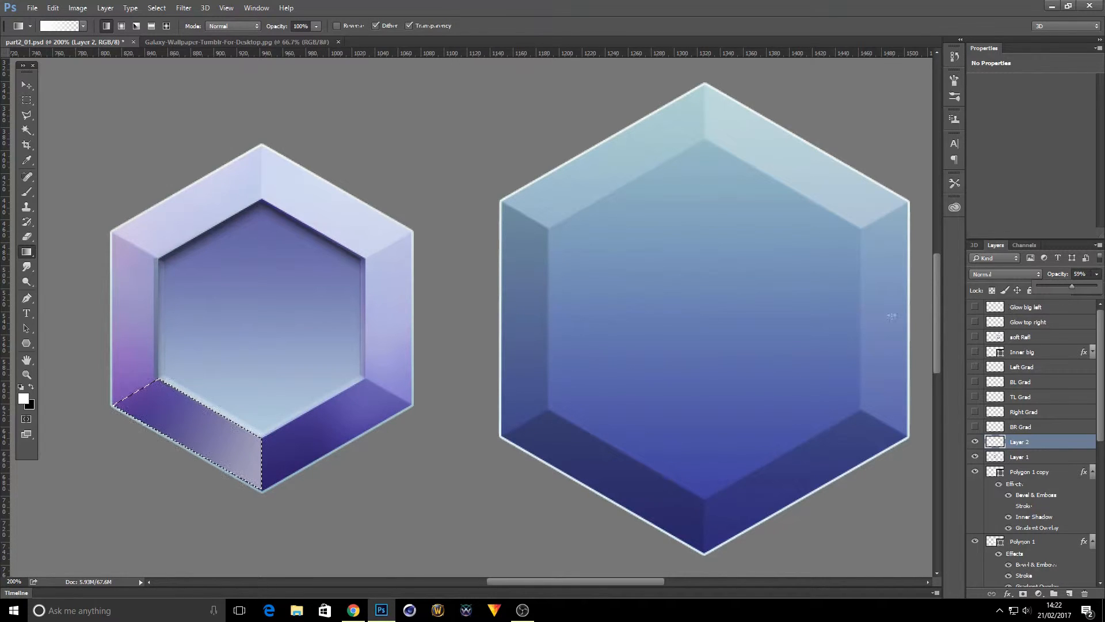
left_click(22, 101)
key("ctrl+d")
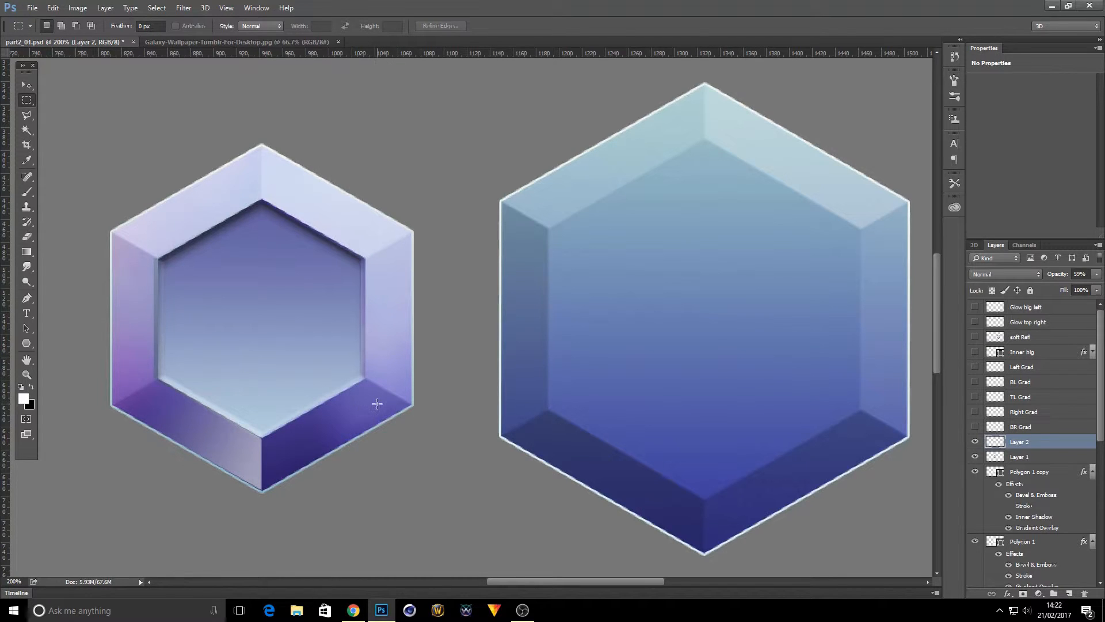
- On a new layer, outline the small hexagon's right facet and fill it with a black-to-transparent gradient from top to bottom
left_click(1061, 595)
left_click(28, 117)
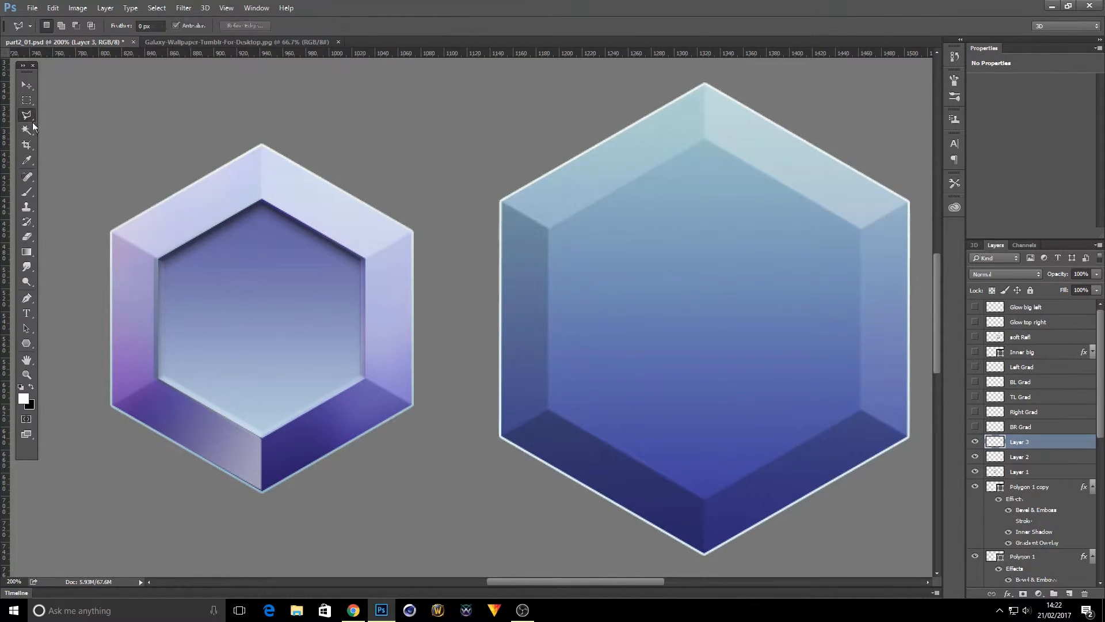
left_click(412, 404)
left_click(365, 257)
left_click(413, 231)
left_click(412, 405)
left_click(25, 252)
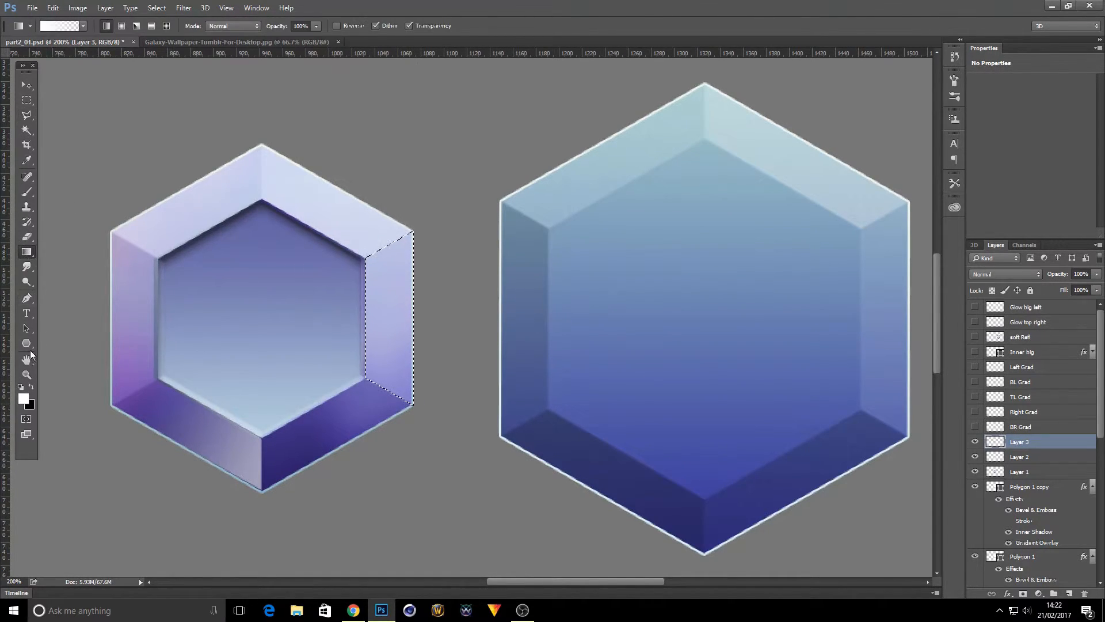
left_click(33, 386)
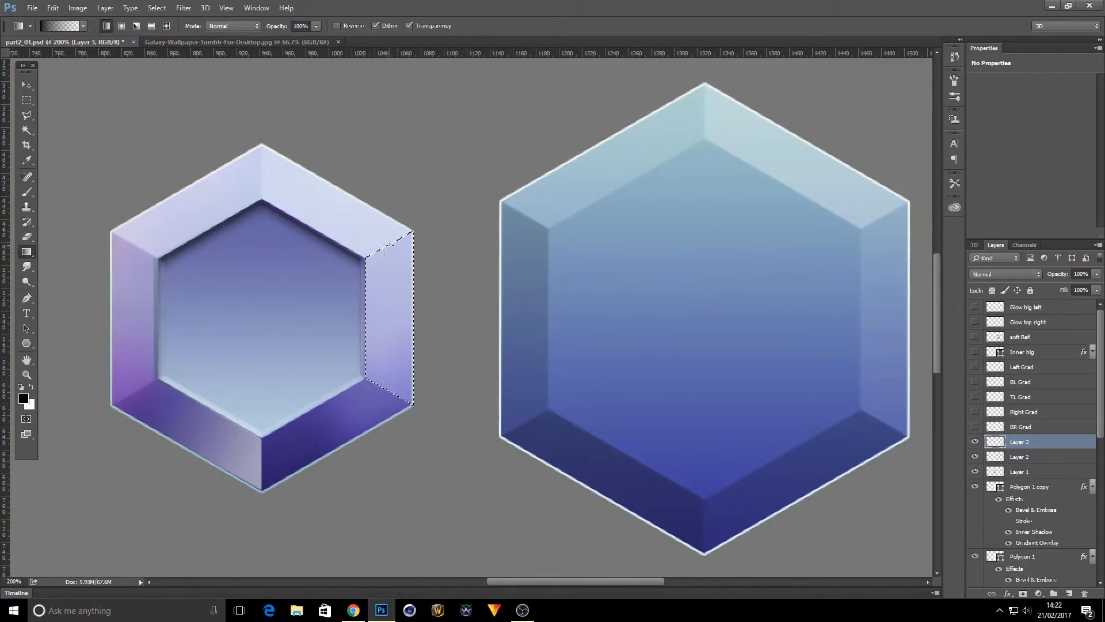
left_click_drag(392, 245, 392, 385)
key("ctrl+d")
key("m")
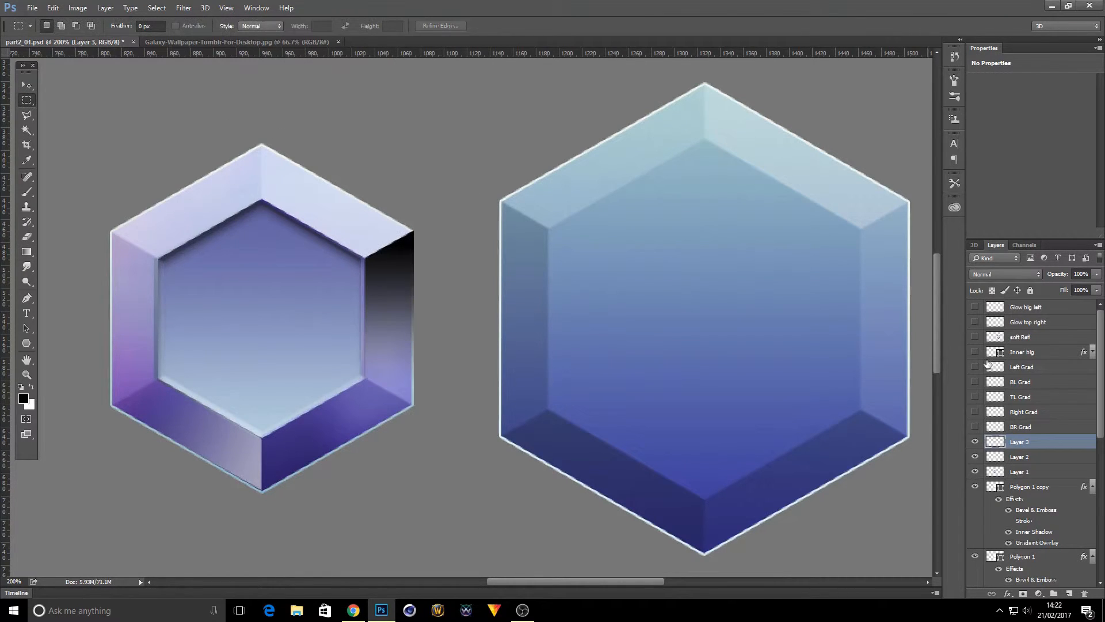
- Lower the opacity of the right facet's gradient layer to 70%
left_click(1097, 274)
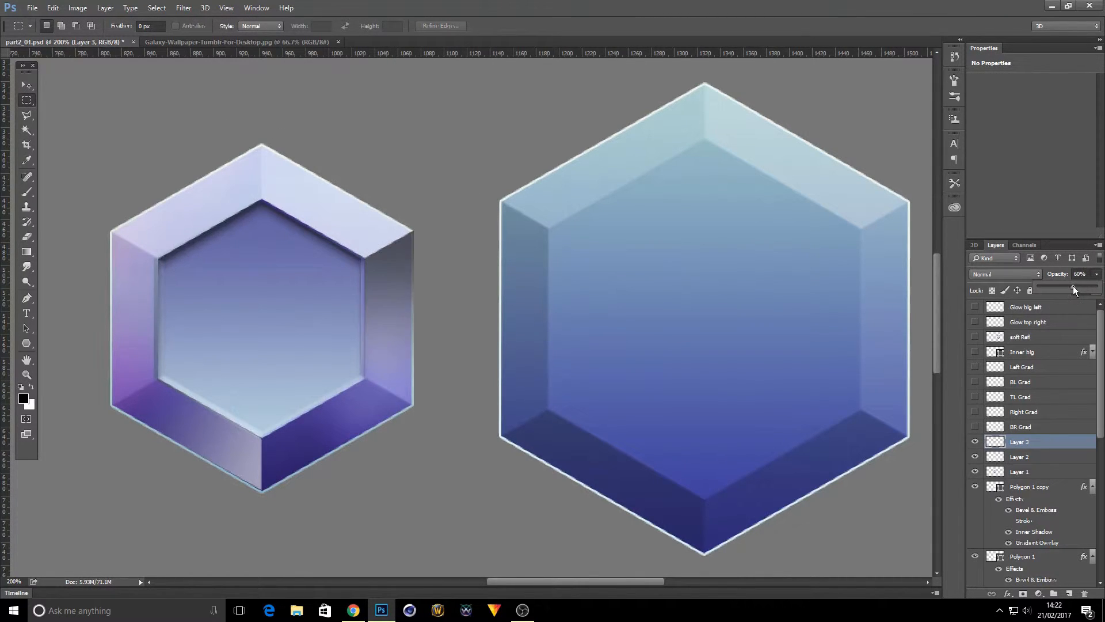
left_click_drag(1096, 286, 1085, 289)
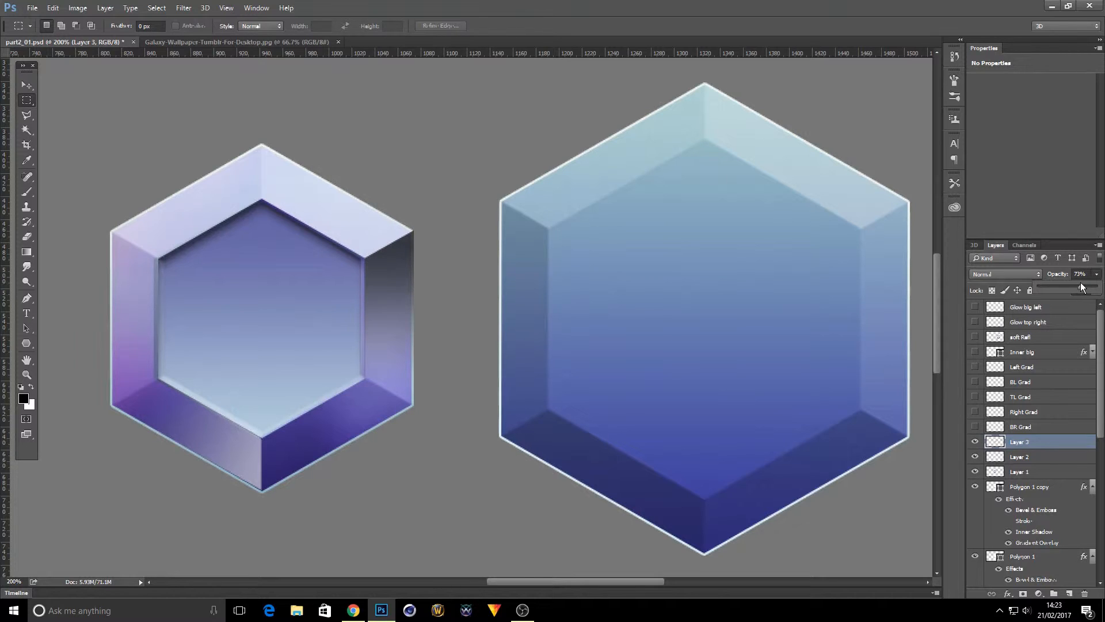
left_click(32, 107)
- On a new layer, outline the small hexagon's upper-left facet and fill it with a black-to-transparent gradient fading from the top corner
left_click(24, 120)
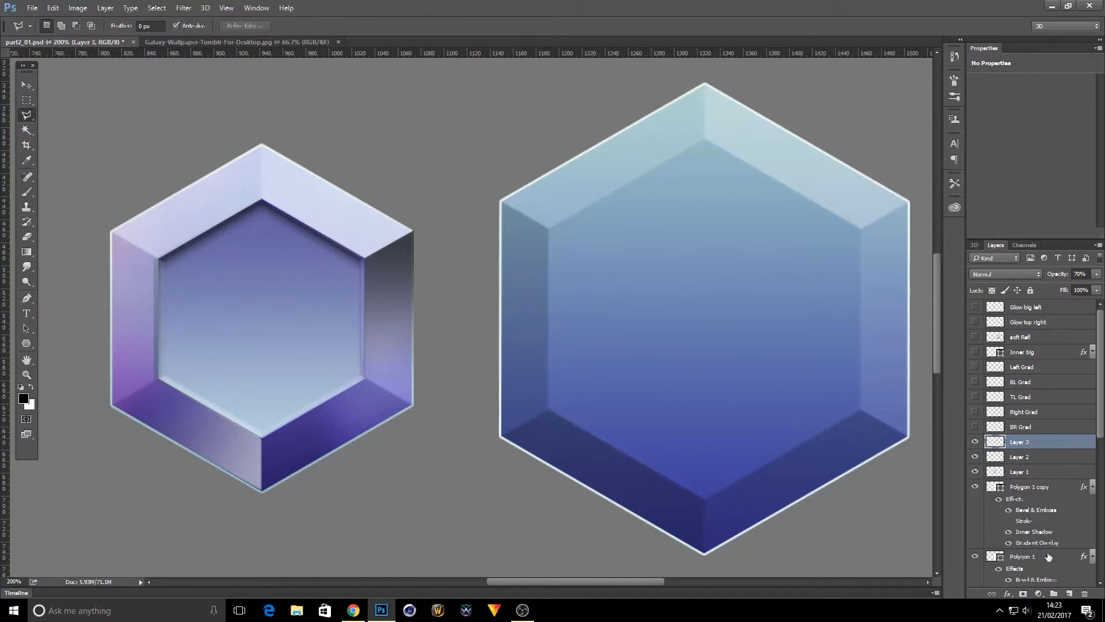
left_click(1069, 593)
left_click(261, 201)
left_click(262, 145)
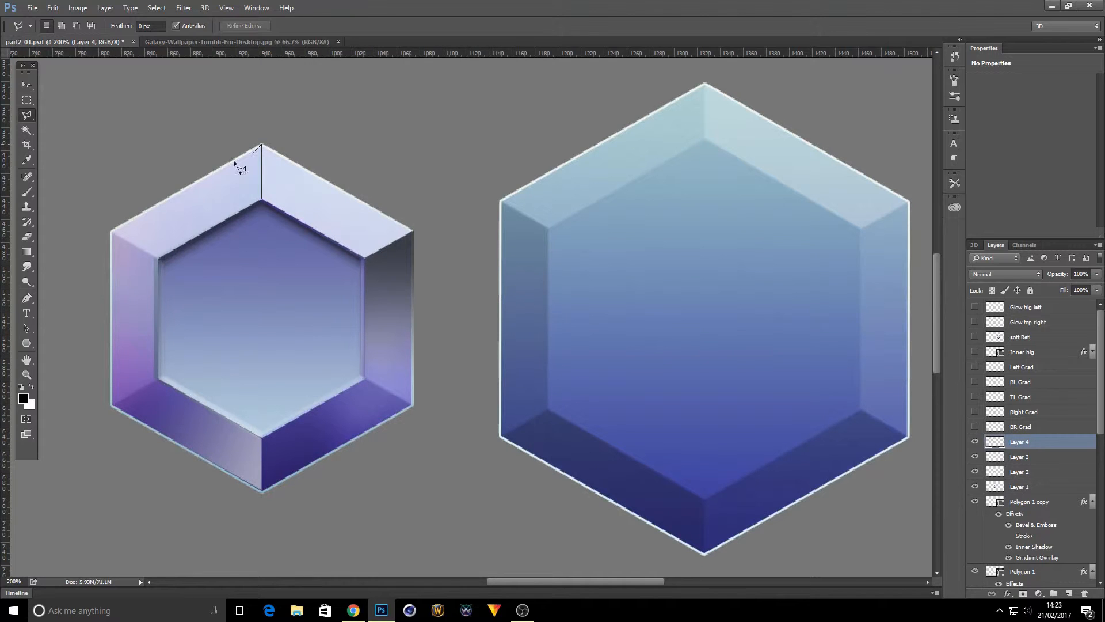
left_click(112, 231)
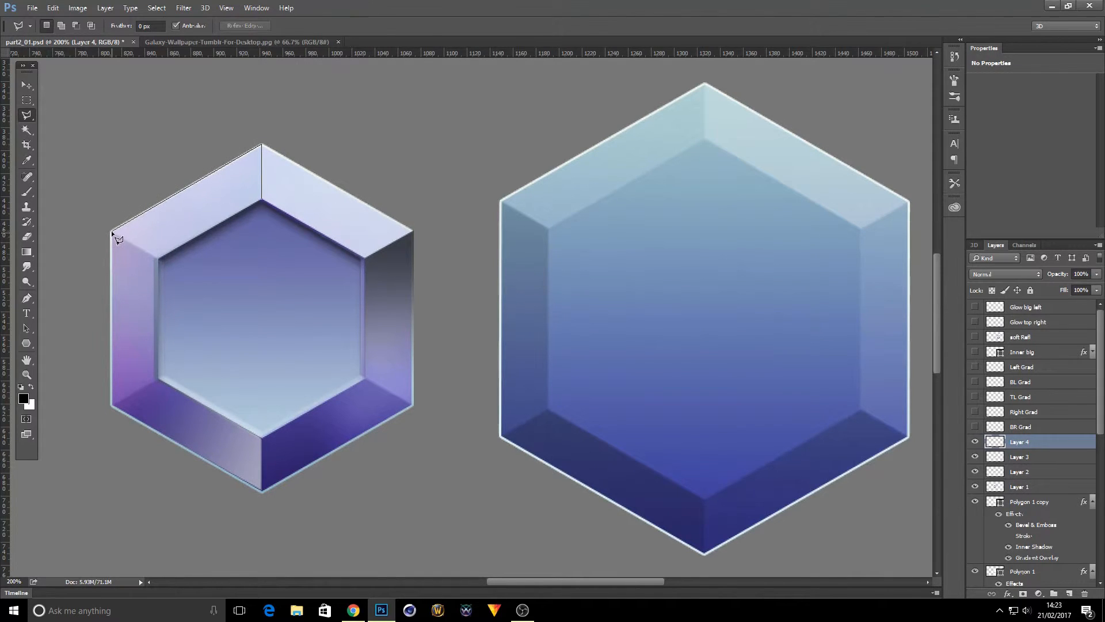
left_click(159, 258)
left_click(262, 200)
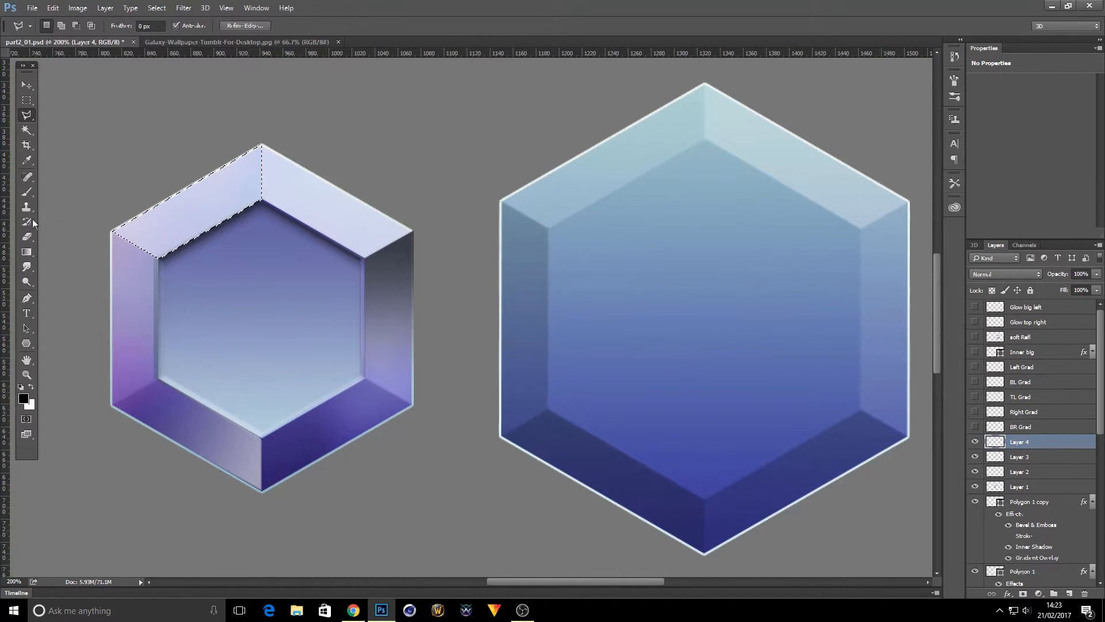
left_click(26, 252)
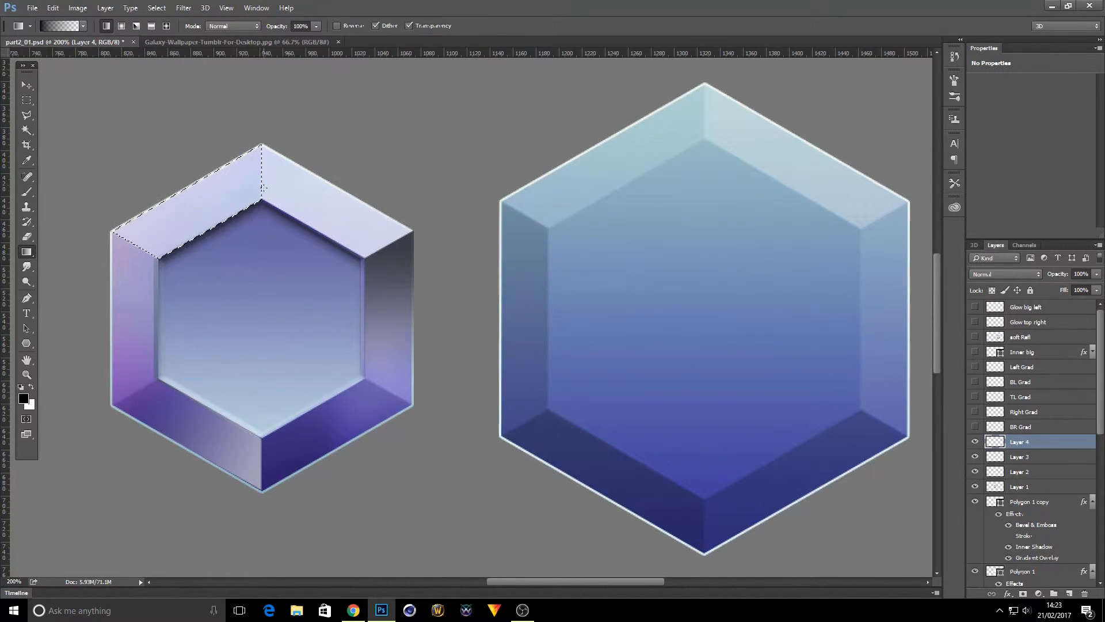
left_click_drag(260, 172, 136, 243)
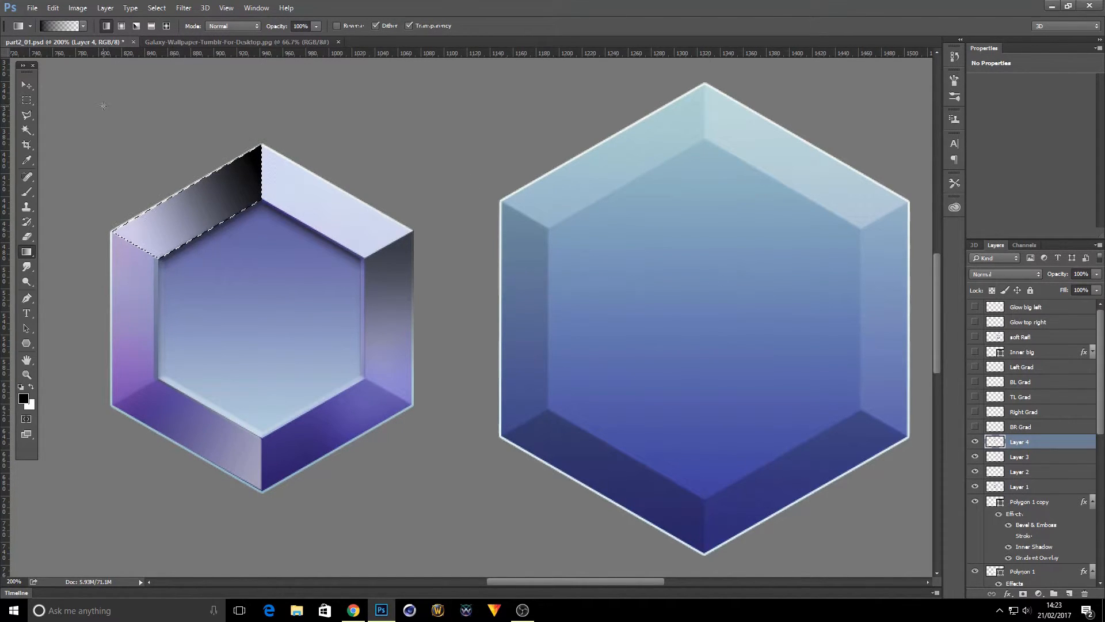
- Deselect and set the upper-left facet gradient layer's opacity to 50%
left_click(26, 99)
key("ctrl+d")
left_click_drag(1069, 287, 1067, 286)
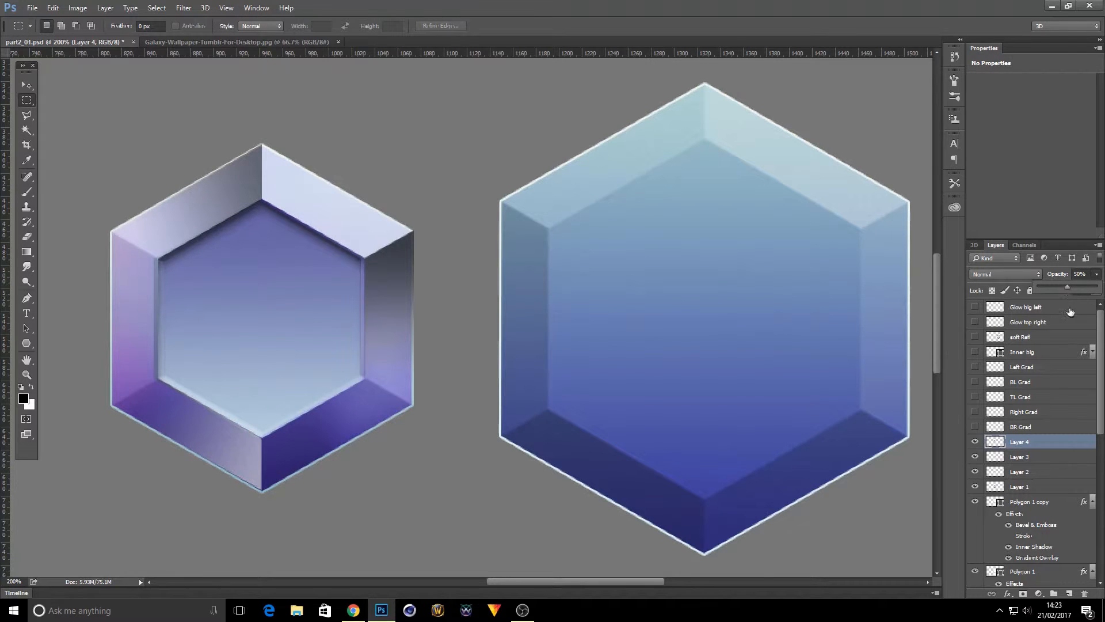
- Move the galaxy Layer 1 above the facet gradient layers and toggle its visibility to check the effect
left_click_drag(1042, 486, 1052, 439)
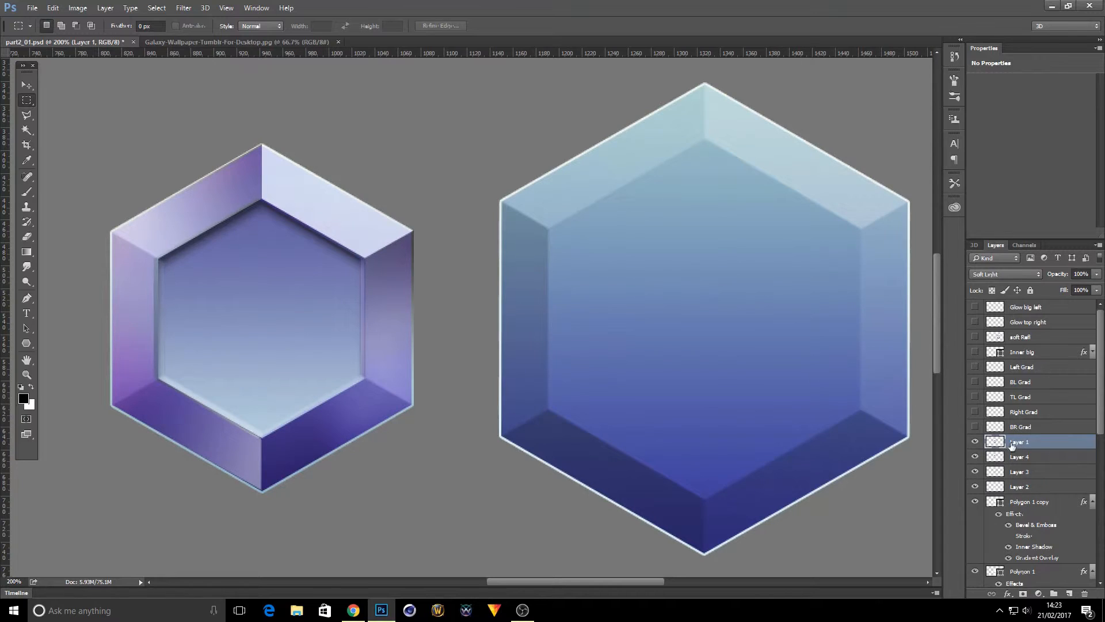
left_click(974, 442)
left_click(975, 442)
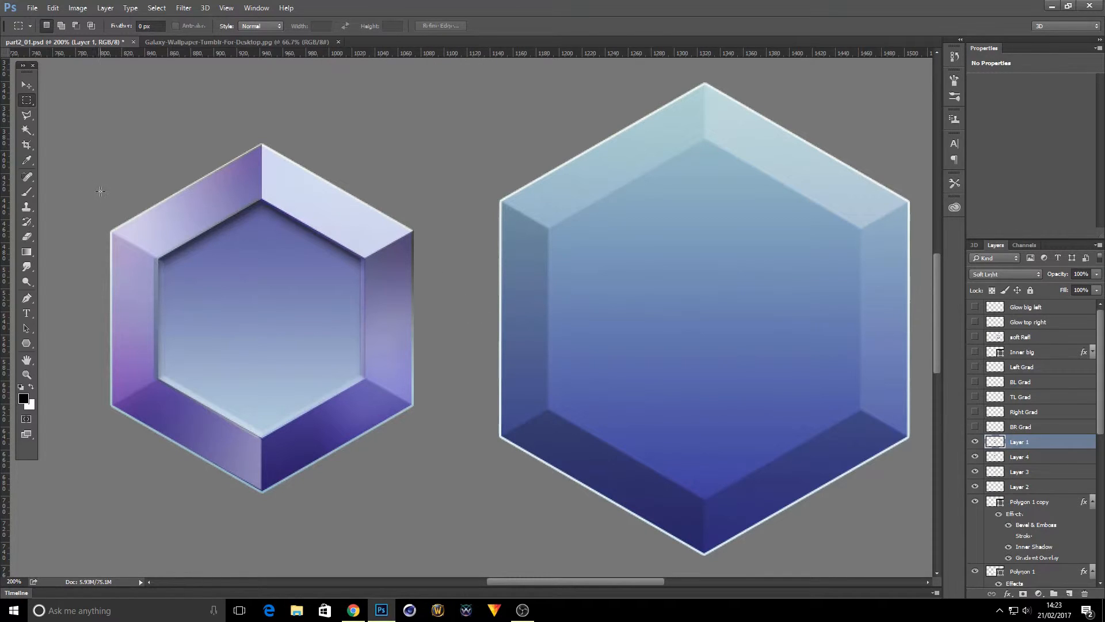
- On a new layer, outline the small hexagon's upper-right facet and fill it with a black-to-transparent gradient fading from the right corner
left_click(27, 115)
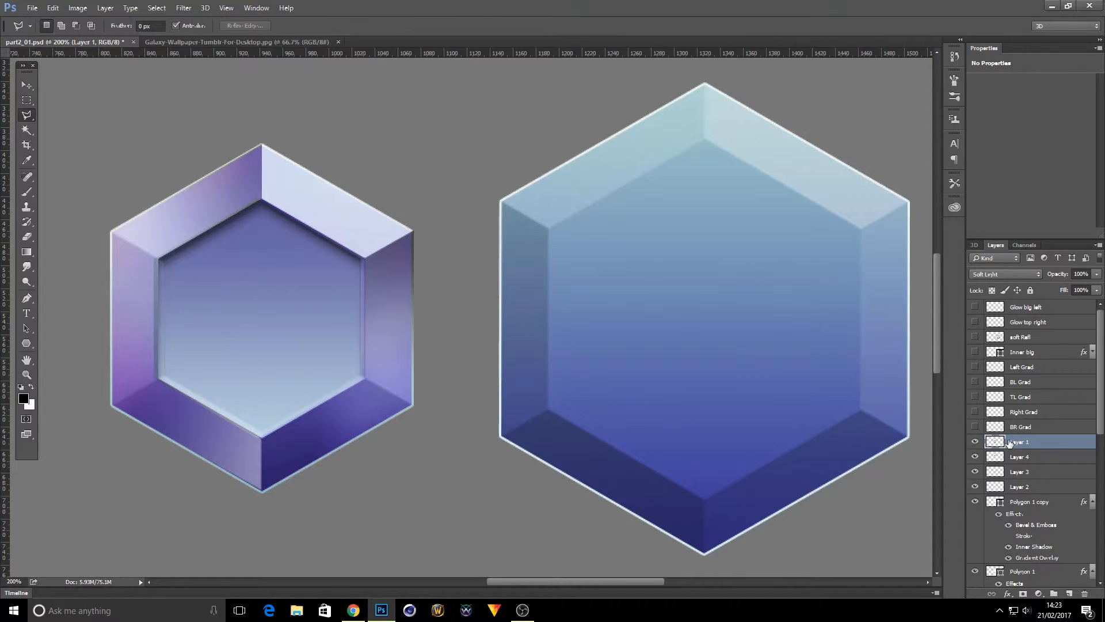
left_click(1069, 593, "ctrl")
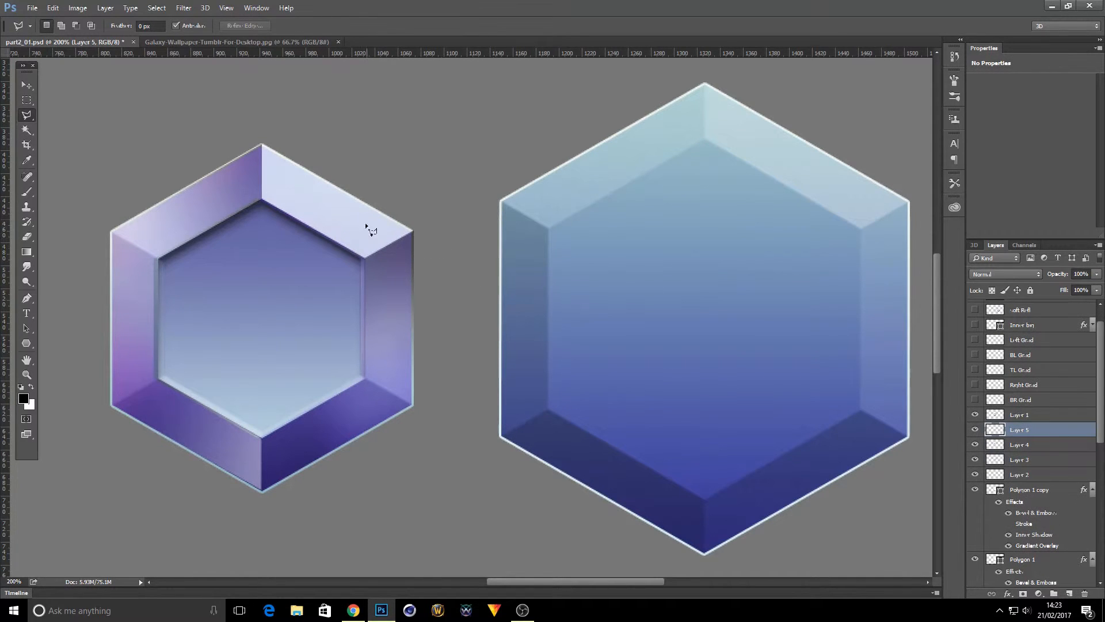
left_click(365, 257)
left_click(413, 229)
left_click(262, 144)
left_click(262, 199)
left_click(365, 257)
key("g")
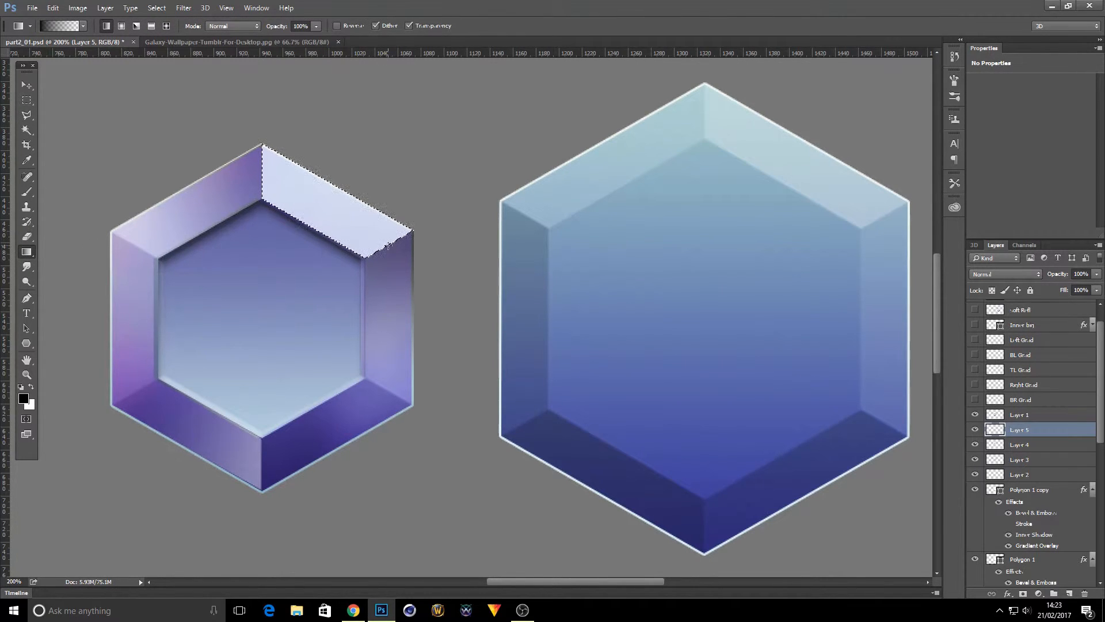
left_click_drag(386, 245, 265, 168)
- Deselect and set the upper-right facet gradient layer's opacity to 50%
key("m")
key("ctrl+d")
left_click(974, 414)
left_click_drag(1096, 274, 1068, 288)
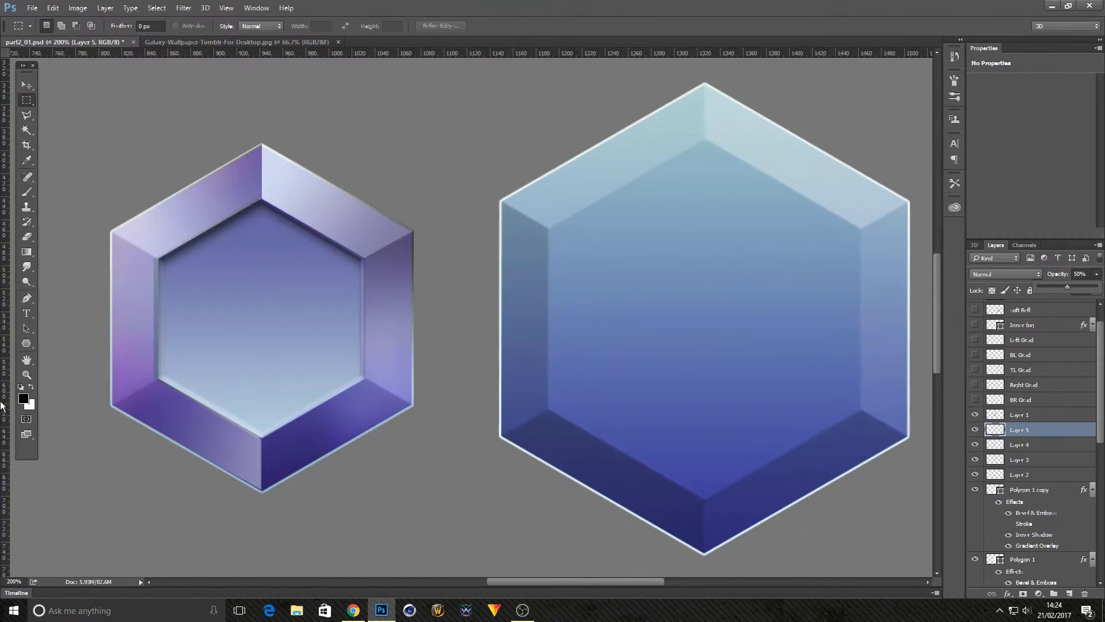
- Turn on the stroke effect of the Polygon 1 copy layer and open its stroke settings
left_click(26, 374)
left_click(222, 395, "alt")
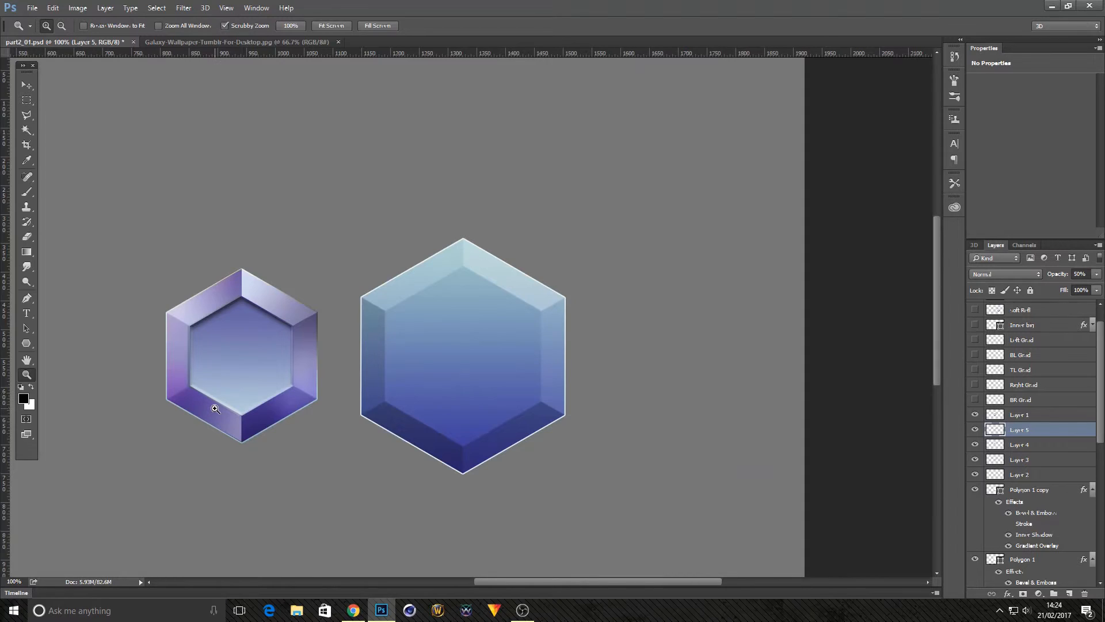
left_click(214, 409)
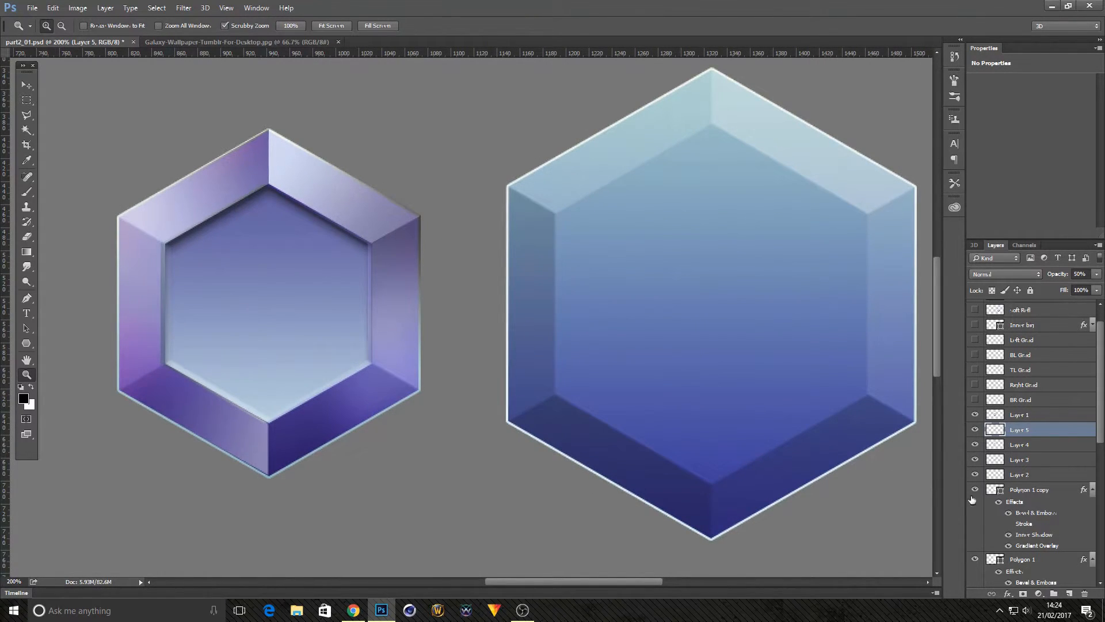
left_click(1008, 524)
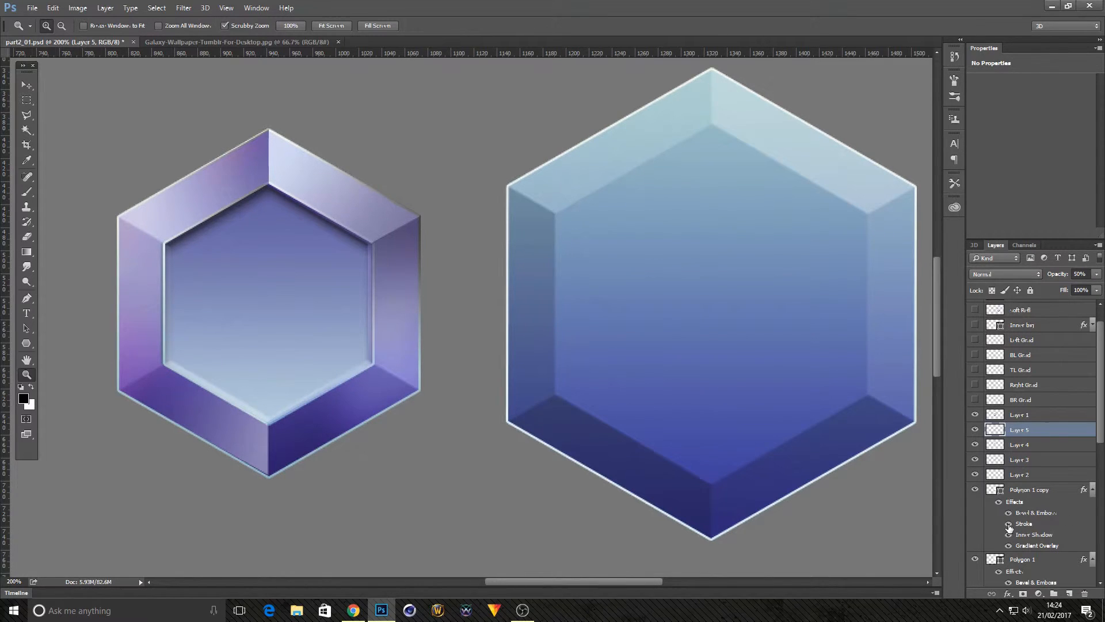
double_click(1081, 490)
left_click(653, 406)
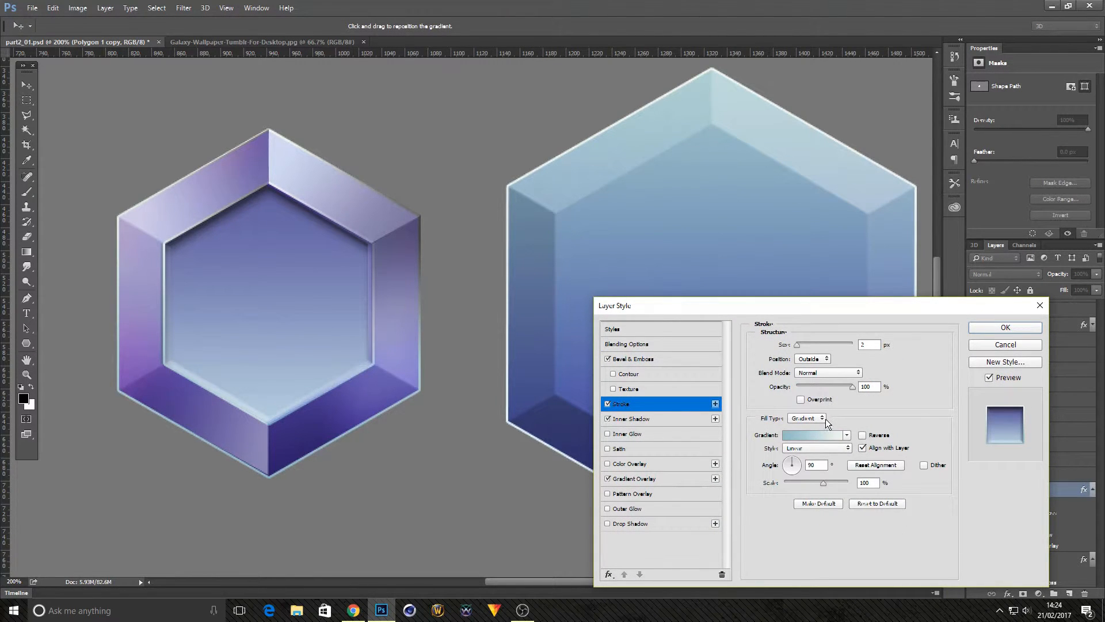
- Try the Inside position and a different size for the inner hexagon's stroke
left_click(811, 360)
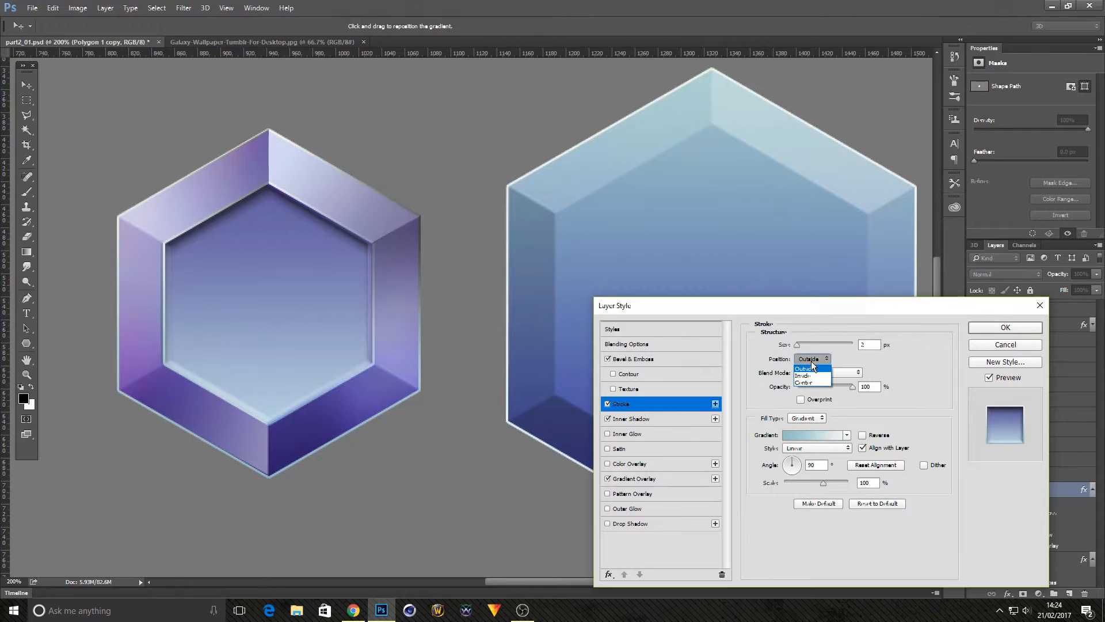
left_click(814, 373)
left_click(813, 359)
left_click(816, 354)
left_click(796, 344)
left_click_drag(794, 345, 797, 345)
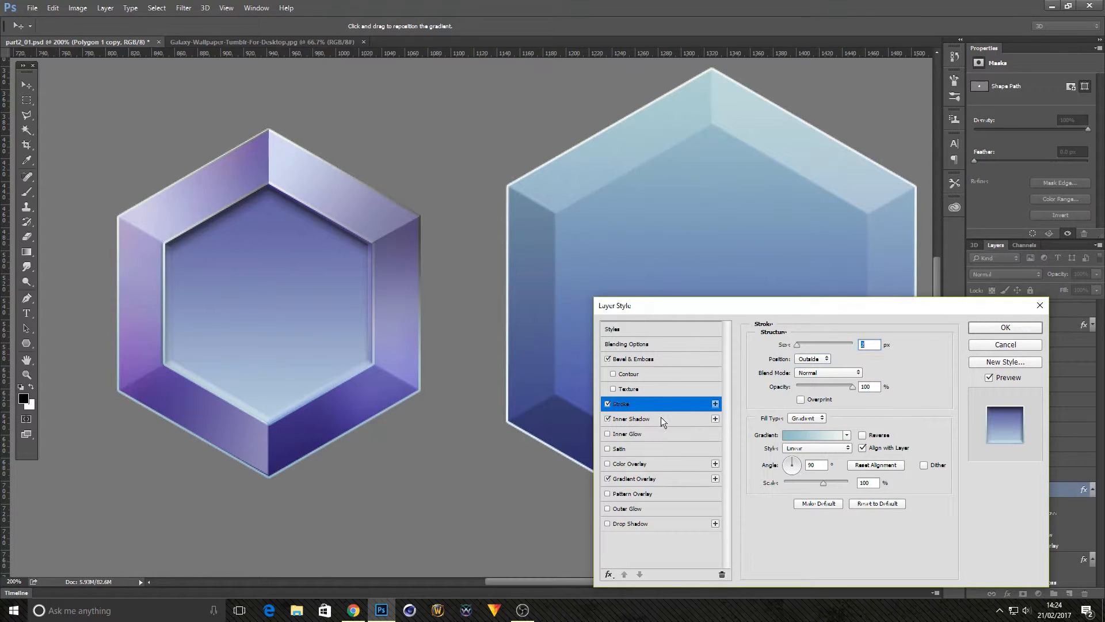
- Toggle the inner shadow and bevel direction to compare them, keep the bevel direction Down and reduce the bevel size
left_click(607, 418)
left_click(608, 419)
left_click(668, 358)
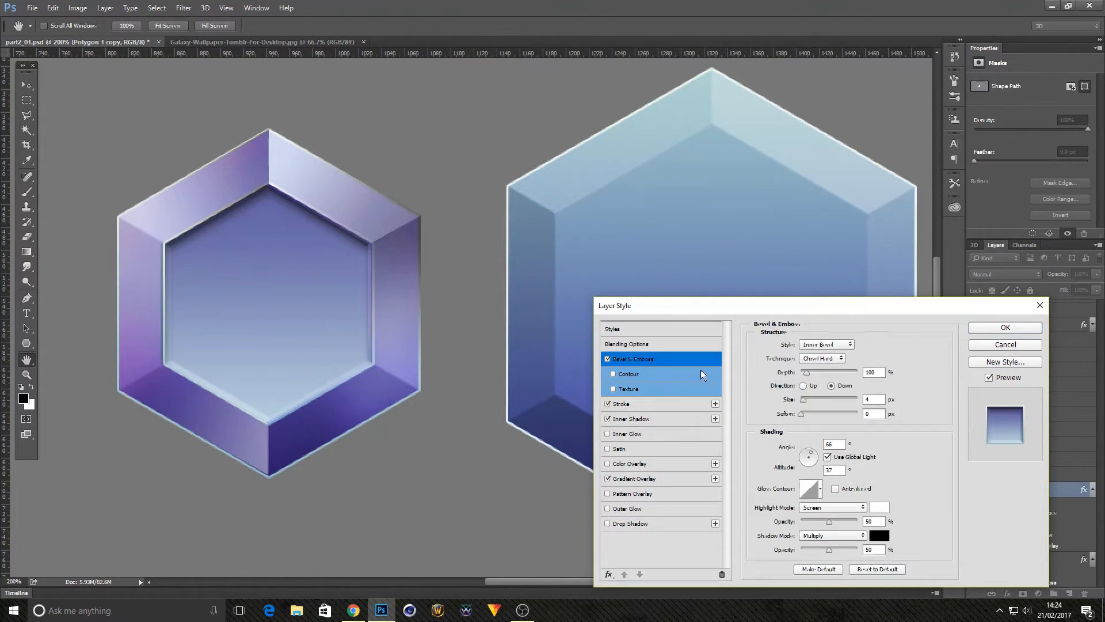
left_click(803, 386)
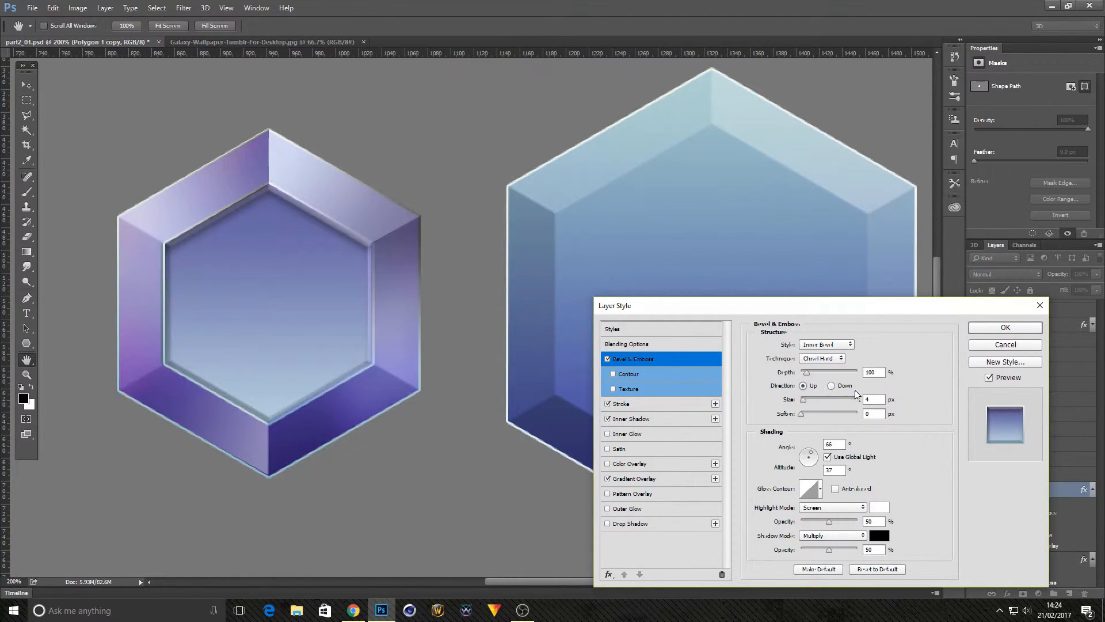
left_click(830, 386)
left_click_drag(803, 400, 800, 404)
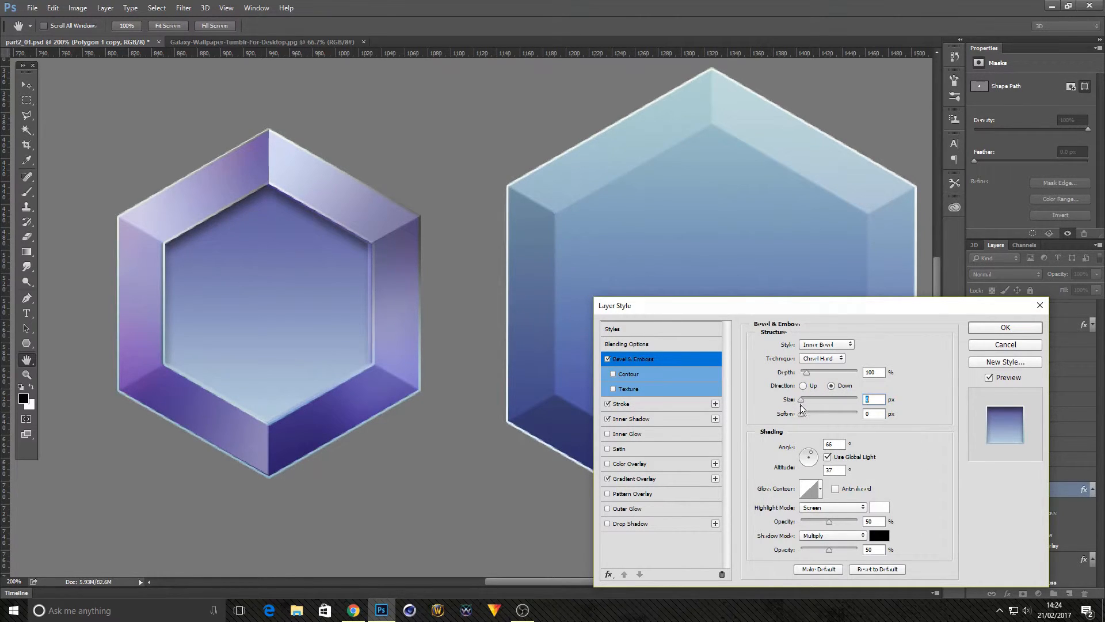
- Compare the inner hexagon with its gradient overlay switched off and with the overlay's gradient direction flipped
left_click(607, 479)
left_click(608, 479)
left_click(668, 482)
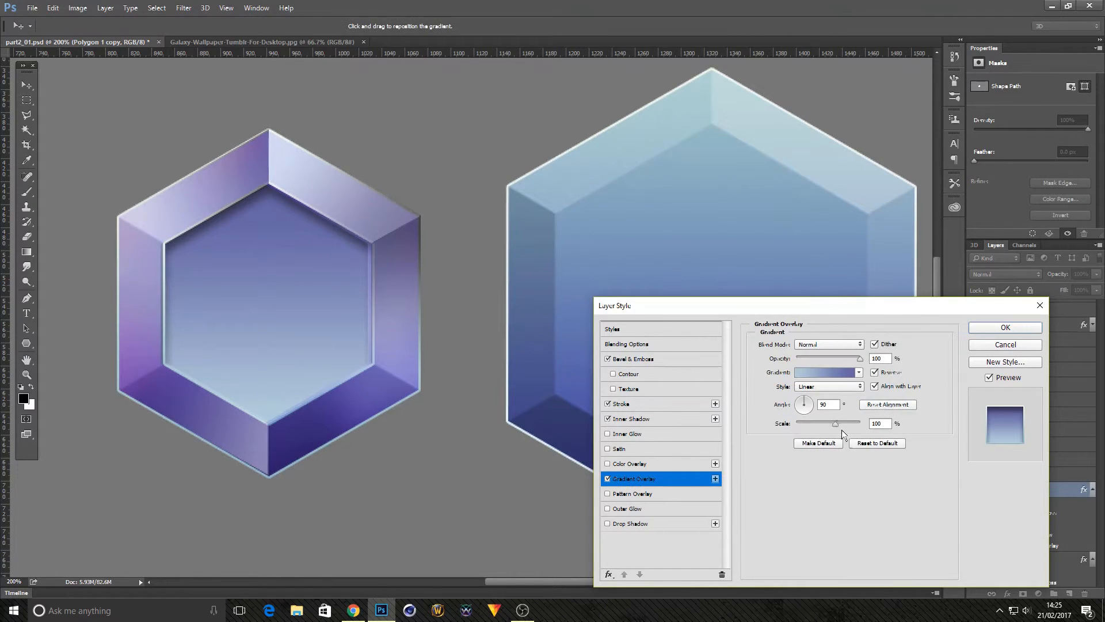
left_click(874, 373)
left_click(874, 373)
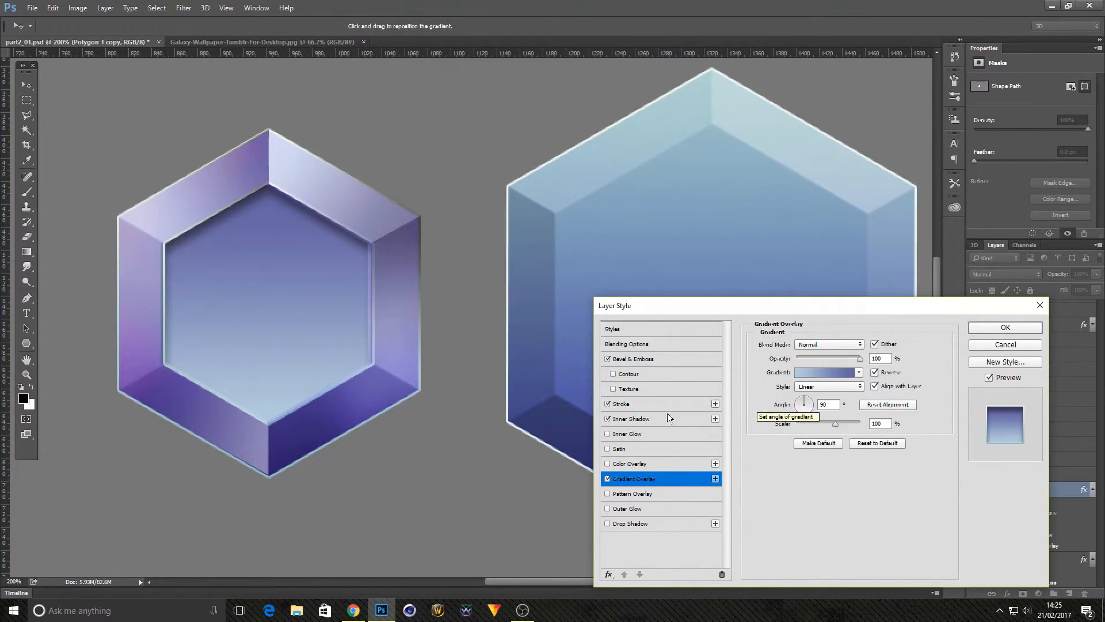
- Reverse the gradient of the inner hexagon's stroke and apply the layer style
left_click(650, 405)
left_click(862, 435)
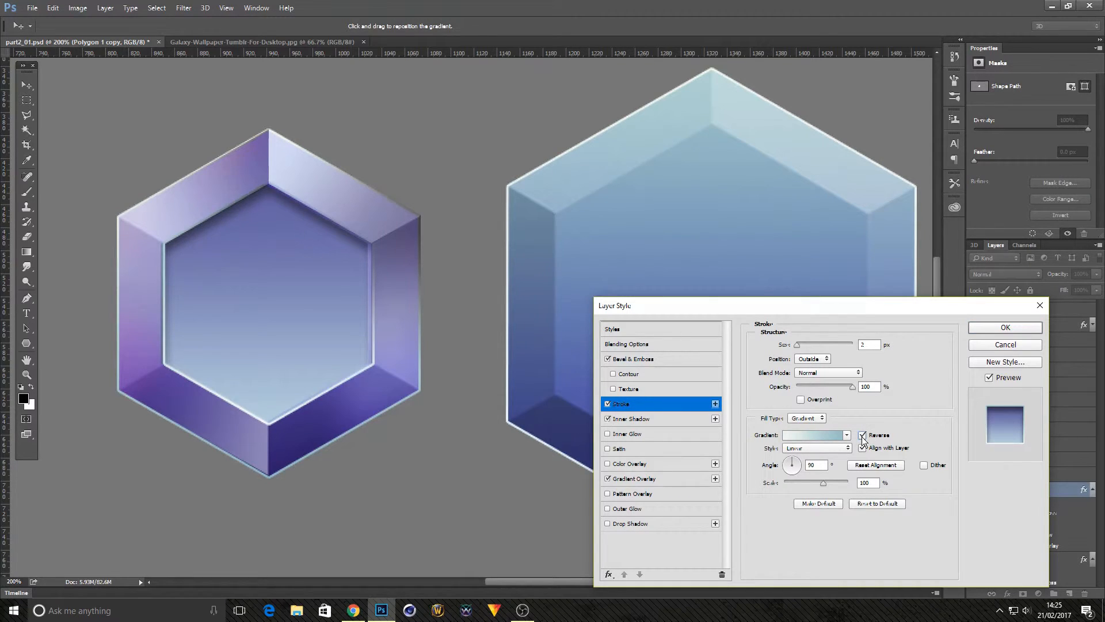
left_click(862, 436)
left_click(862, 436)
left_click(1005, 327)
key("z")
- Scale the inner hexagon slightly wider so its sides meet the surrounding facets
left_click(53, 7)
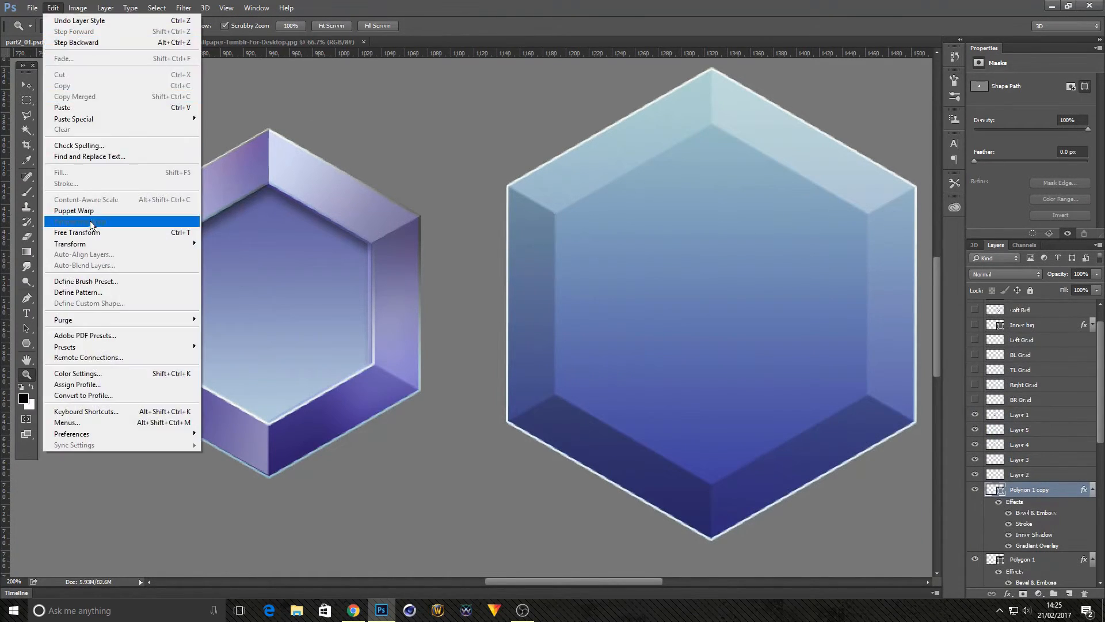
mouse_move(125, 244)
left_click(215, 257)
left_click_drag(165, 304, 161, 311)
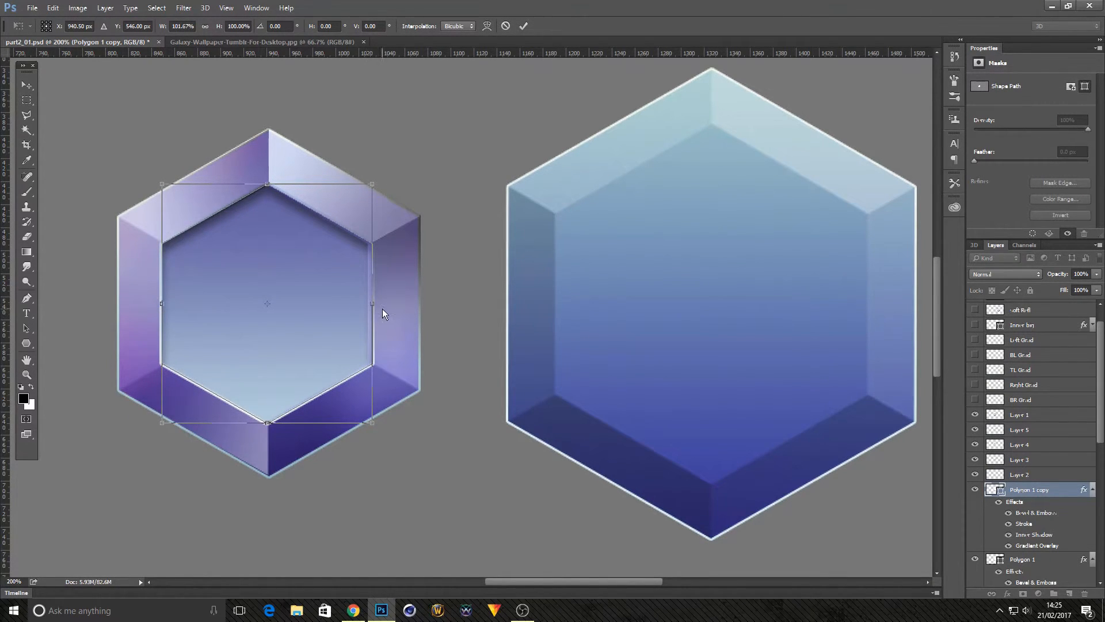
left_click_drag(373, 307, 373, 311)
key("Return")
key("z")
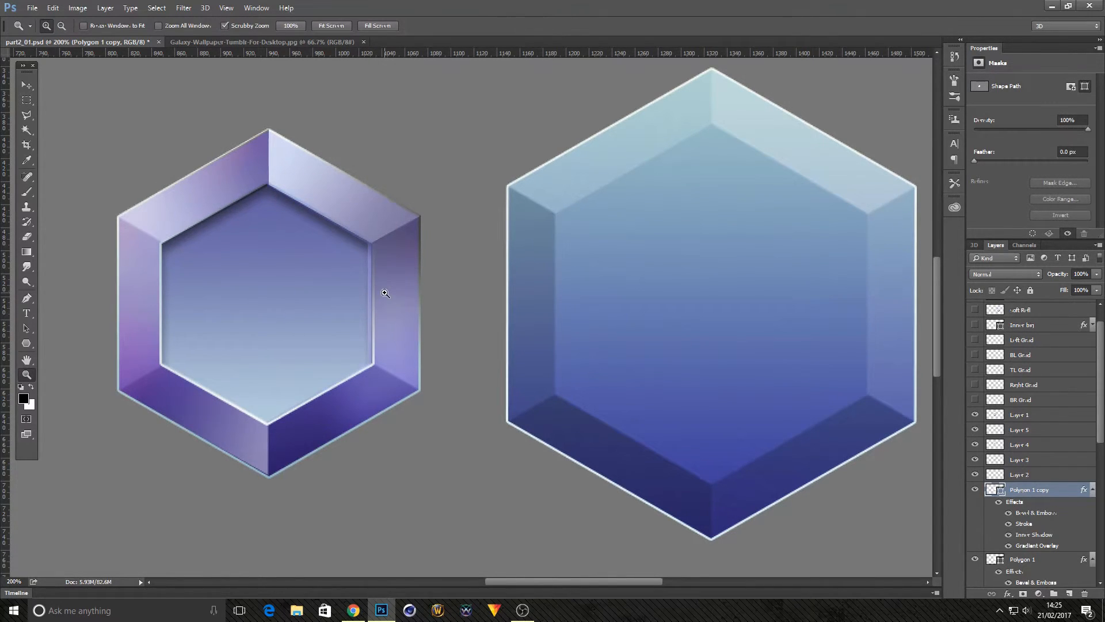
- Make the stars bg, player, top reflect and top light layers visible
left_click(975, 560)
left_click(974, 559)
scroll(1030, 515, "down", 10)
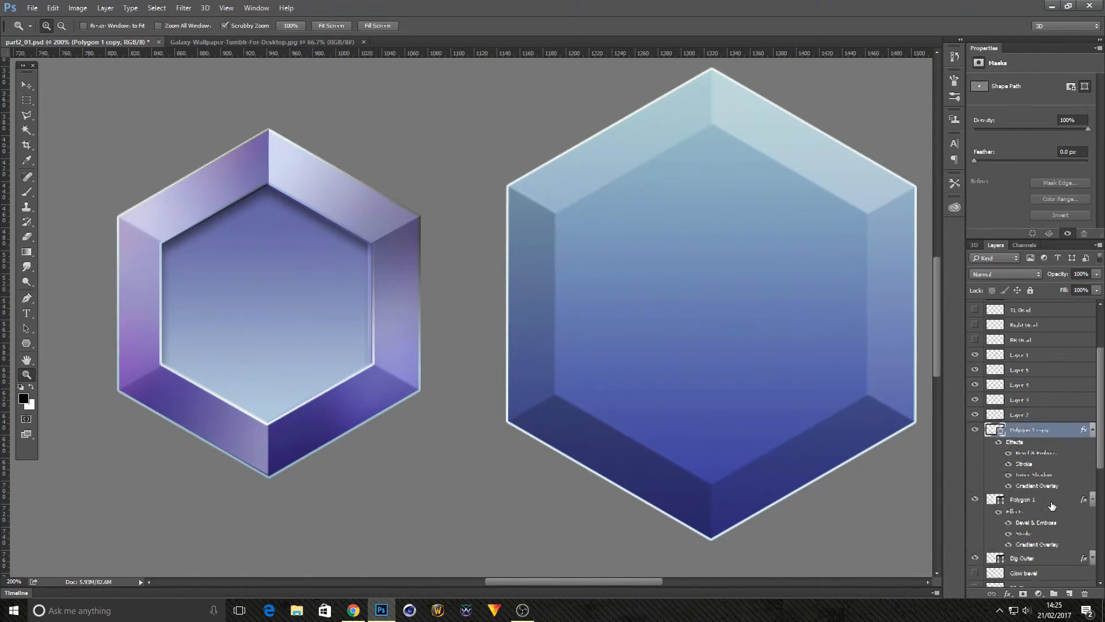
scroll(1057, 505, "down", 1)
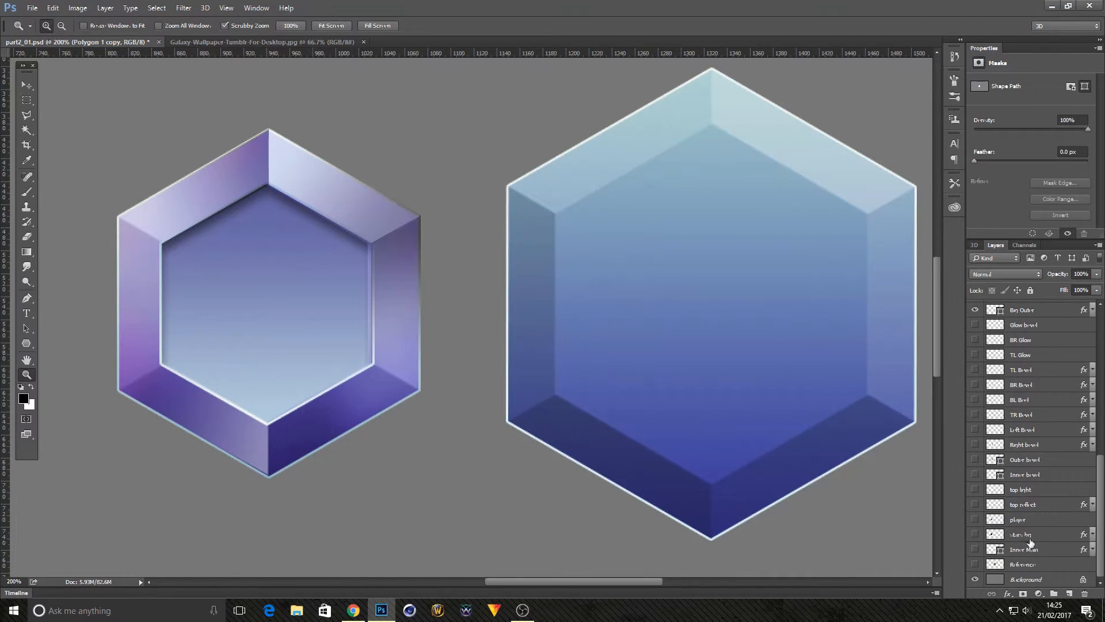
left_click(1029, 539)
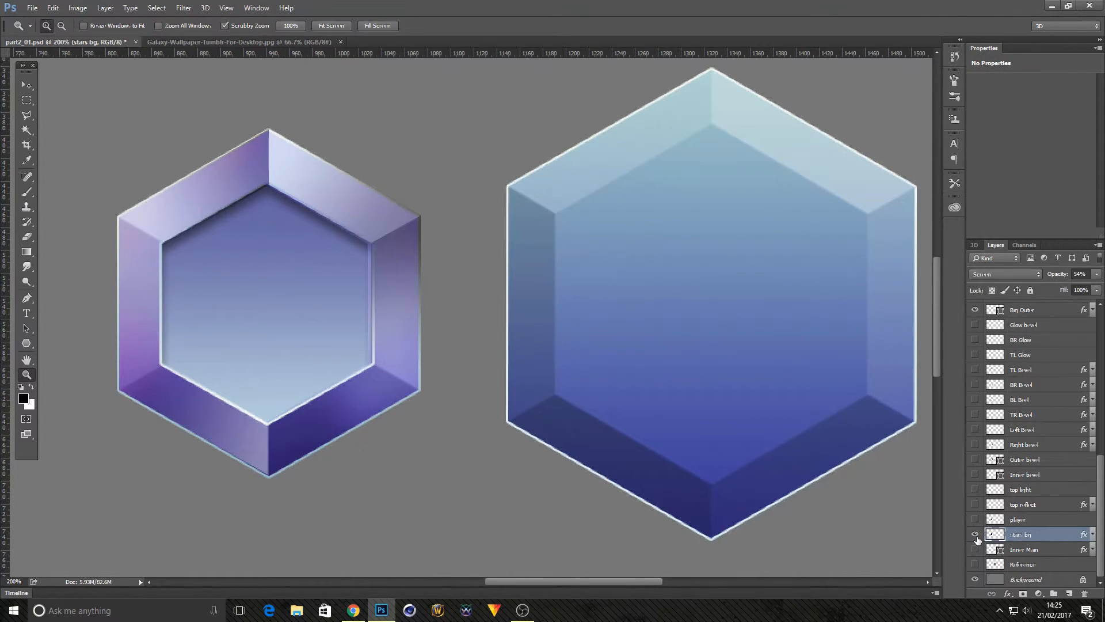
left_click_drag(975, 534, 974, 490)
- Show the Inner Main layer and select it together with the stars bg, player, top reflect and top light layers
left_click(27, 86)
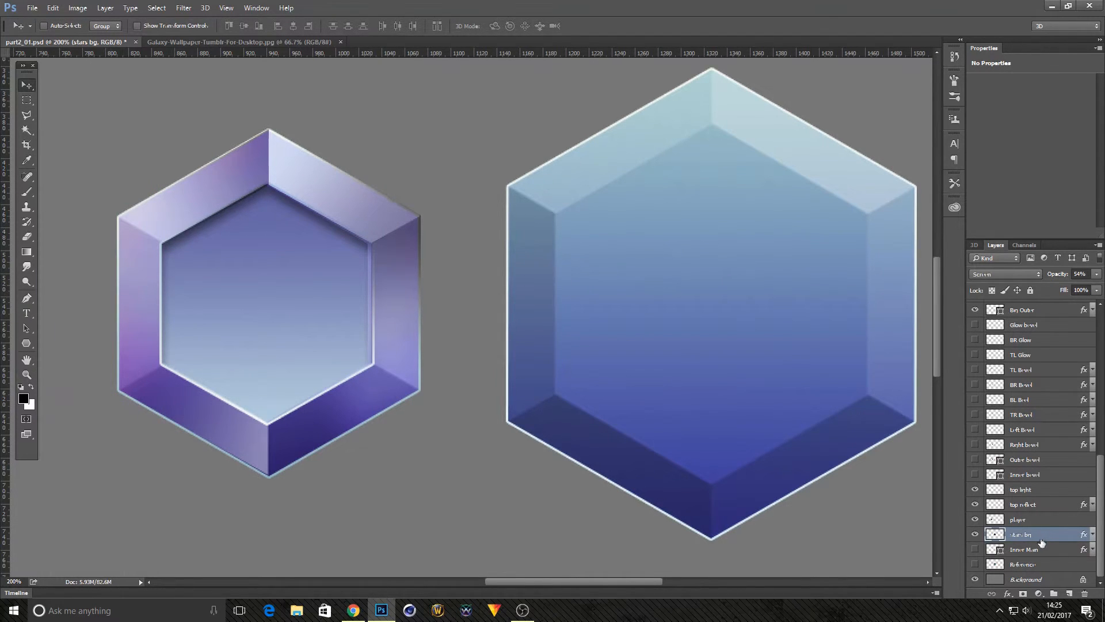
left_click(57, 8)
left_click(68, 22)
left_click(975, 549)
left_click(1033, 550)
left_click(1031, 535, "ctrl")
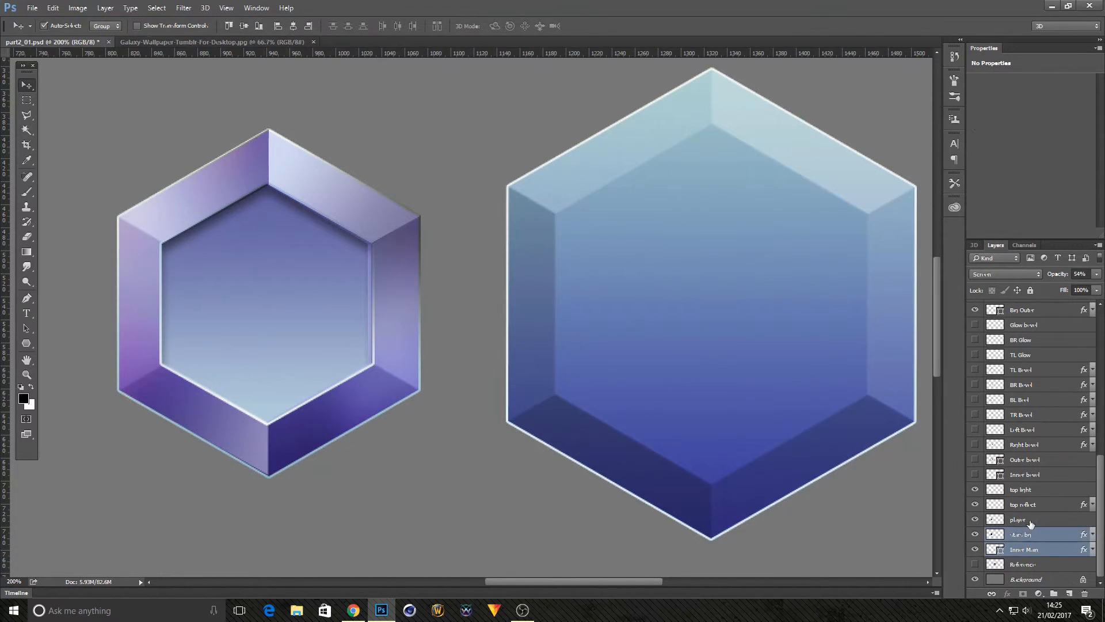
left_click(1031, 520, "ctrl")
left_click(1030, 505, "ctrl")
left_click(1036, 490, "ctrl")
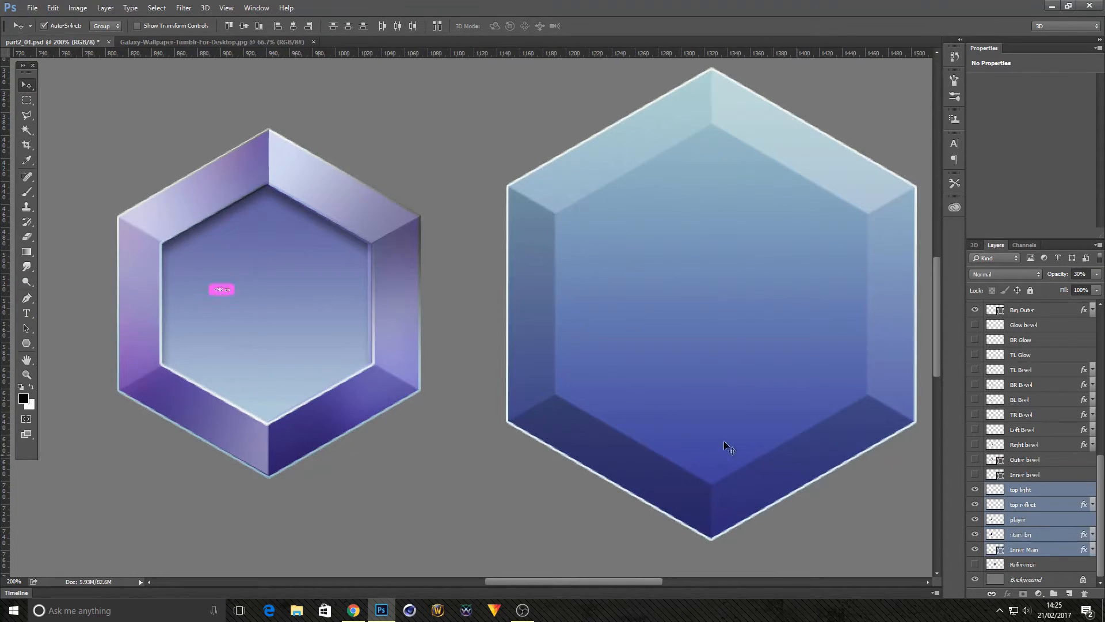
- Hide top light, drop it from the selection, and move the other four portrait layers to the top of the layer stack
left_click(974, 490)
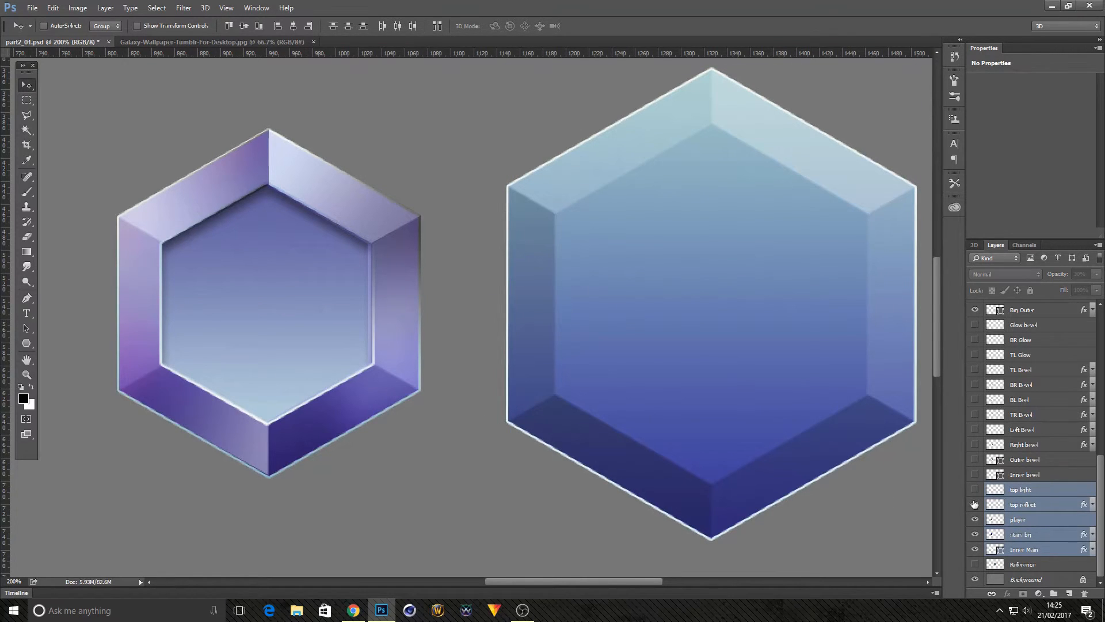
left_click(975, 505)
left_click(1026, 491, "ctrl")
left_click_drag(89, 328, 449, 469)
left_click_drag(1058, 509, 1060, 303)
- Move the selected portrait layers into the small hexagon's opening and nudge them horizontally into alignment
left_click_drag(208, 437, 289, 303)
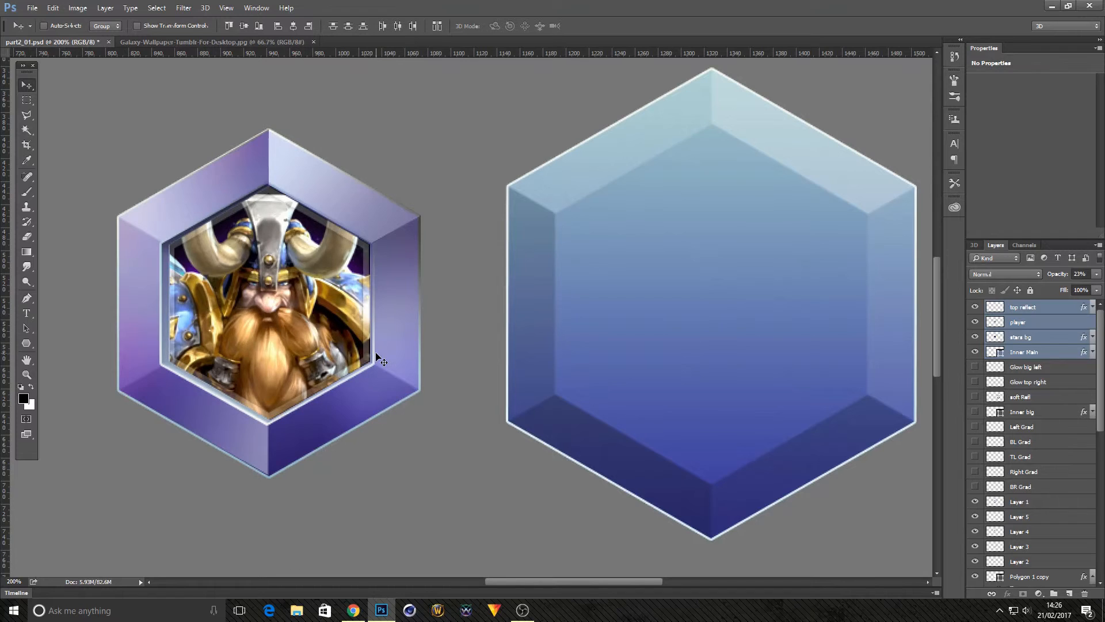
key("Left")
key("Left")
key("Left")
key("Left")
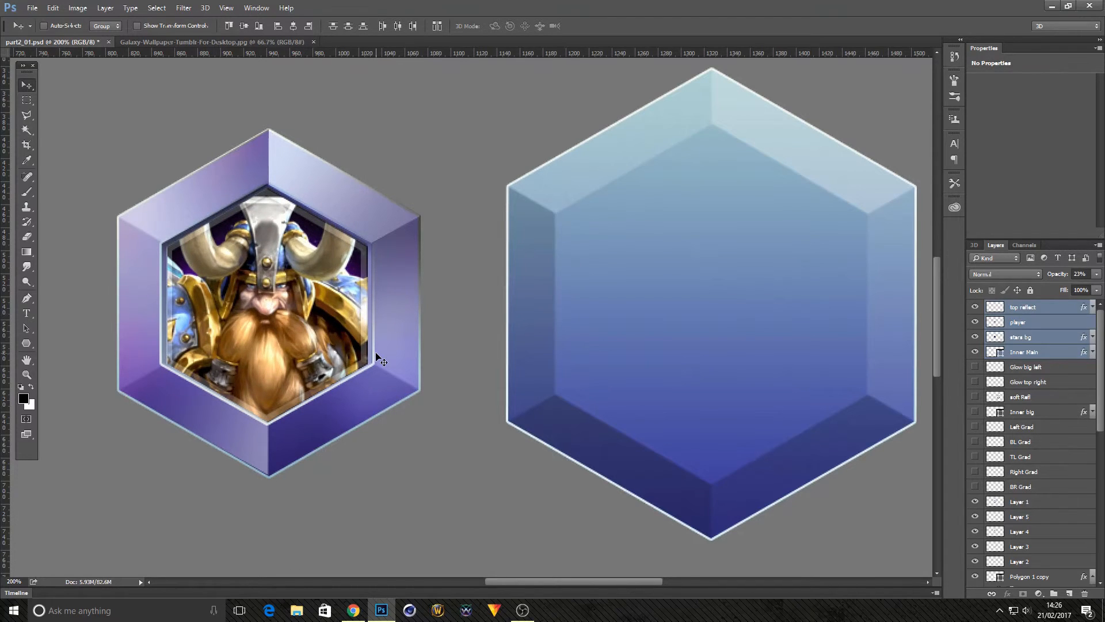
key("Right")
key("Left")
key("Left")
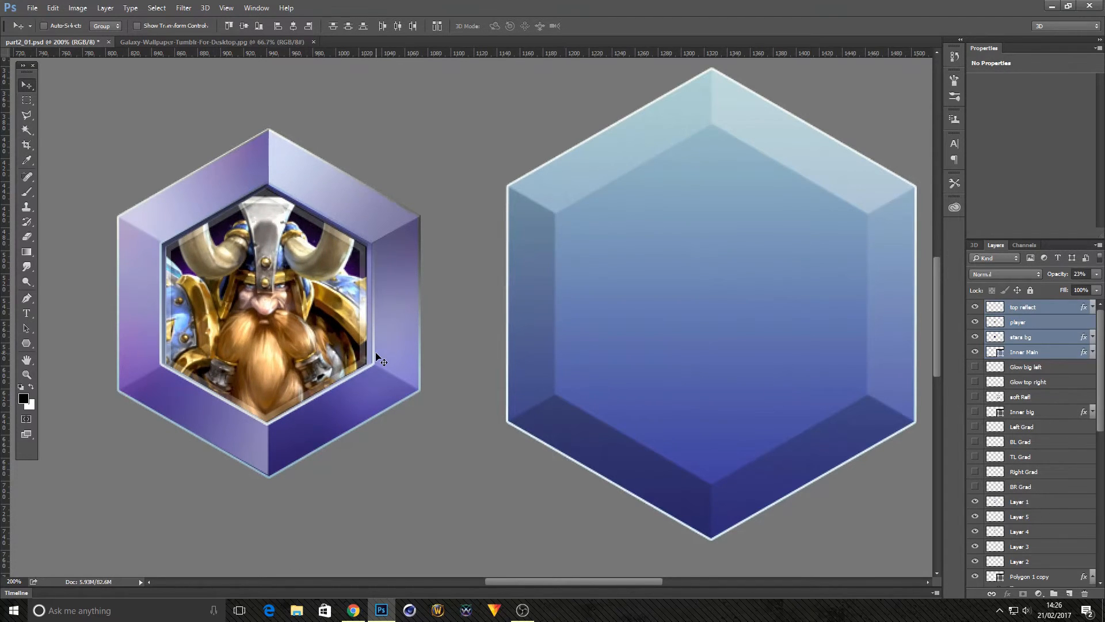
- Scale the portrait layers slightly so their edges fit the small hexagon's inner frame
left_click(53, 7)
mouse_move(167, 239)
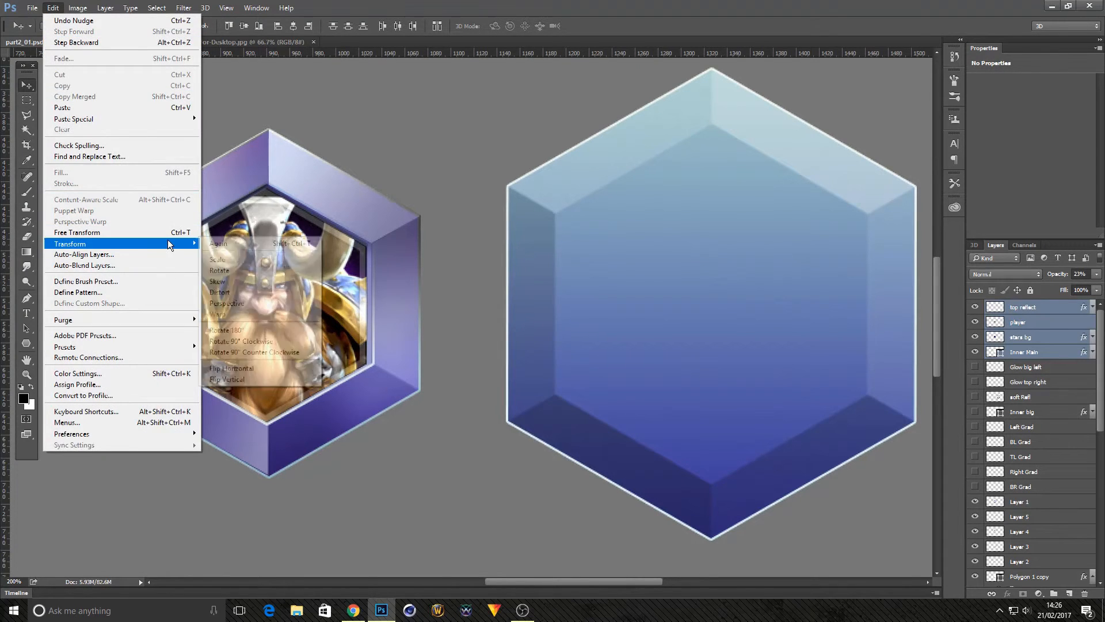
left_click(242, 258)
left_click_drag(366, 305, 371, 305)
left_click_drag(165, 306, 161, 308)
left_click_drag(268, 186, 269, 187)
left_click_drag(269, 426, 269, 426)
key("Return")
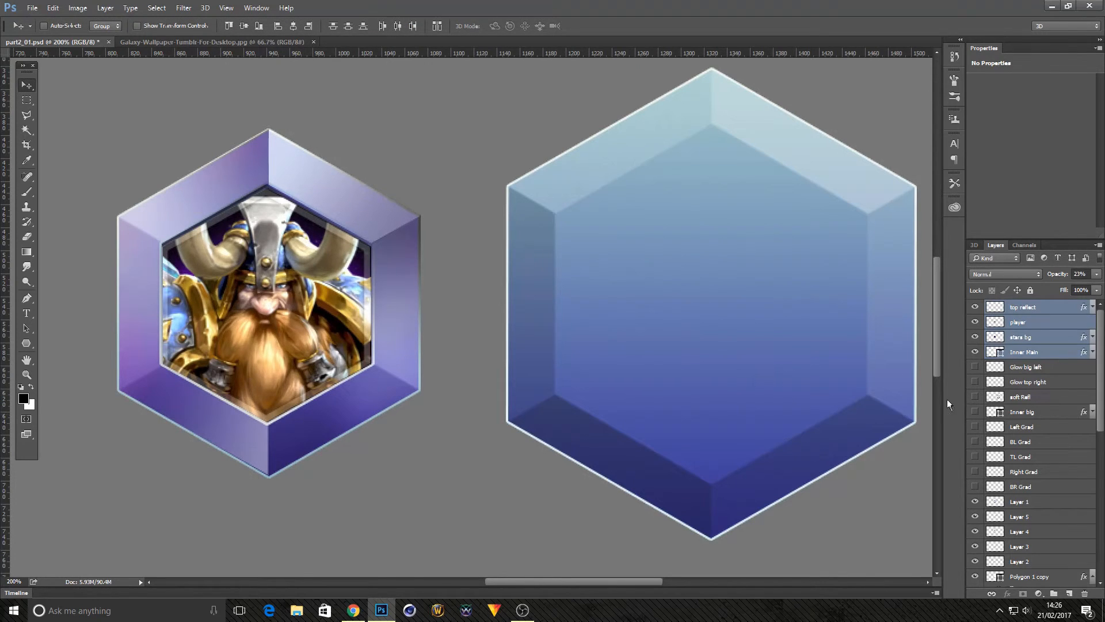
- Select the player layer and check its blending options, closing them without changes
left_click(1067, 311)
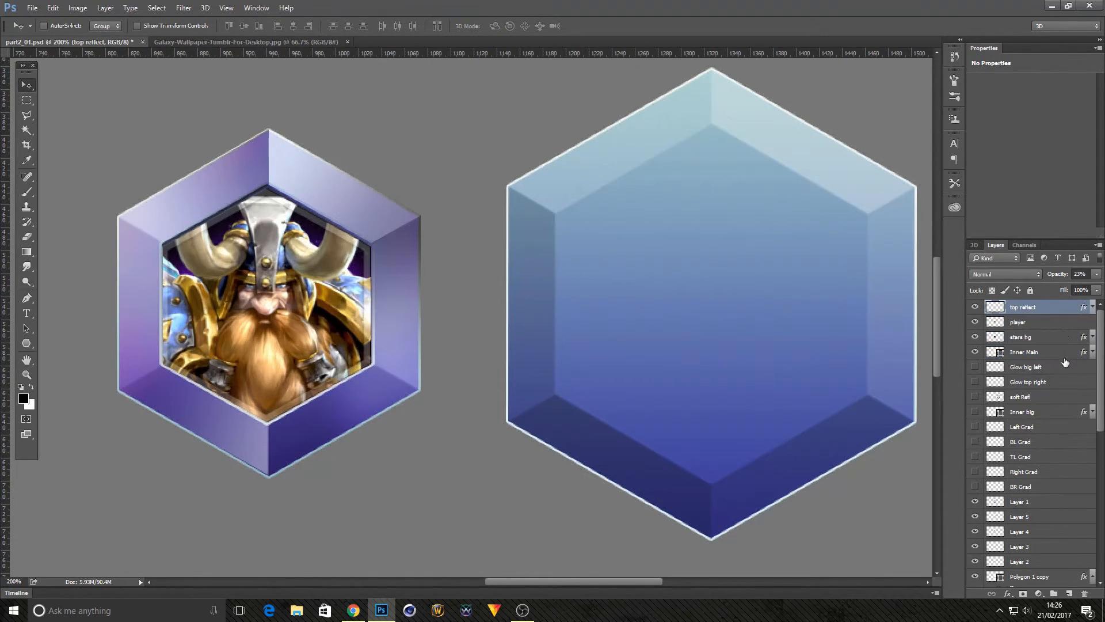
double_click(1059, 323)
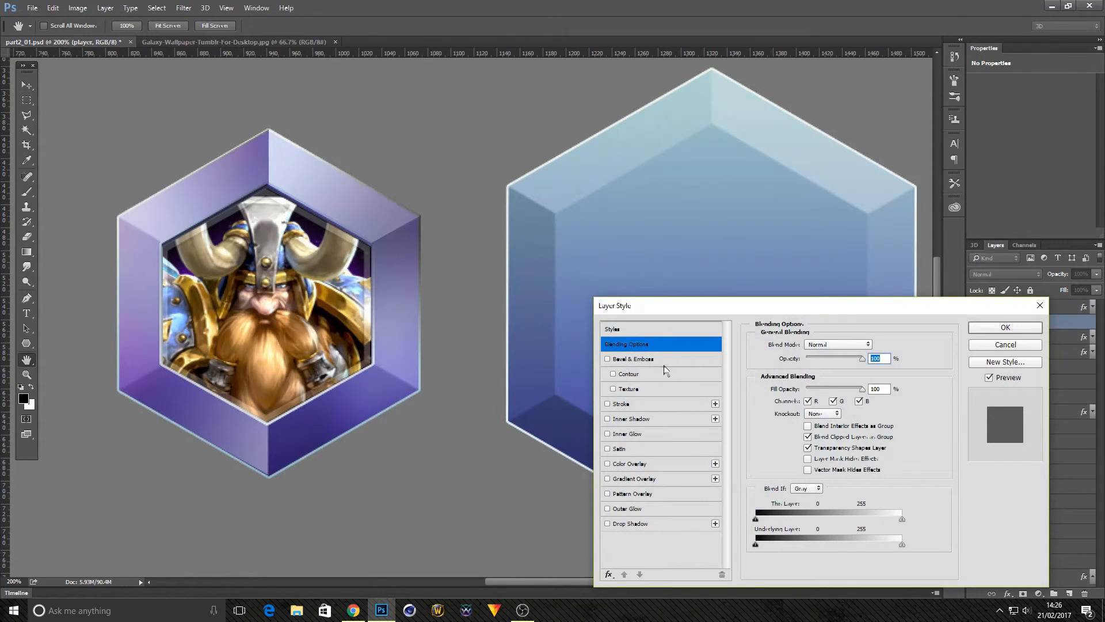
left_click(1005, 344)
key("v")
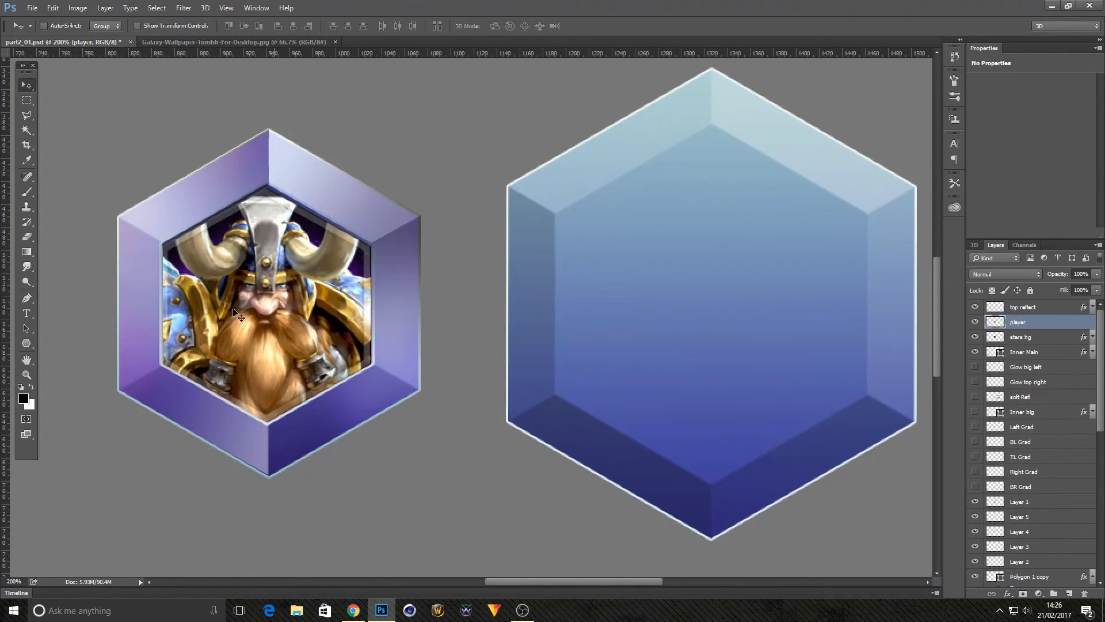
left_click(26, 374)
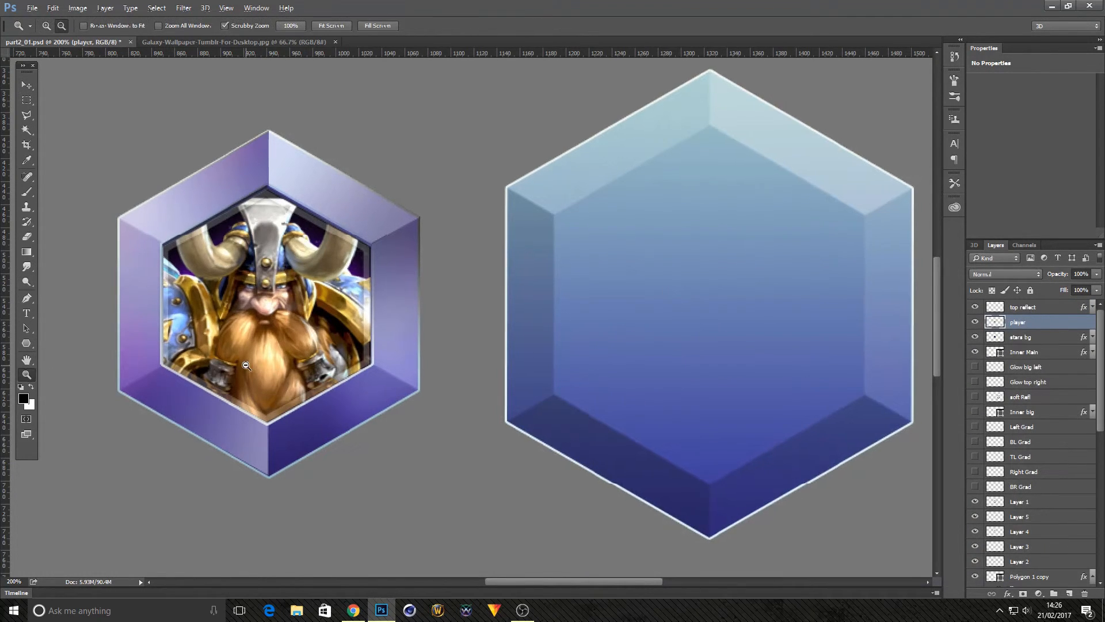
- Add a new blank layer directly above the Polygon 1 copy layer
left_click(306, 378, "alt")
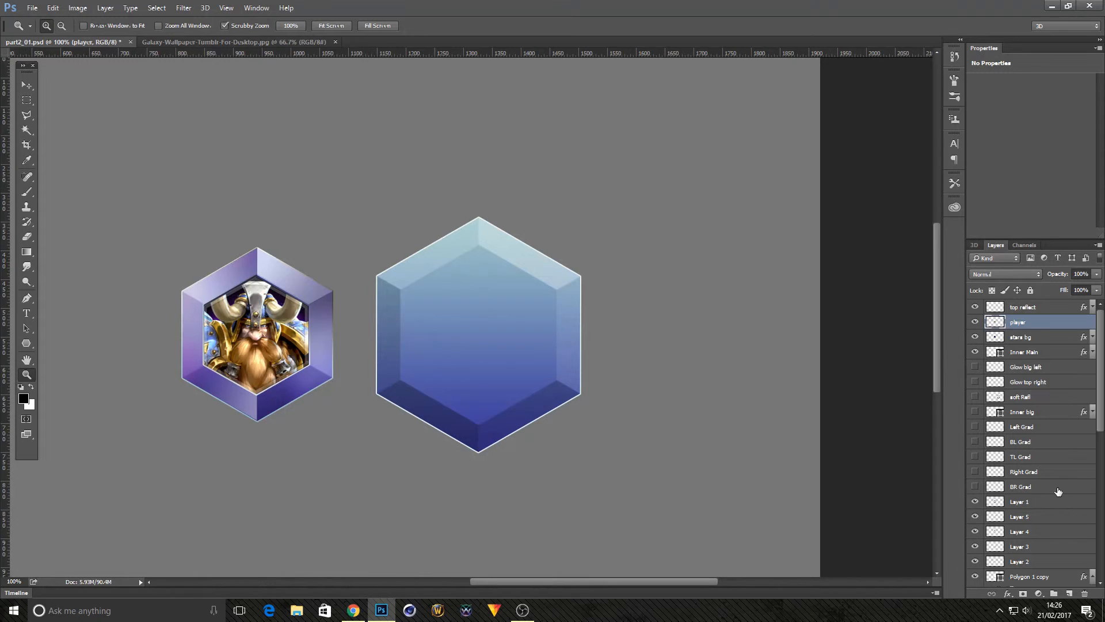
scroll(1065, 532, "down", 3)
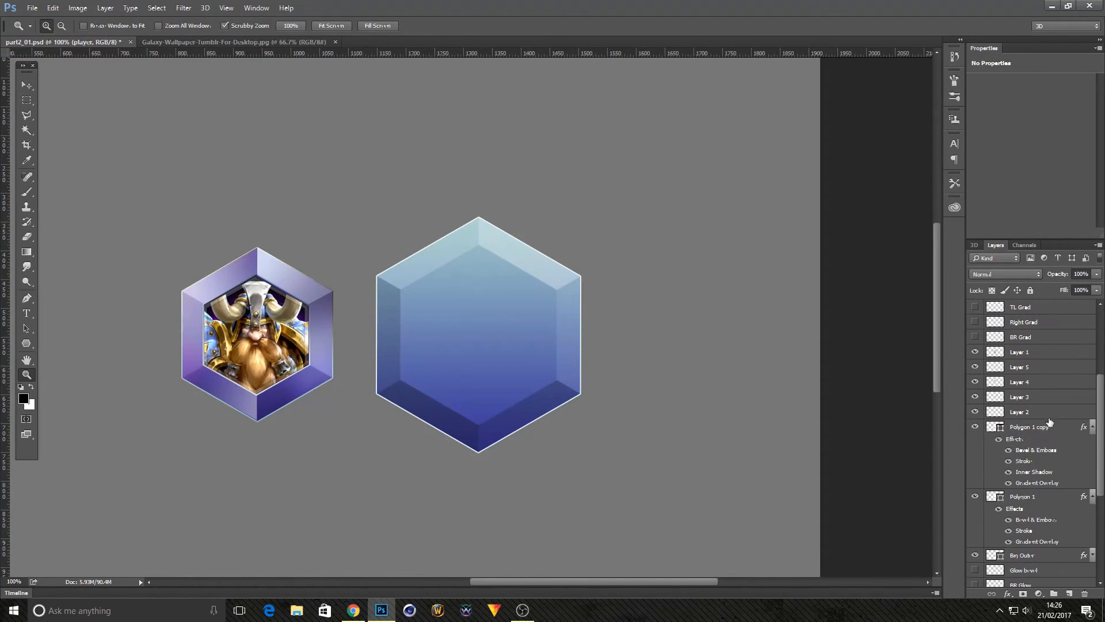
left_click(1049, 425)
left_click(1069, 594)
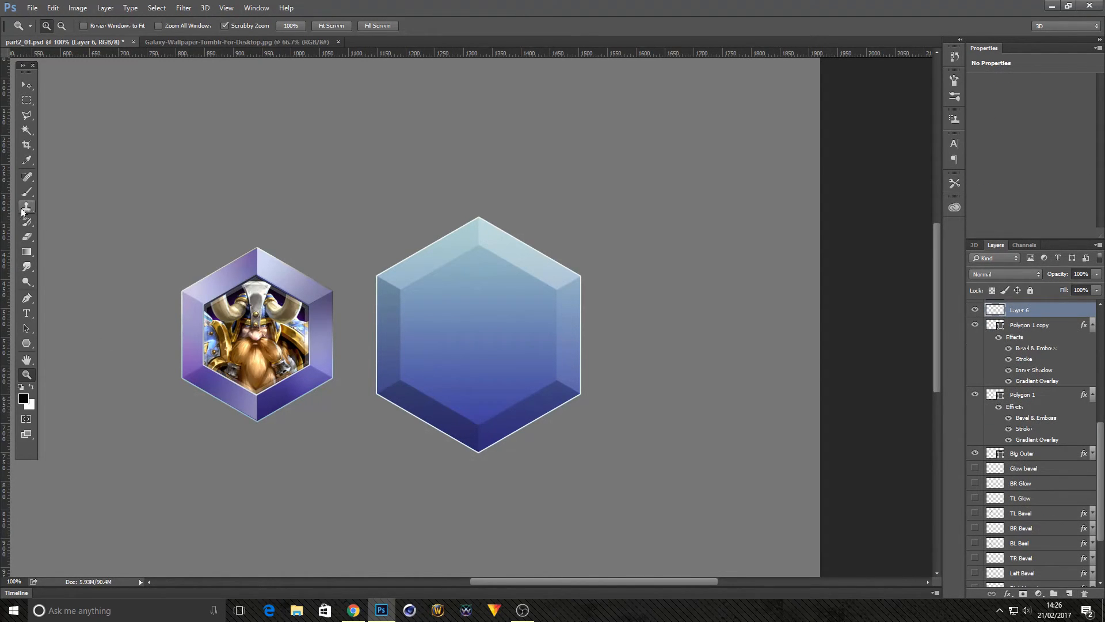
- Paint soft white glow spots on the small hexagon's upper-right facet and upper-left corner with a 63 px brush
left_click(26, 191)
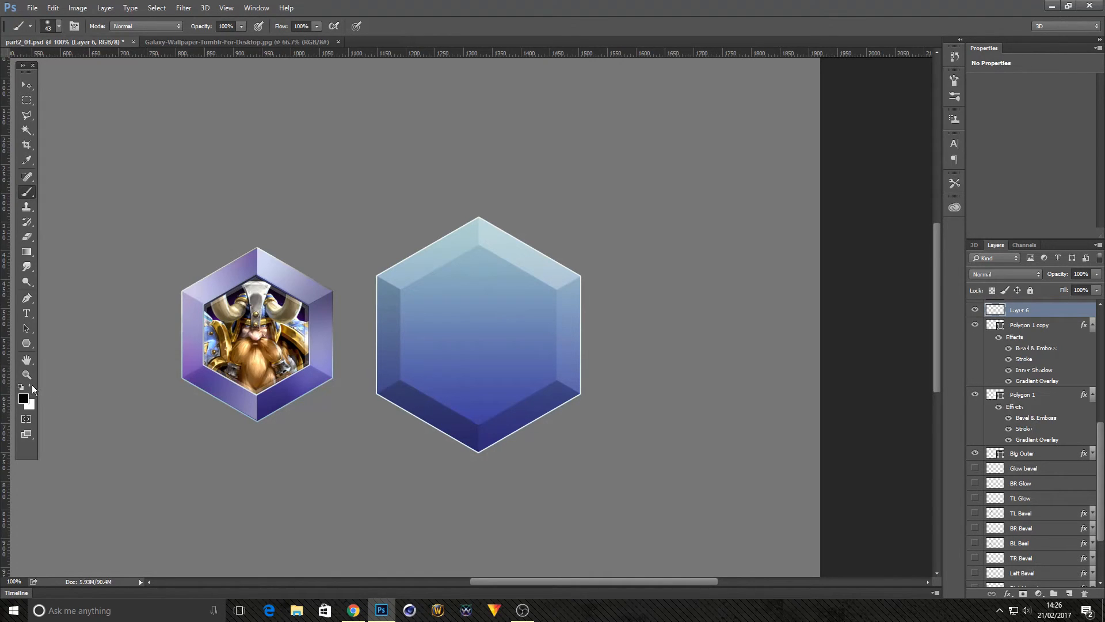
left_click(59, 26)
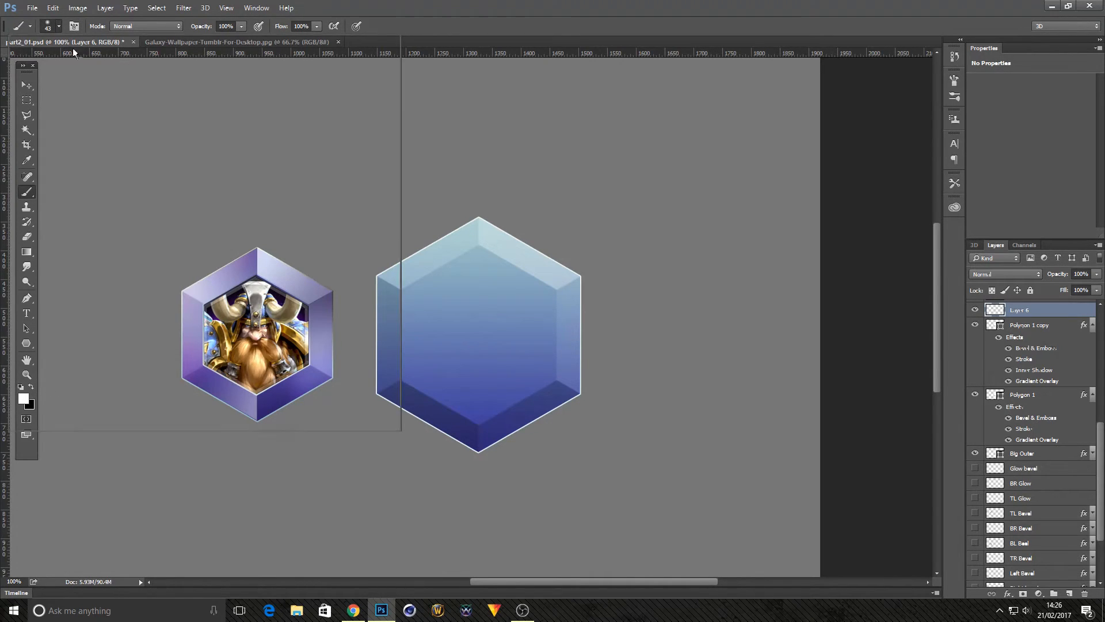
left_click(87, 61)
left_click(538, 3)
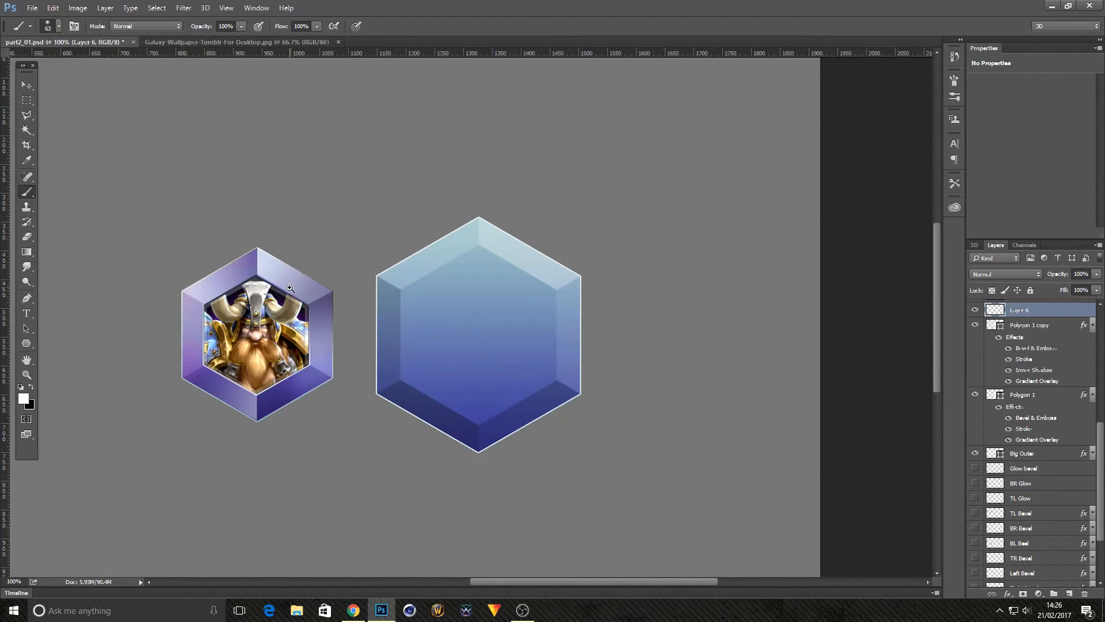
scroll(288, 289, "up", 1)
left_click(270, 242)
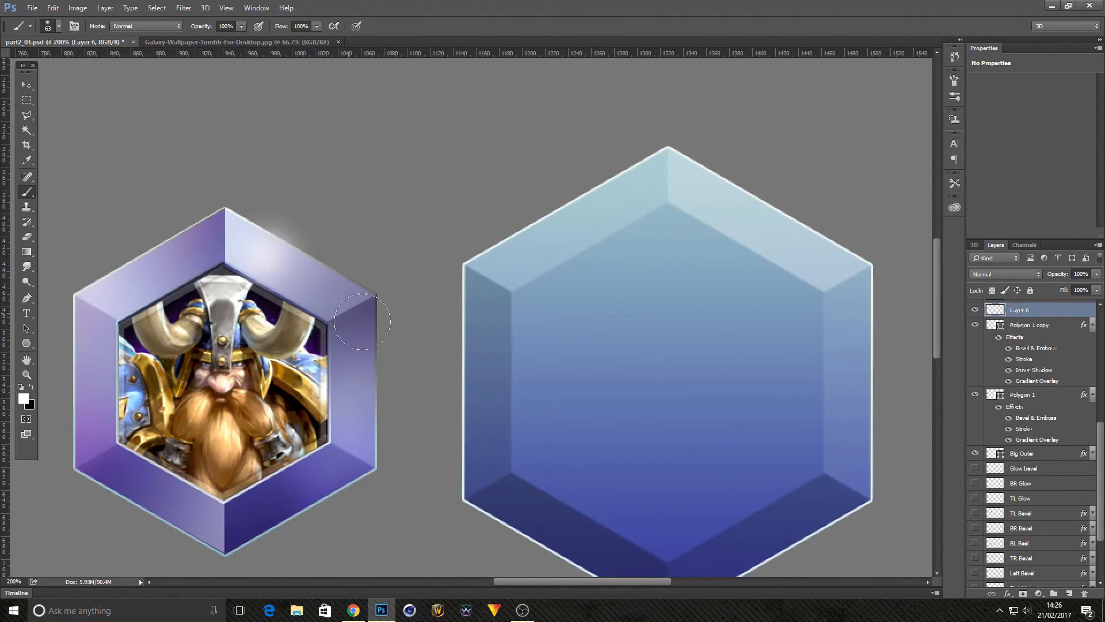
left_click(74, 298)
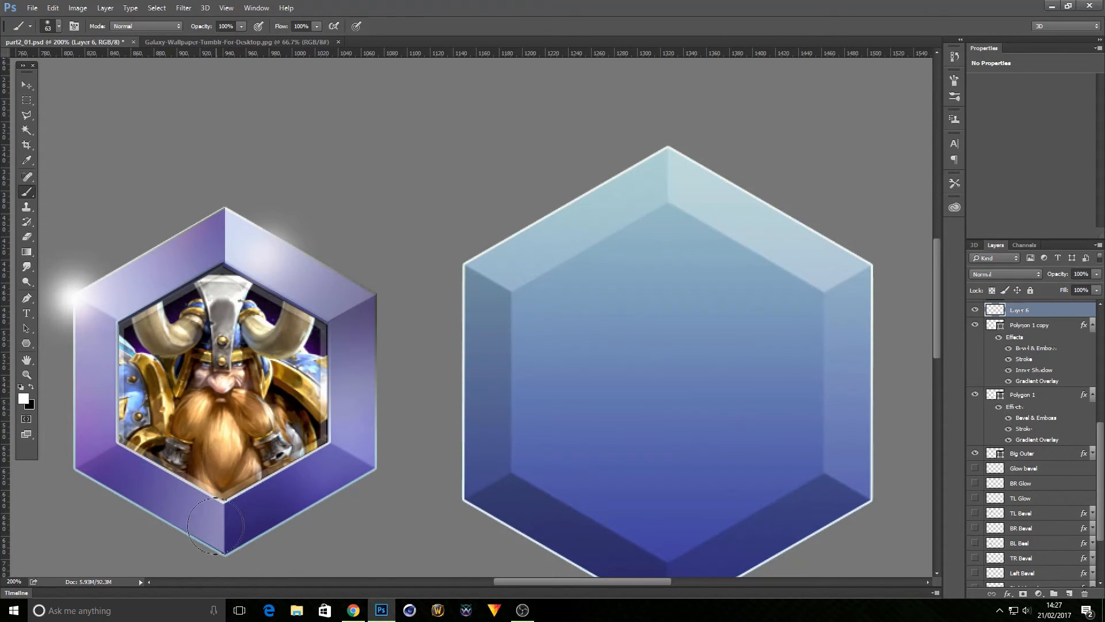
- Enlarge the soft white brush to 96 px and paint a glow at the small hexagon's lower-right corner
left_click(59, 26)
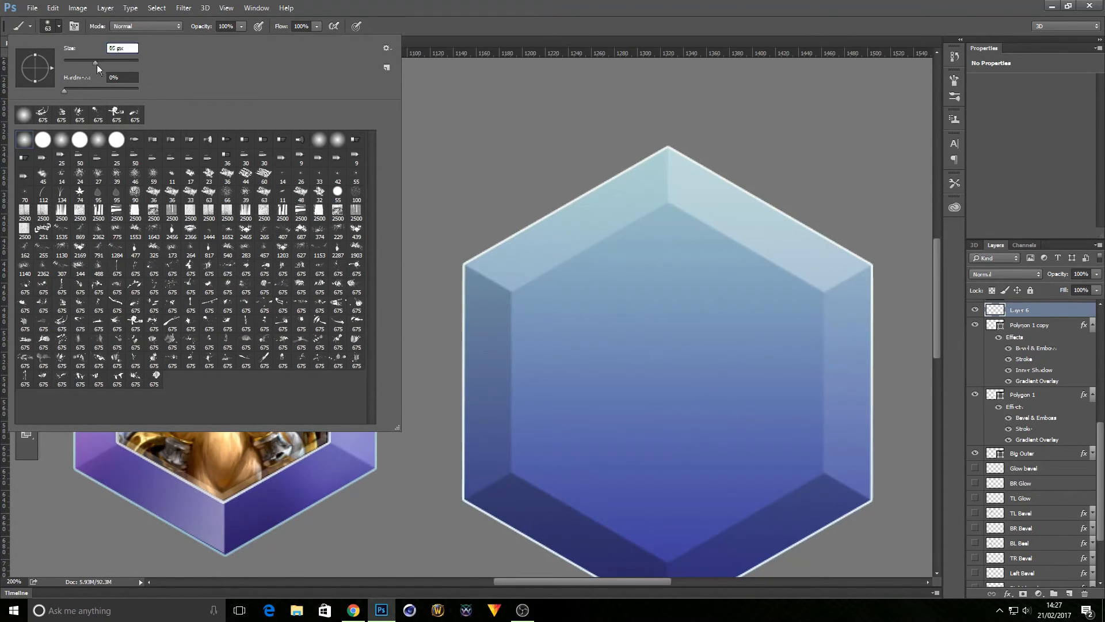
left_click(458, 30)
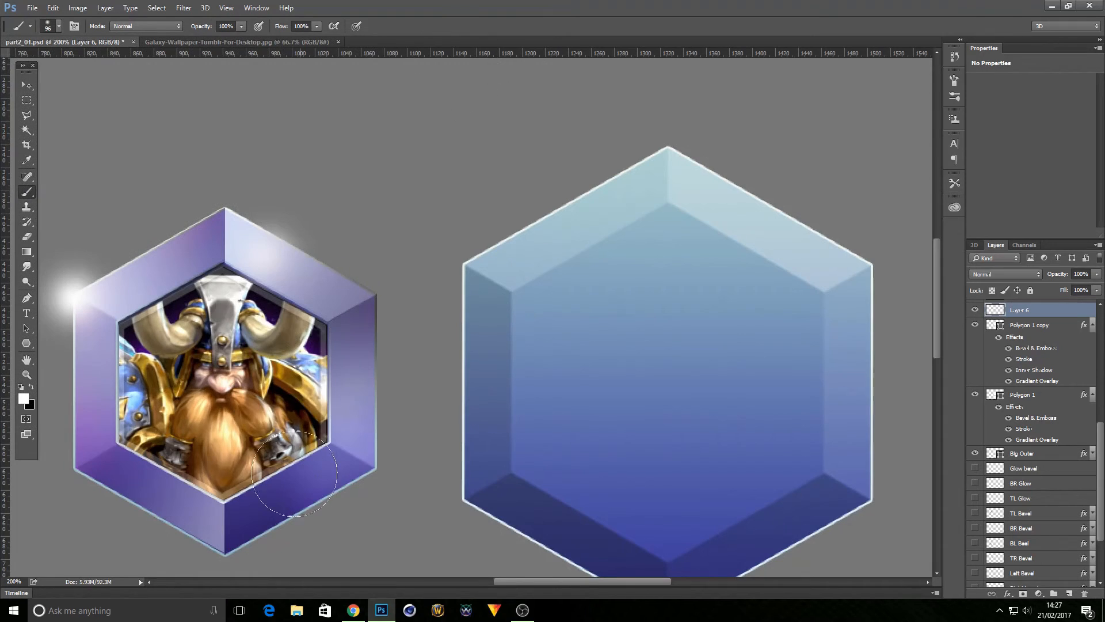
left_click(357, 453)
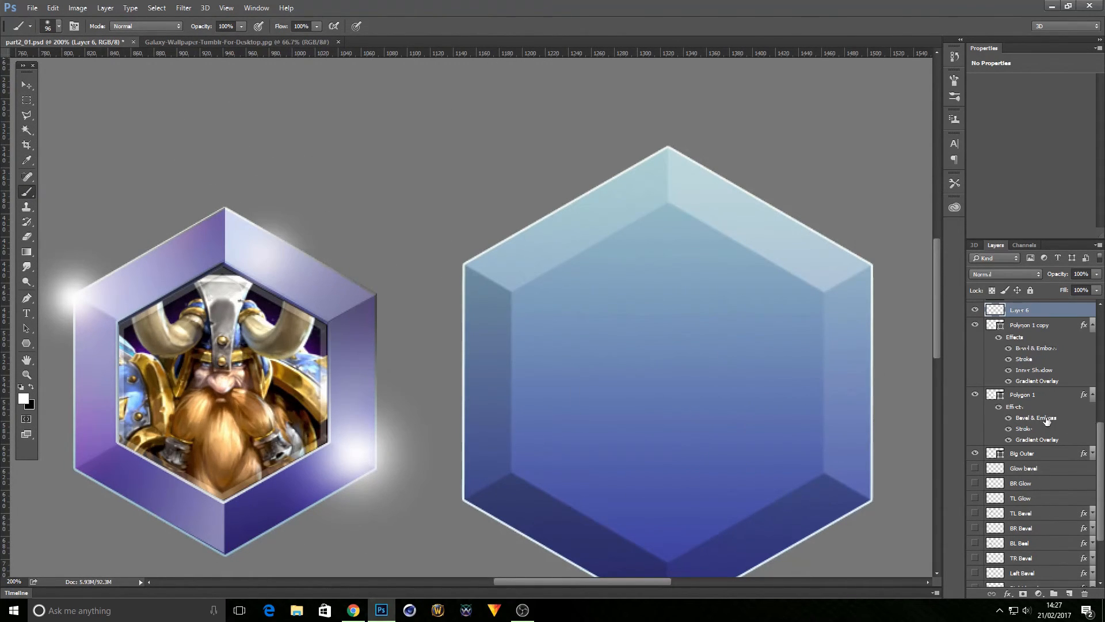
- Load Polygon 1's outline as a selection, invert it, clear the glow outside the small hexagon, and deselect
left_click(997, 325, "ctrl")
left_click(997, 395, "ctrl")
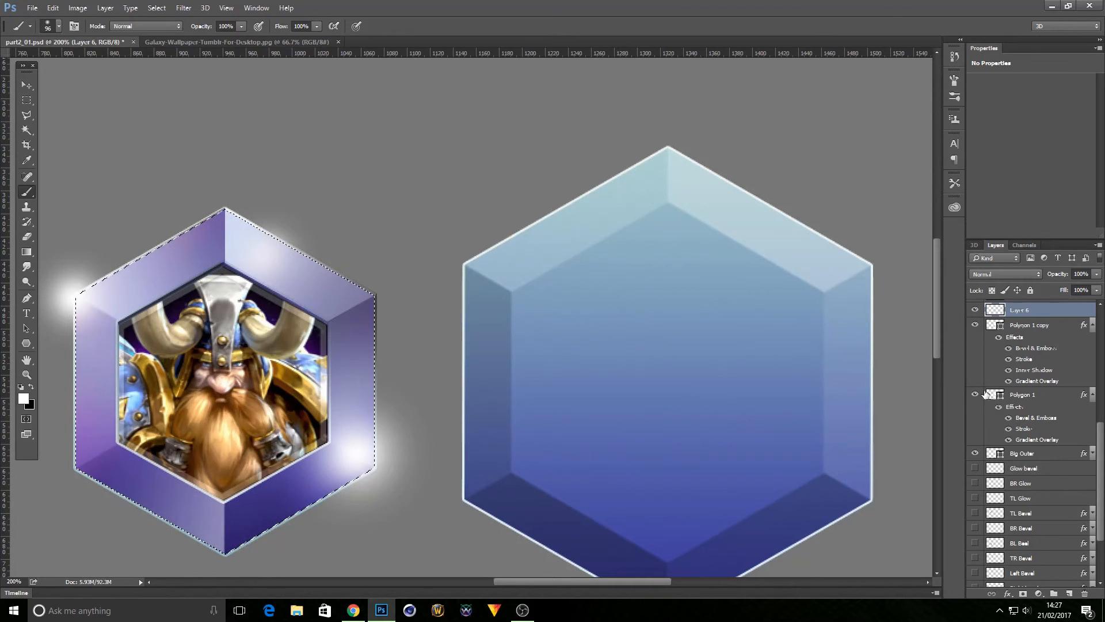
left_click(156, 7)
left_click(159, 55)
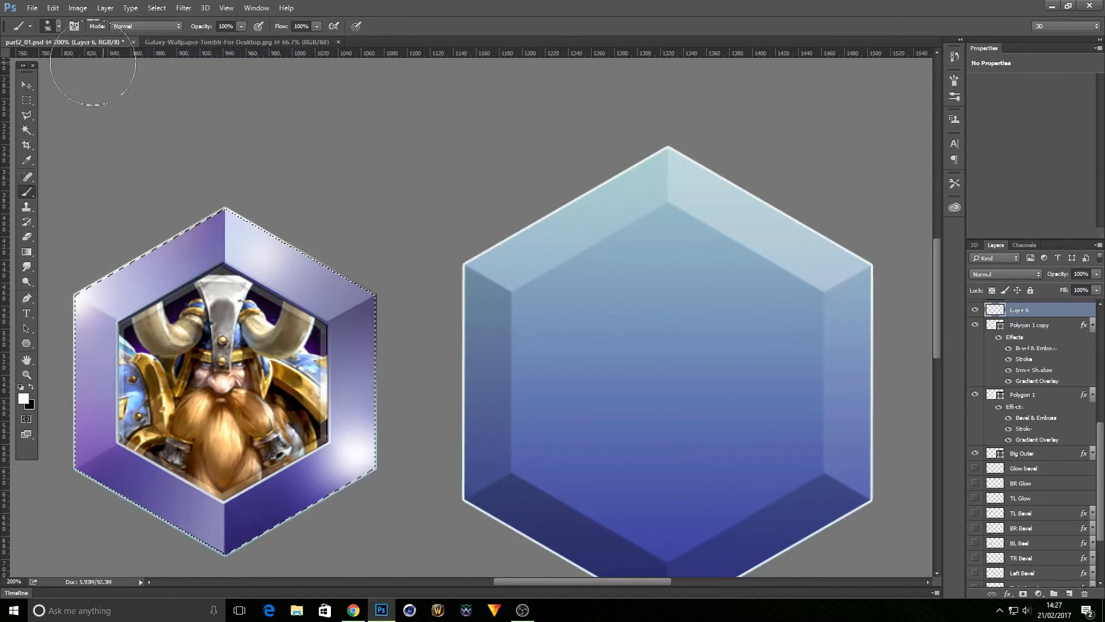
left_click(27, 99)
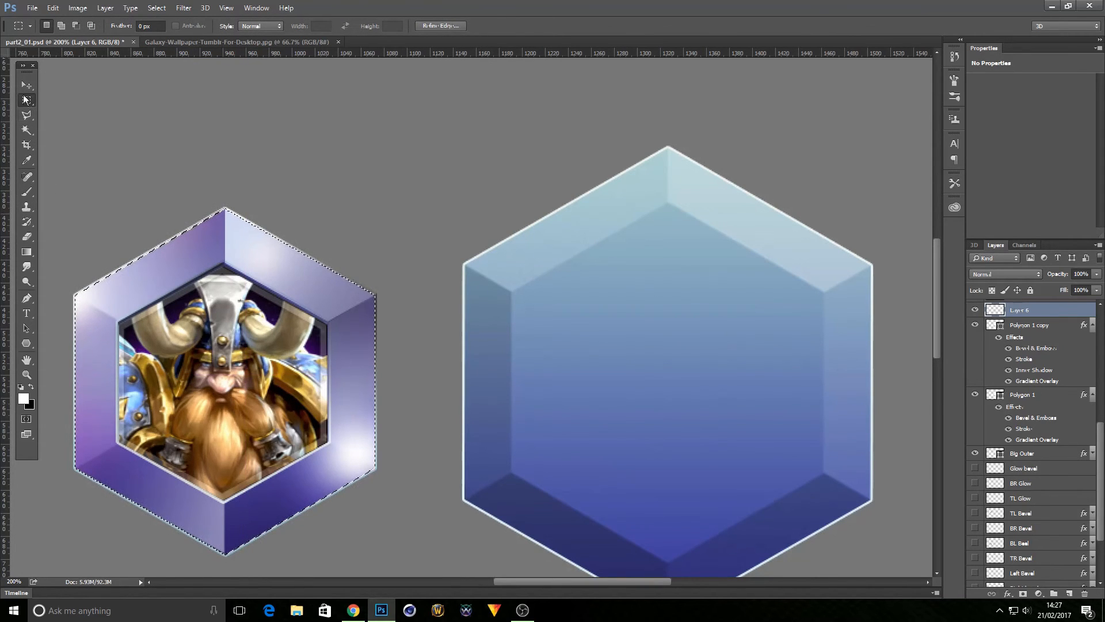
- Show the Reference layer and move its badge horizontally to the left of the small hexagon for side-by-side comparison
left_click(26, 374)
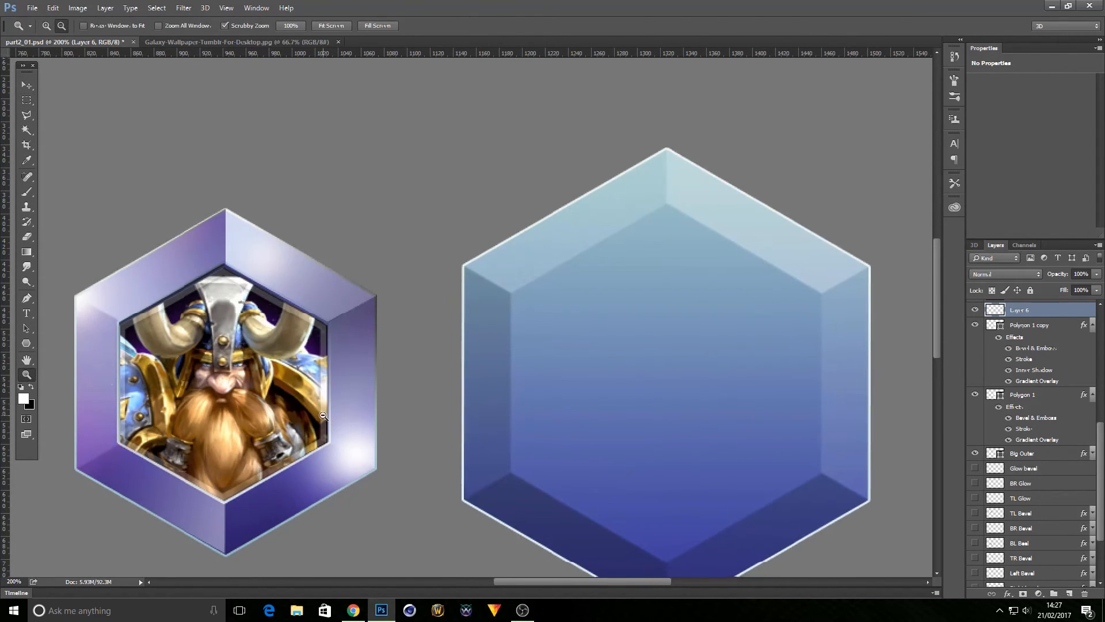
left_click(362, 469, "alt")
scroll(1042, 507, "down", 3)
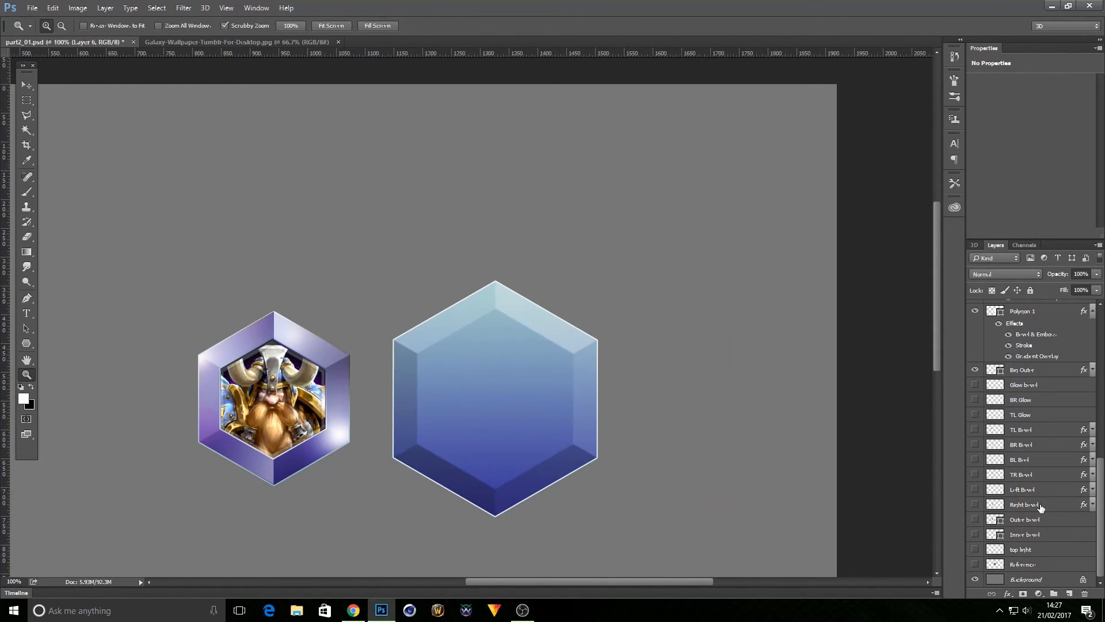
left_click(974, 564)
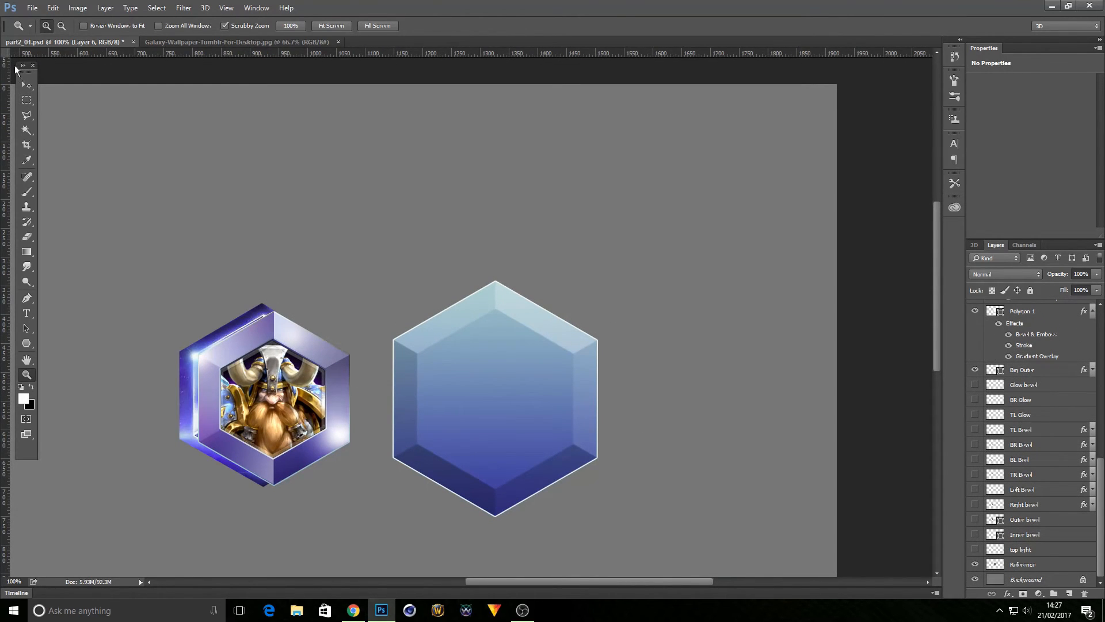
left_click(27, 85)
left_click(1019, 565)
left_click_drag(245, 403, 84, 400)
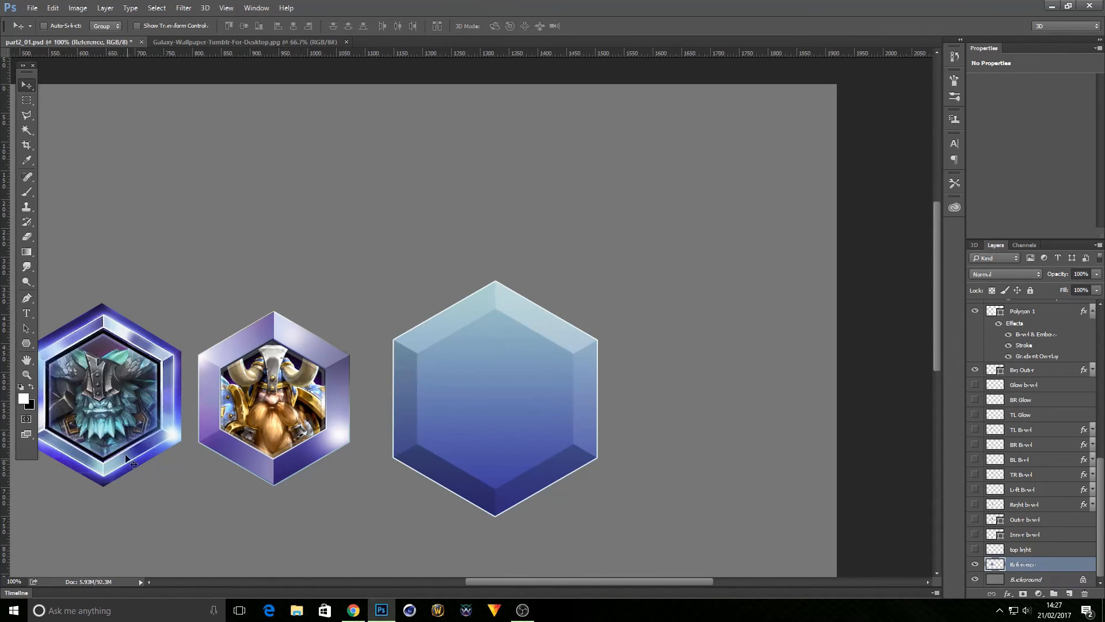
scroll(108, 432, "up", 1)
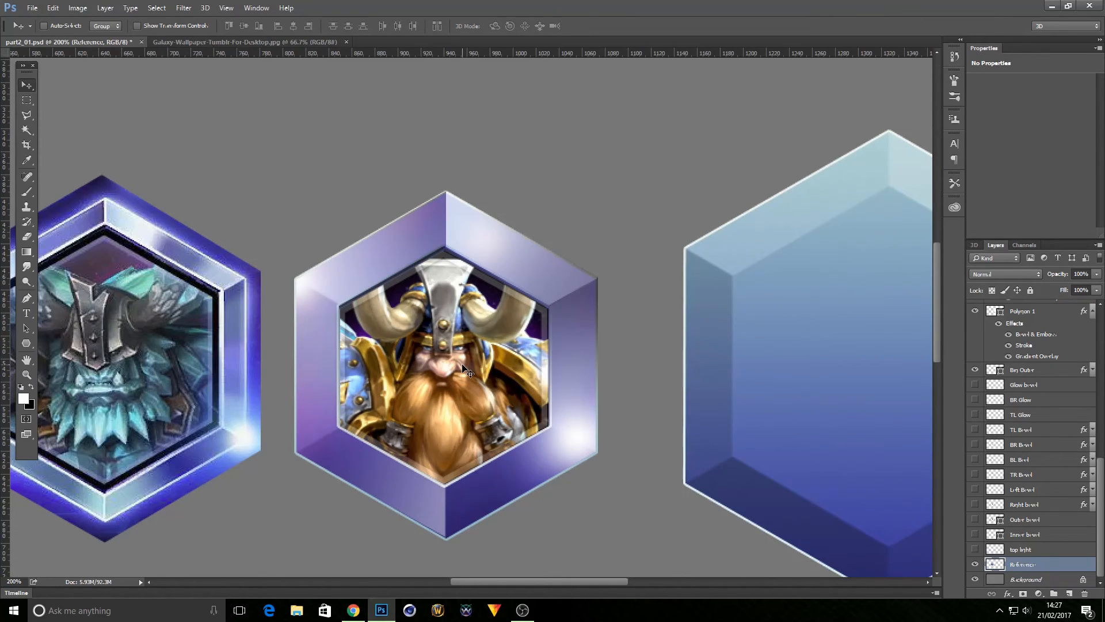
left_click(26, 376)
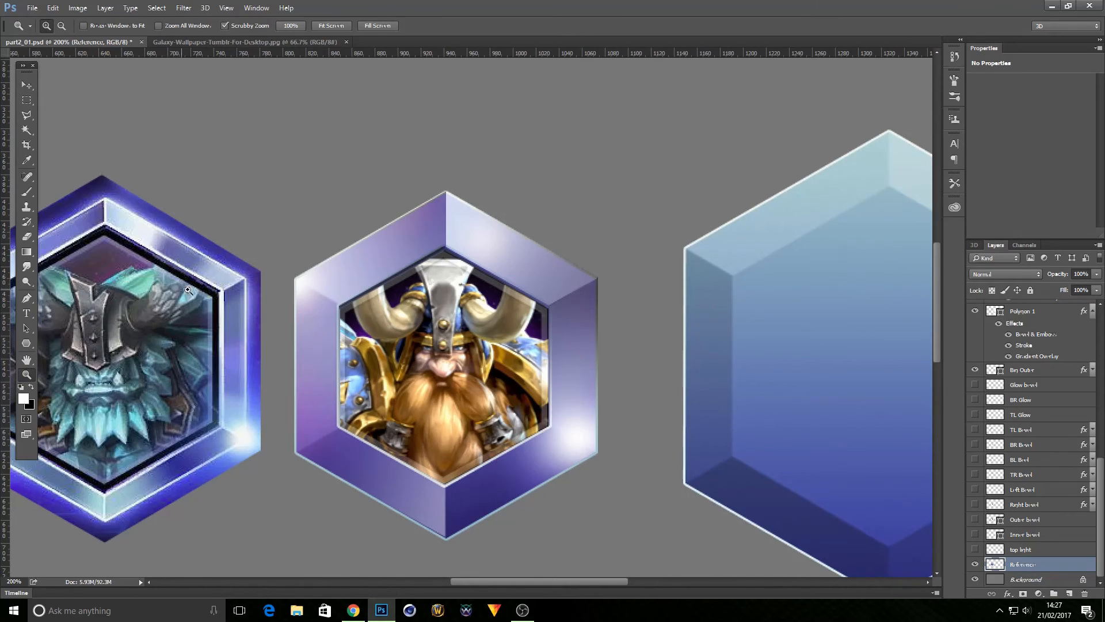
left_click(259, 408, "alt")
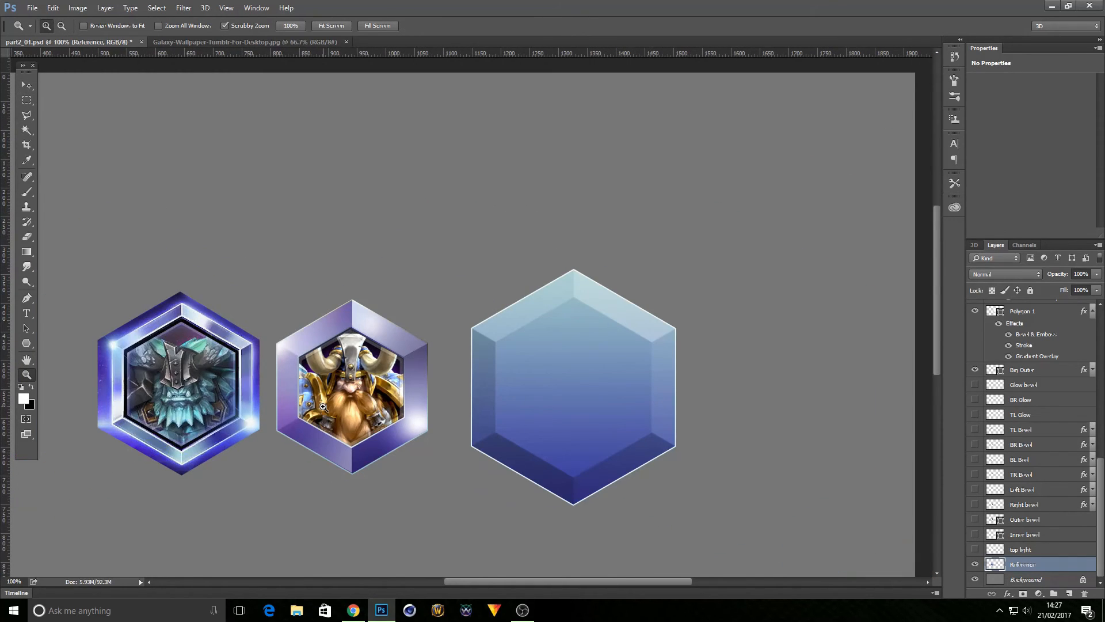